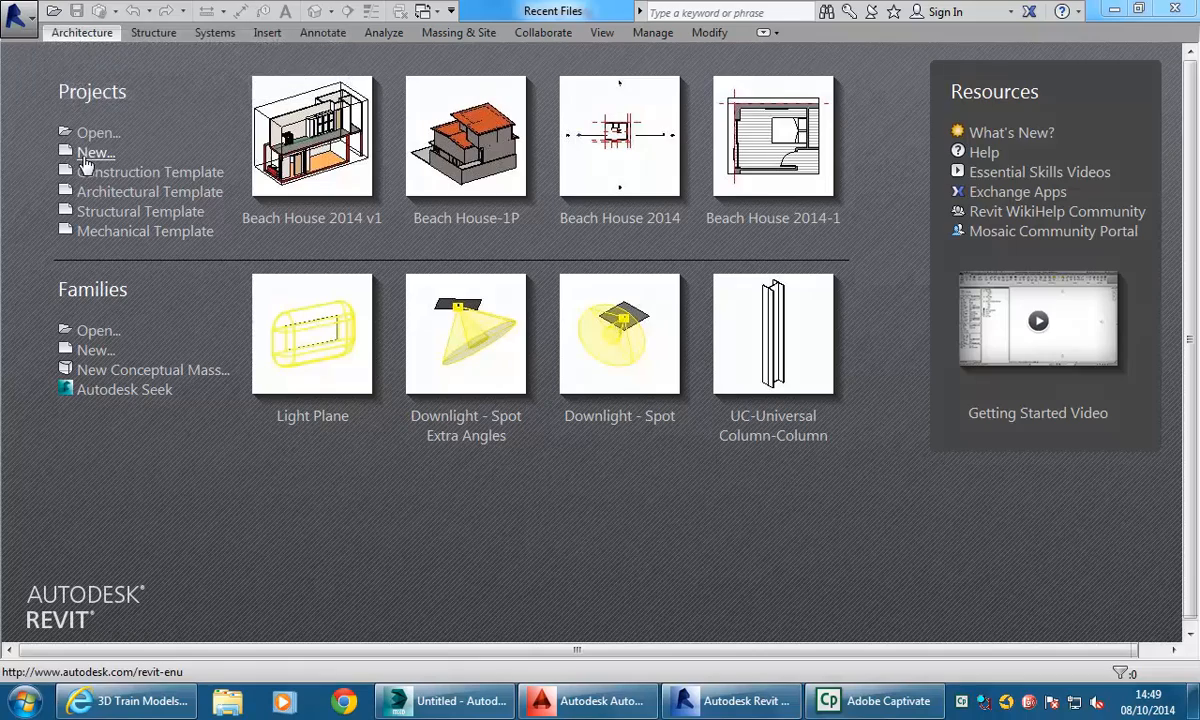
Start a new project from the Architectural Template.
left_click(87, 160)
left_click(124, 194)
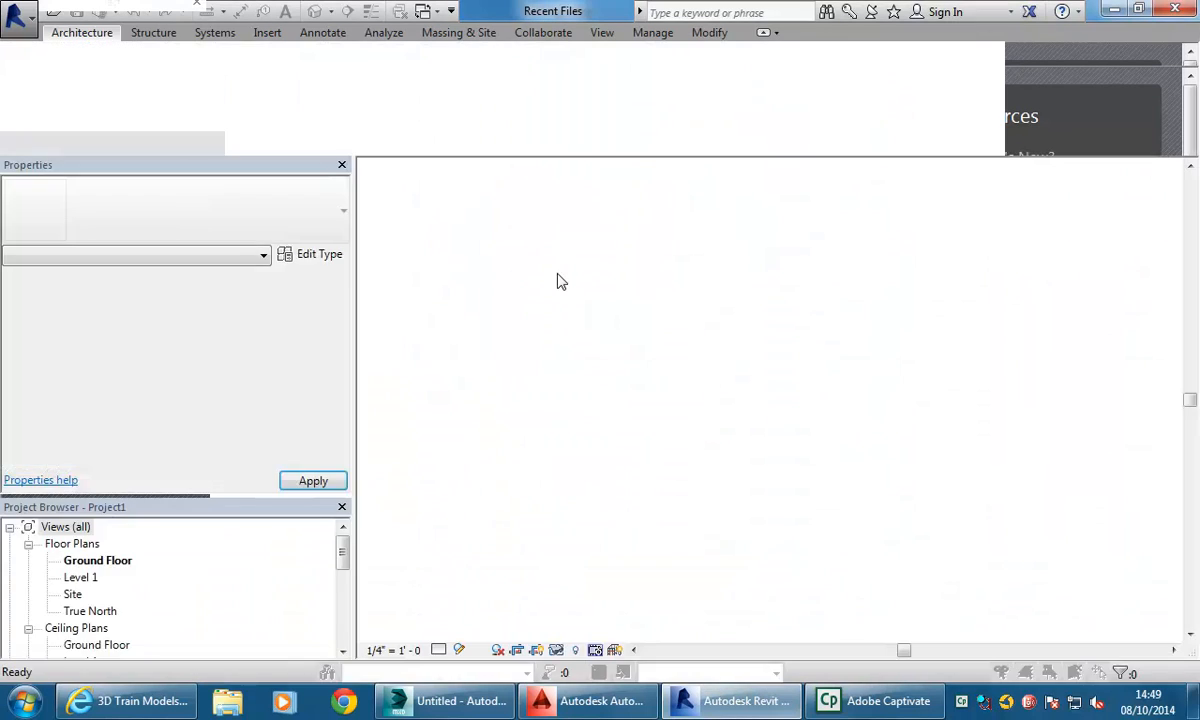
middle_click_drag(748, 319, 713, 343)
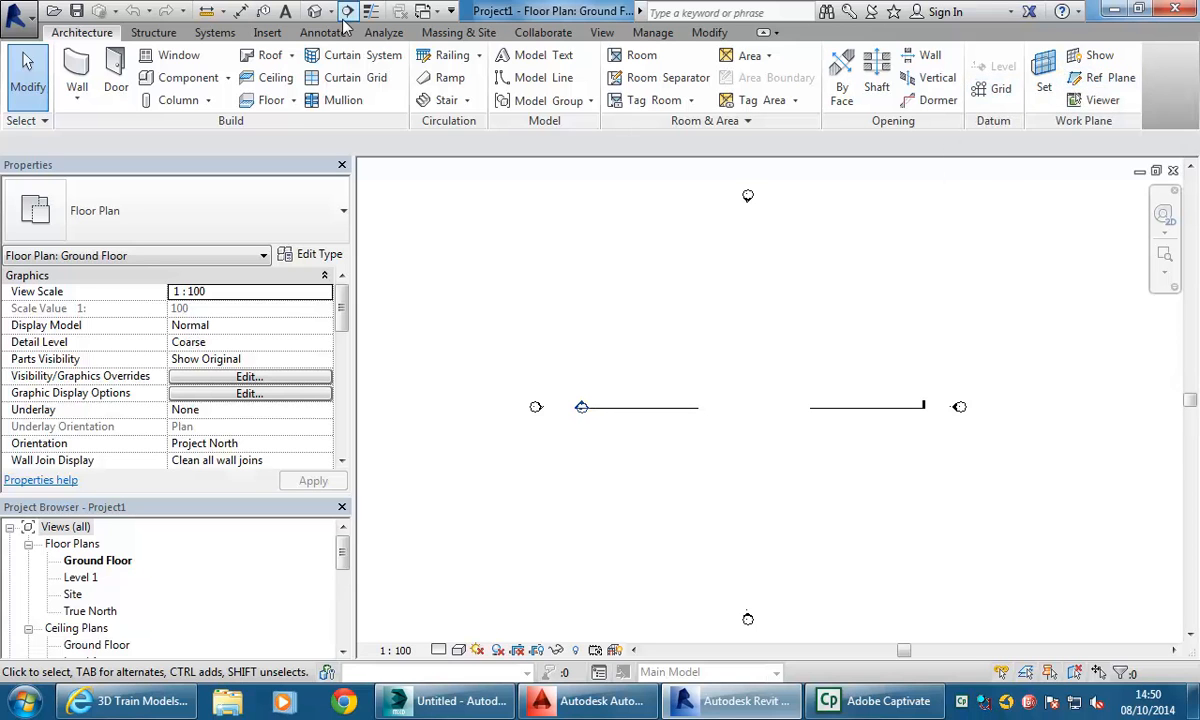
Draw a chain of five double-brick walls up to Level 1, forming an irregular outline with an inward notch along the lower edge.
left_click(78, 66)
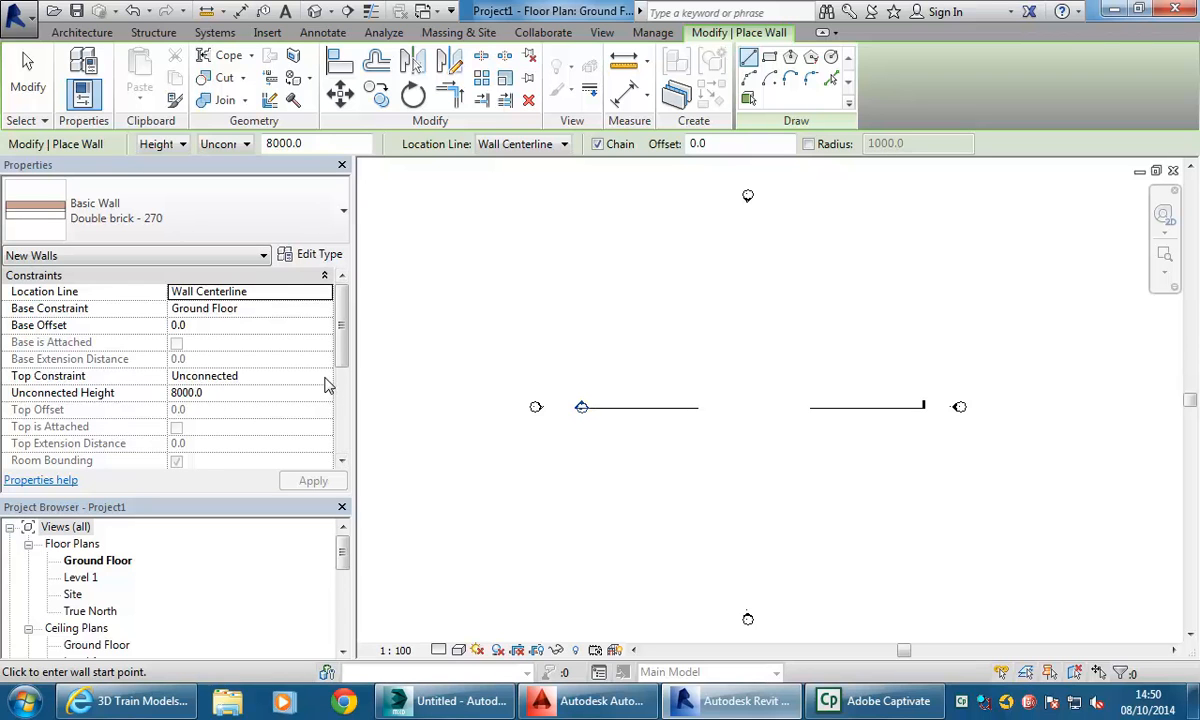
left_click(231, 144)
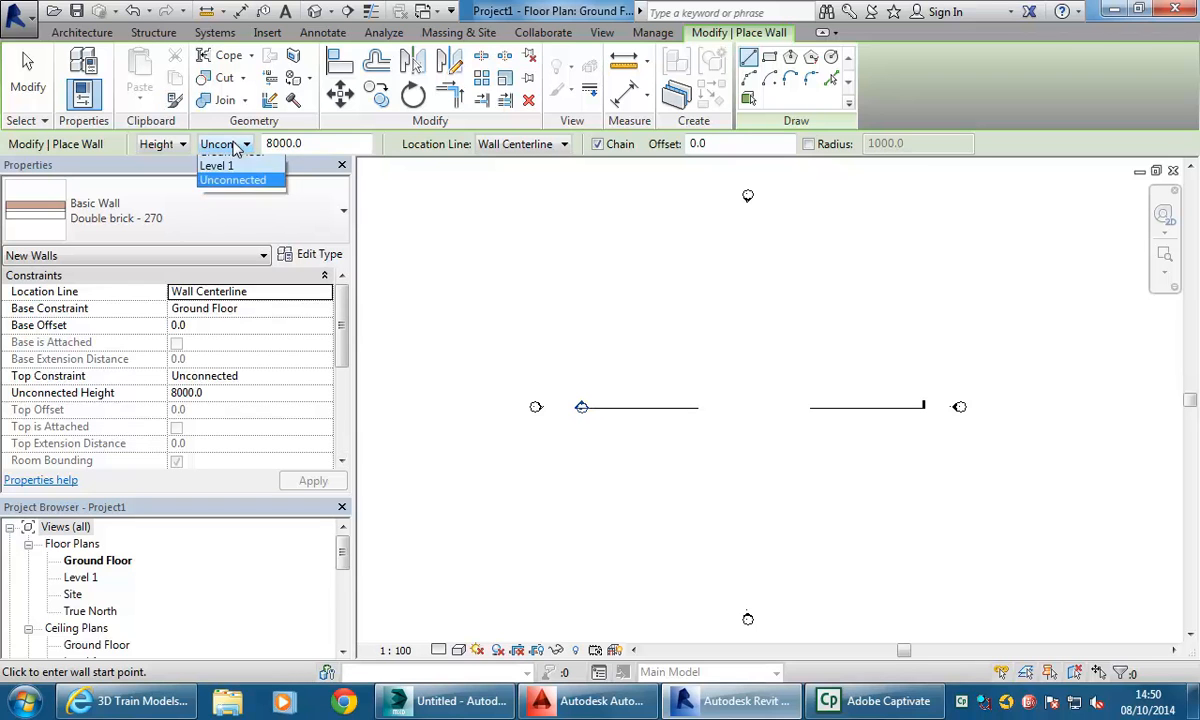
left_click(226, 178)
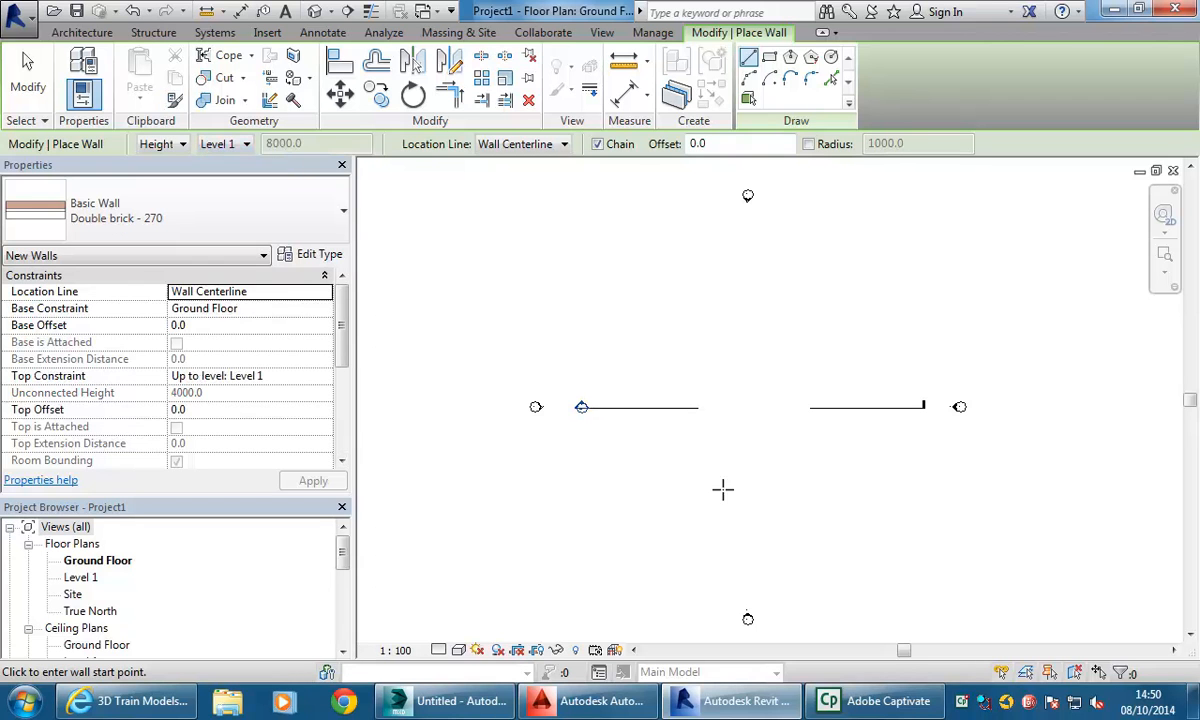
left_click(631, 495)
left_click(576, 258)
left_click(893, 210)
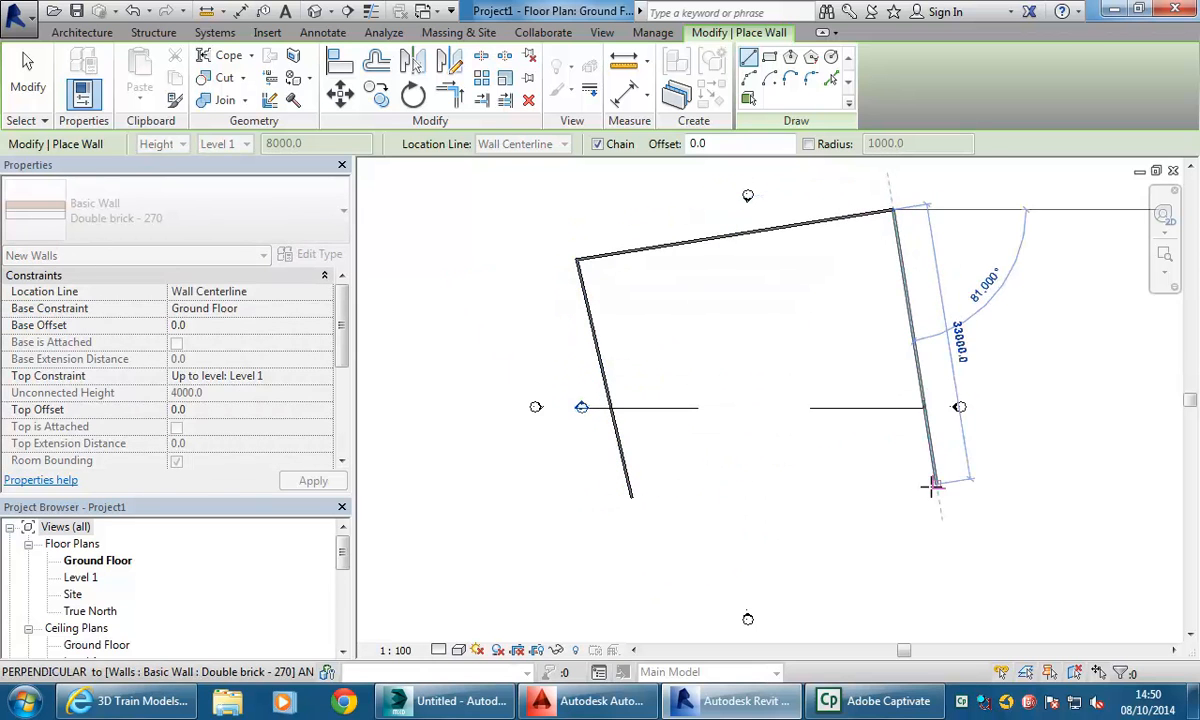
left_click(905, 553)
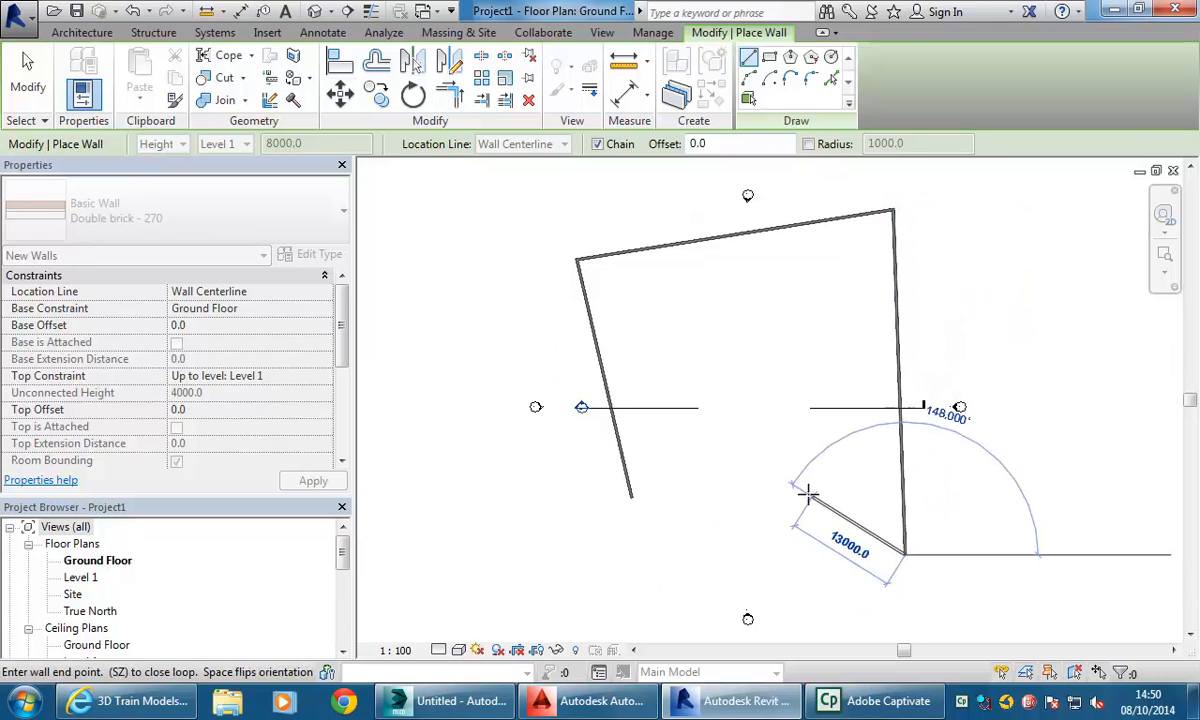
left_click(762, 486)
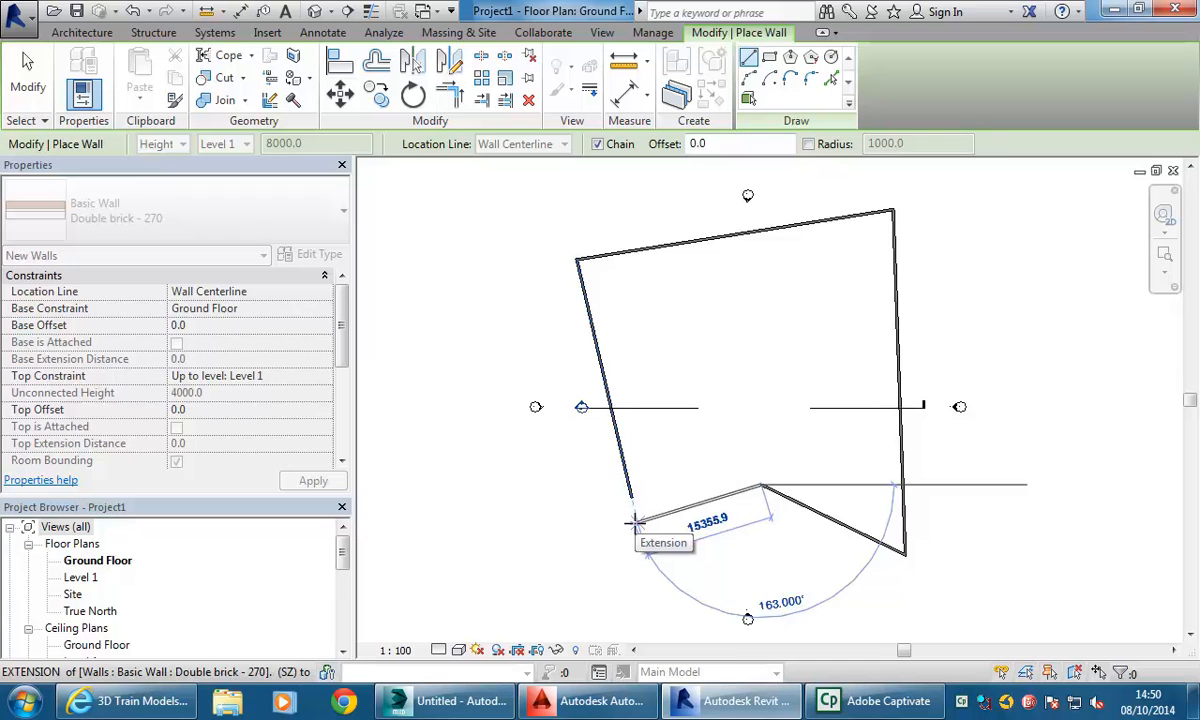
left_click(635, 520)
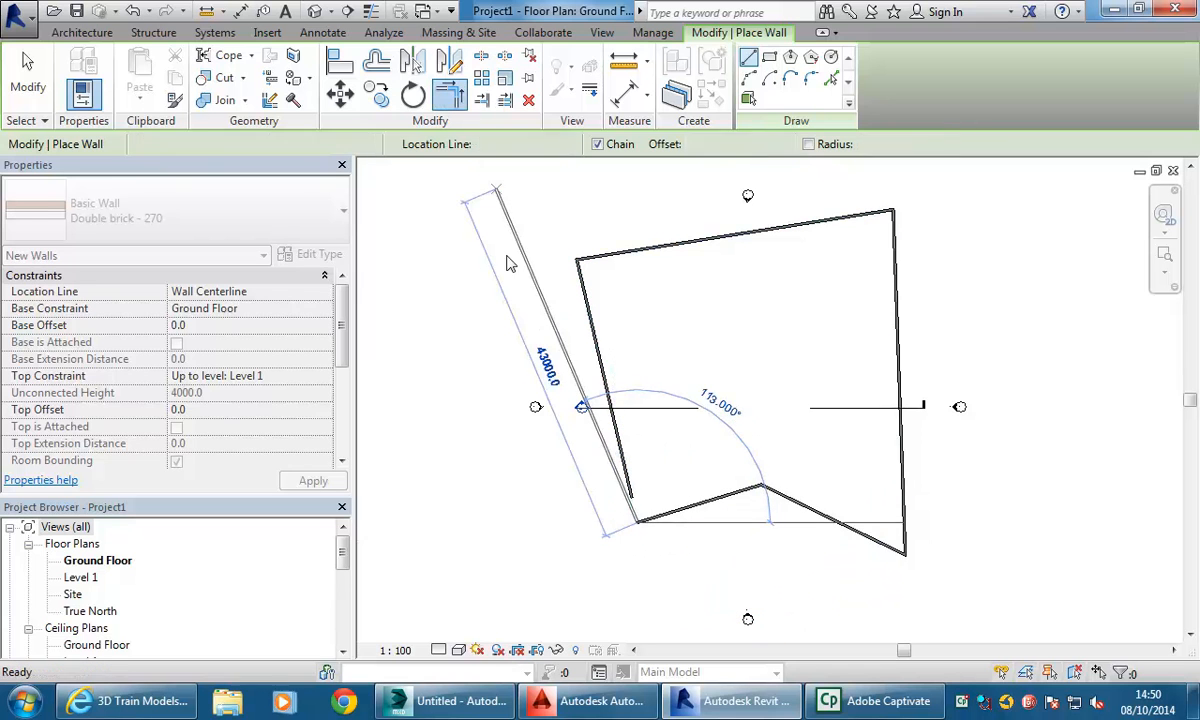
Trim the lower-left wall and the left side wall to a clean corner, closing the outline.
key("t")
key("r")
left_click(686, 506)
left_click(630, 489)
scroll(690, 388, "down", 1)
middle_click_drag(693, 386, 641, 412)
key("Escape")
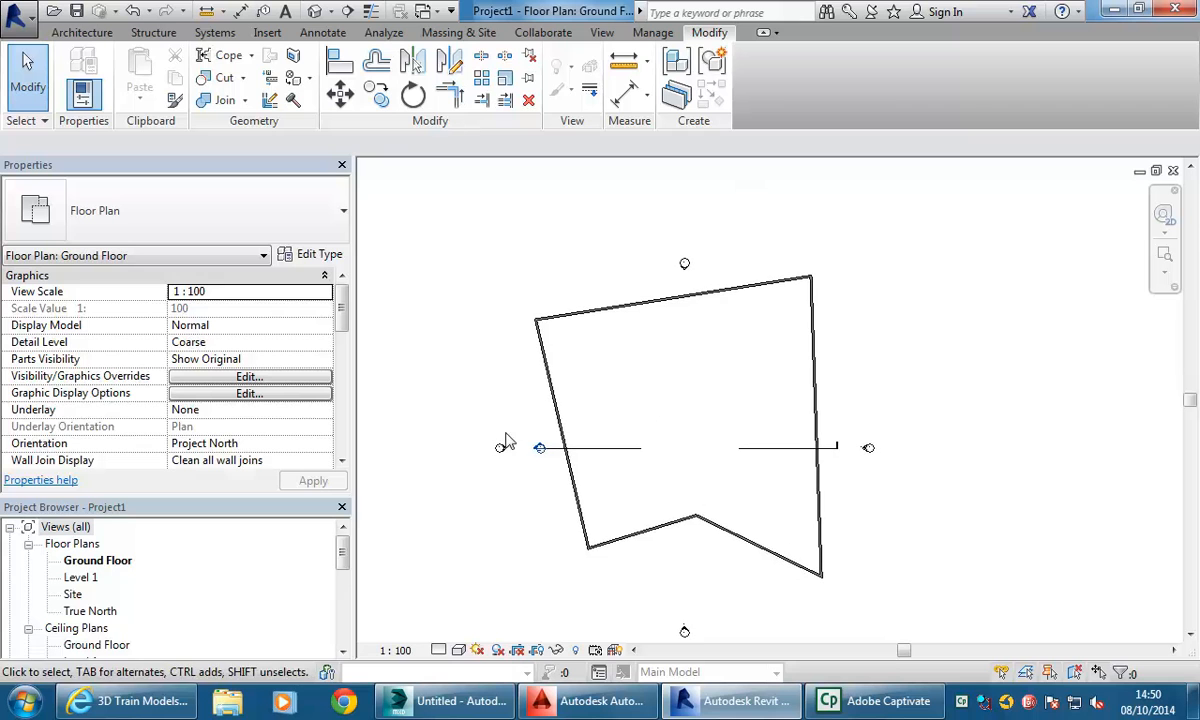
left_click(558, 421)
middle_click_drag(666, 355, 645, 355)
left_click(508, 202)
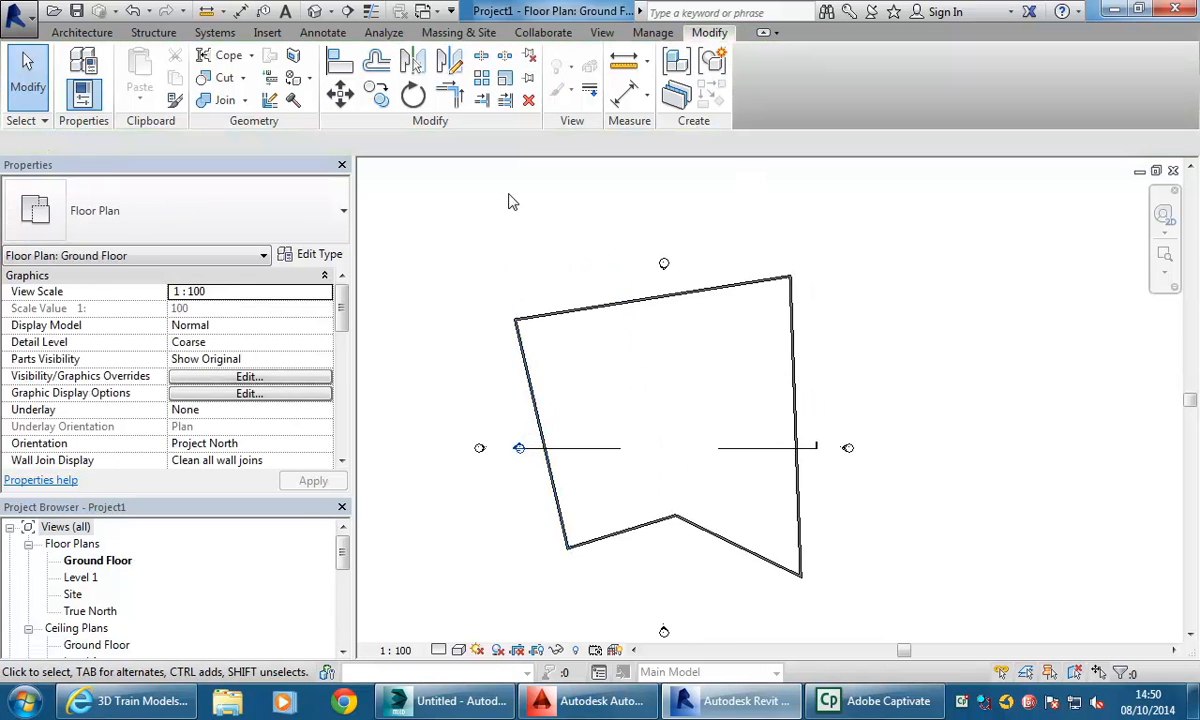
Place an aligned dimension above the upper wall, measured end to end with the wall faces reference.
left_click(624, 93)
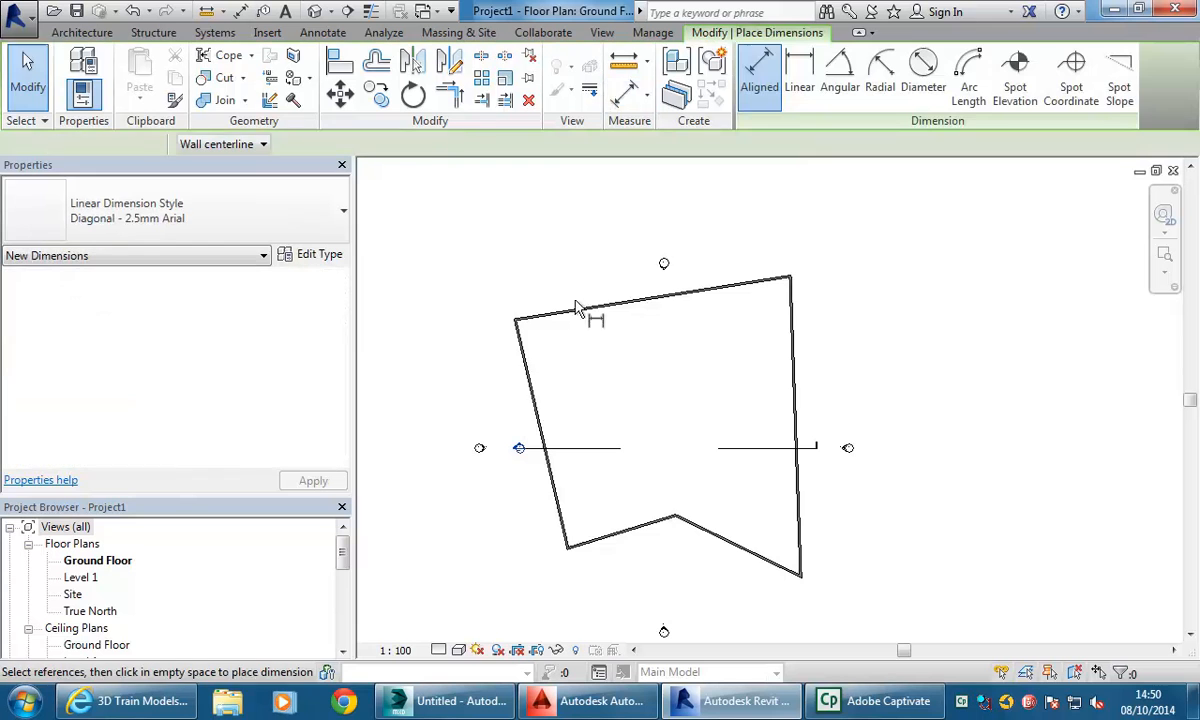
scroll(517, 320, "up", 3)
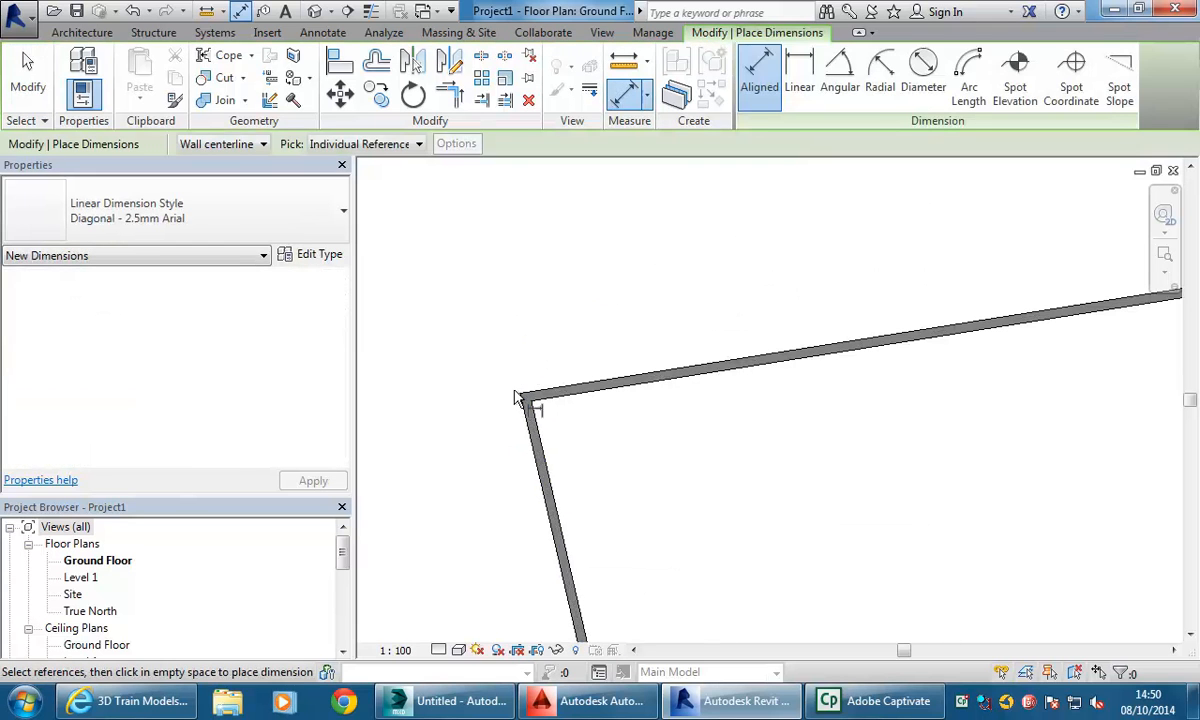
left_click(259, 147)
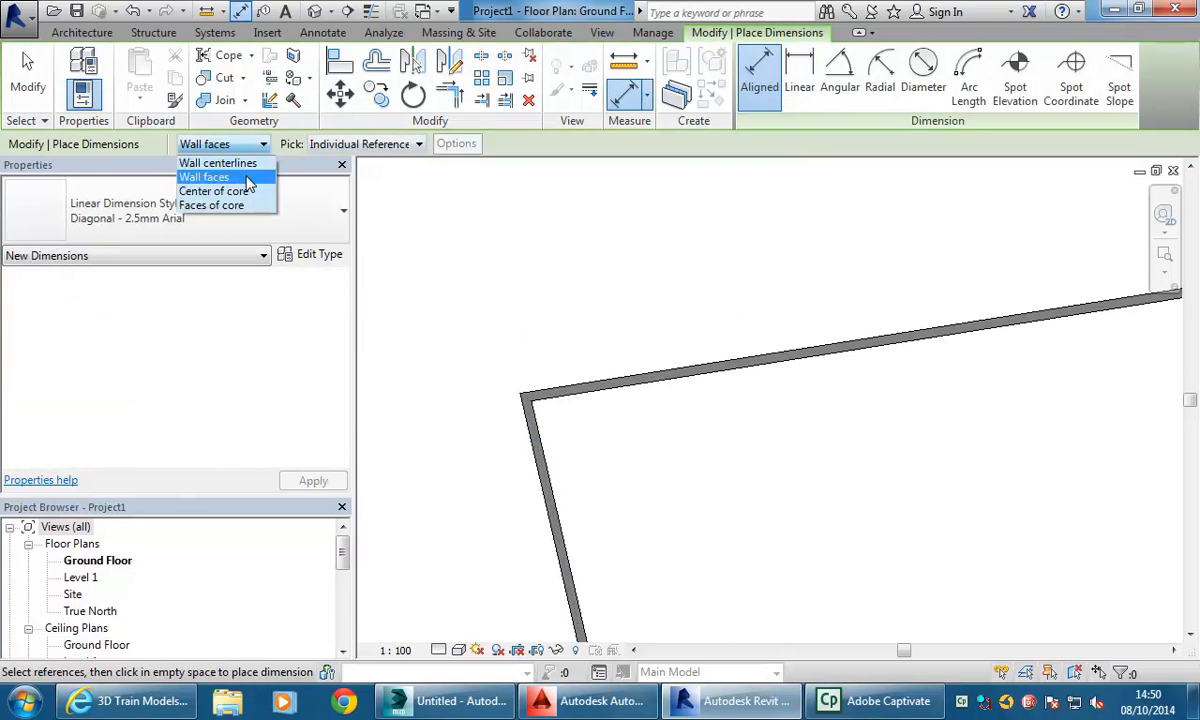
left_click(215, 176)
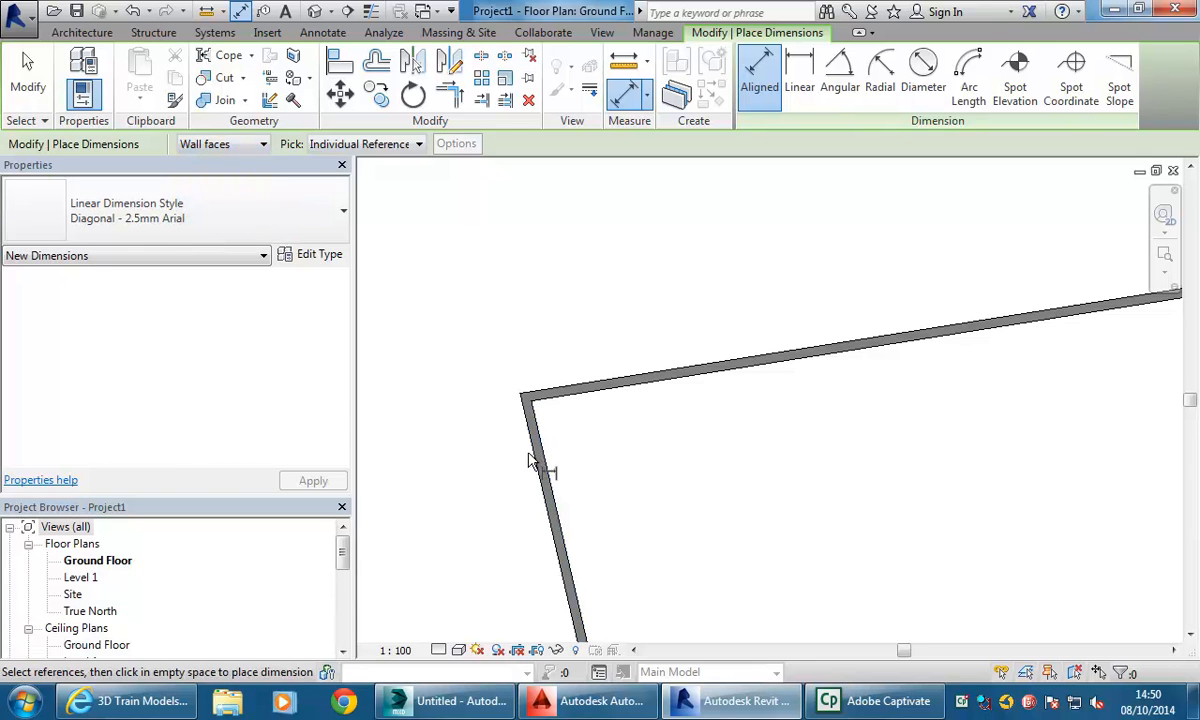
left_click(534, 454)
scroll(1130, 275, "down", 2)
middle_click_drag(1130, 275, 836, 321)
left_click(797, 335)
scroll(797, 335, "down", 2)
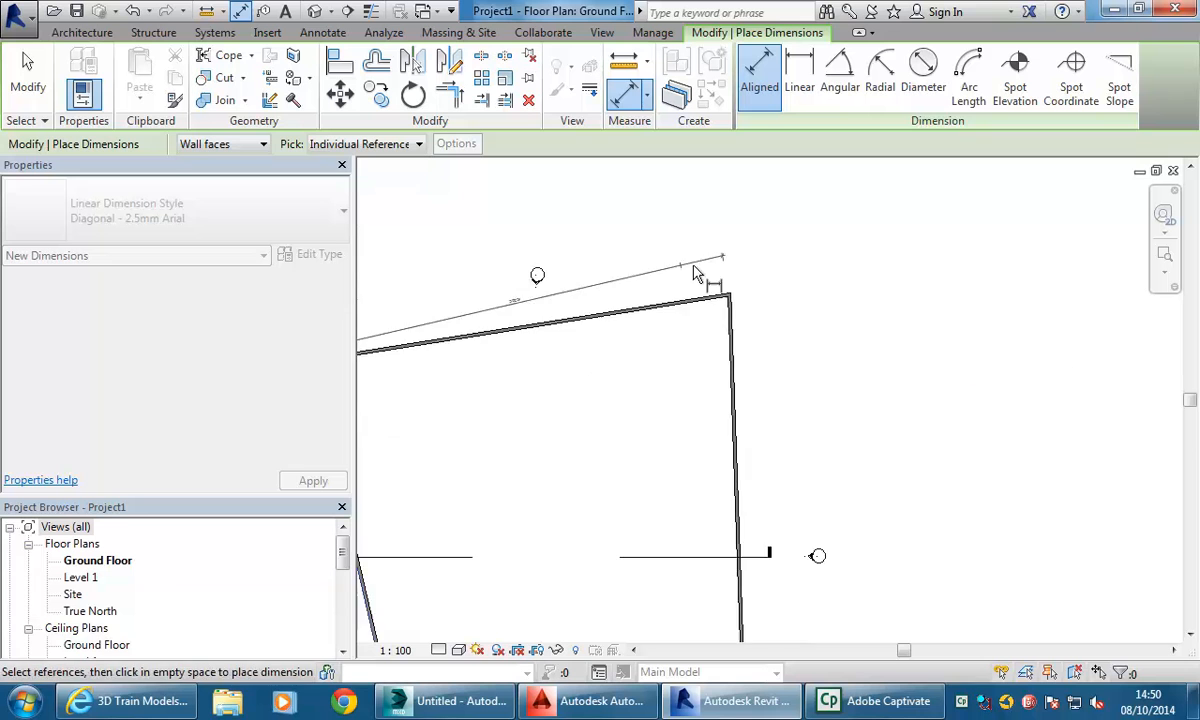
left_click(817, 230)
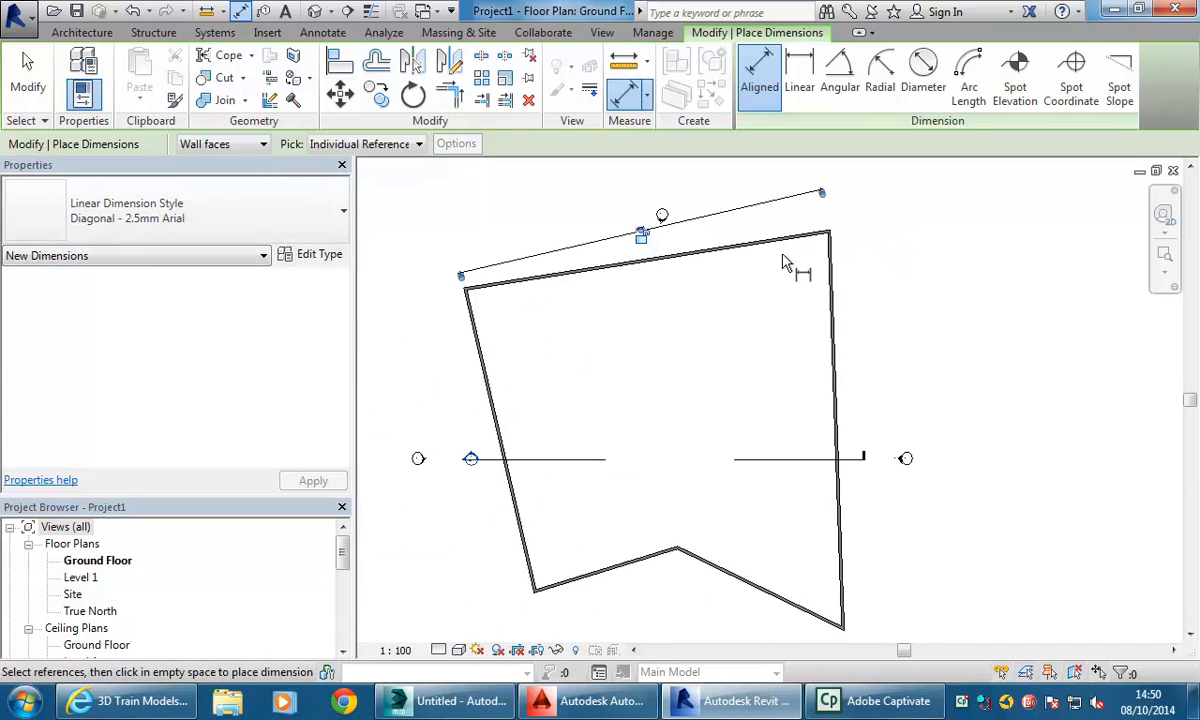
Dimension the right side wall from its upper corner to its lower corner, outside the outline.
scroll(822, 238, "up", 4)
left_click(814, 233)
scroll(768, 338, "down", 2)
middle_click_drag(772, 341, 727, 171)
scroll(788, 562, "up", 2)
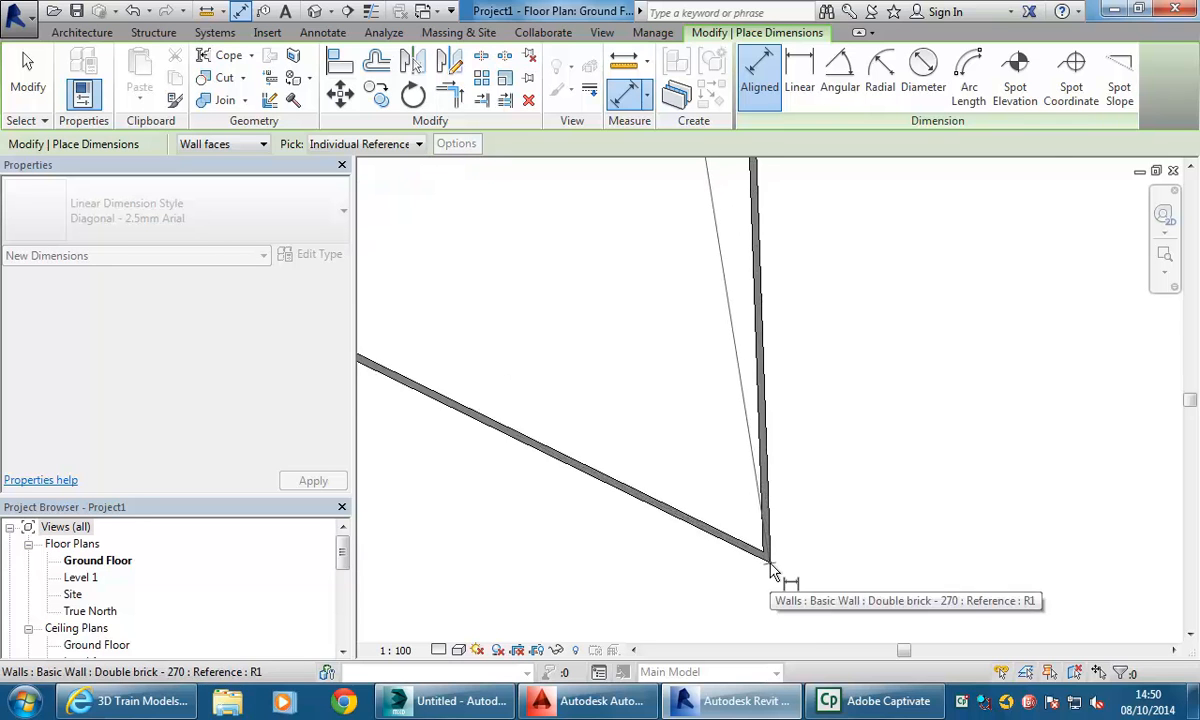
left_click(777, 570)
scroll(800, 500, "down", 5)
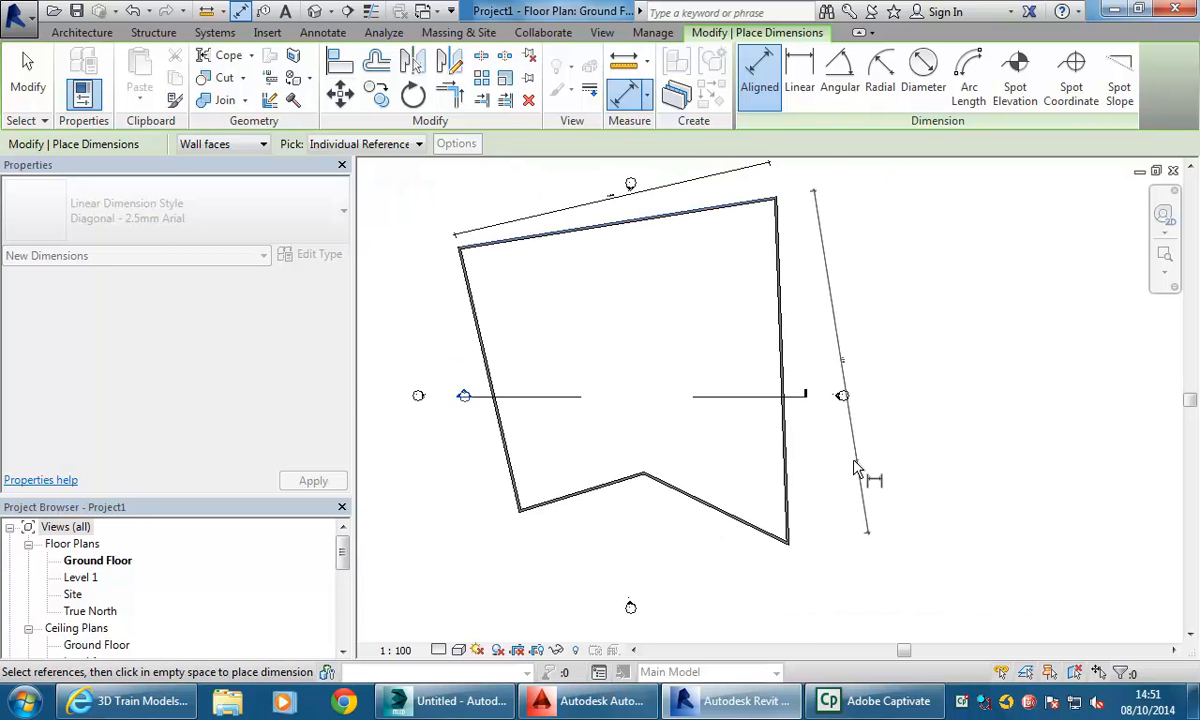
left_click(845, 475)
Dimension the left side wall from its upper corner to its lower corner, outside the outline, and end dimensioning.
scroll(660, 540, "up", 3)
middle_click_drag(635, 443, 680, 646)
left_click(621, 301)
scroll(714, 510, "down", 3)
middle_click_drag(714, 510, 664, 290)
scroll(651, 378, "up", 5)
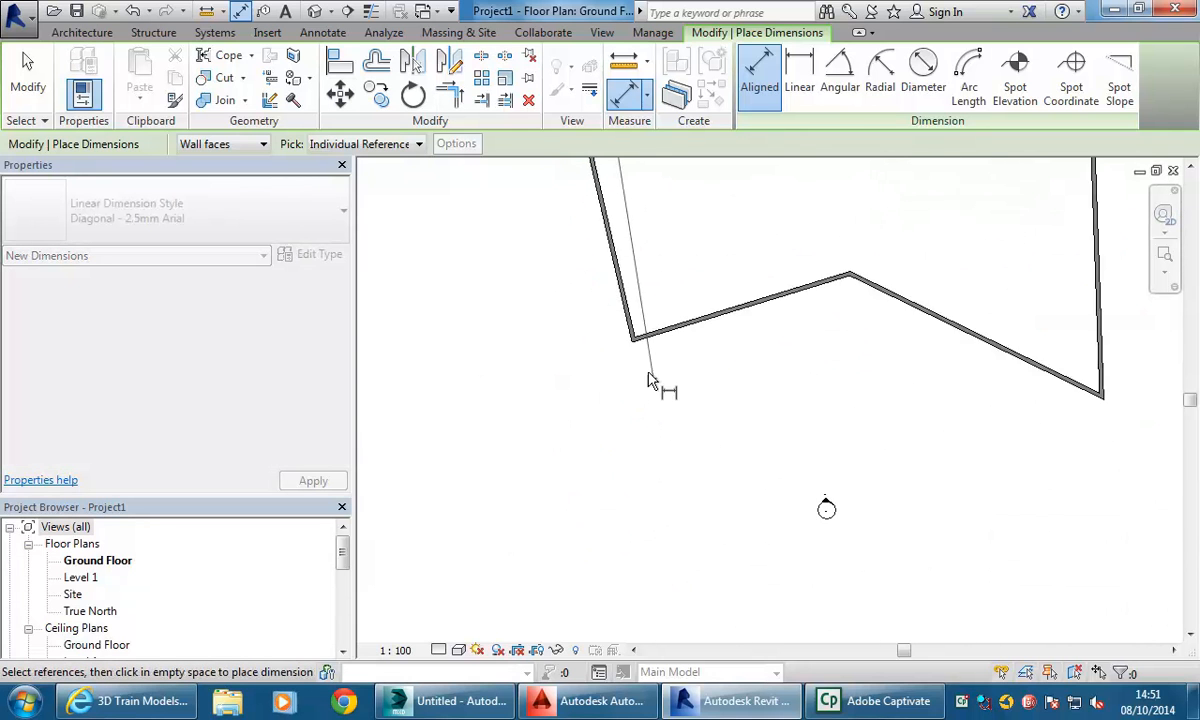
scroll(645, 370, "down", 5)
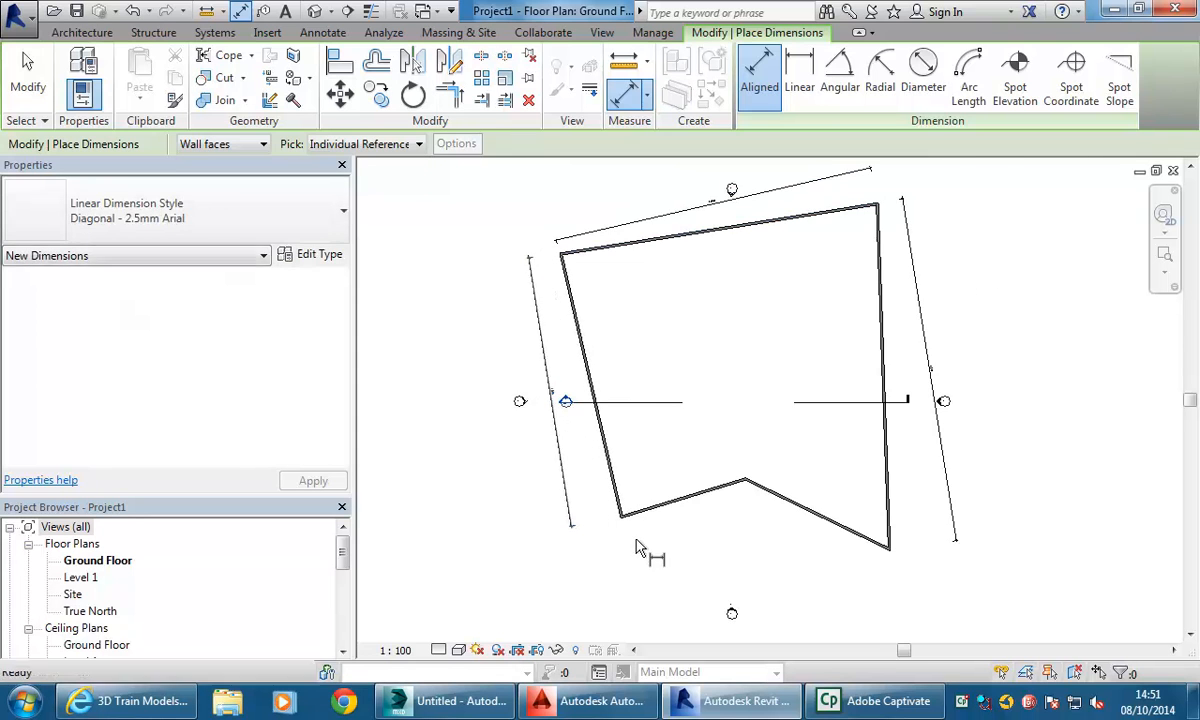
key("Escape")
key("Escape")
Examine the dimension values on the upper, left and right walls.
scroll(707, 400, "up", 5)
scroll(707, 400, "up", 3)
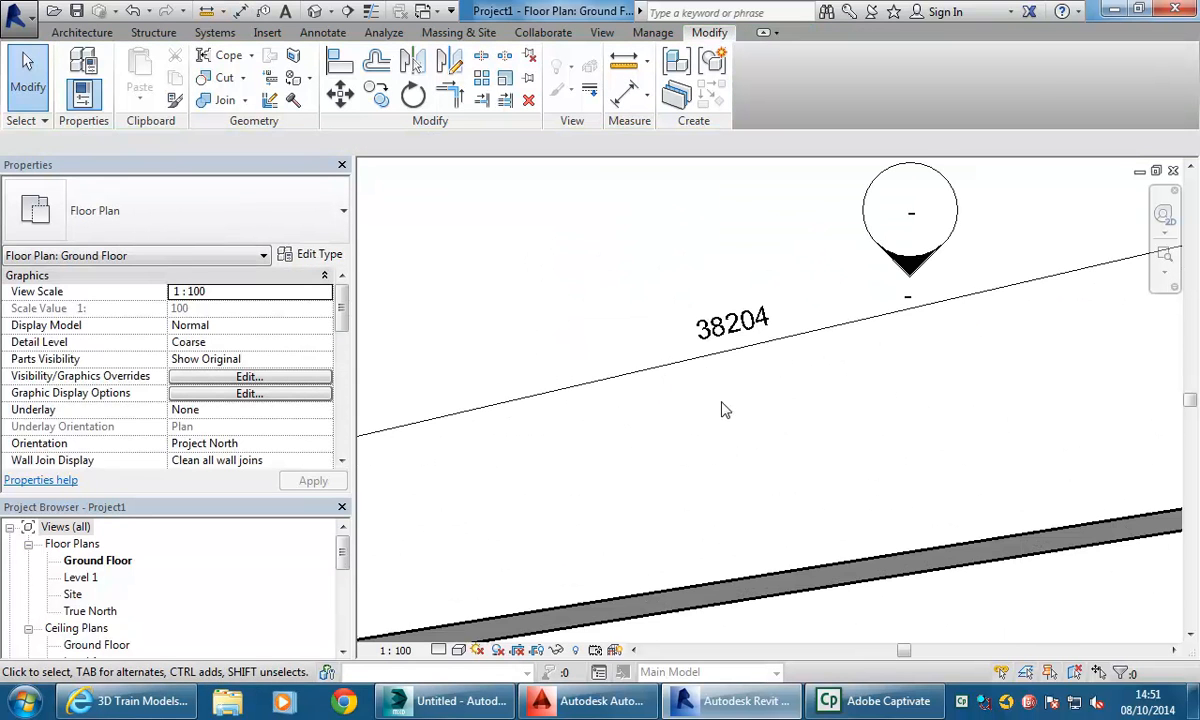
scroll(714, 352, "down", 3)
middle_click_drag(710, 370, 852, 316)
scroll(666, 425, "down", 1)
middle_click_drag(656, 440, 761, 204)
scroll(571, 445, "up", 2)
scroll(572, 432, "up", 2)
scroll(800, 400, "down", 4)
middle_click_drag(912, 432, 648, 445)
scroll(850, 454, "down", 1)
middle_click_drag(860, 454, 817, 423)
scroll(925, 405, "up", 4)
scroll(798, 393, "down", 1)
scroll(797, 390, "down", 4)
scroll(725, 424, "down", 1)
middle_click_drag(702, 425, 766, 420)
middle_click_drag(729, 337, 728, 360)
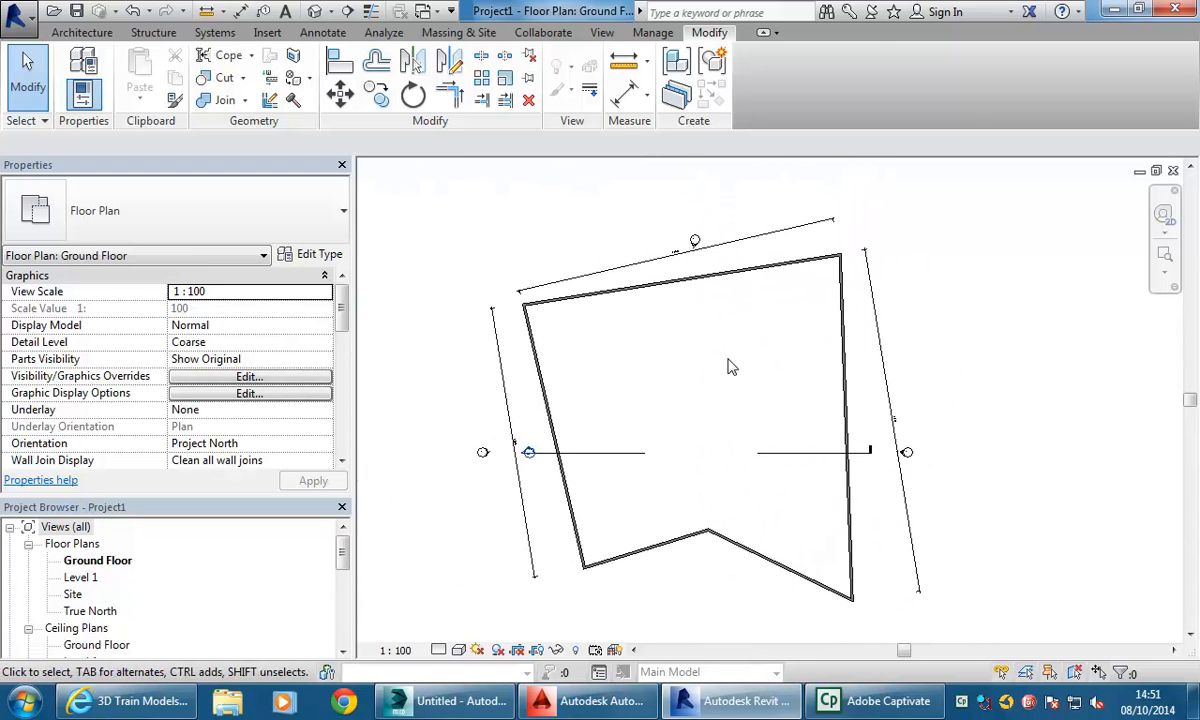
Nudge the right side wall slightly outward and the lower-left wall slightly downward.
left_click(843, 417)
scroll(720, 405, "down", 2)
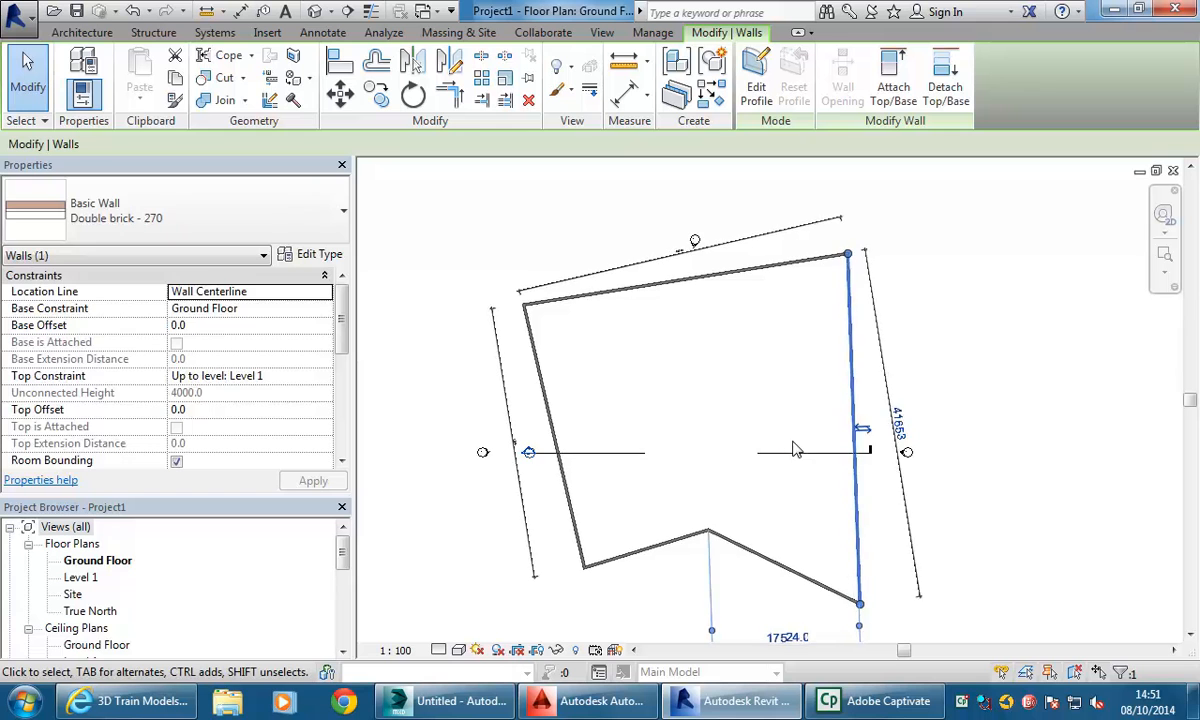
middle_click_drag(734, 398, 775, 368)
left_click(707, 469)
key("Down")
key("Down")
key("Down")
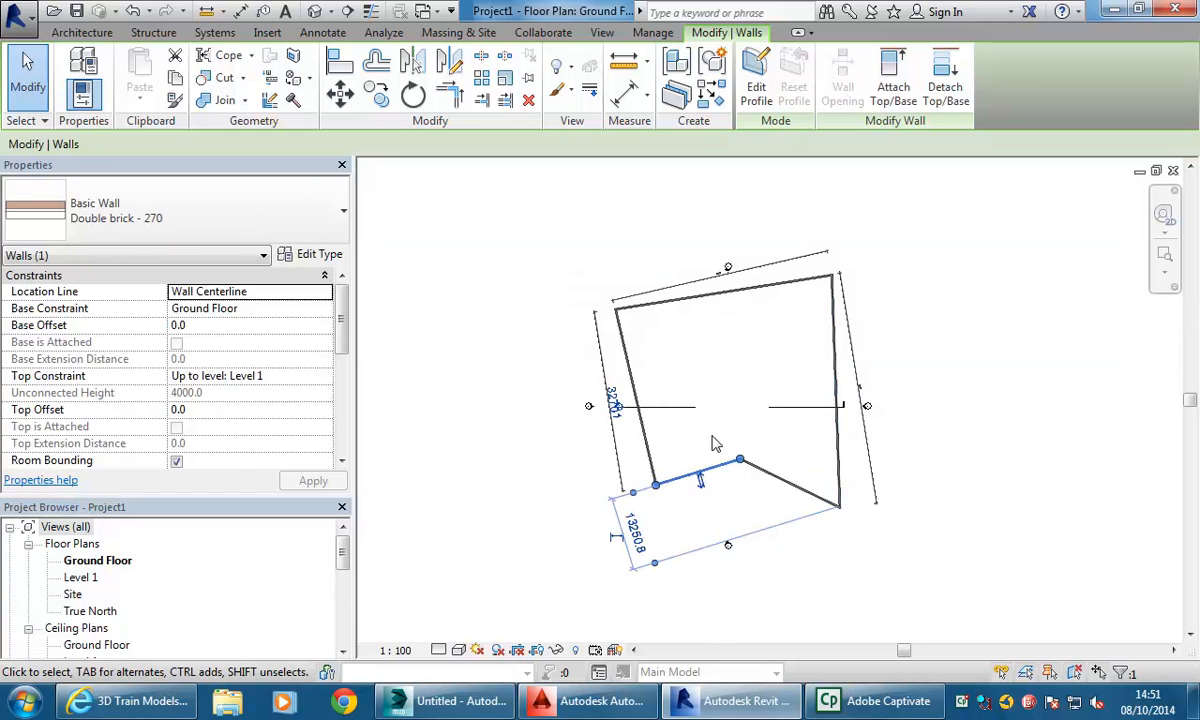
left_click(703, 351)
Nudge the left side wall slightly outward and deselect it.
scroll(703, 351, "up", 2)
middle_click_drag(702, 352, 653, 430)
left_click(604, 397)
key("Left")
left_click(669, 404)
scroll(674, 403, "up", 1)
scroll(660, 429, "down", 1)
scroll(630, 271, "down", 1)
middle_click_drag(630, 272, 617, 256)
scroll(635, 267, "up", 1)
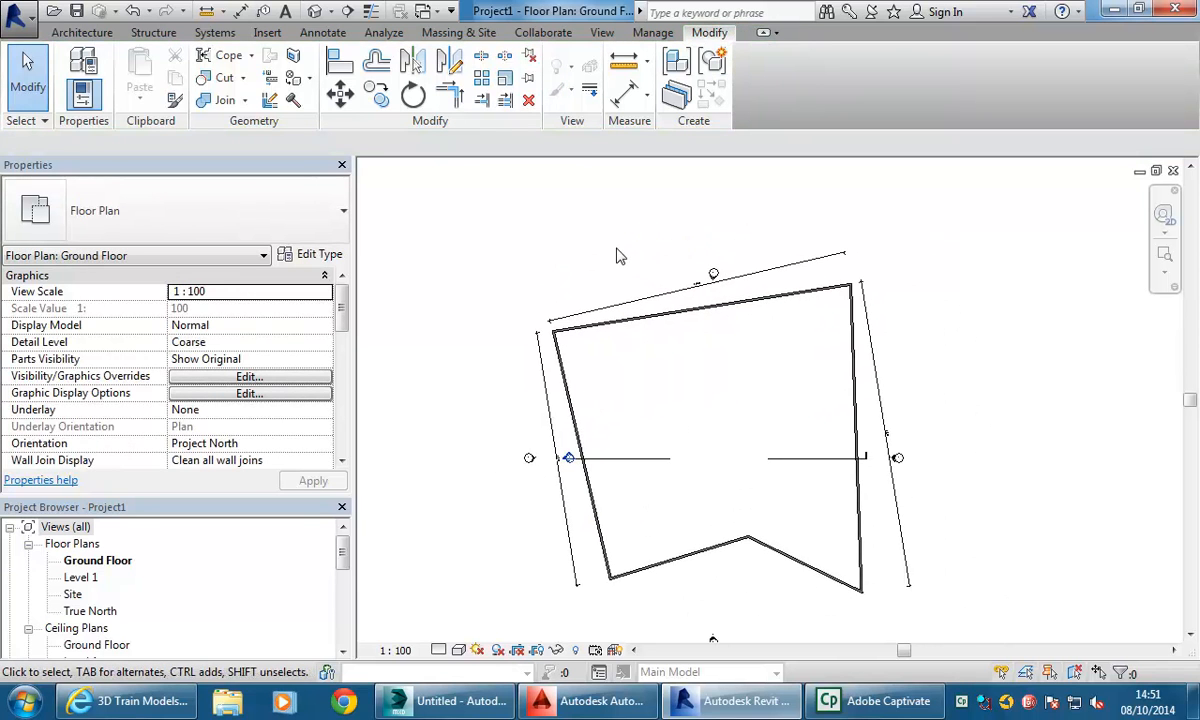
Start saving the file as a project and browse through the 2014 and BD2 ID204A folders to IDST204A_Interior design modelling.
left_click(14, 28)
mouse_move(46, 214)
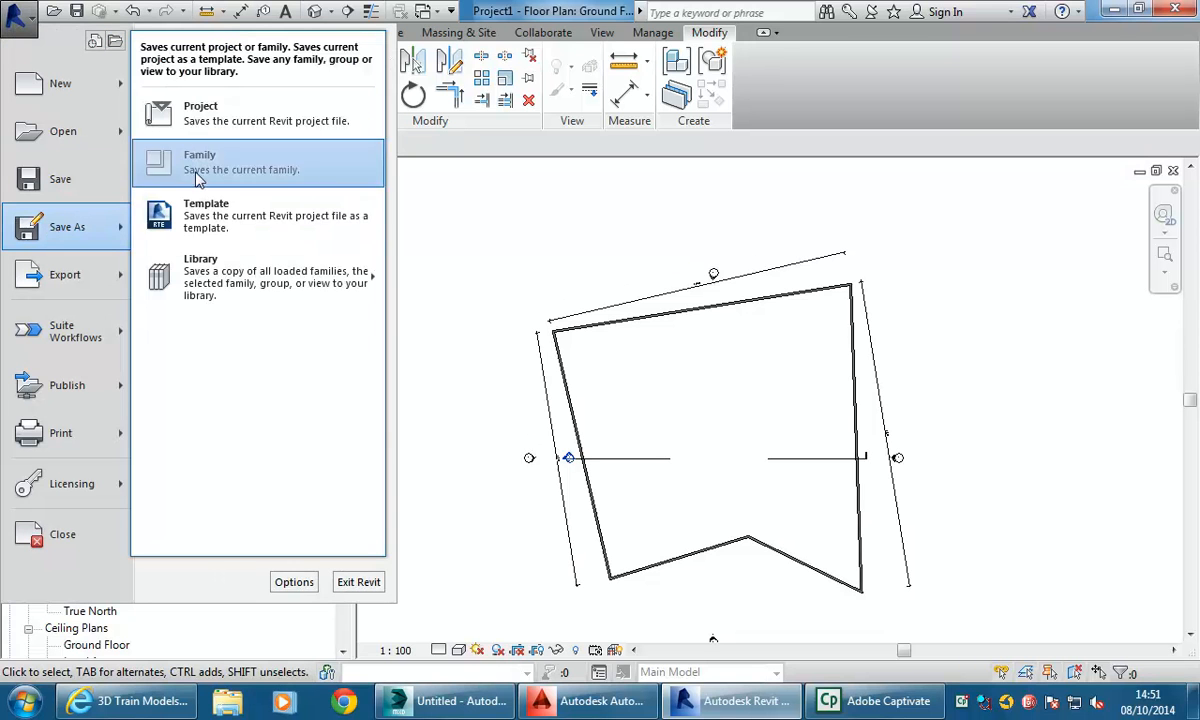
left_click(197, 121)
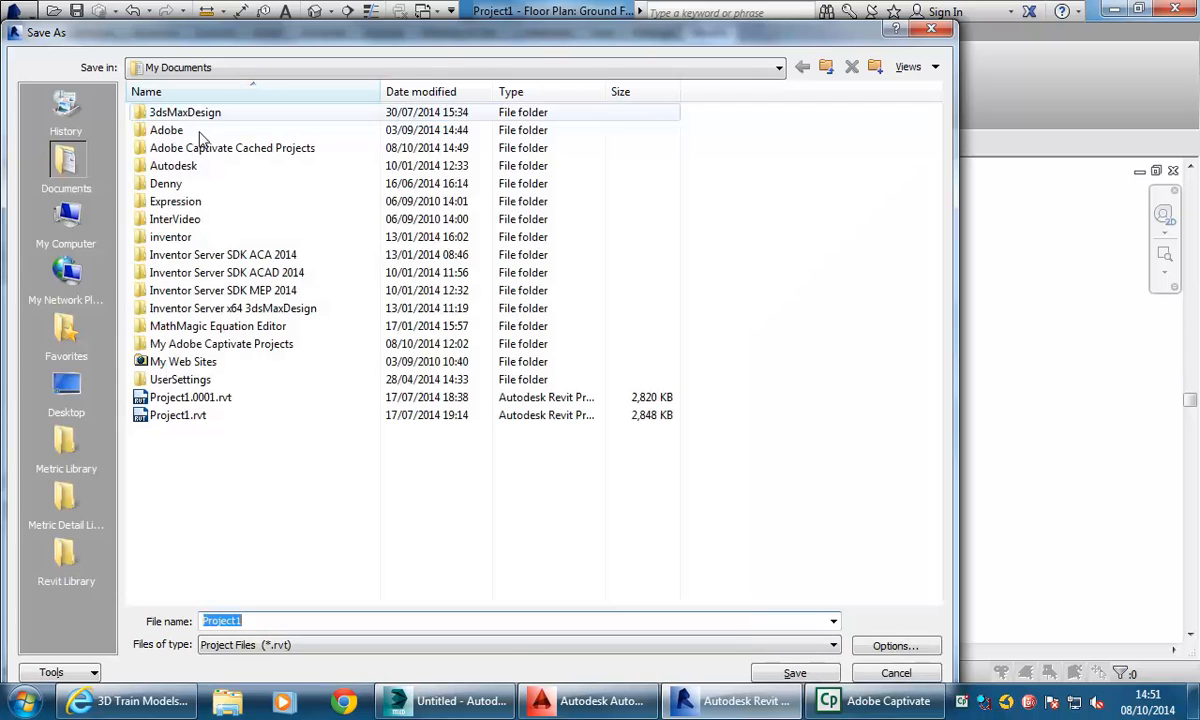
left_click(275, 67)
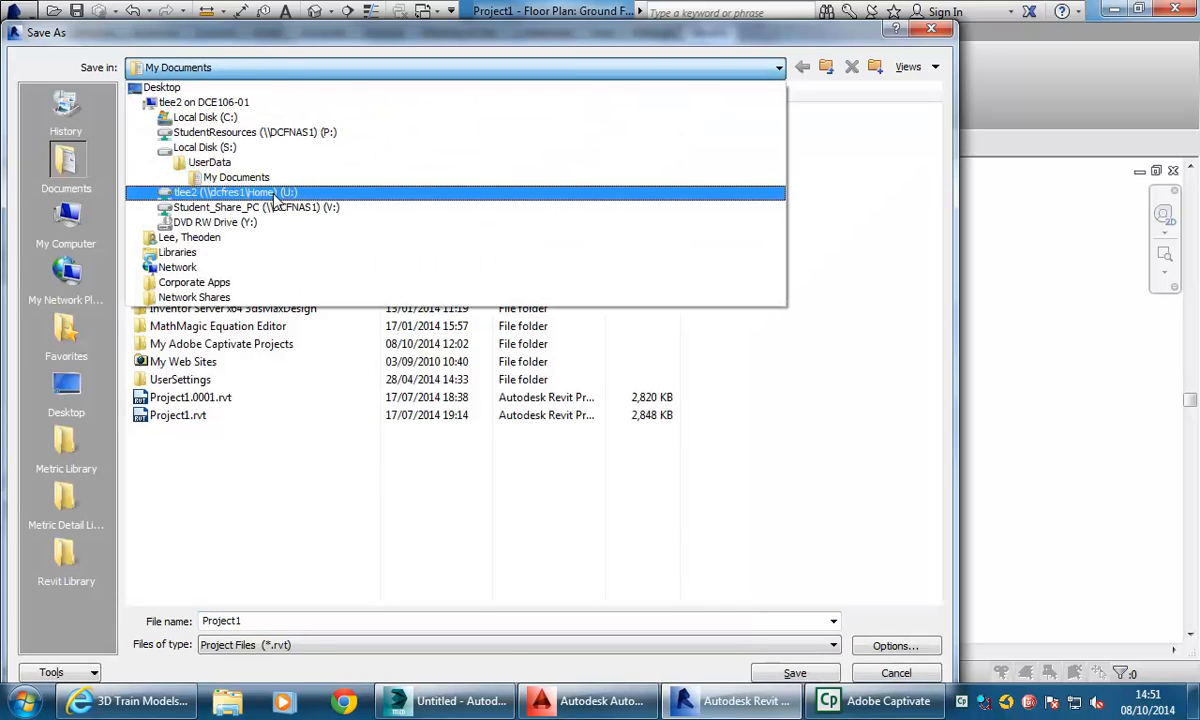
left_click(268, 196)
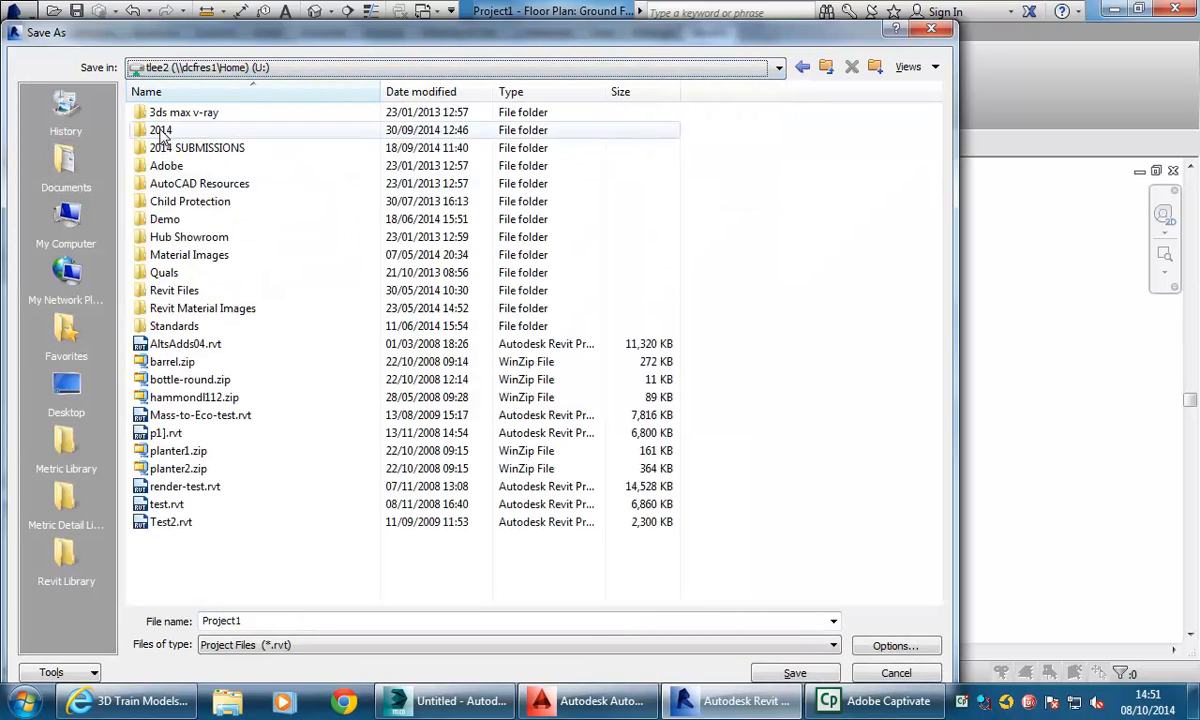
double_click(158, 131)
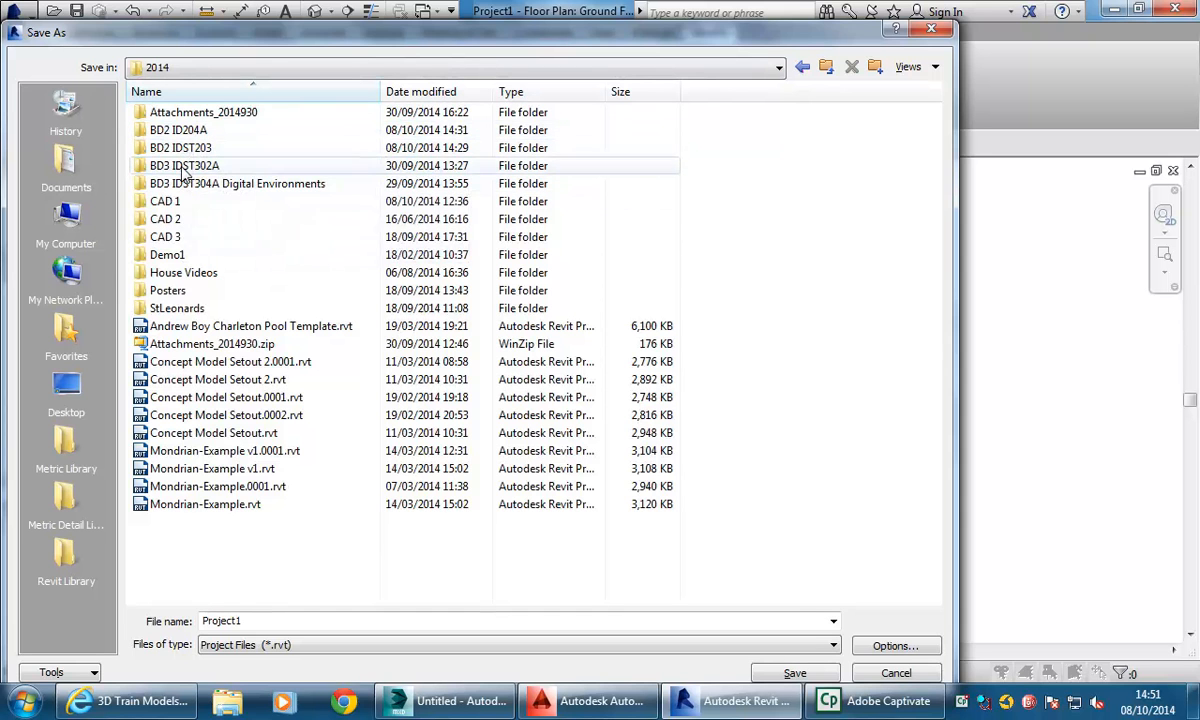
double_click(183, 167)
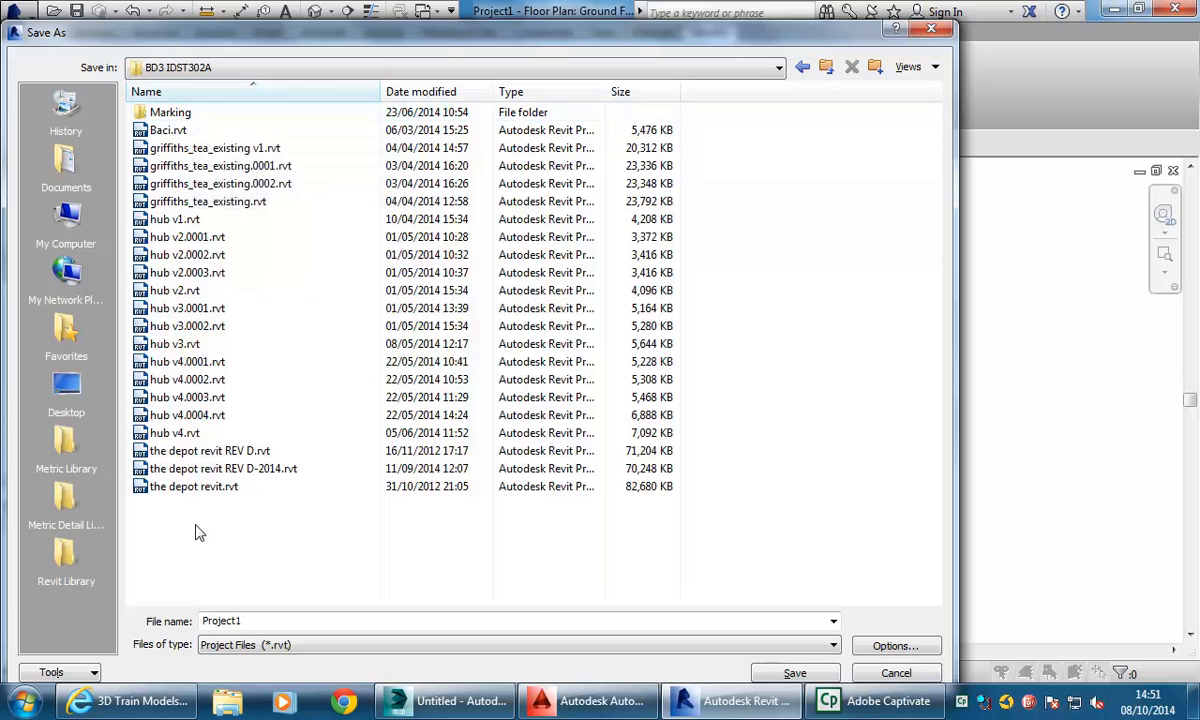
left_click(802, 67)
double_click(197, 128)
double_click(200, 114)
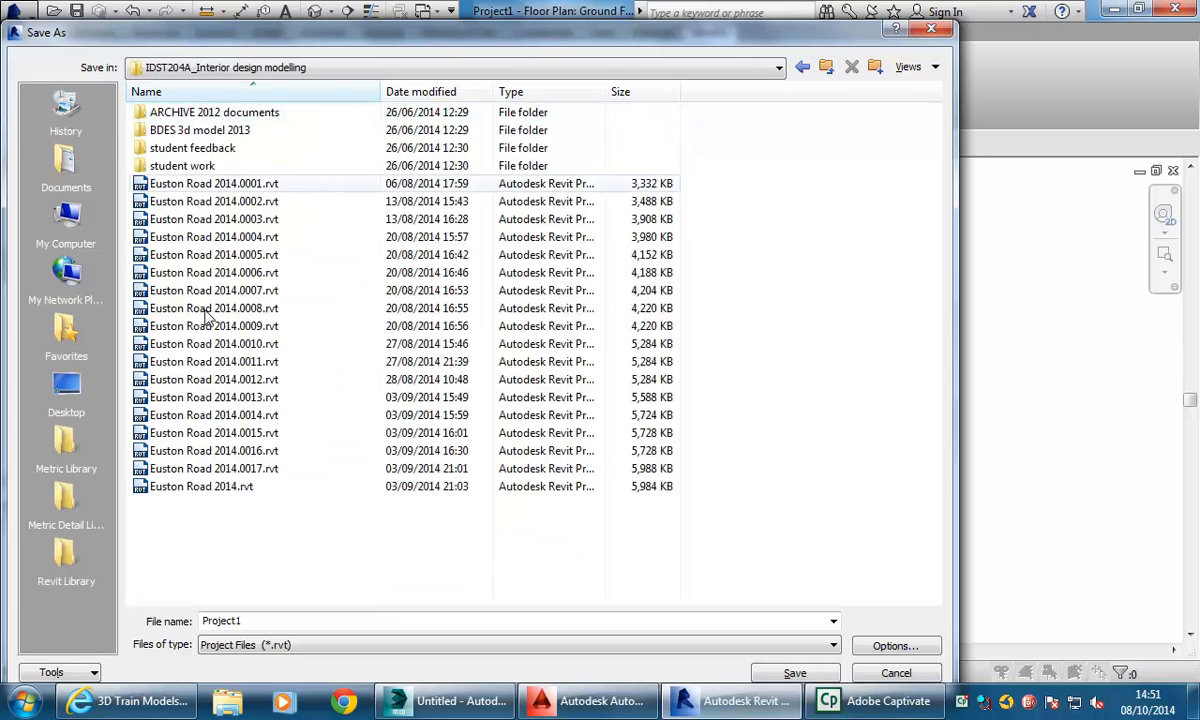
Name the project file EarthWaterSky2014 and save it in the current folder.
type("Earth")
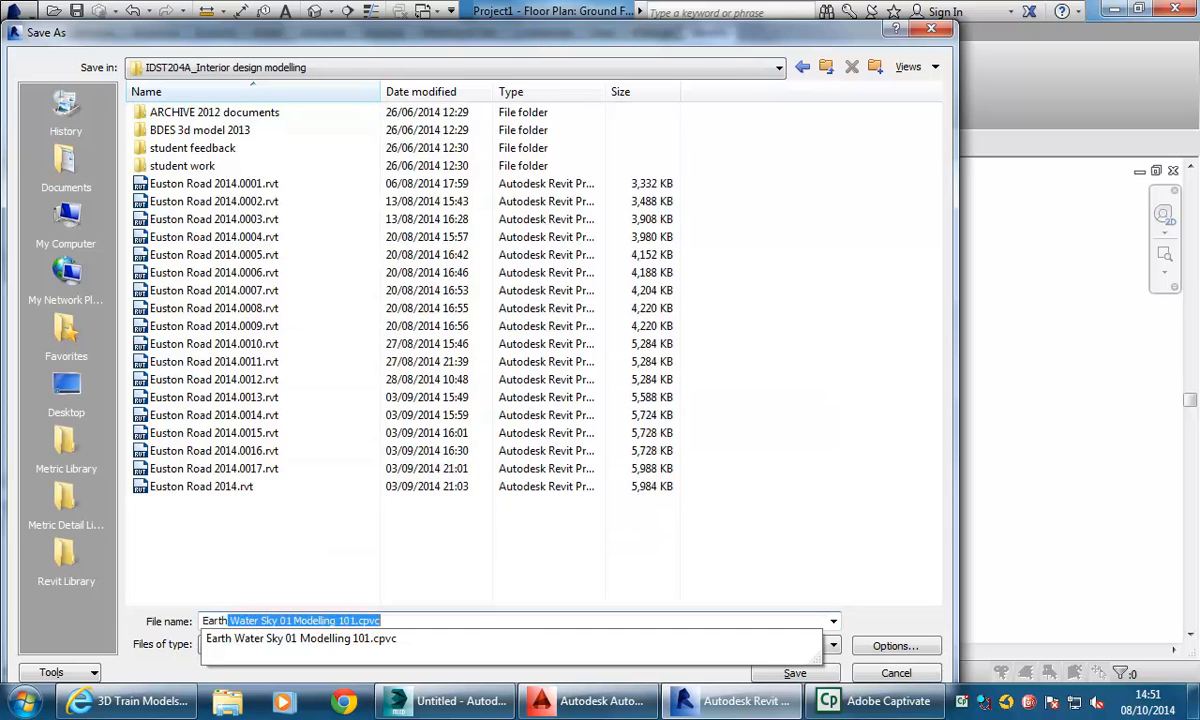
type("WaterSky2014")
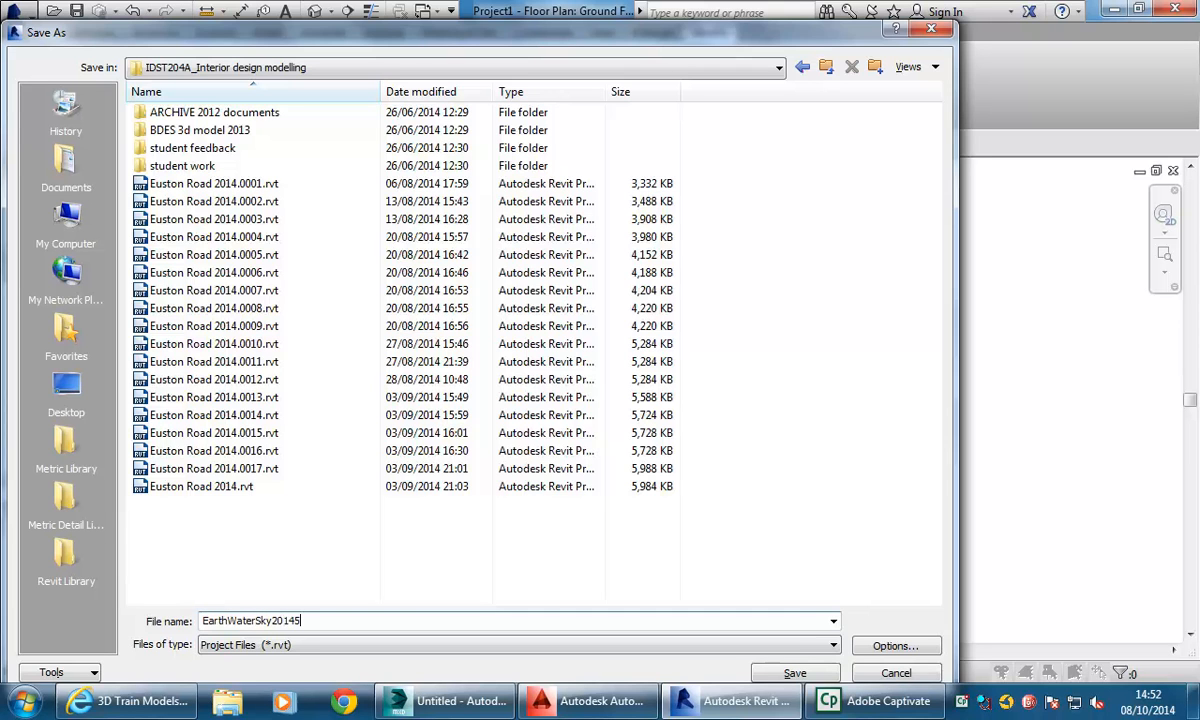
left_click(790, 672)
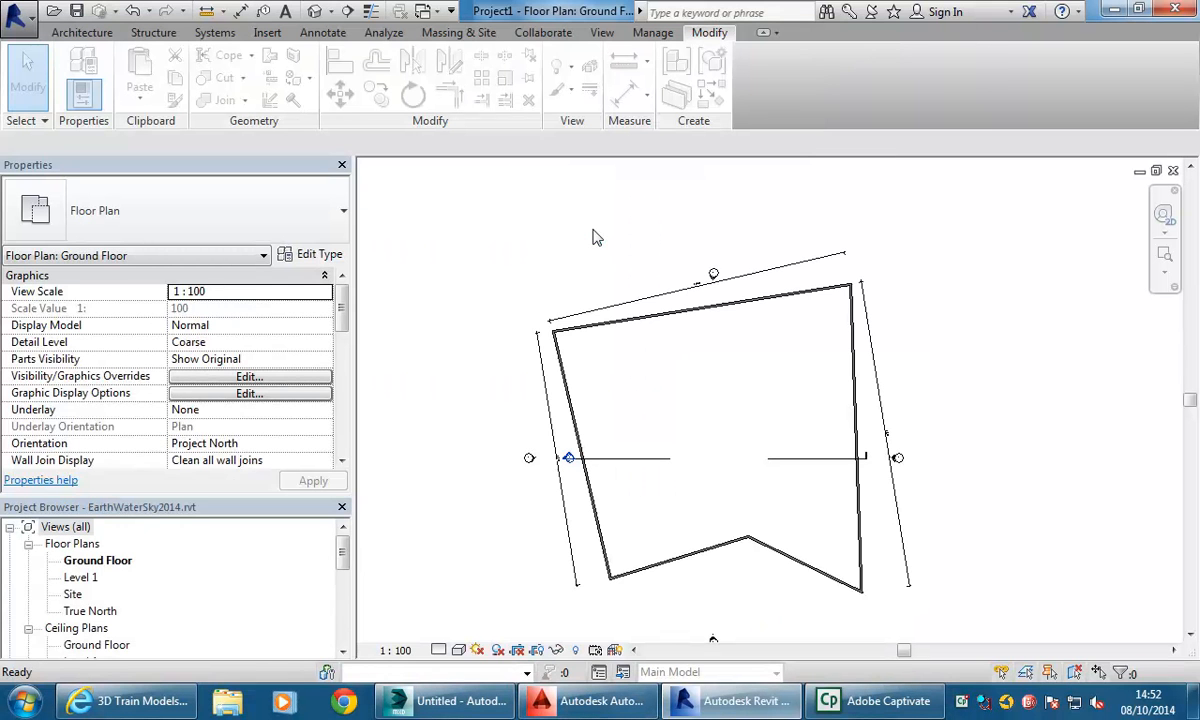
Start the Wall tool and choose the Generic 100mm Wall type for the new interior walls.
middle_click_drag(608, 236, 576, 238)
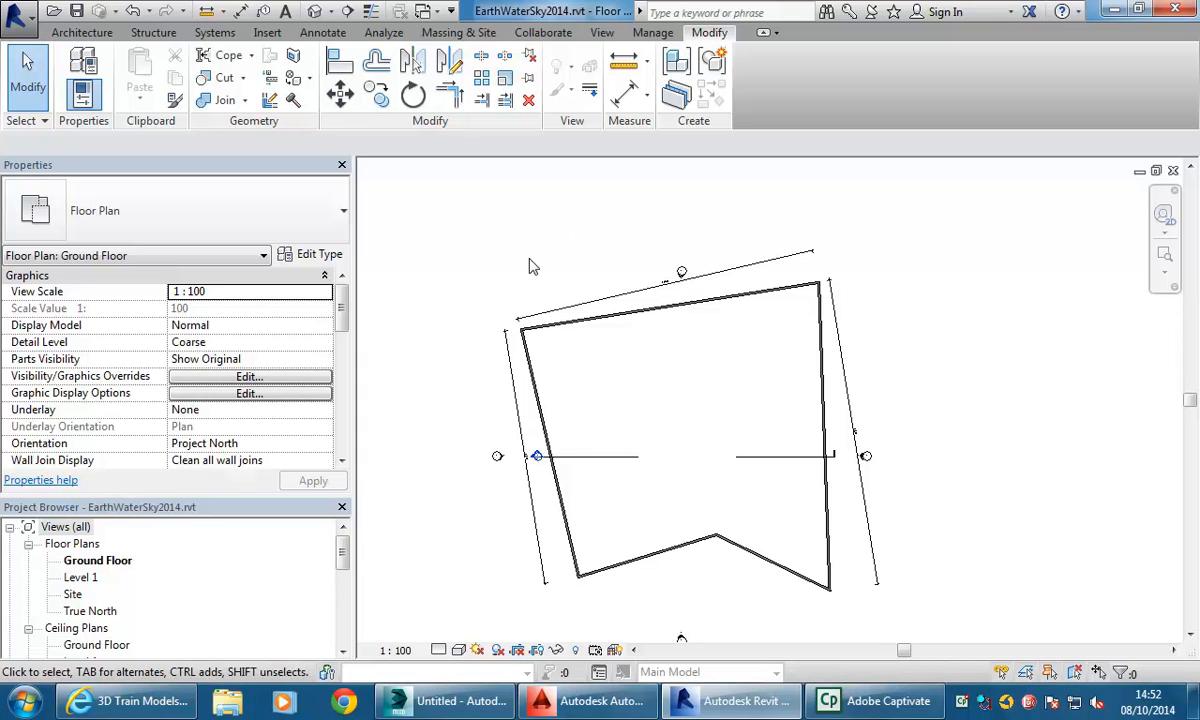
scroll(540, 257, "up", 2)
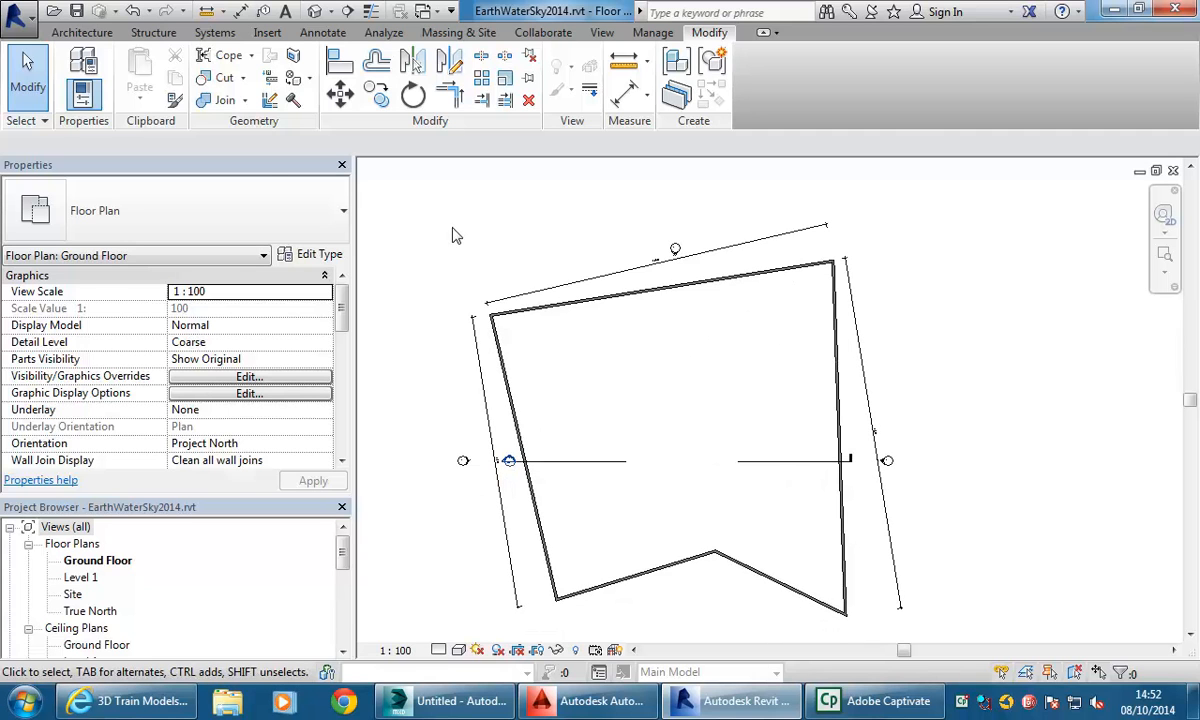
left_click(83, 34)
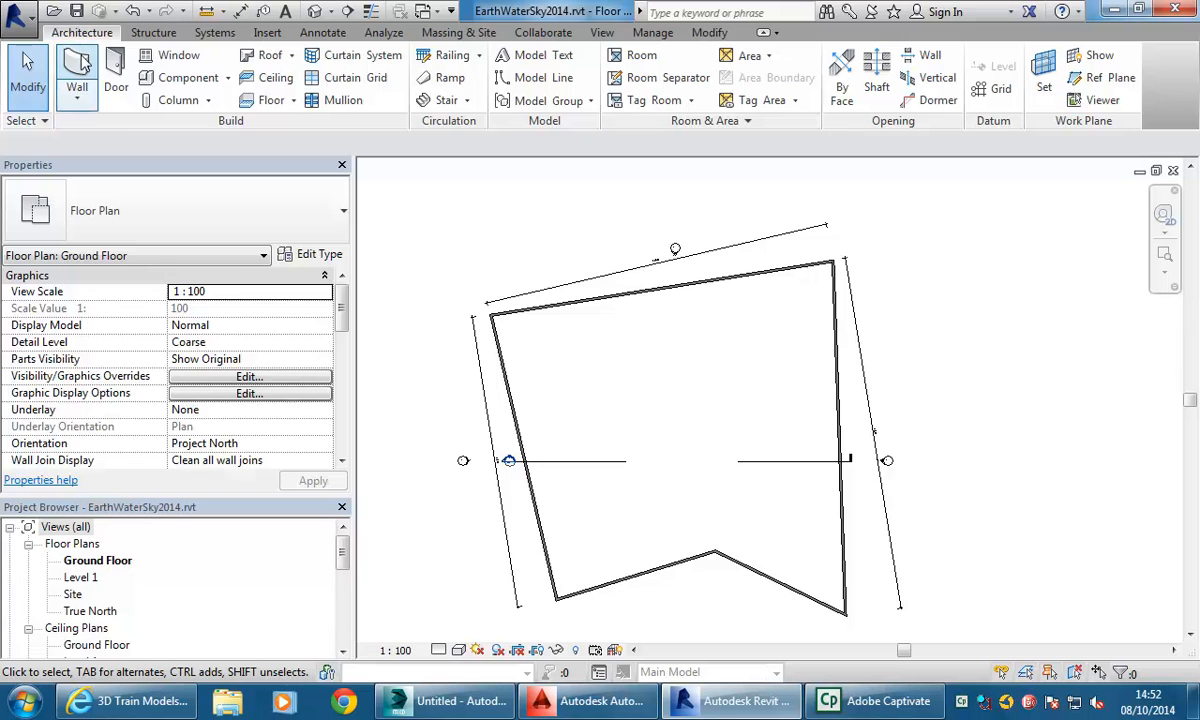
left_click(80, 63)
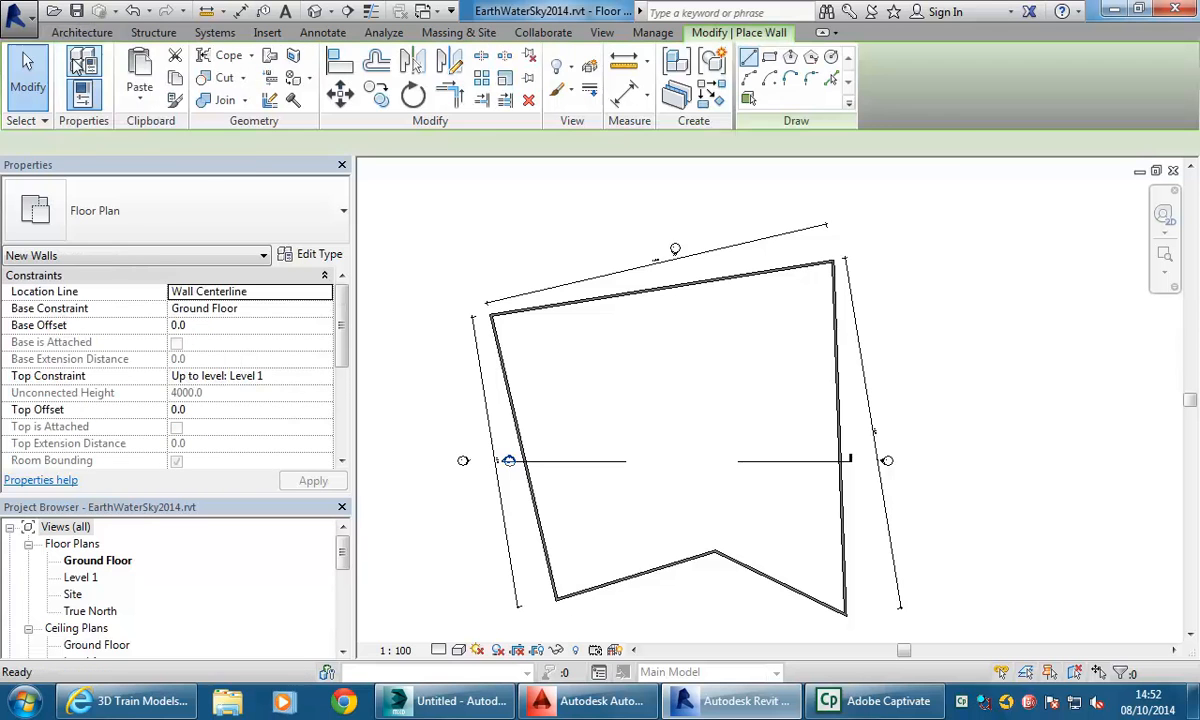
left_click(252, 222)
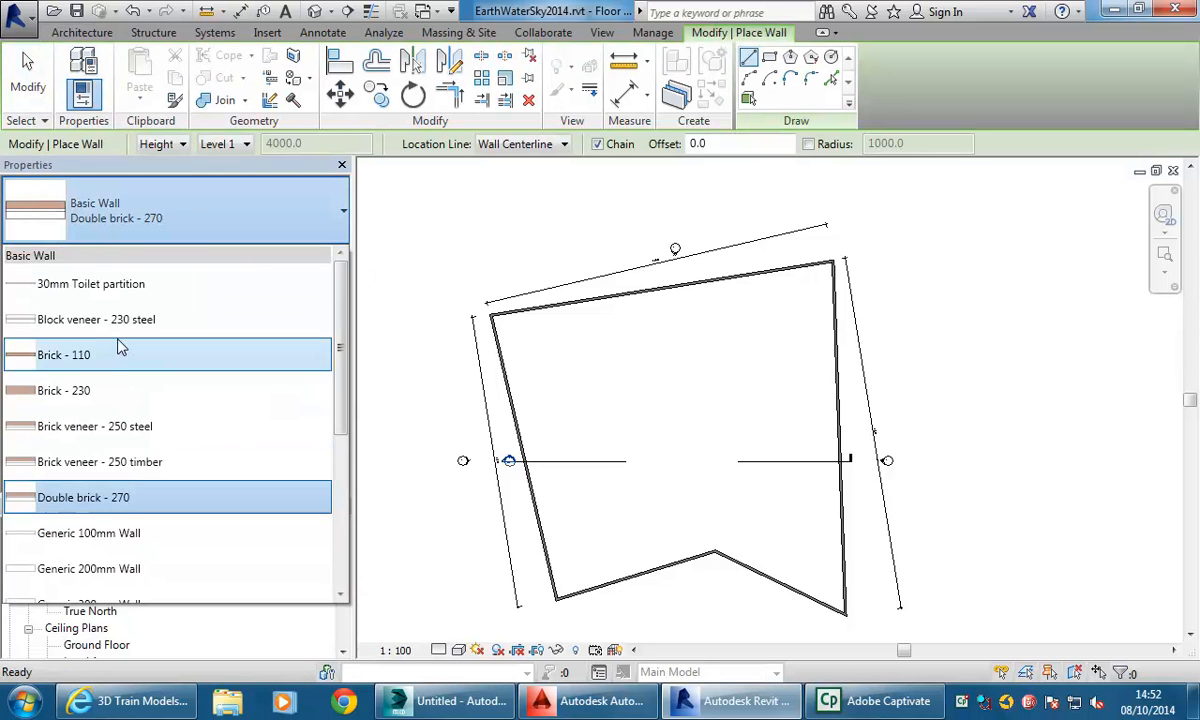
scroll(126, 383, "down", 3)
scroll(230, 300, "up", 3)
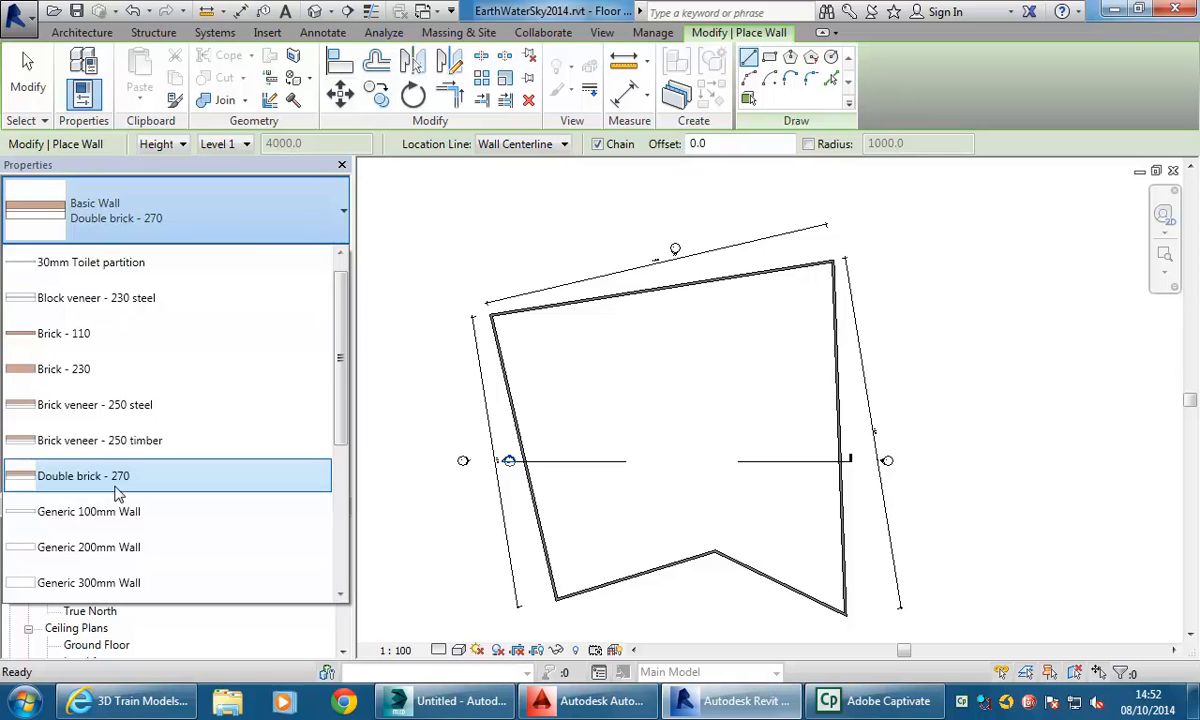
left_click(113, 516)
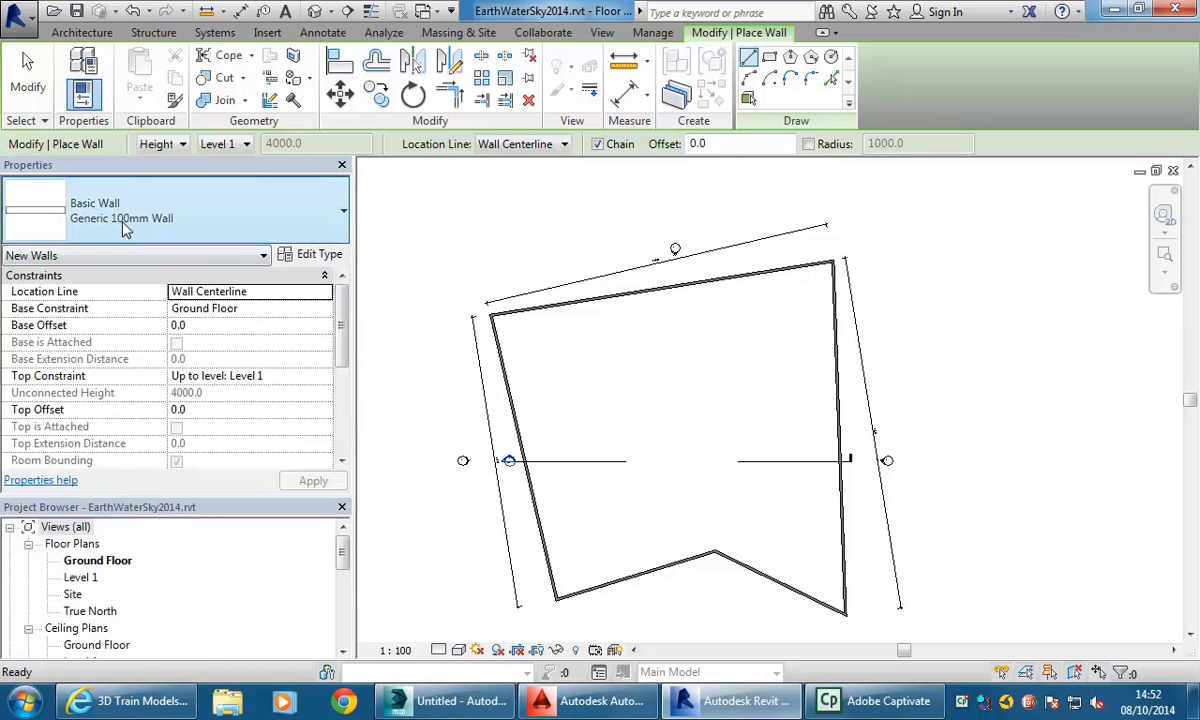
Enclose a room in the upper-right corner with a wall down from the upper wall and a horizontal wall about 7829 mm long.
scroll(777, 279, "up", 5)
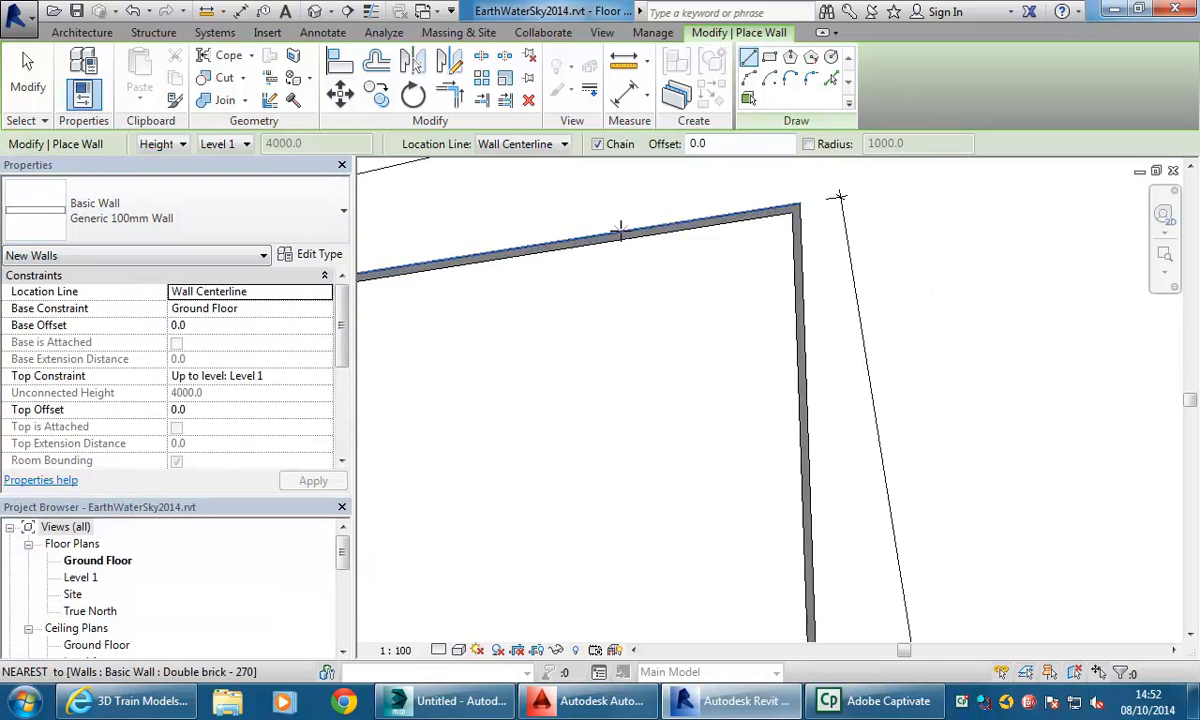
scroll(620, 230, "up", 3)
left_click(515, 257)
scroll(563, 335, "down", 2)
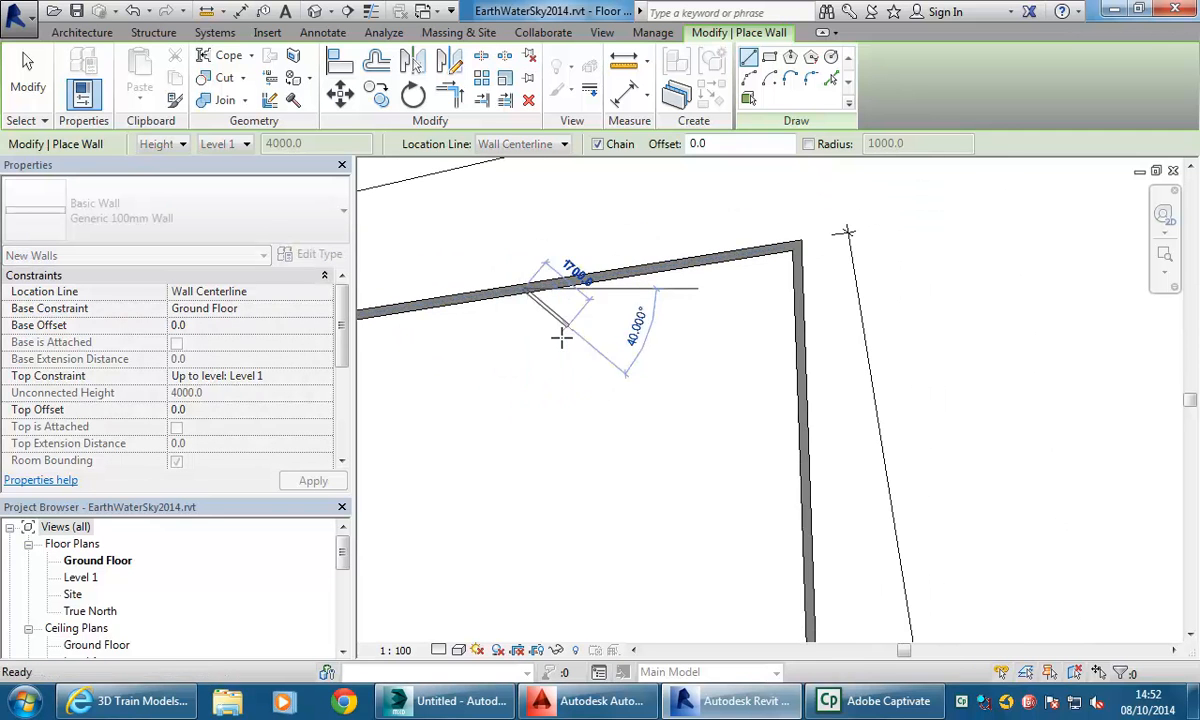
left_click(540, 517)
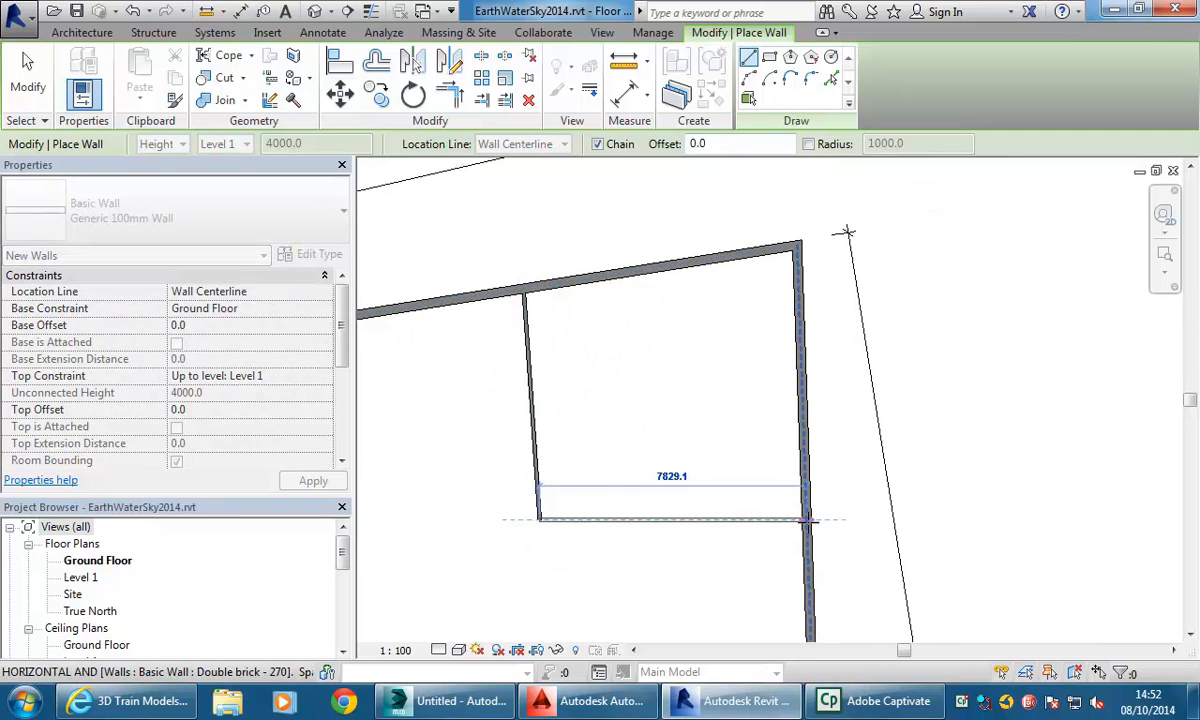
left_click(809, 519)
scroll(450, 431, "down", 2)
scroll(600, 441, "down", 2)
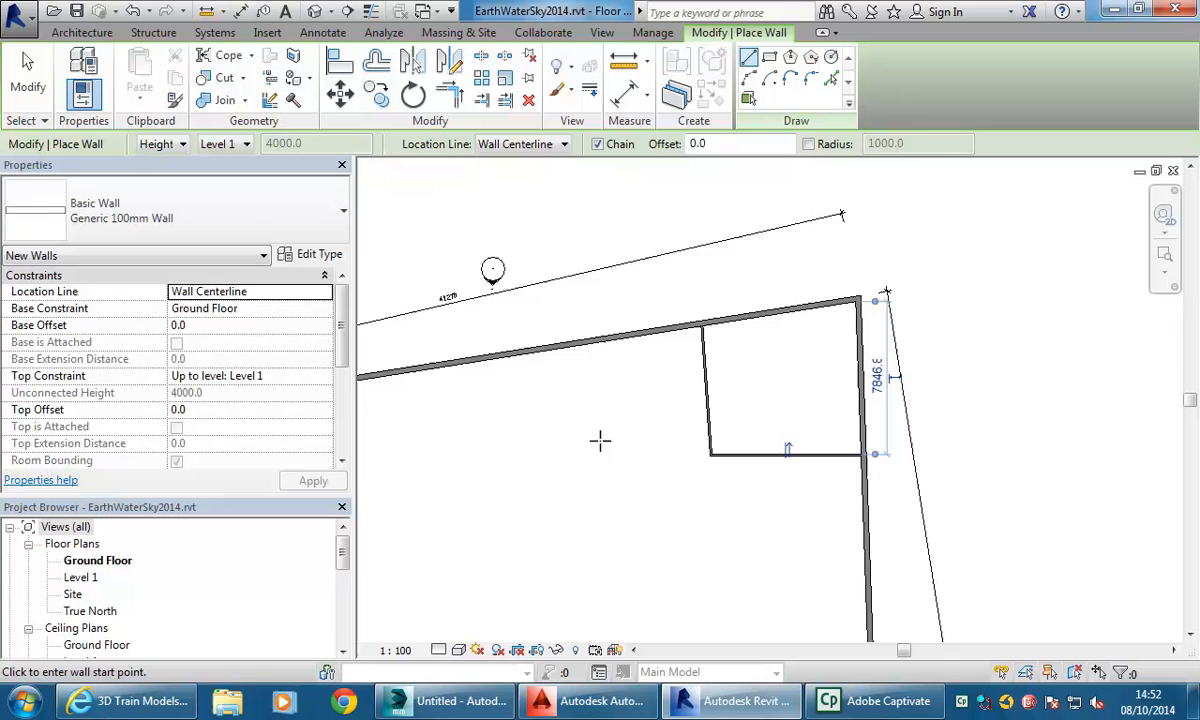
Draw two slanting partition walls down from the upper wall, to the left of the corner room.
left_click(512, 354)
left_click(545, 468)
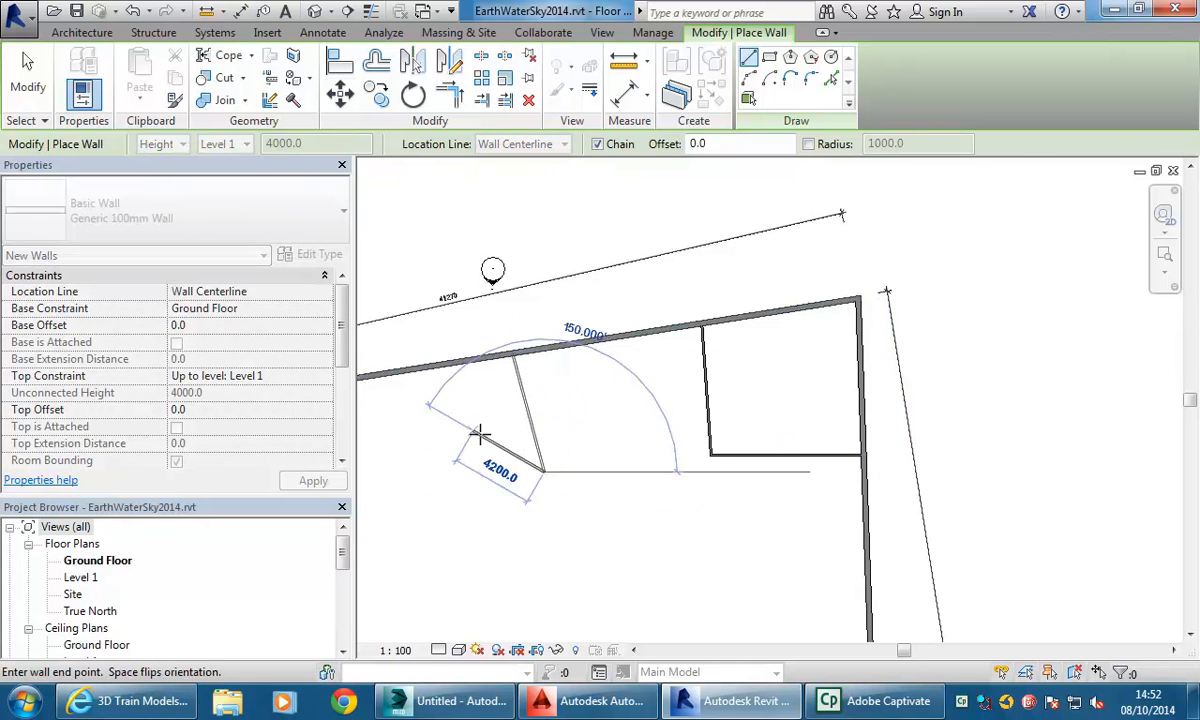
key("Escape")
scroll(477, 404, "down", 1)
left_click(446, 382)
left_click(474, 488)
Trim and extend the two slanting partitions and the corner room's horizontal wall to meet, forming three adjoining rooms.
left_click(481, 100)
left_click(575, 400)
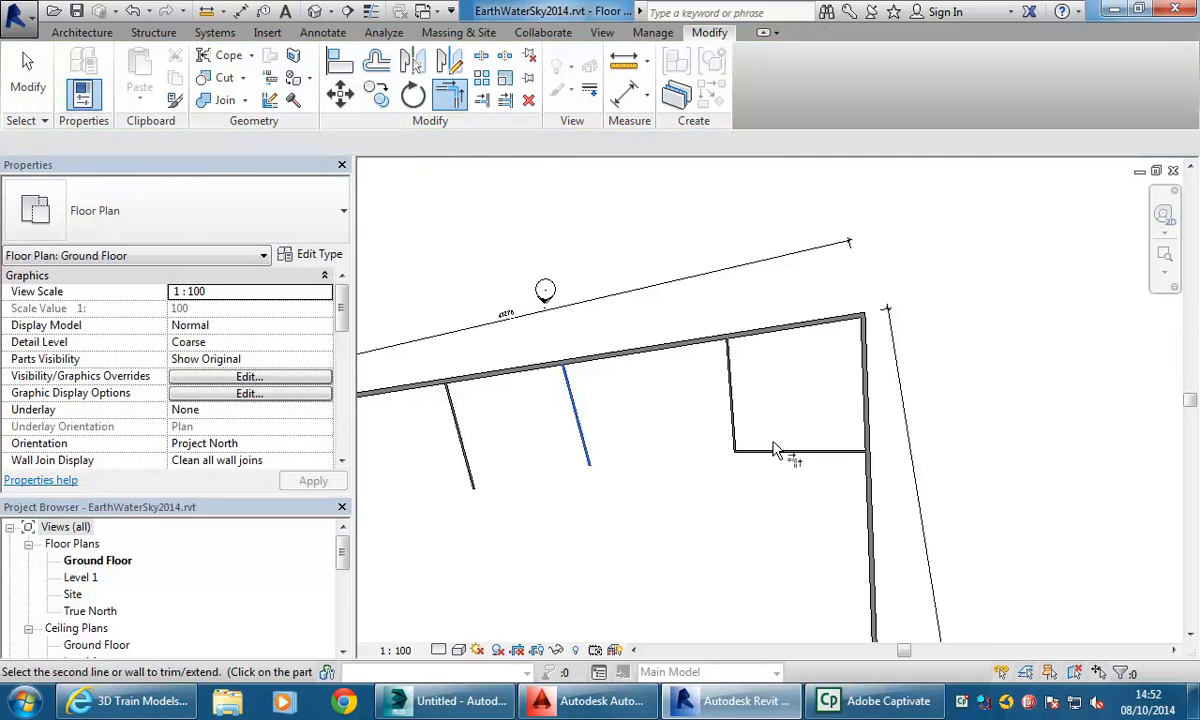
left_click(714, 454)
left_click(640, 452)
left_click(454, 420)
key("Escape")
Place an M_Single-Flush 0813 x 2134mm door in the lower wall of the left room.
scroll(490, 406, "down", 2)
middle_click_drag(506, 423, 525, 450)
scroll(559, 438, "up", 5)
scroll(529, 451, "up", 1)
middle_click_drag(504, 327, 498, 350)
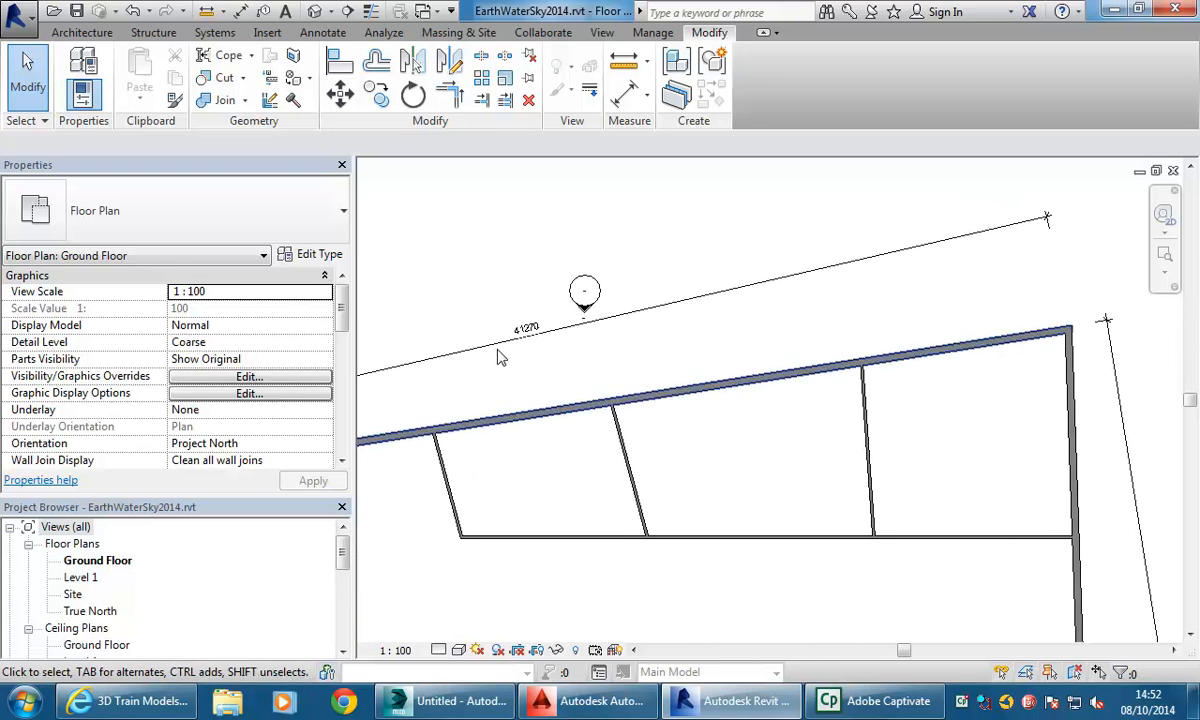
middle_click_drag(472, 281, 464, 272)
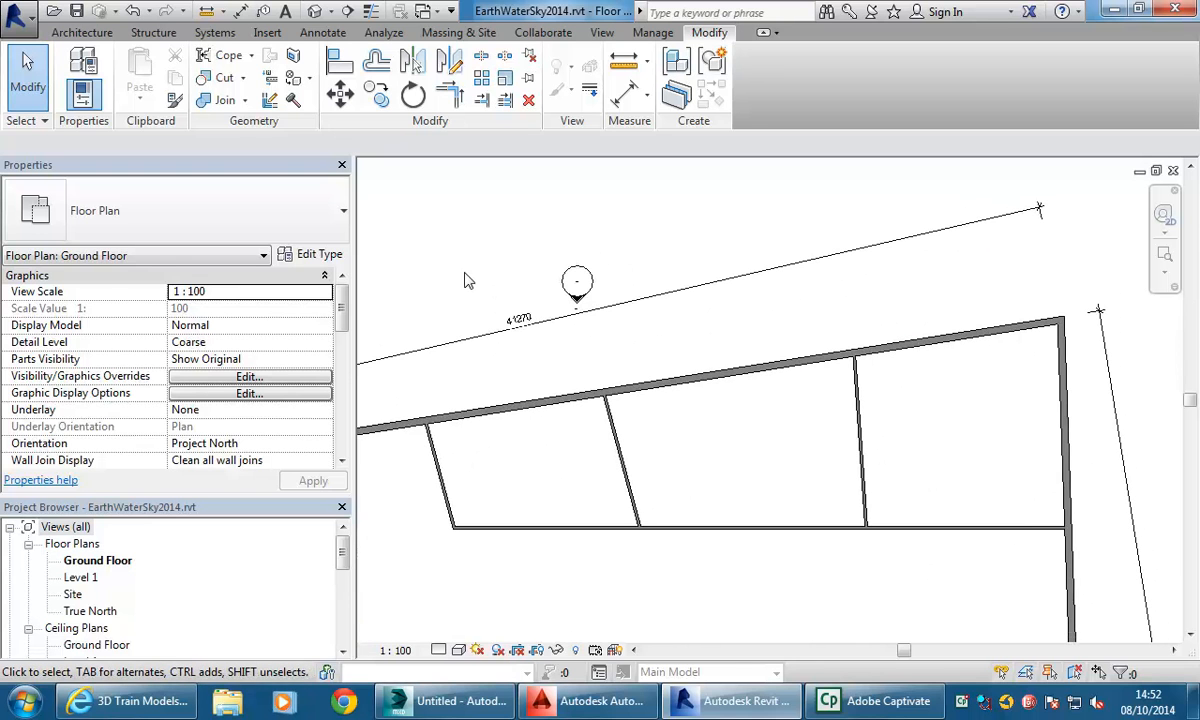
left_click(84, 33)
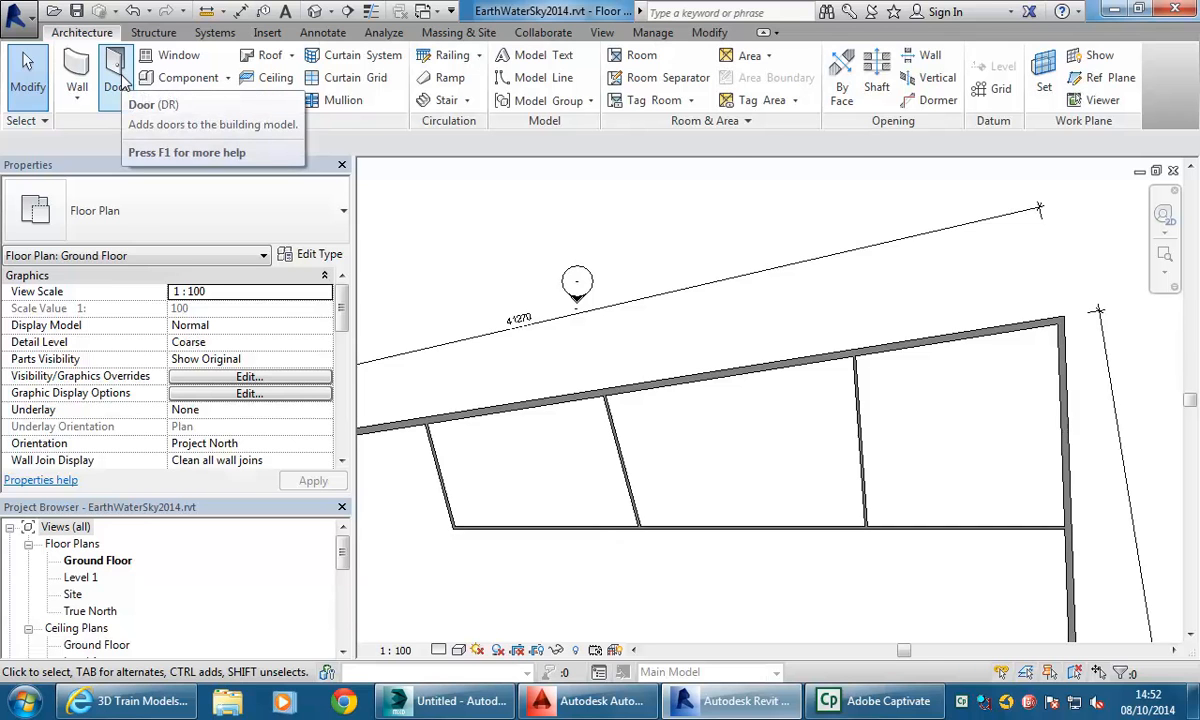
left_click(118, 85)
scroll(562, 474, "up", 4)
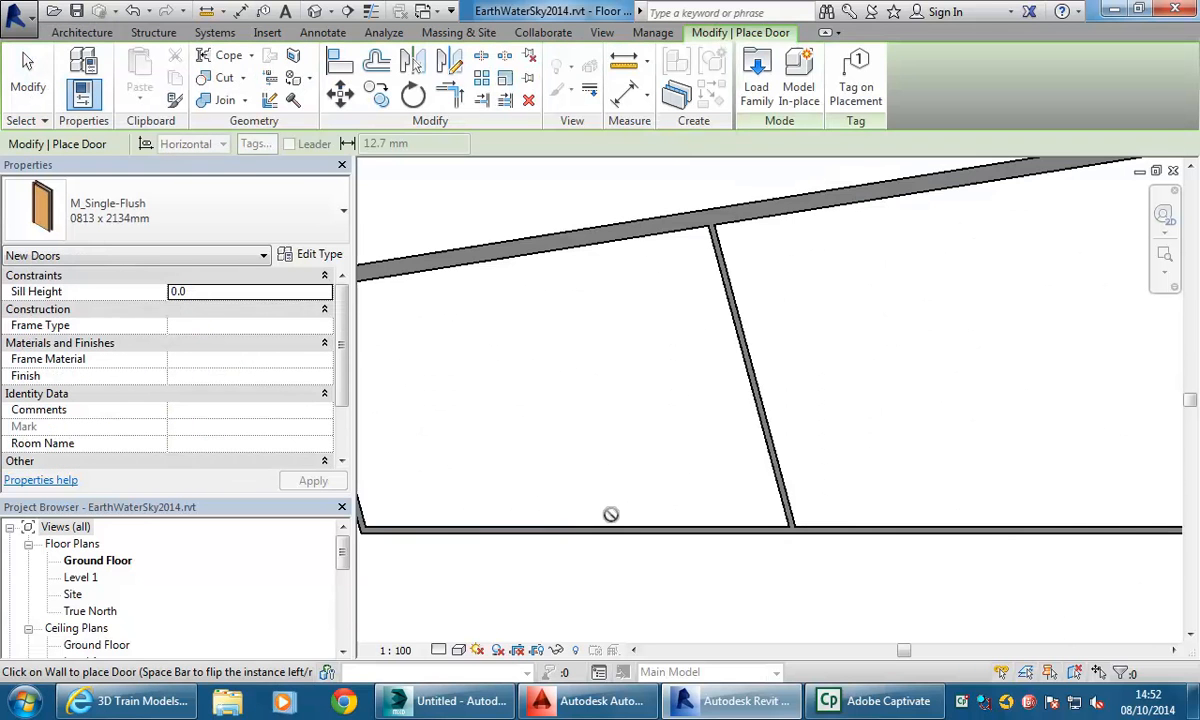
left_click(580, 524)
scroll(620, 425, "down", 2)
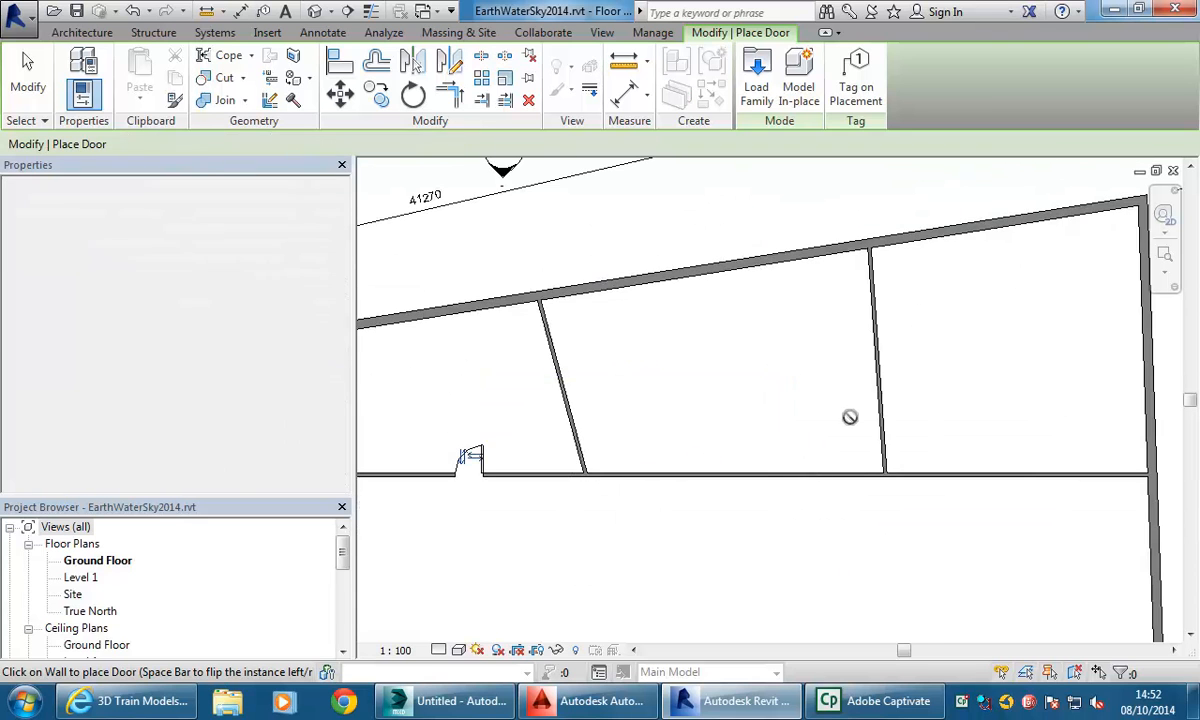
Place matching single-flush doors in the lower walls of the middle and right rooms, near their shared partition, and end door placement.
scroll(800, 400, "down", 2)
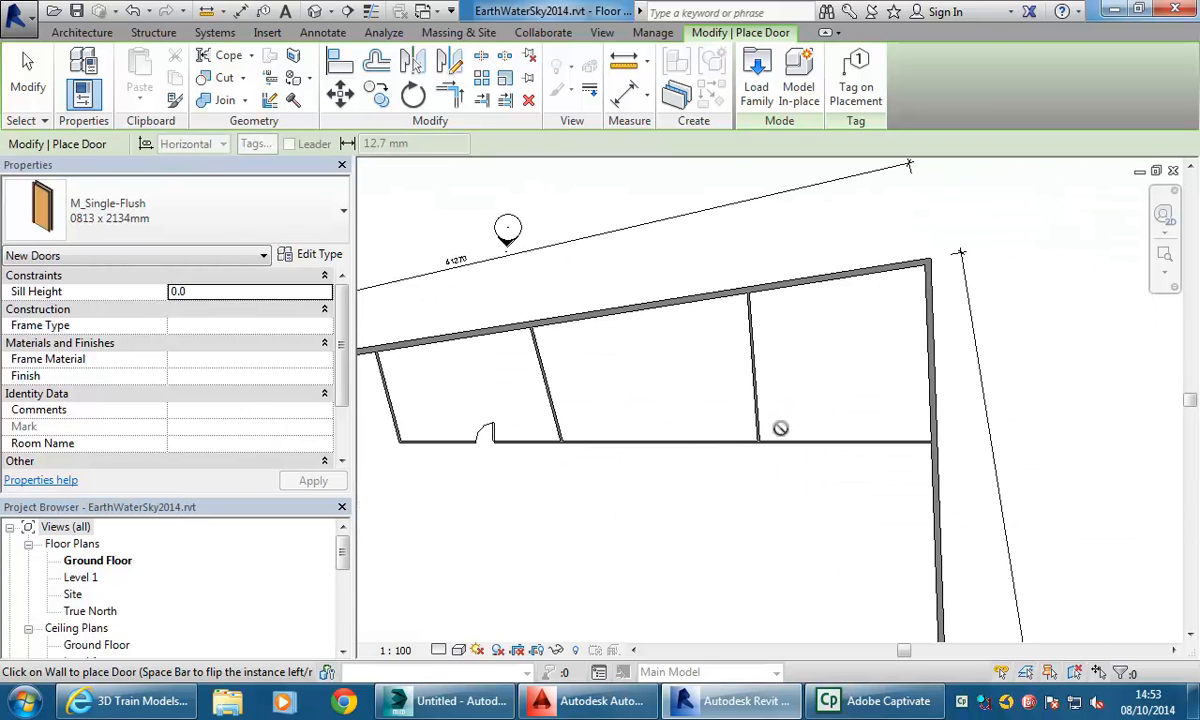
left_click(720, 432)
scroll(790, 420, "down", 3)
key("Escape")
key("Escape")
middle_click_drag(718, 364, 733, 393)
Load the Base Cabinet - 2 Door (AUS) family from the Casework library's Base Cabinets for component placement.
scroll(722, 404, "up", 1)
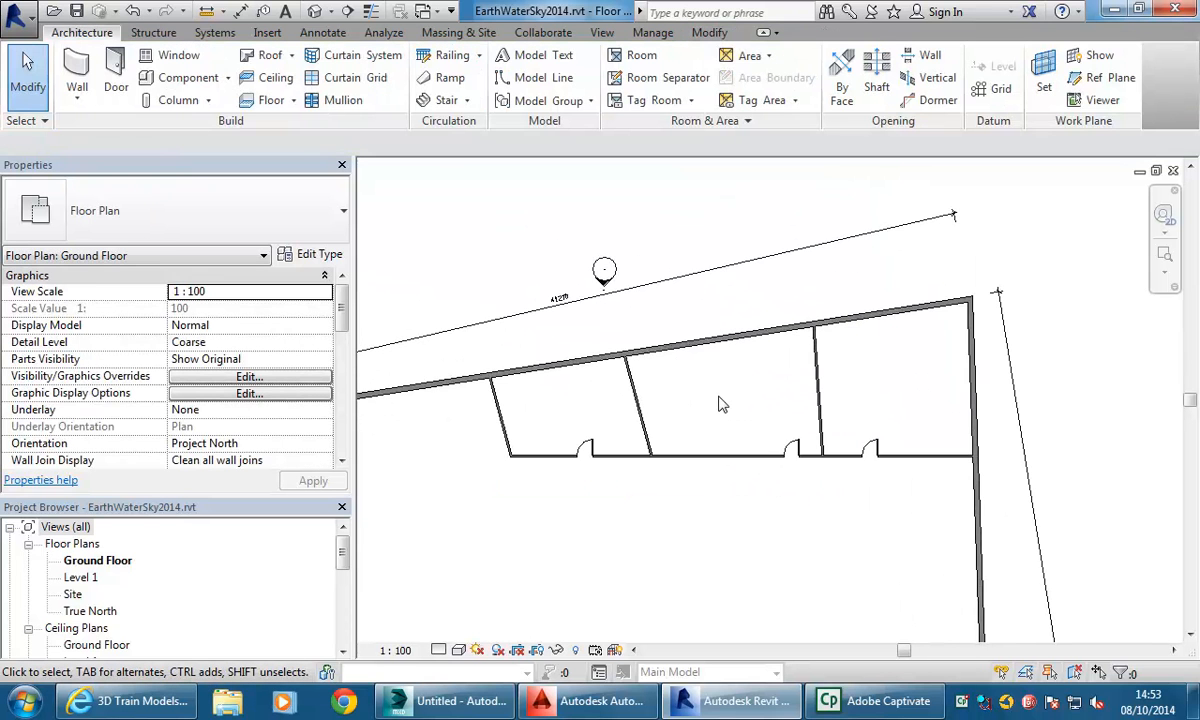
scroll(722, 404, "up", 2)
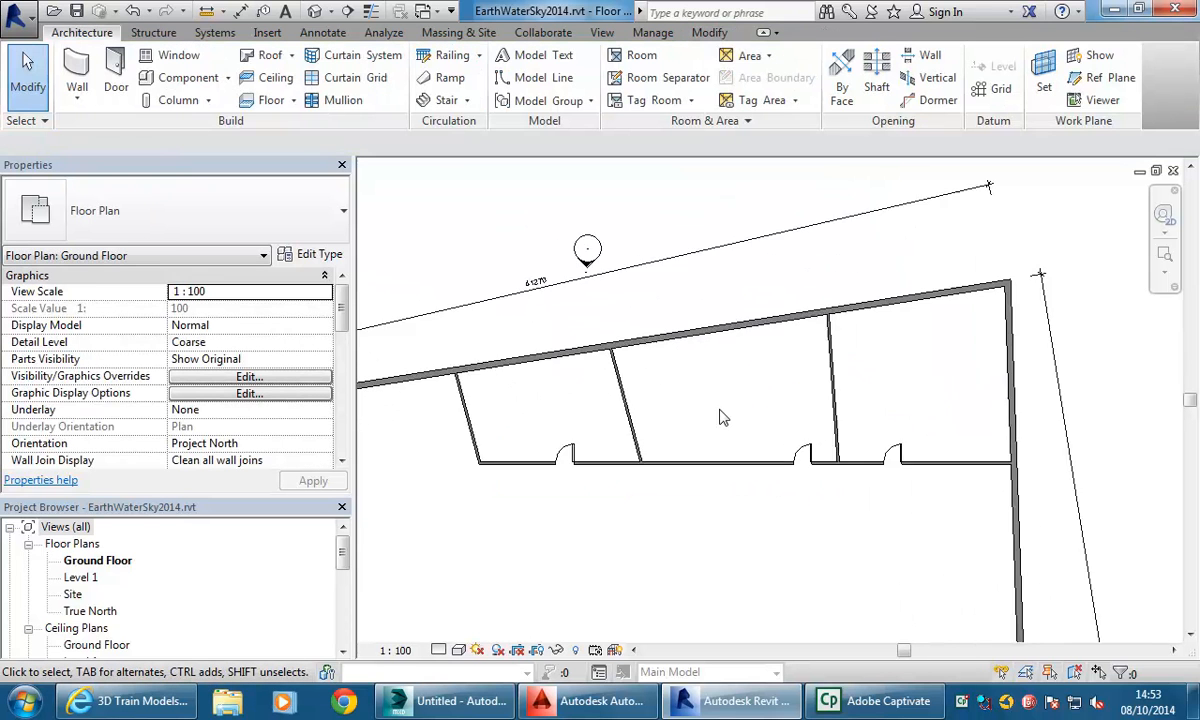
left_click(155, 80)
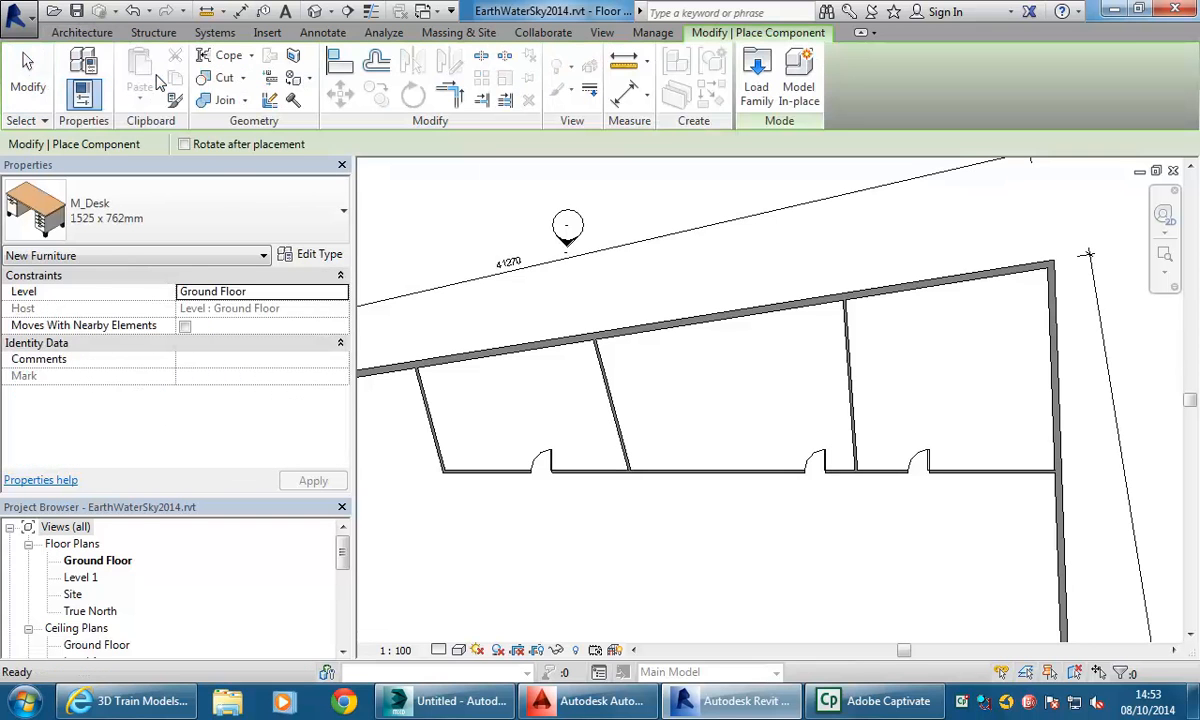
left_click(757, 80)
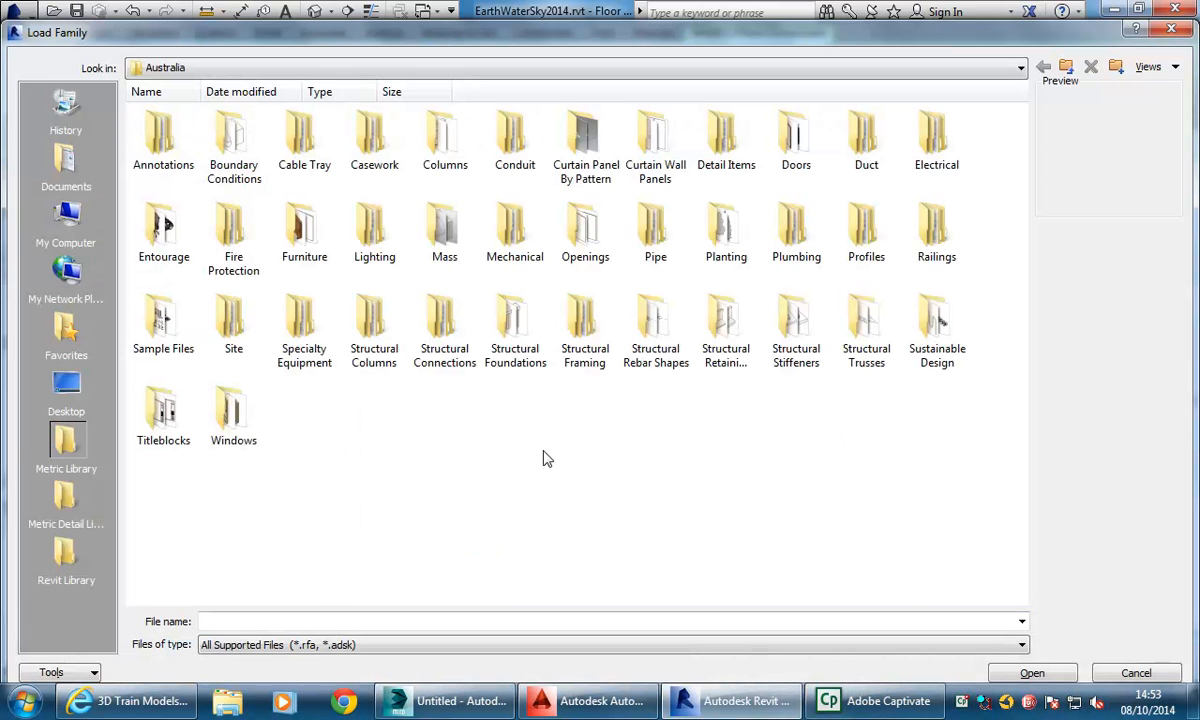
double_click(367, 145)
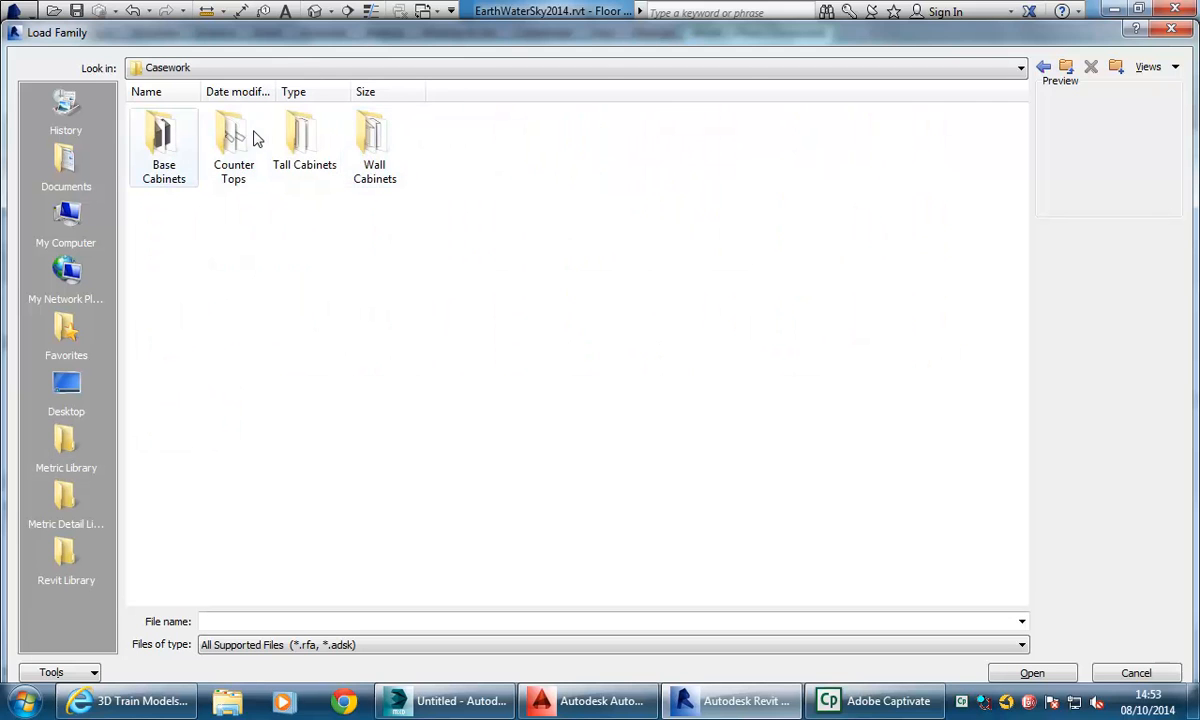
double_click(160, 140)
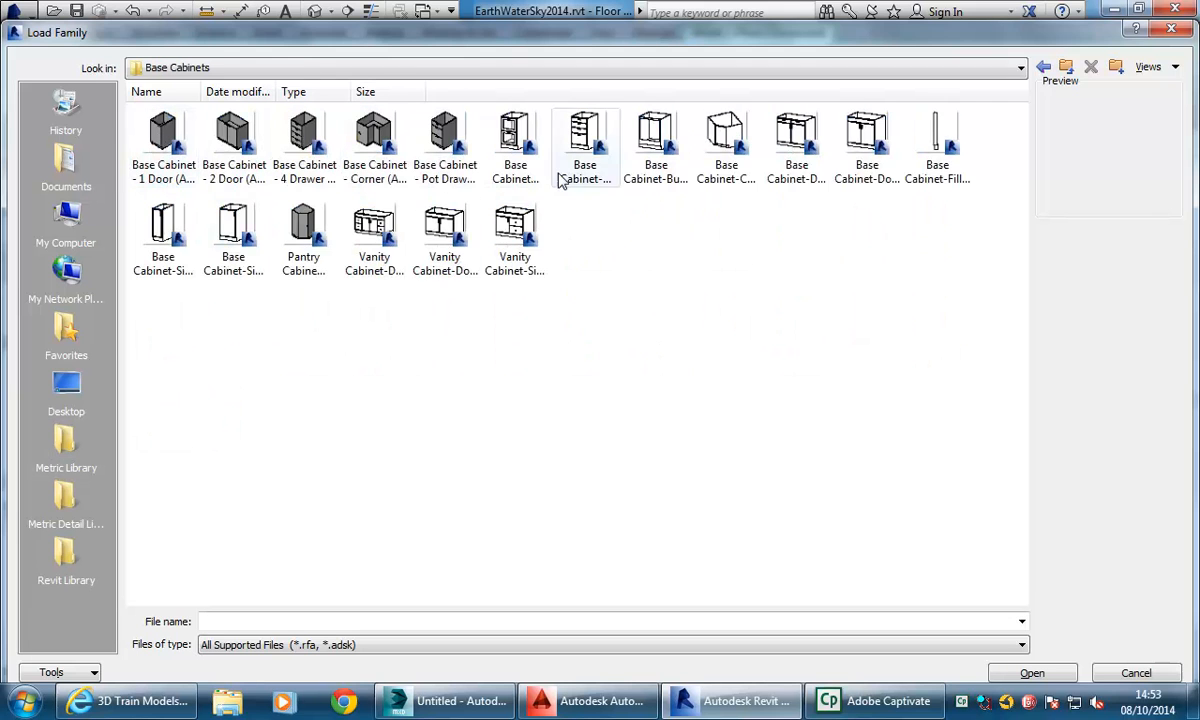
left_click(378, 245)
left_click(228, 143)
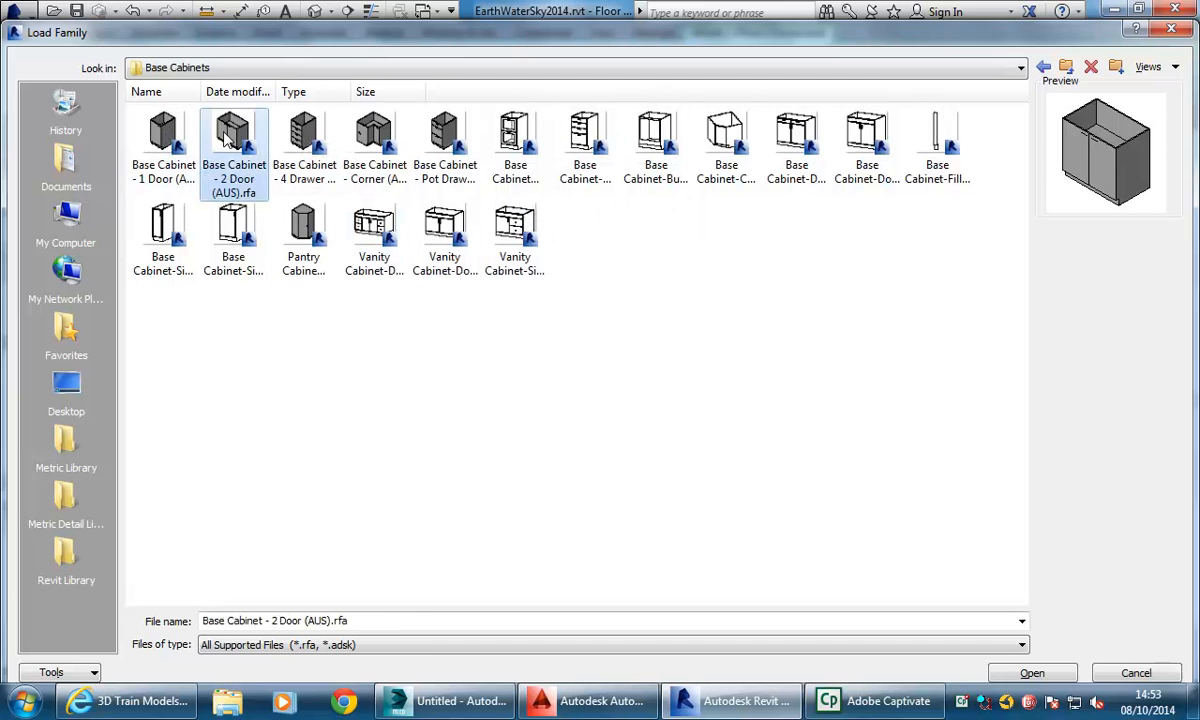
left_click(1033, 673)
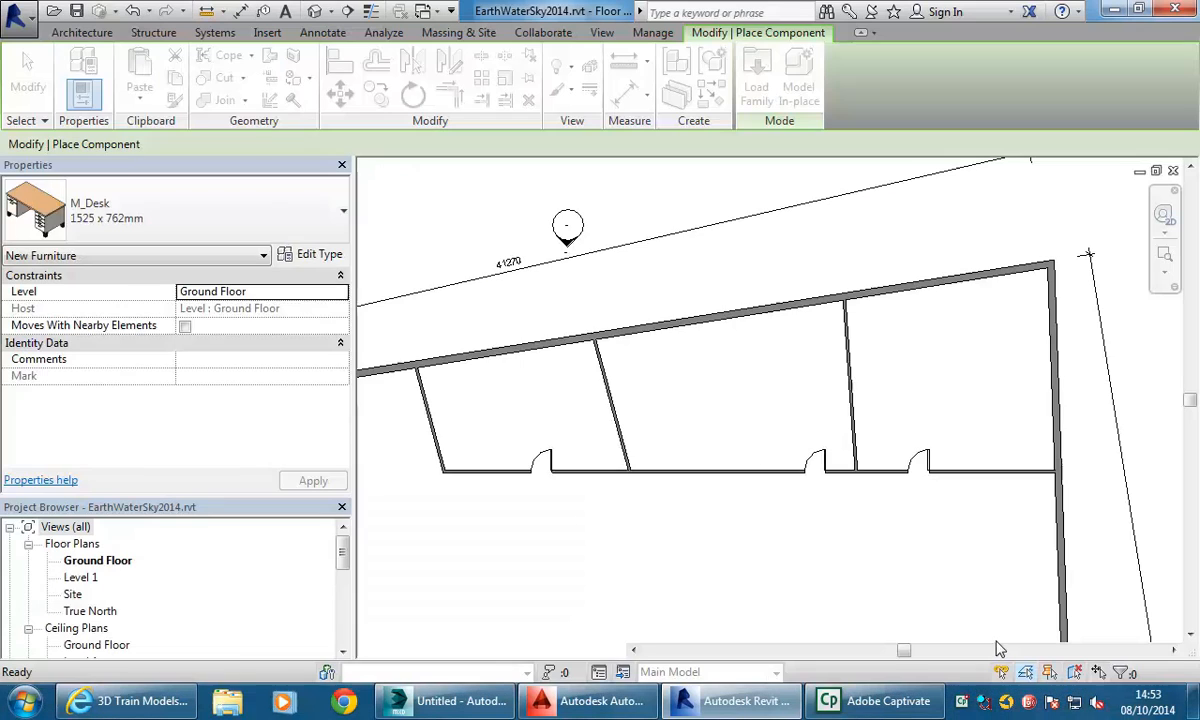
Place one two-door base cabinet flush against the slanting upper wall in the left room and end component placement.
scroll(597, 370, "up", 5)
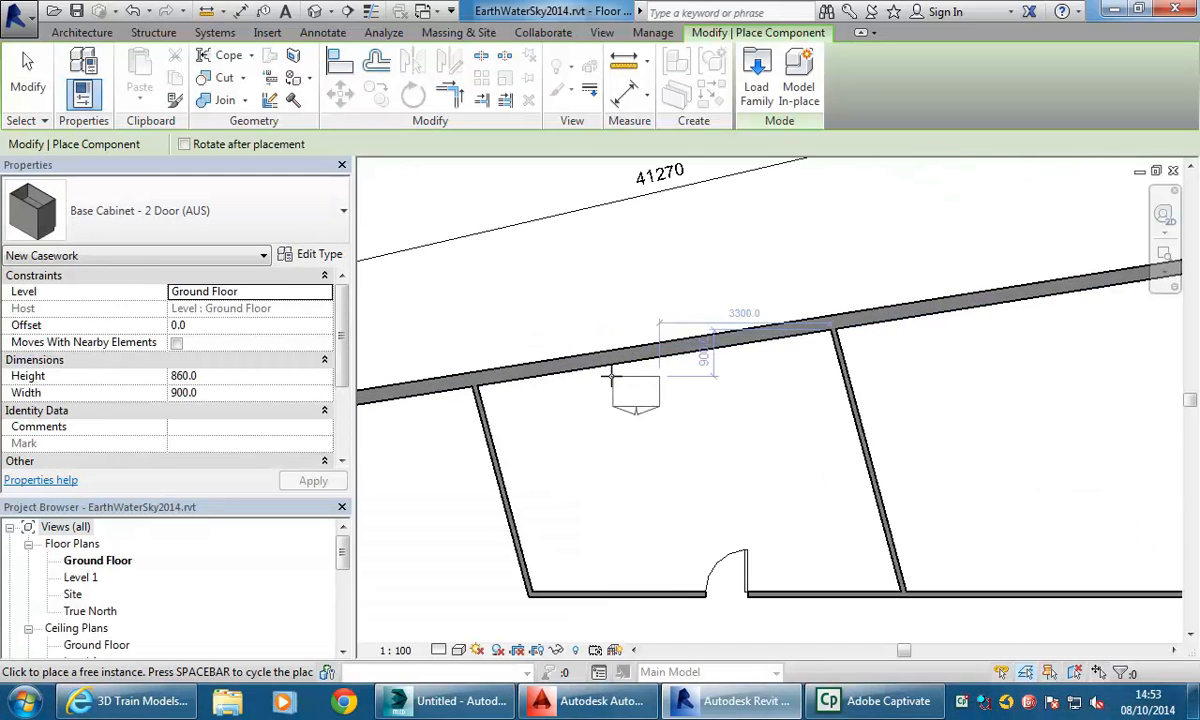
left_click(194, 214)
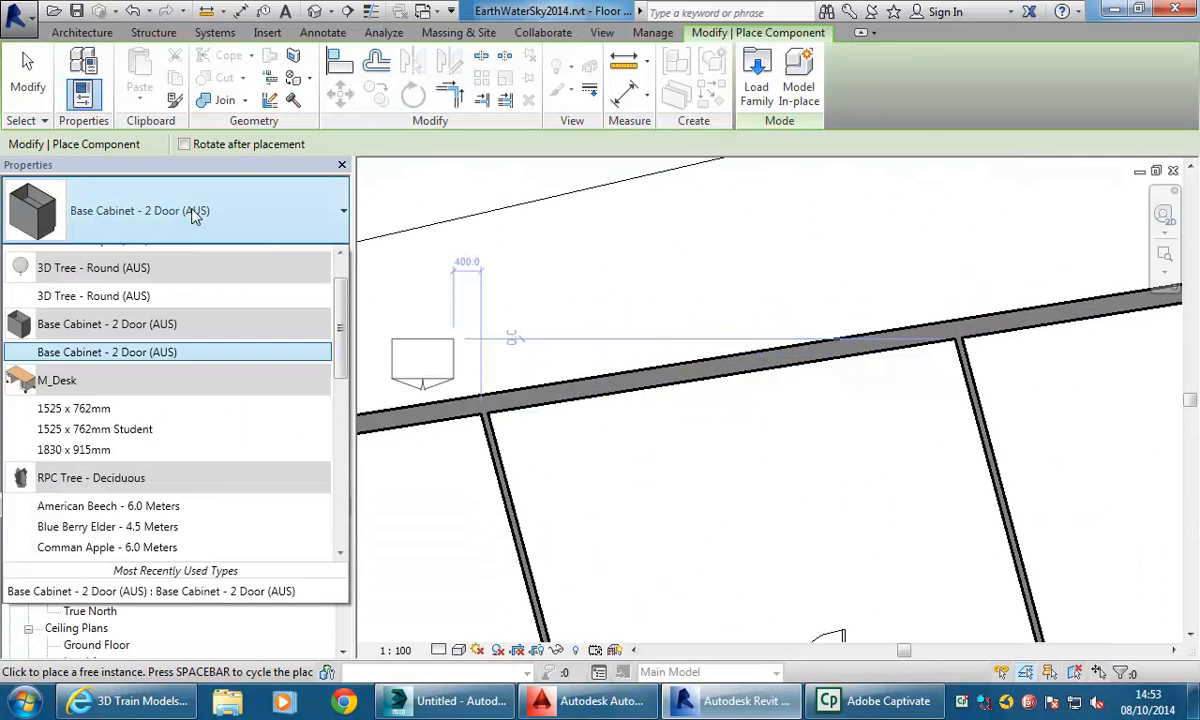
scroll(596, 430, "up", 2)
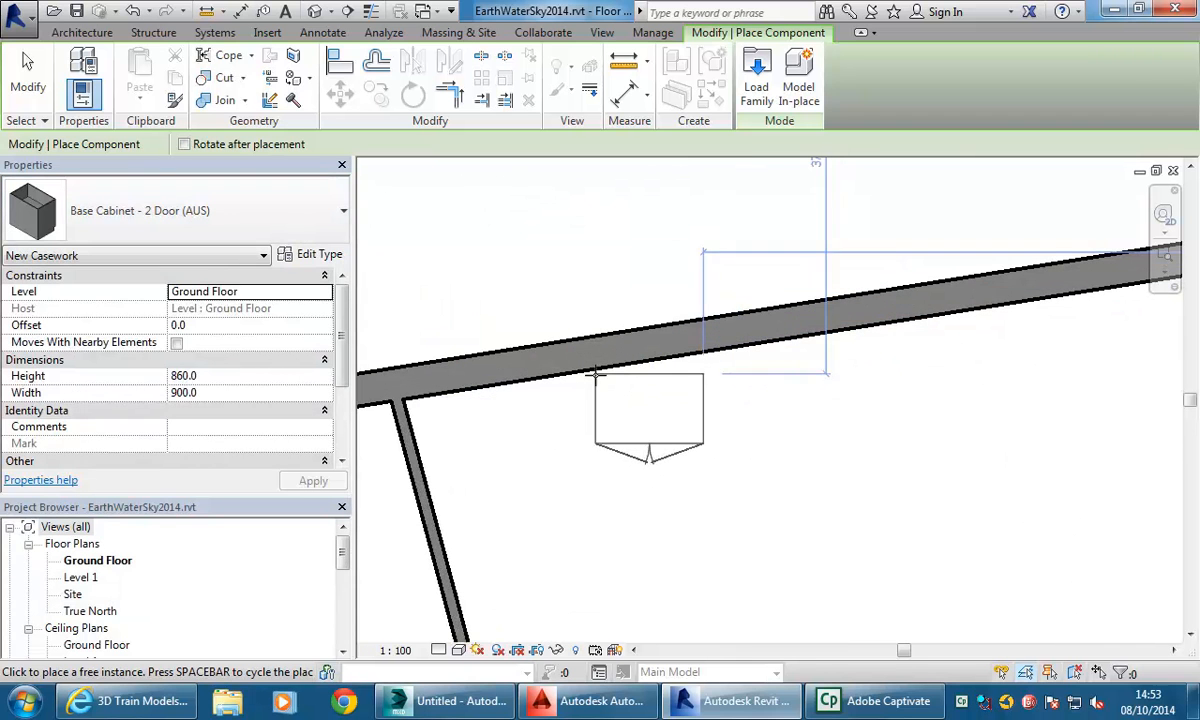
left_click(588, 367)
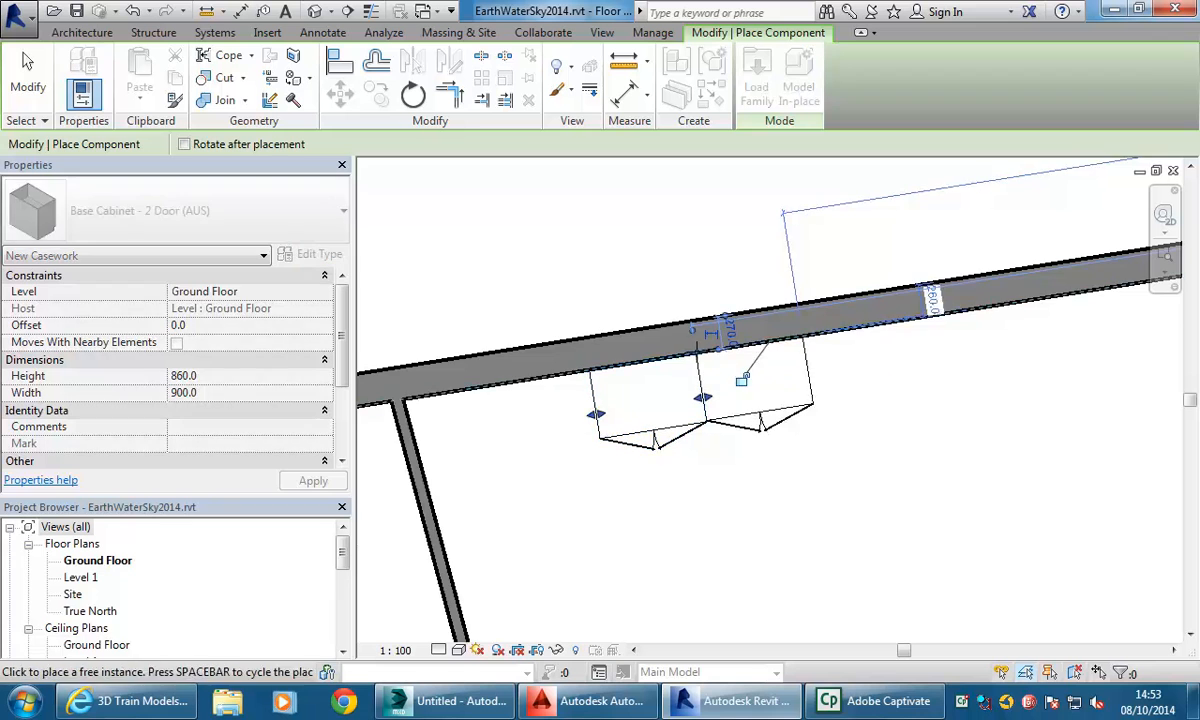
scroll(683, 362, "down", 2)
scroll(611, 383, "up", 2)
scroll(705, 410, "up", 2)
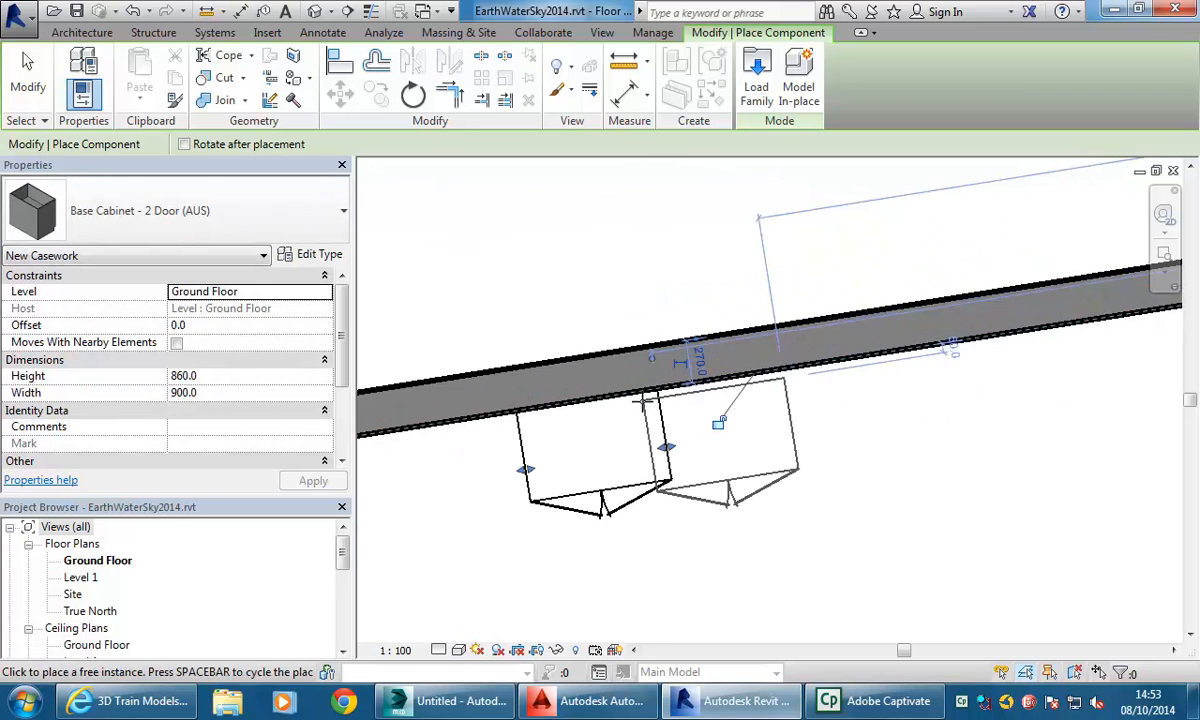
scroll(658, 388, "down", 3)
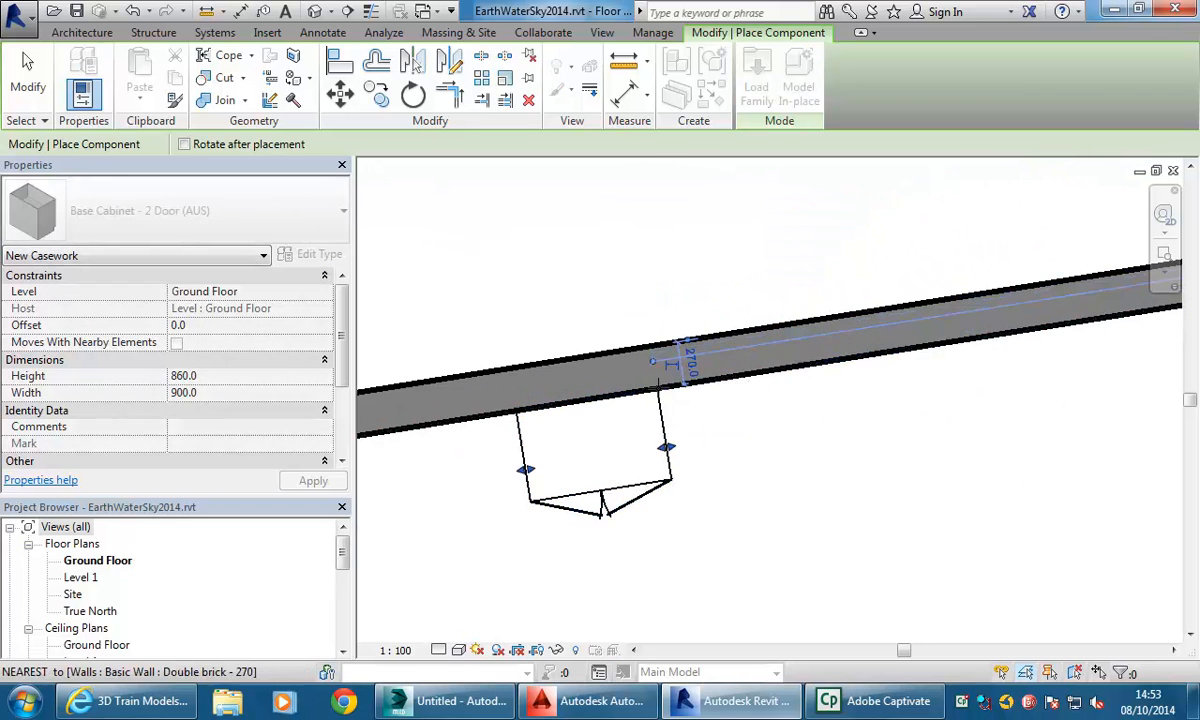
key("Escape")
key("Escape")
middle_click_drag(683, 475, 691, 354)
left_click(634, 437)
left_click(669, 485)
Save the project with the whole building outline in view.
scroll(722, 490, "down", 1)
scroll(691, 407, "down", 1)
middle_click_drag(691, 407, 632, 370)
scroll(646, 378, "down", 2)
scroll(632, 370, "down", 1)
left_click(75, 12)
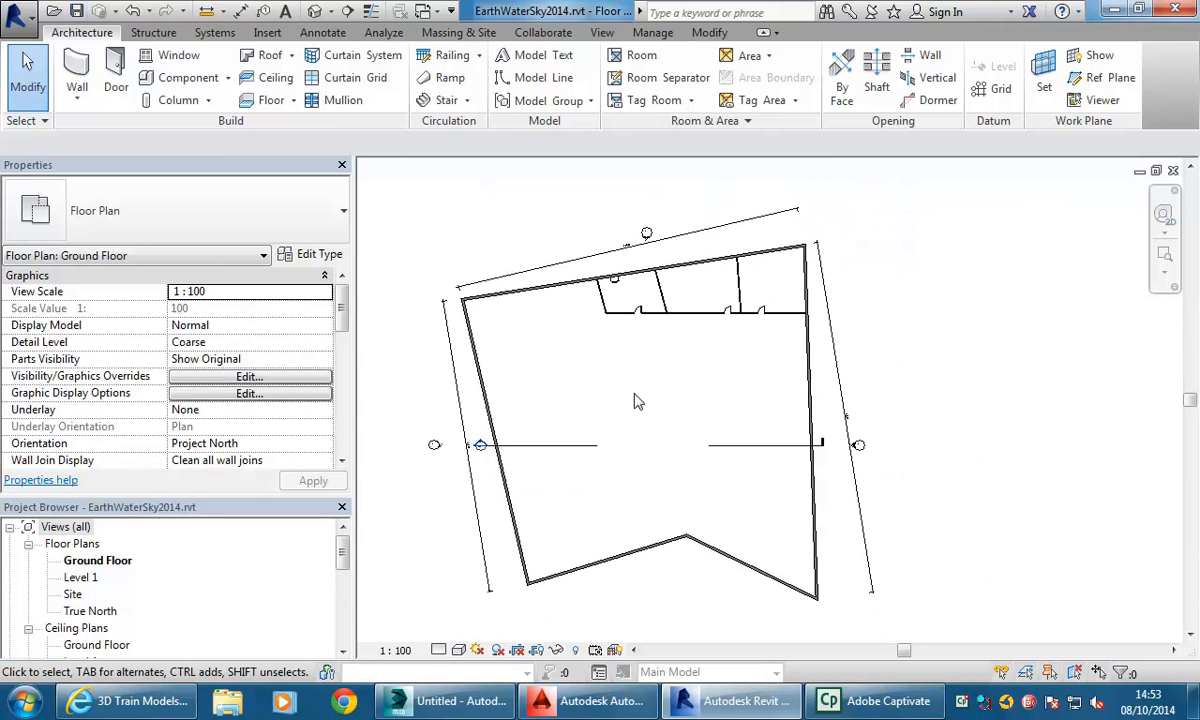
Create a Generic 150mm floor on the Ground Floor bounded by the whole chain of outer walls, without extending into the wall core.
left_click(263, 100)
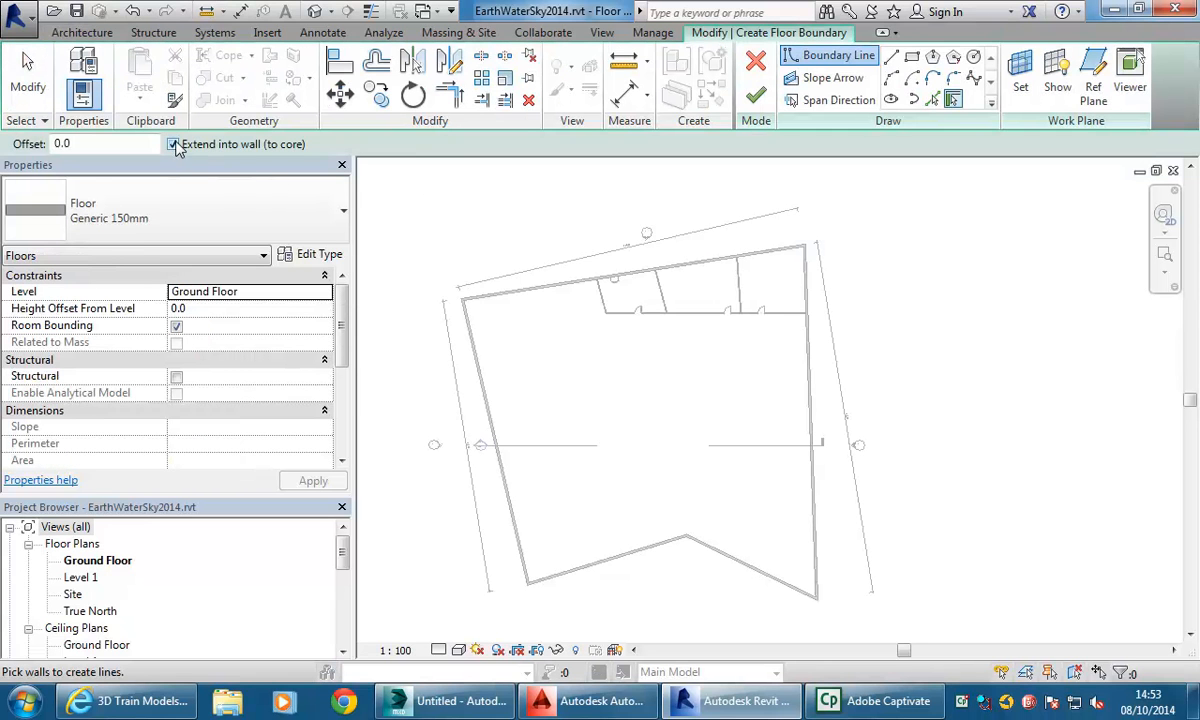
left_click(173, 145)
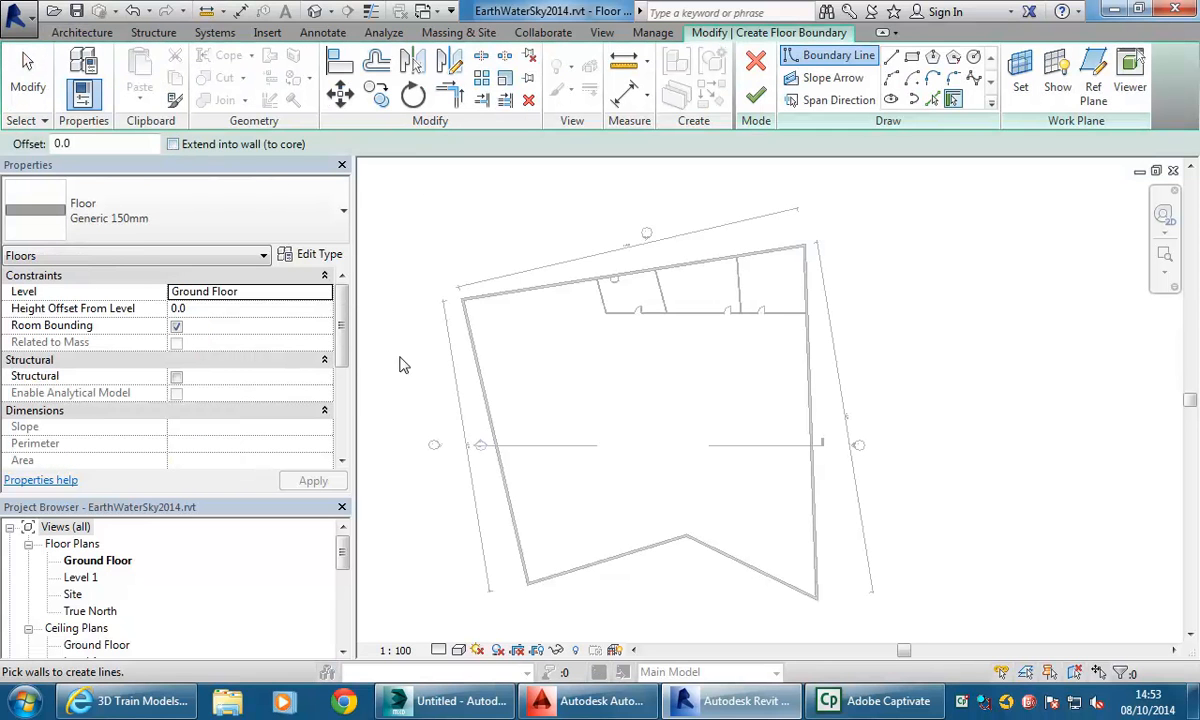
key("Tab")
left_click(482, 401)
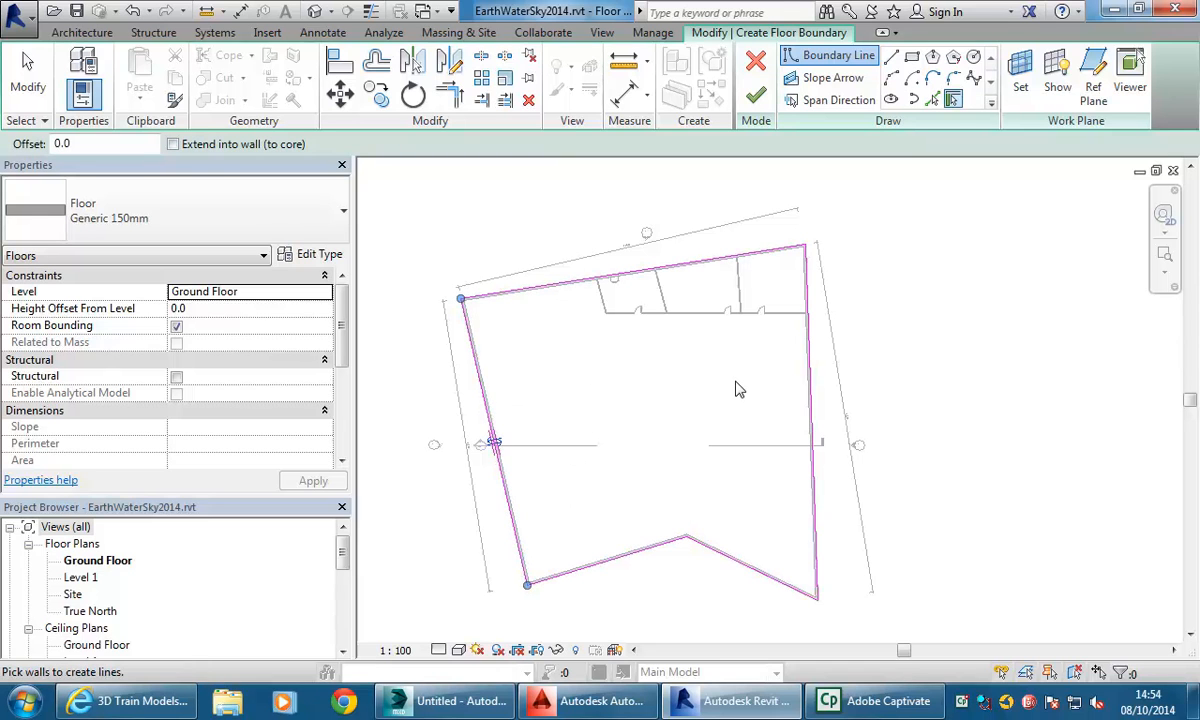
left_click(756, 95)
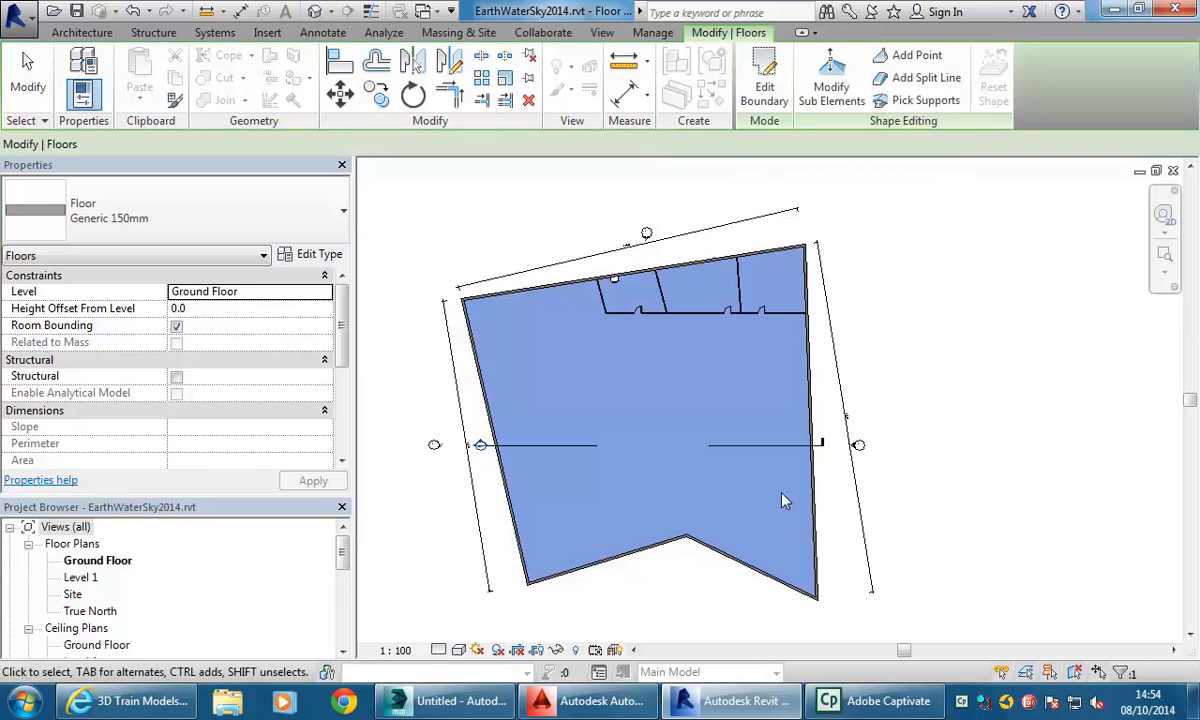
left_click(482, 231)
Show the building in the default 3D view with a shaded visual style and orbit to inspect the rooms and doors.
left_click(314, 11)
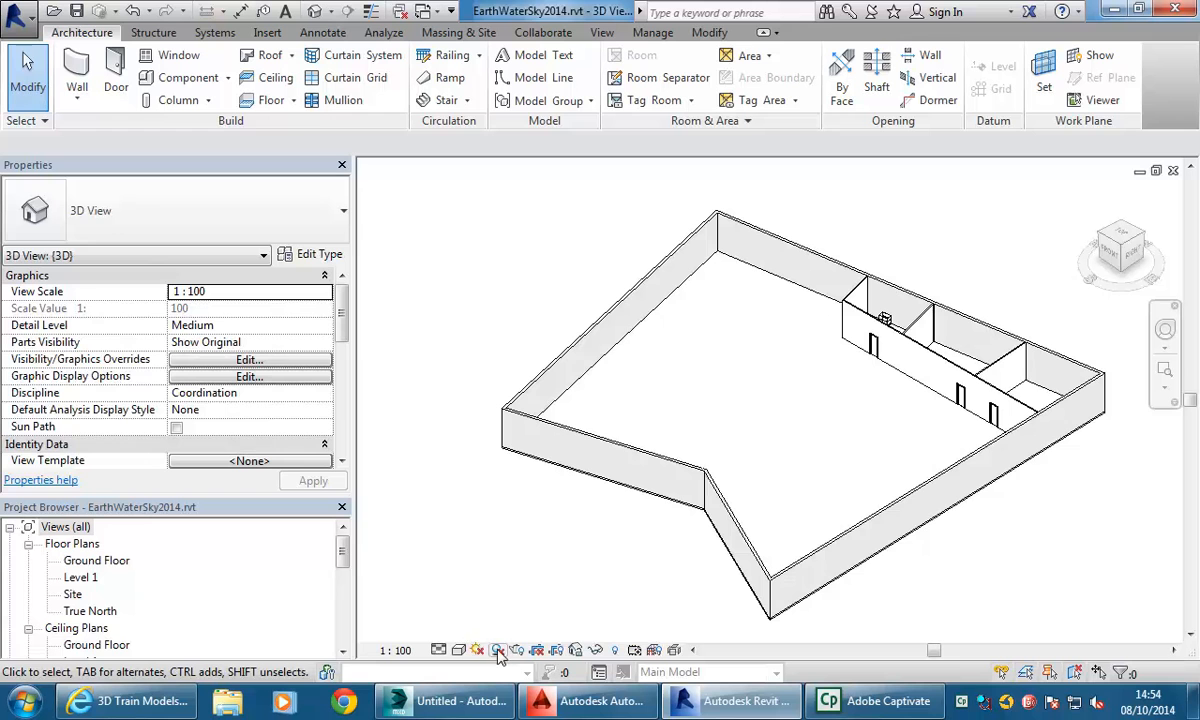
left_click(459, 651)
left_click(472, 543)
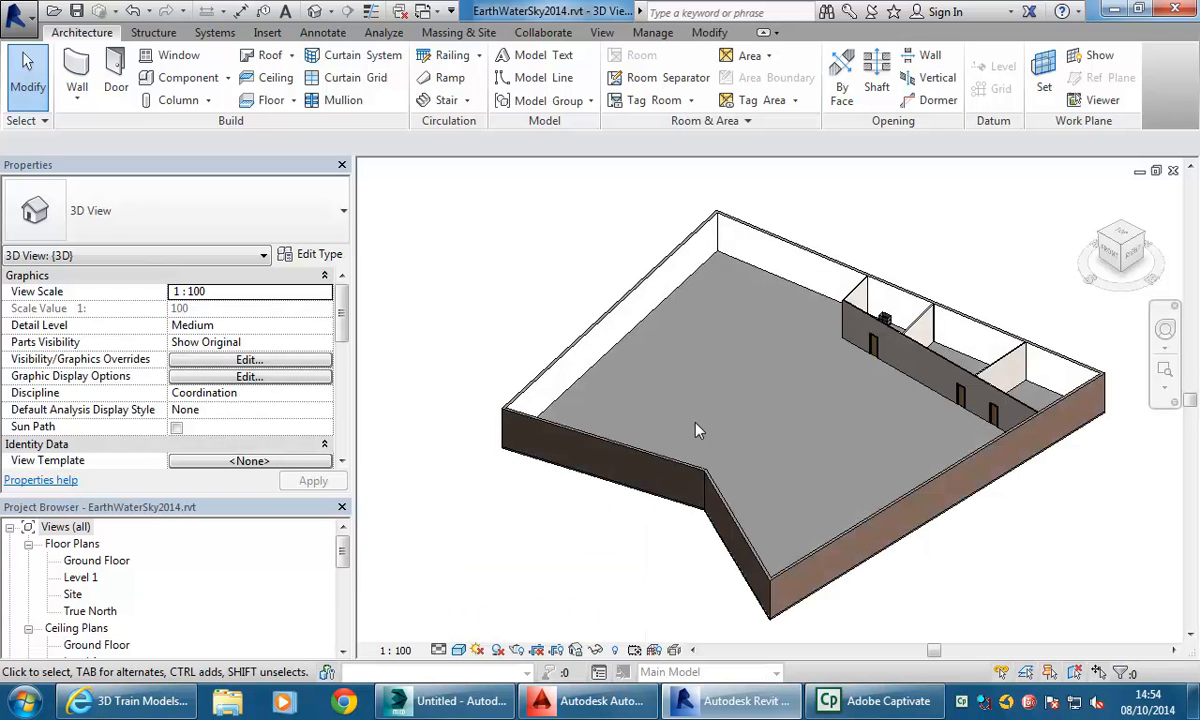
middle_click_drag(708, 291, 882, 330, "shift")
scroll(830, 374, "down", 2)
scroll(639, 238, "up", 1)
middle_click_drag(641, 241, 632, 249)
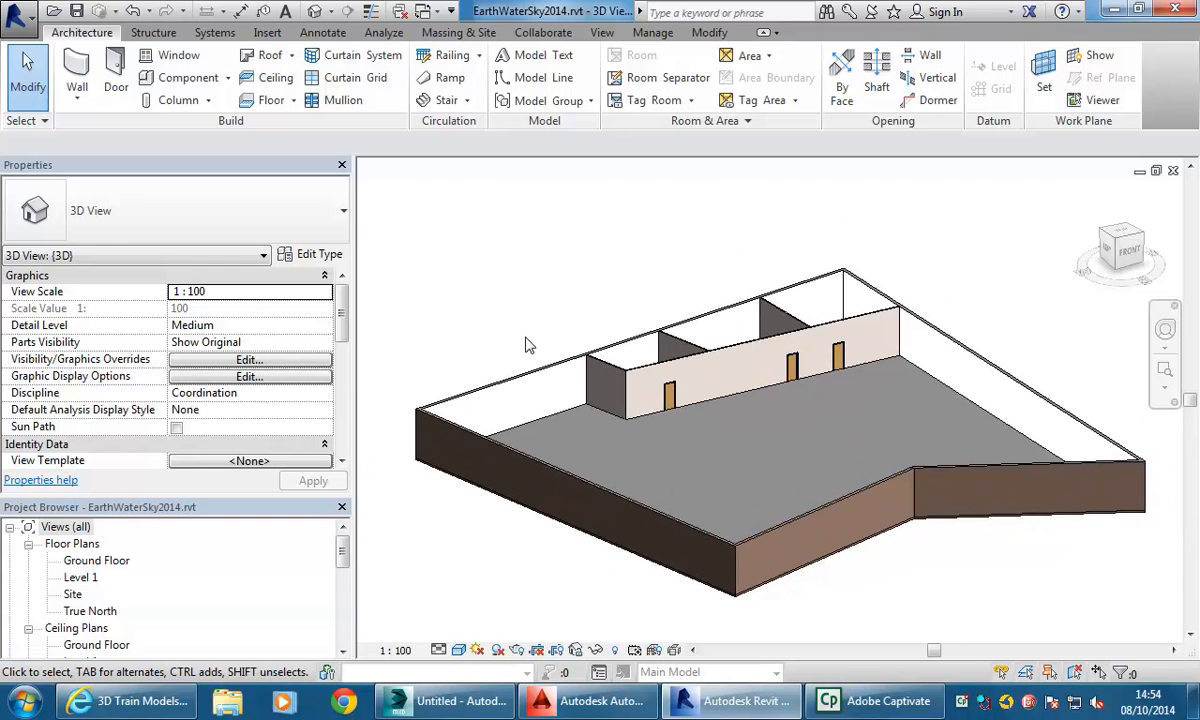
Create a perspective camera view from the Ground Floor plan, with the eye in the lower-left interior and the target beyond the upper-right rooms.
double_click(100, 561)
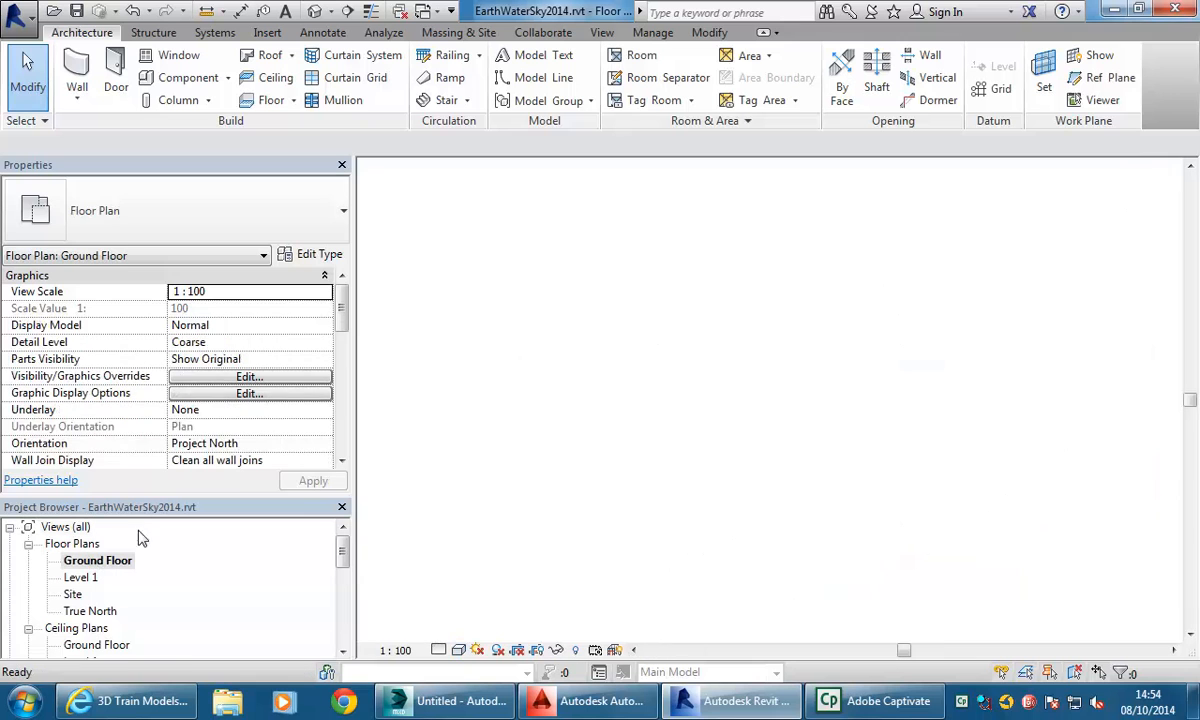
middle_click_drag(560, 371, 594, 381)
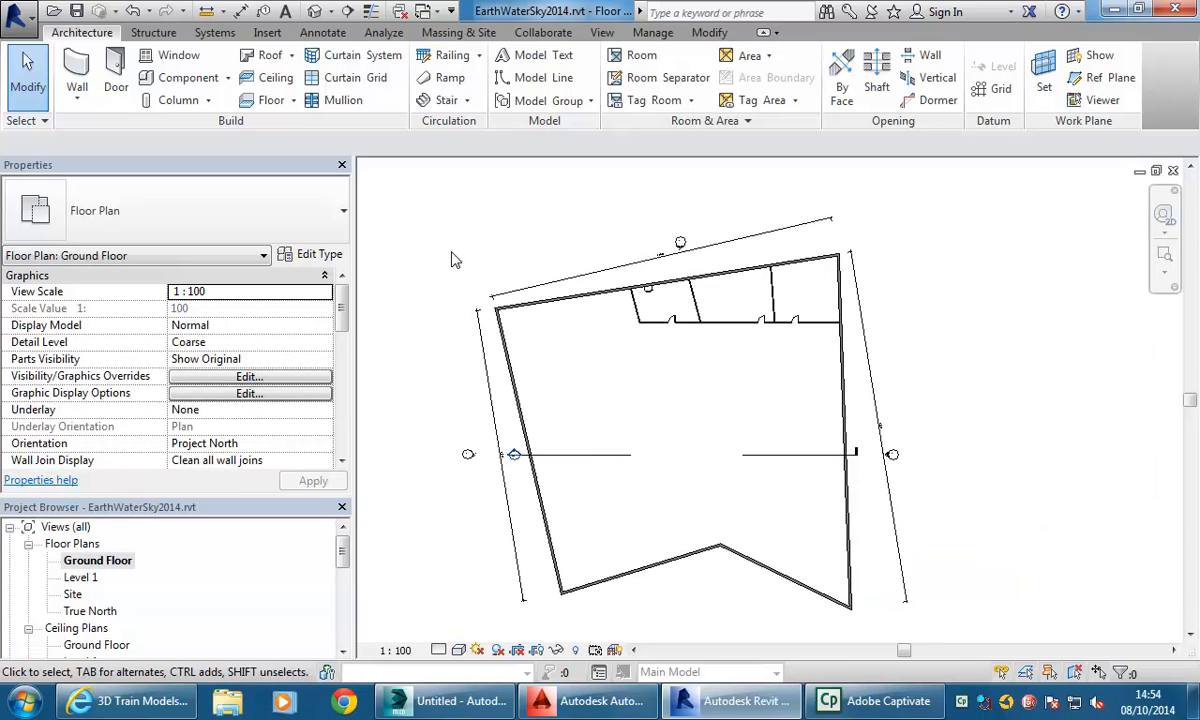
middle_click_drag(451, 260, 446, 280)
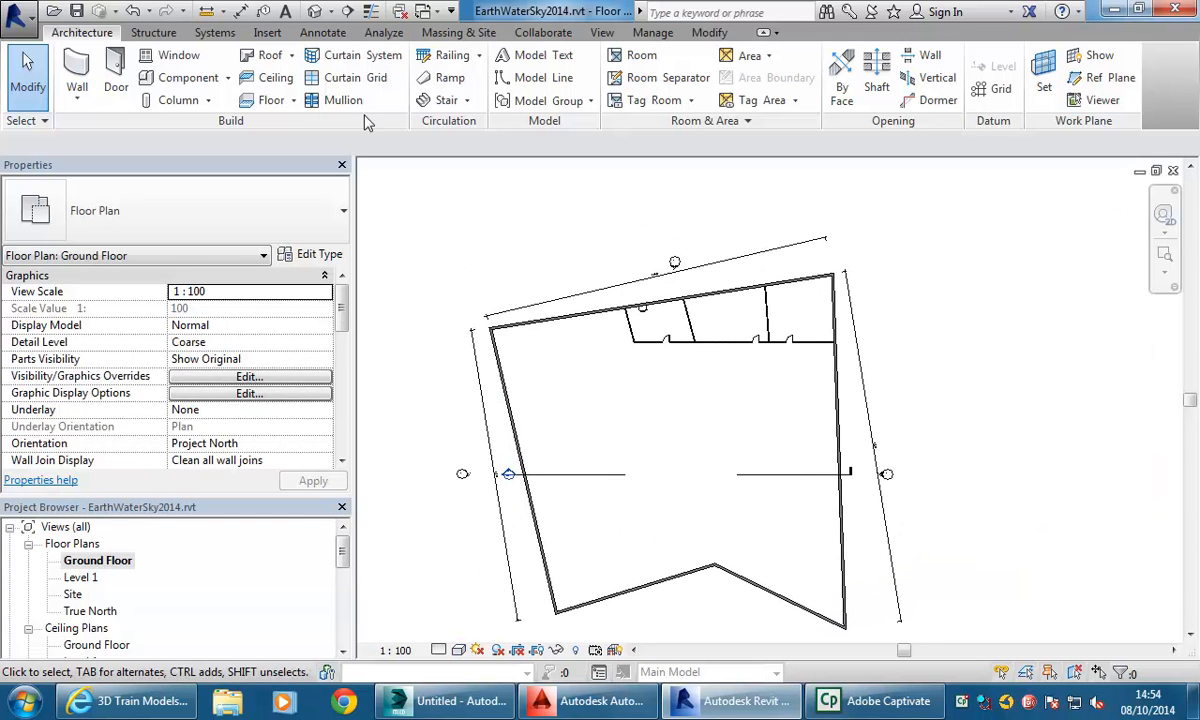
left_click(332, 12)
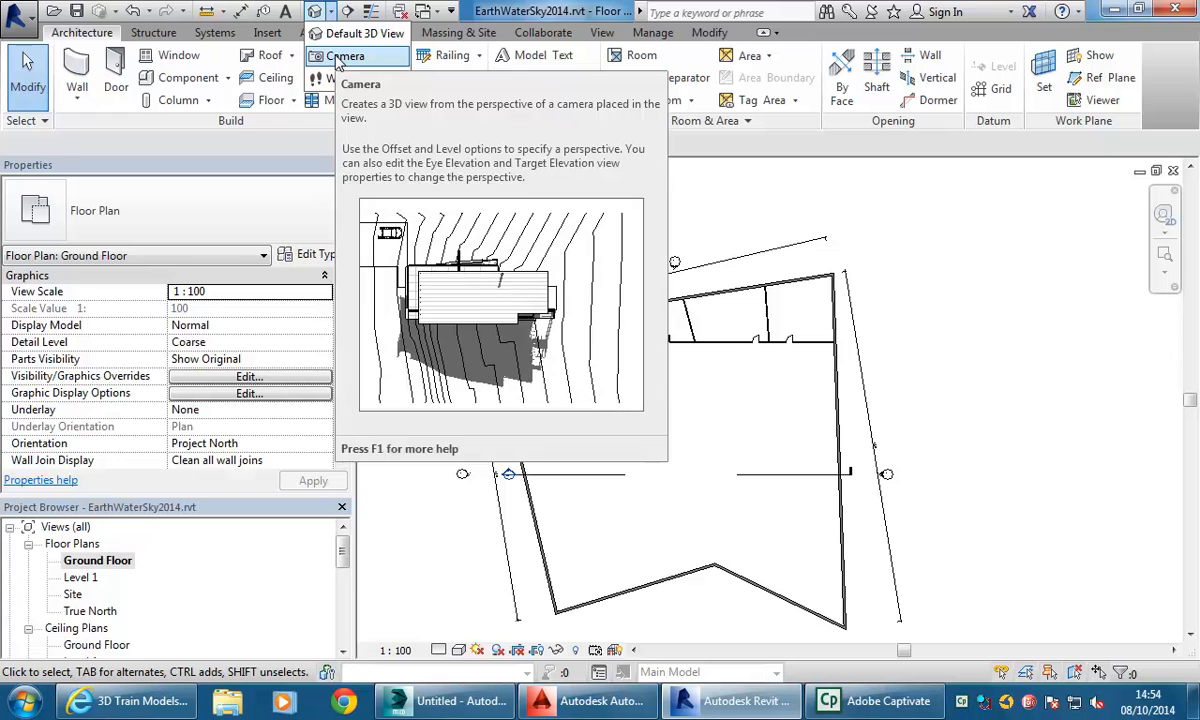
left_click(338, 58)
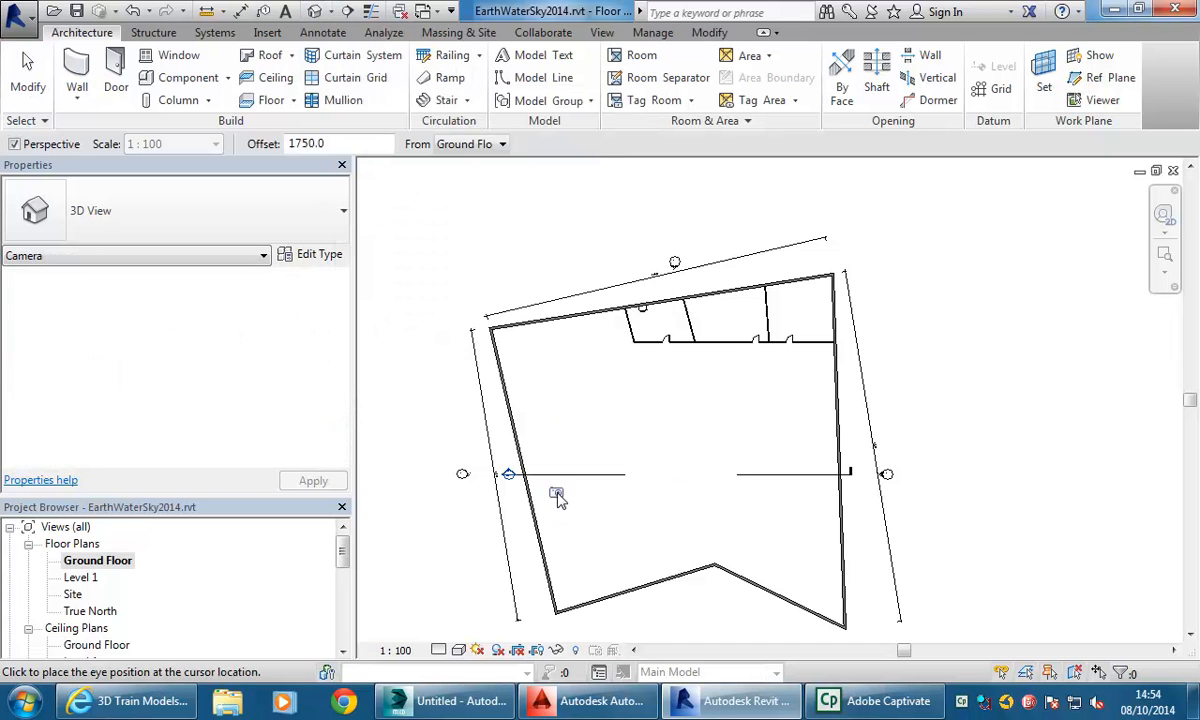
left_click(577, 537)
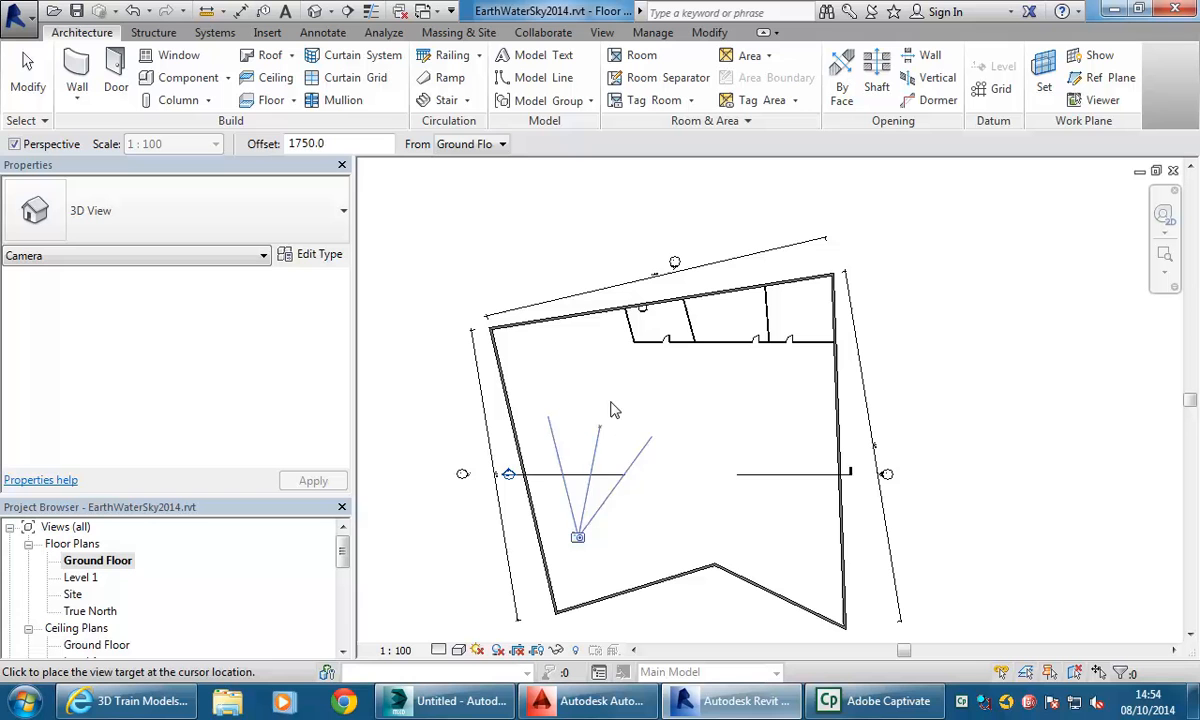
left_click(817, 203)
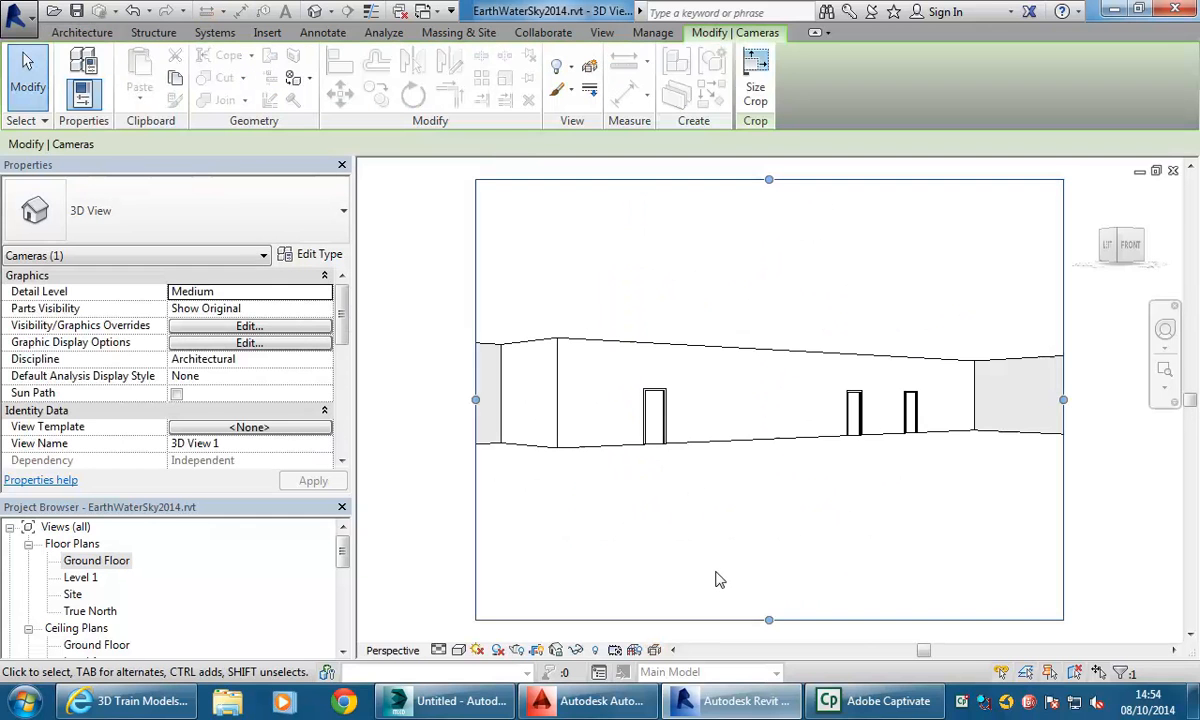
left_click(715, 576)
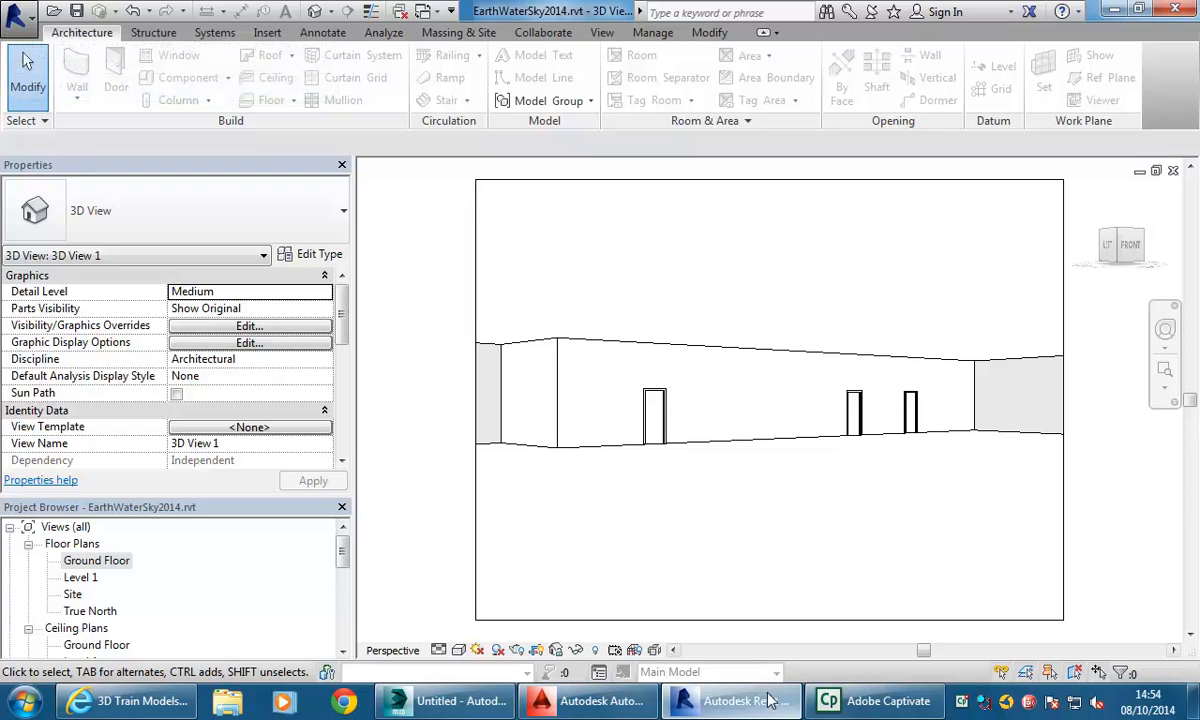
Switch to 3ds Max and check the system unit scale in the units setup.
left_click(456, 705)
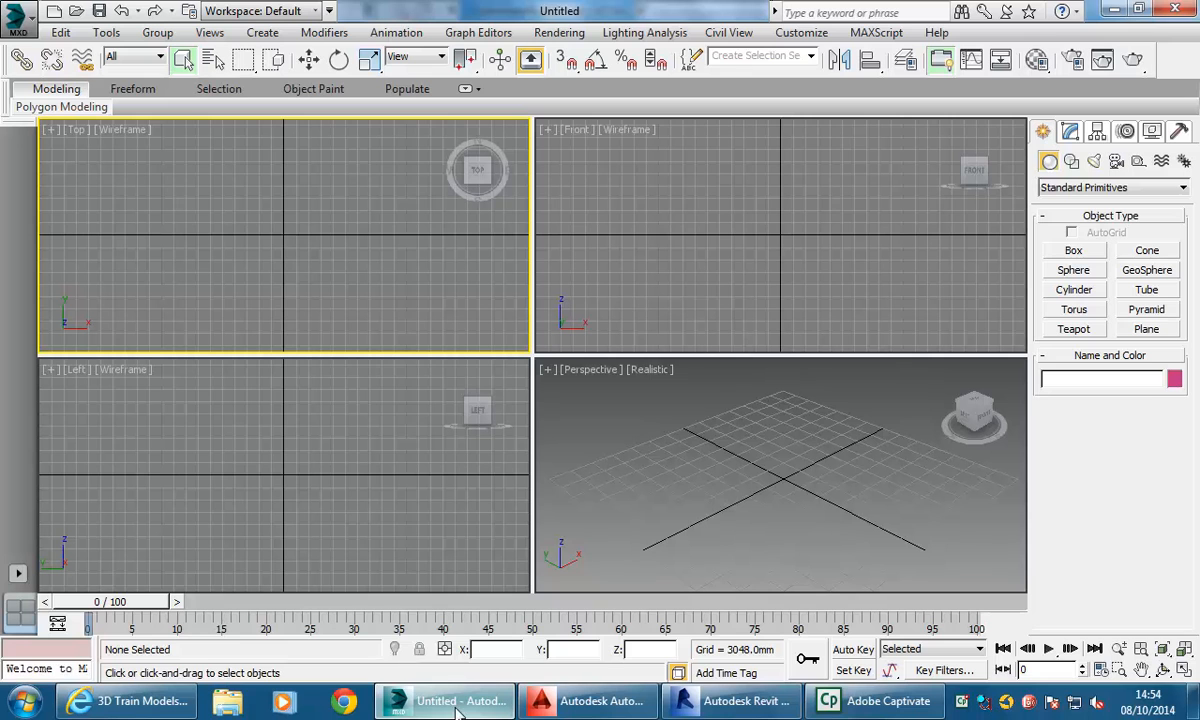
left_click(801, 33)
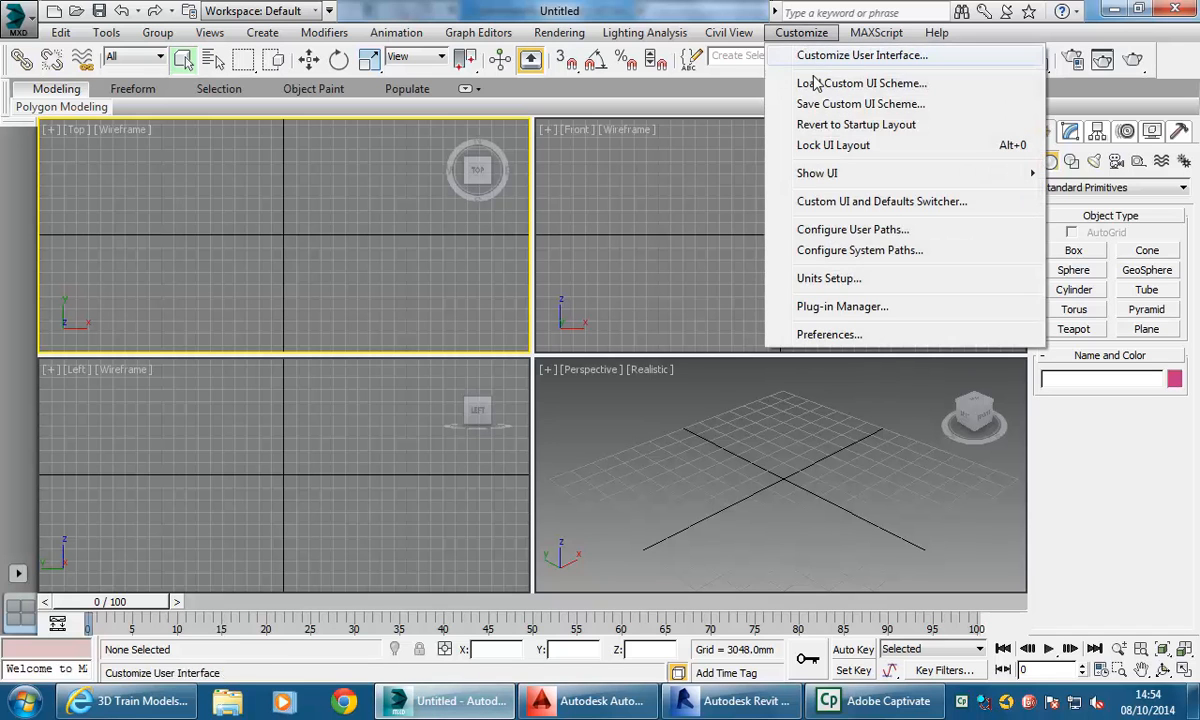
left_click(824, 281)
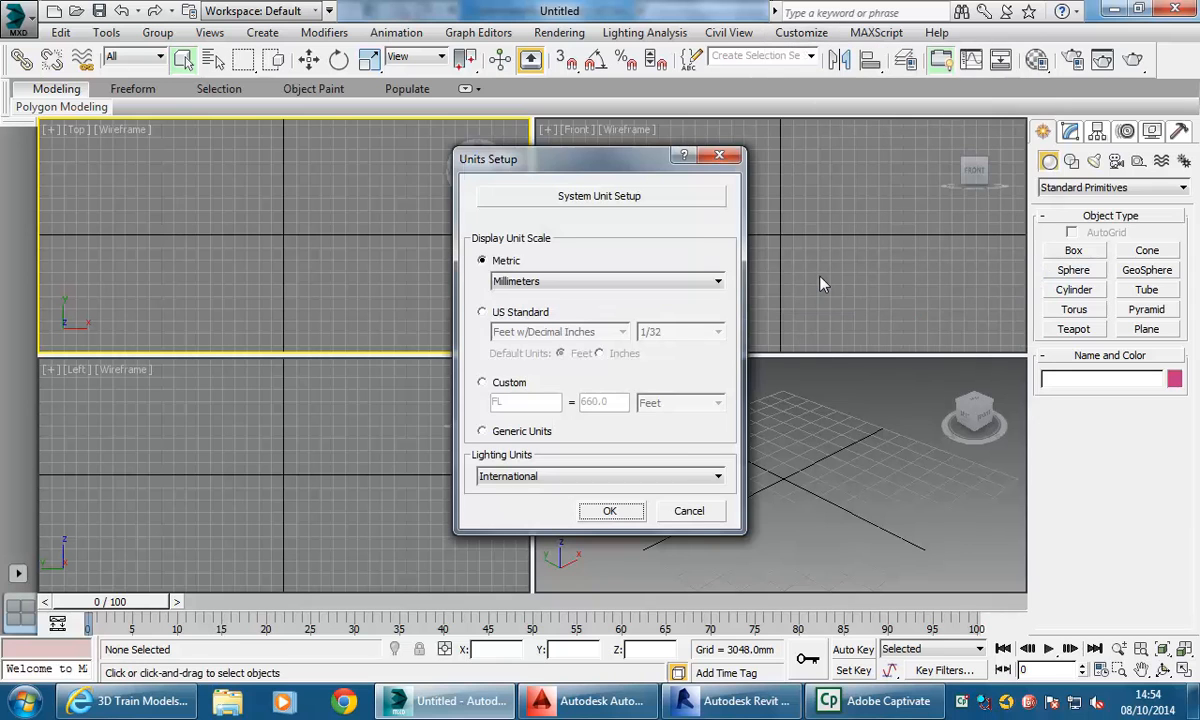
left_click(601, 197)
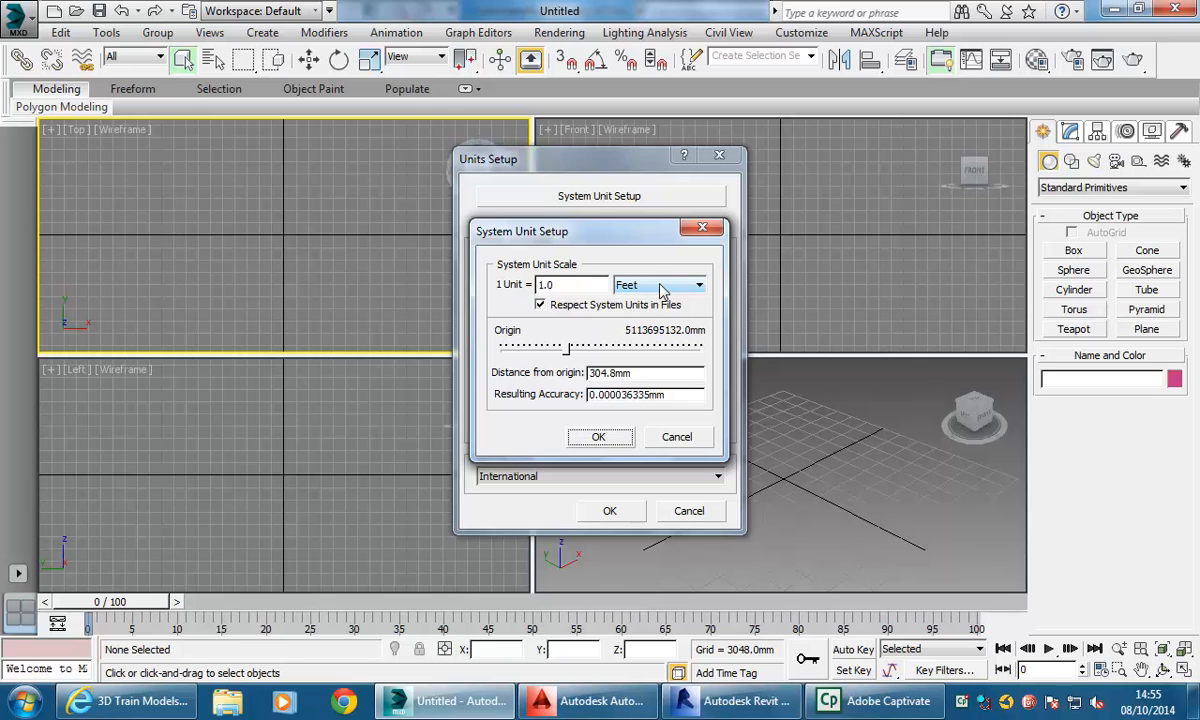
left_click(598, 440)
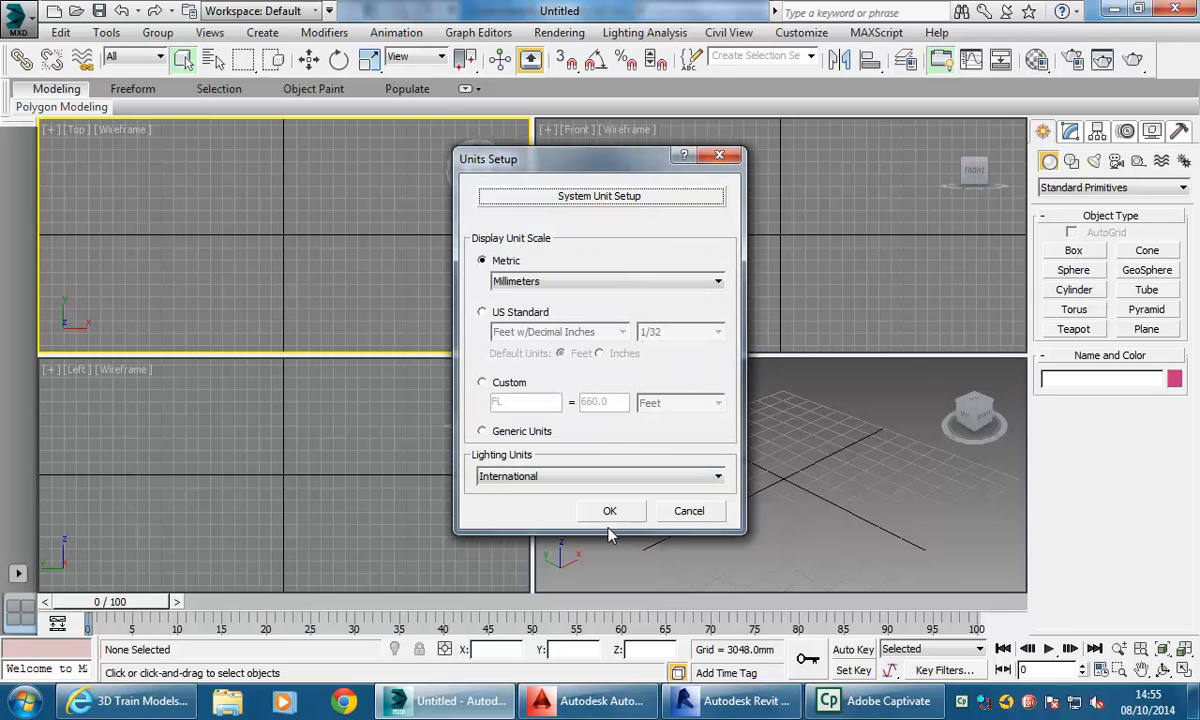
Set the metric display unit scale to Centimeters.
left_click(518, 283)
left_click(471, 249)
left_click(538, 284)
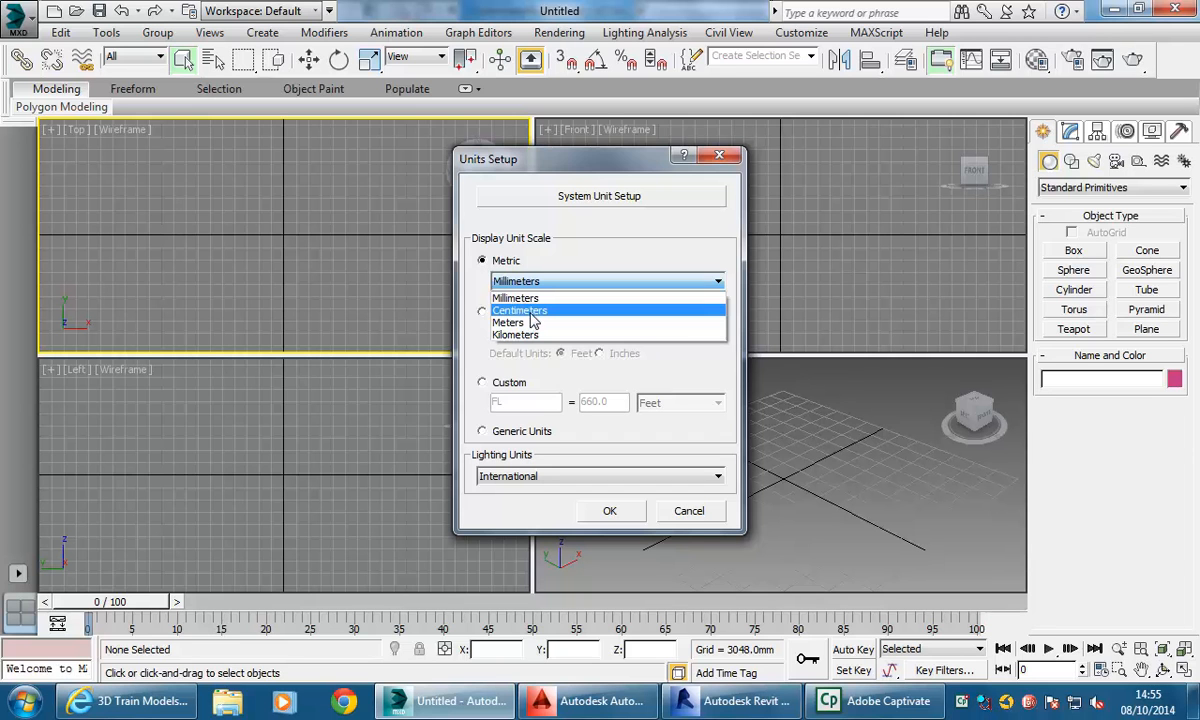
left_click(520, 311)
left_click(605, 512)
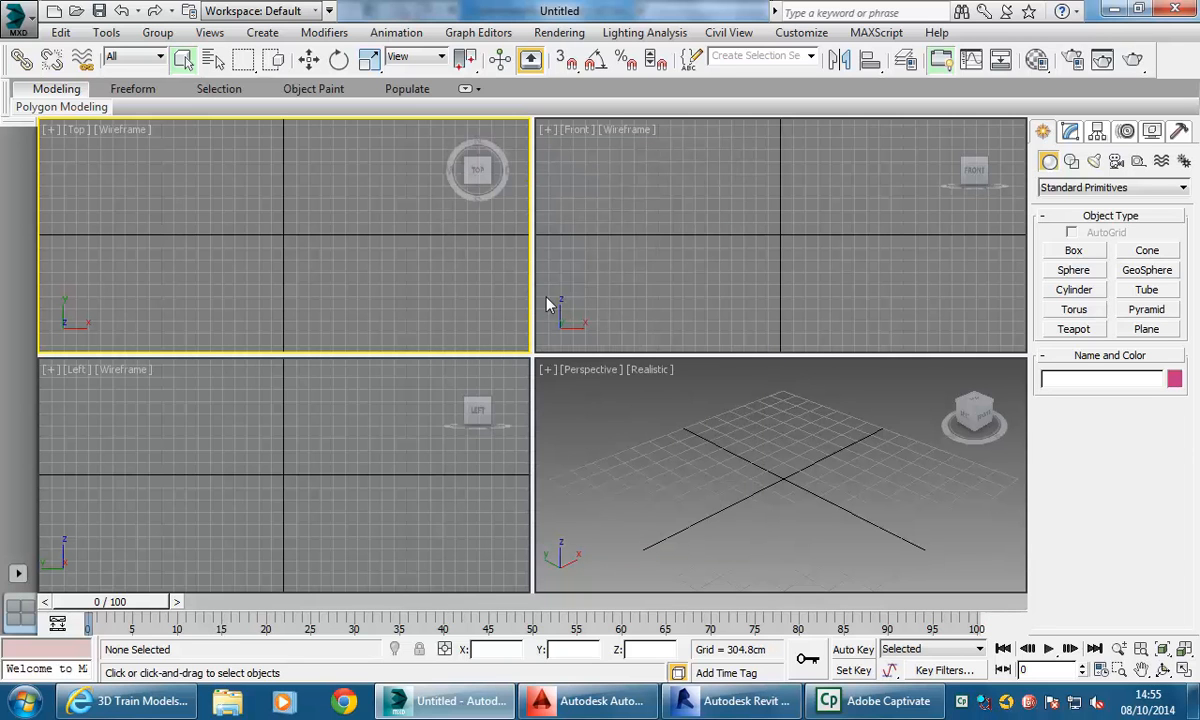
left_click(697, 512)
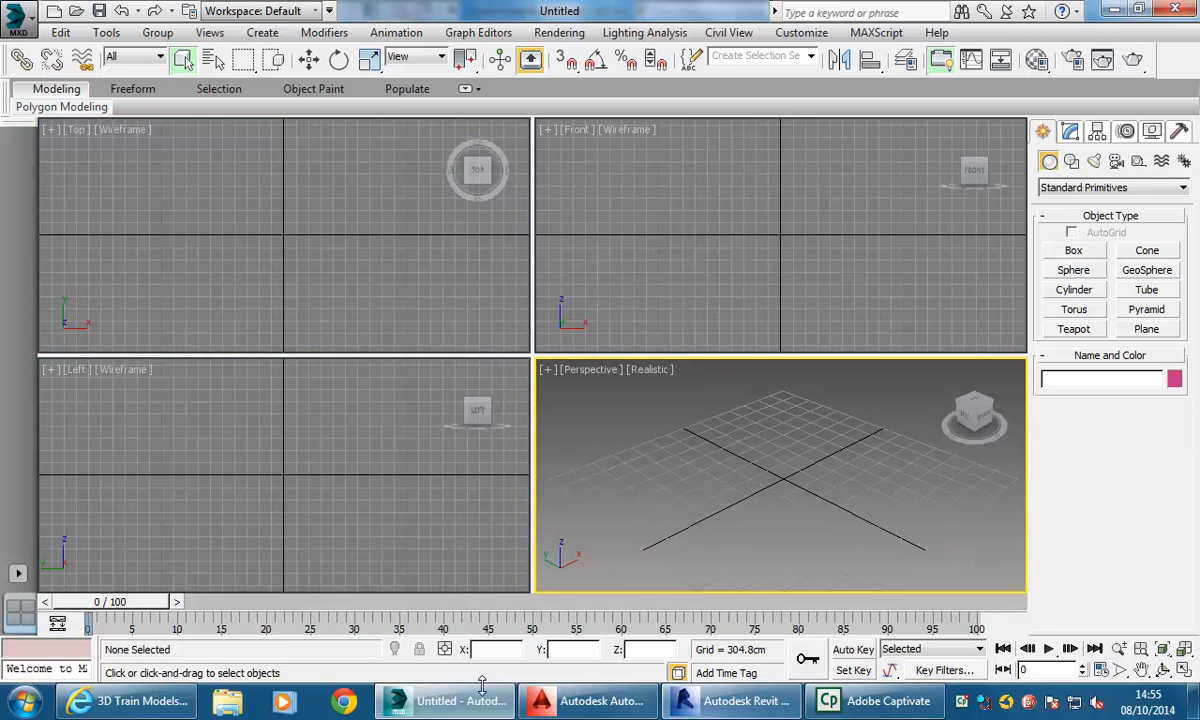
Switch to Revit and run the 3ds Max Design Interior Rendering suite workflow from the perspective camera view.
left_click(728, 705)
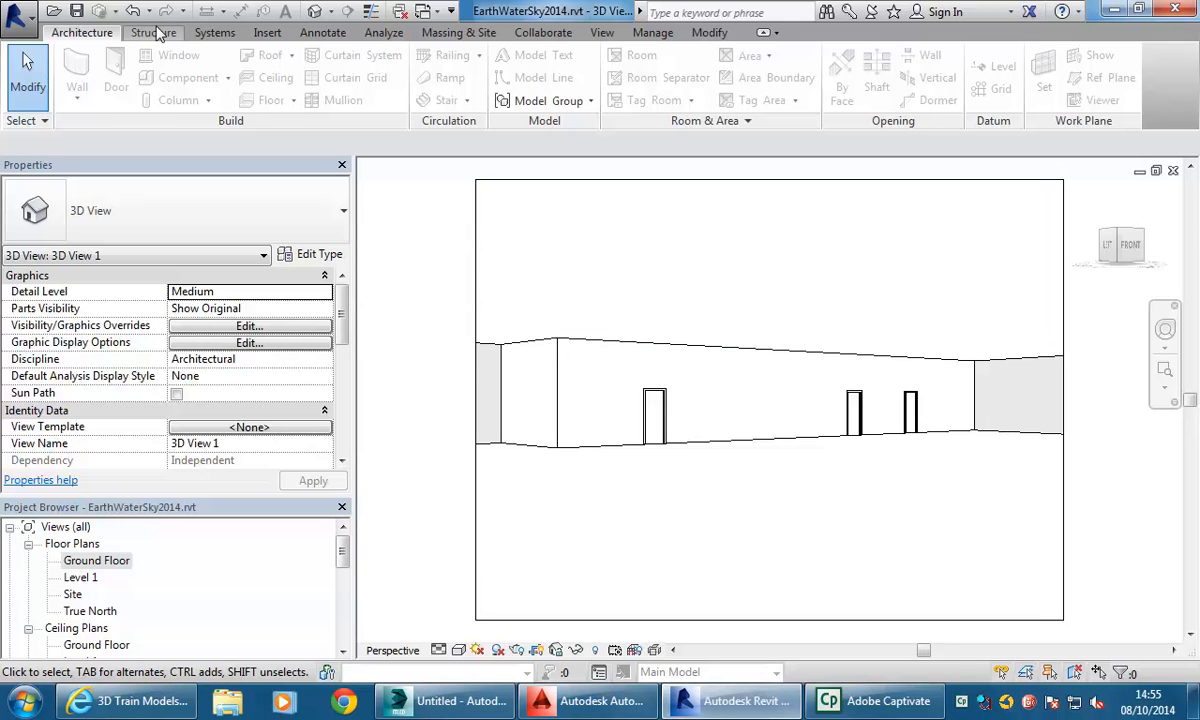
left_click(16, 14)
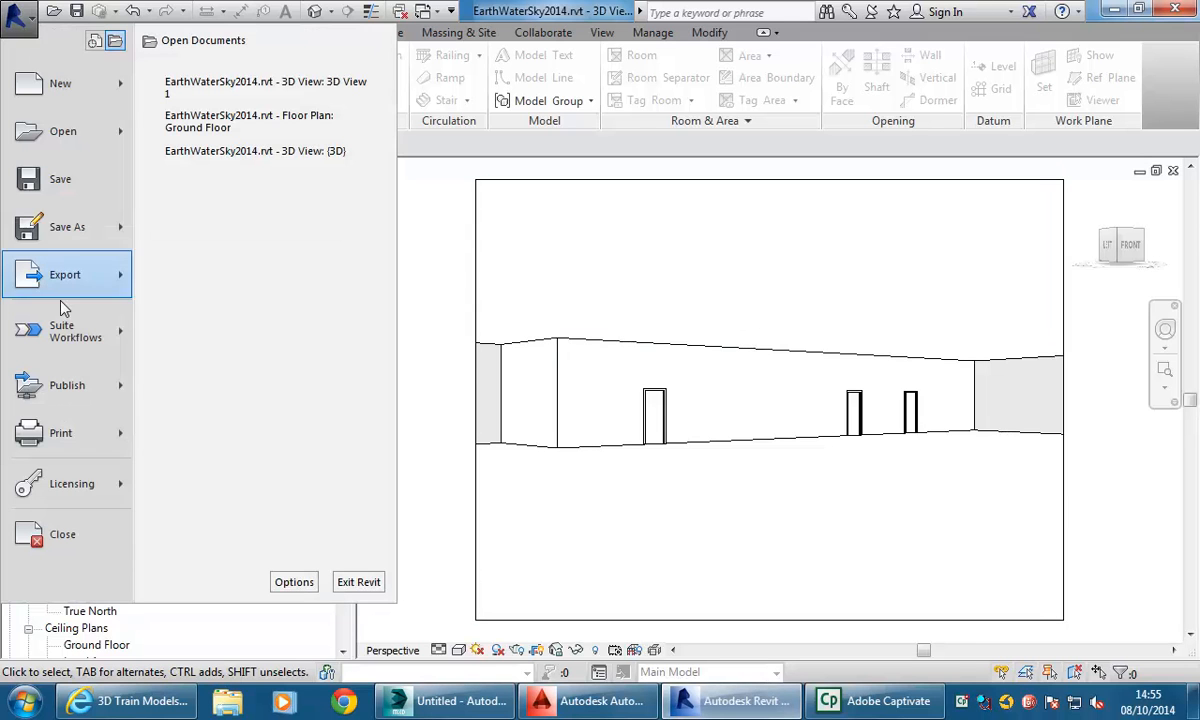
left_click(70, 340)
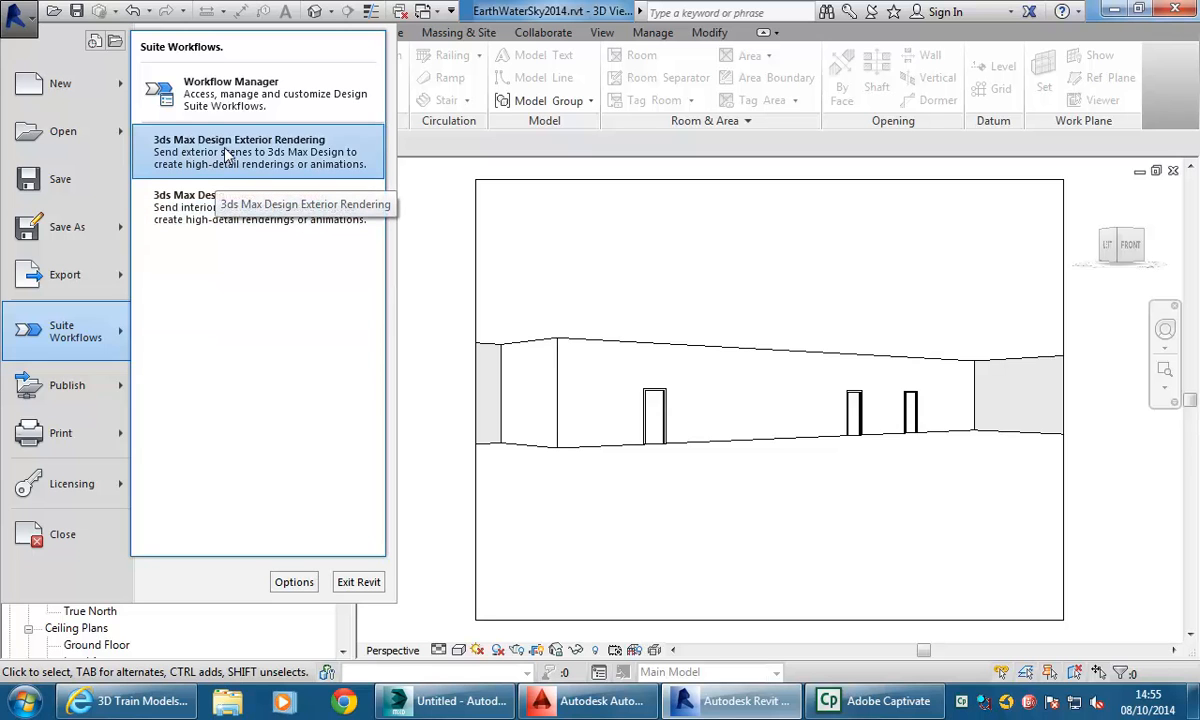
left_click(213, 219)
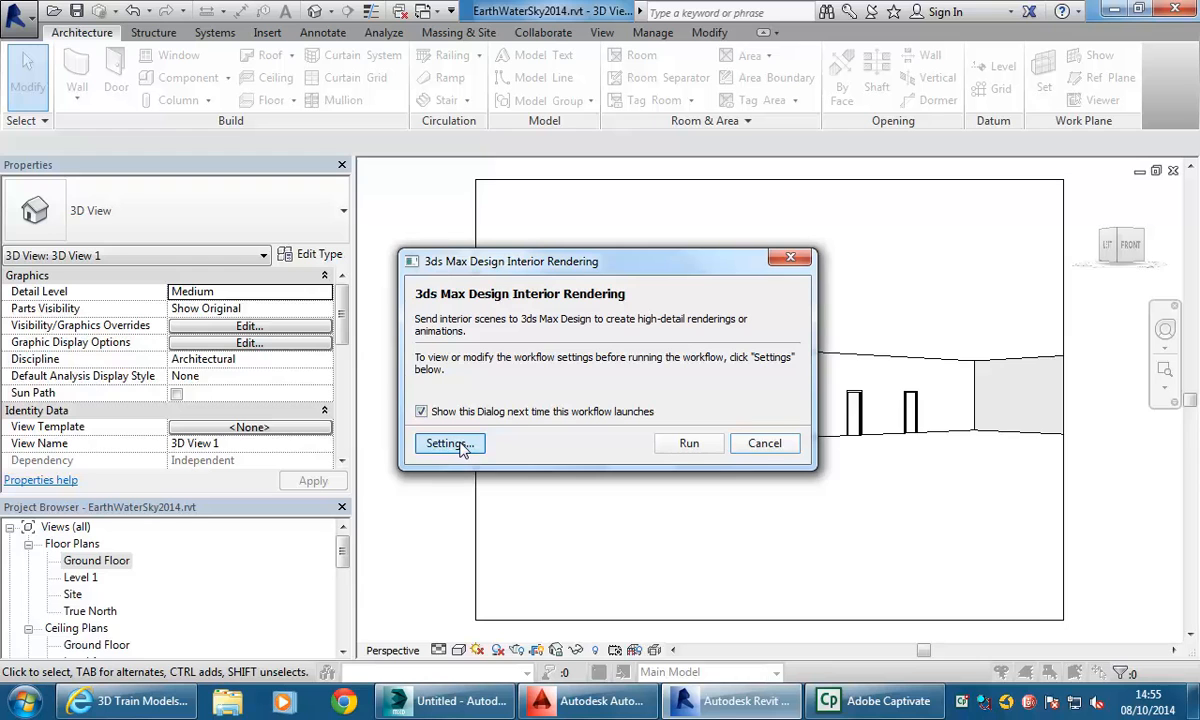
left_click(689, 445)
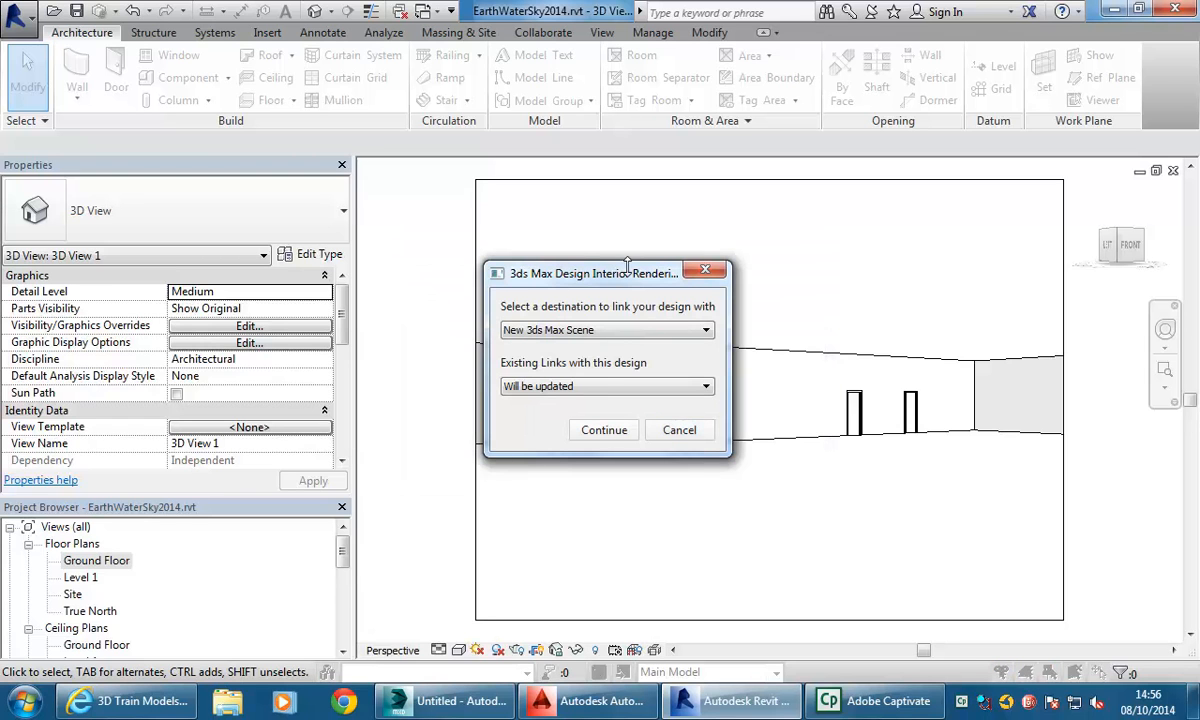
Link the design to the active Untitled 3ds Max session, with existing links set to be updated.
left_click_drag(627, 266, 527, 222)
left_click(503, 288)
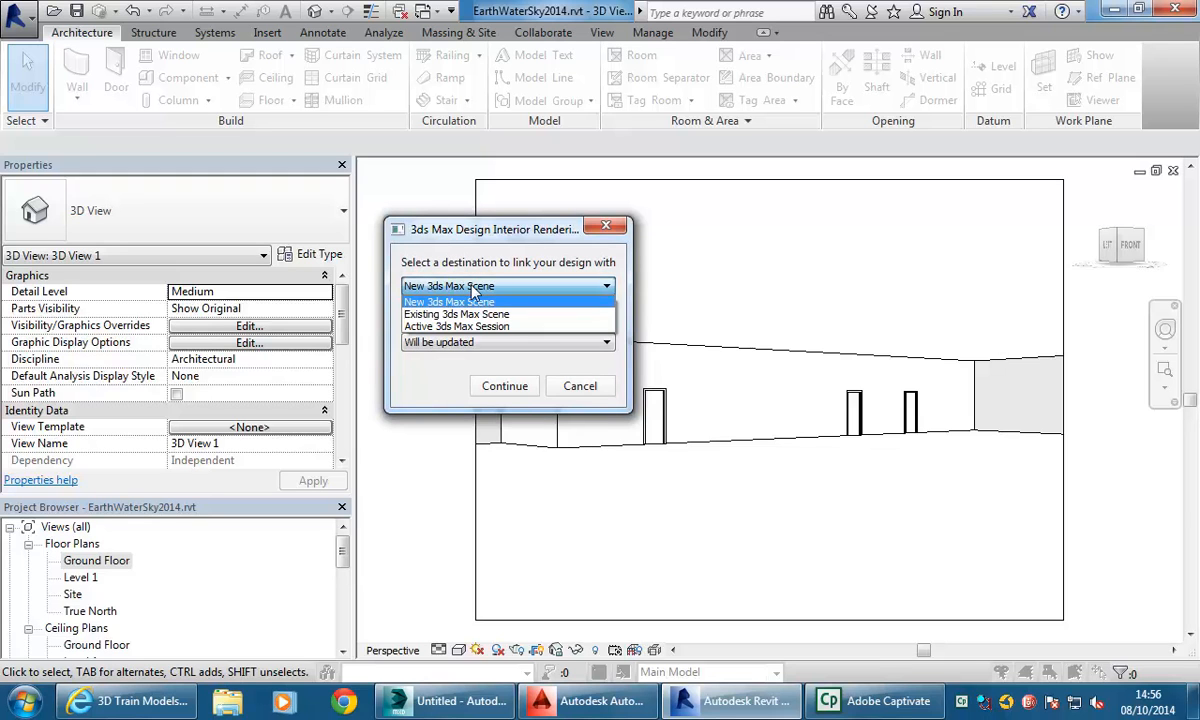
left_click(440, 327)
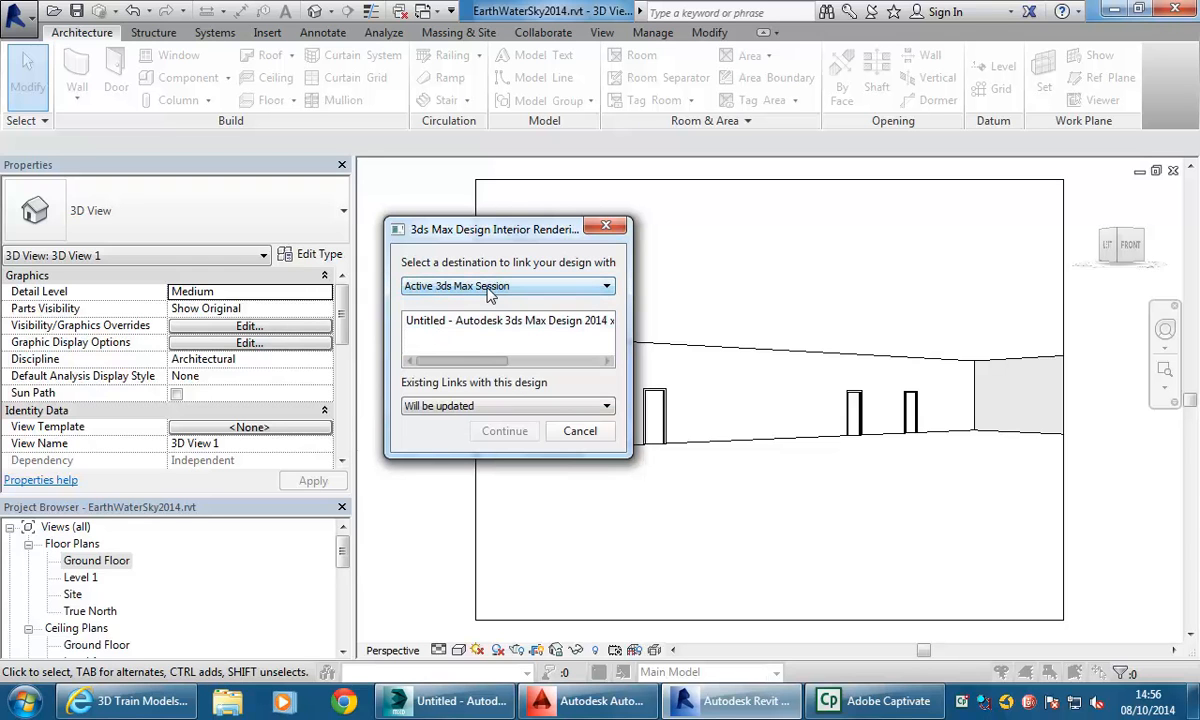
left_click(443, 324)
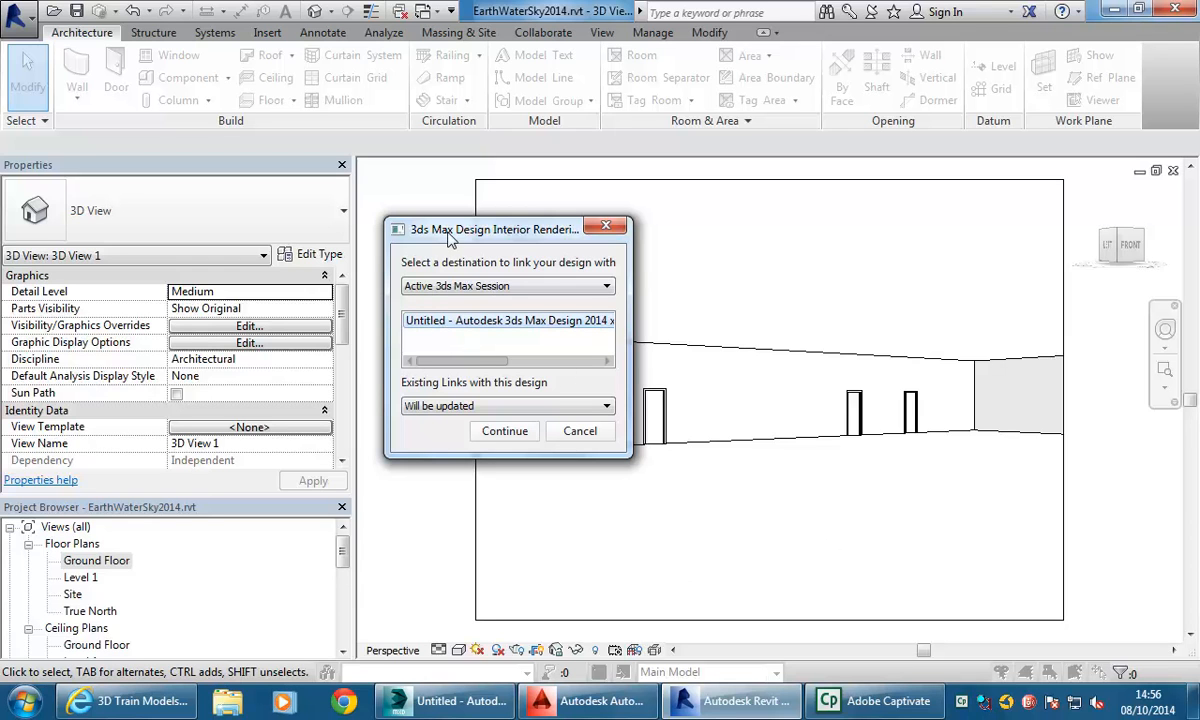
left_click(504, 432)
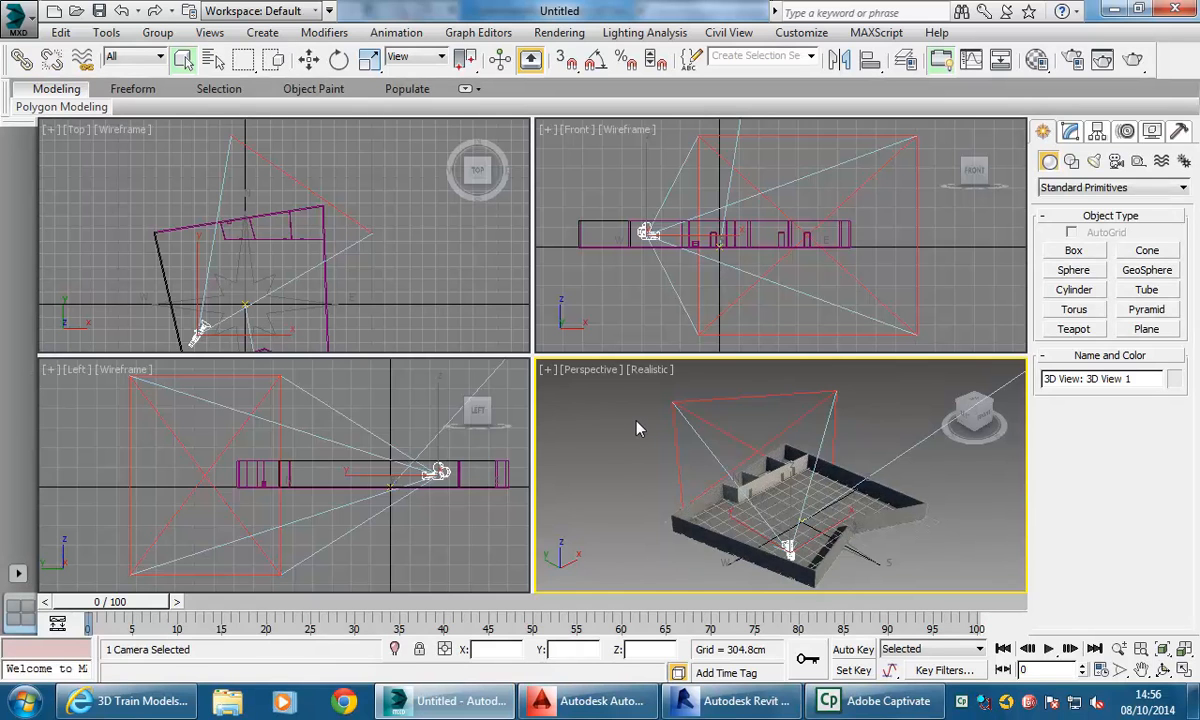
Deselect the imported camera and switch the Perspective viewport to the view through that camera.
left_click(640, 428)
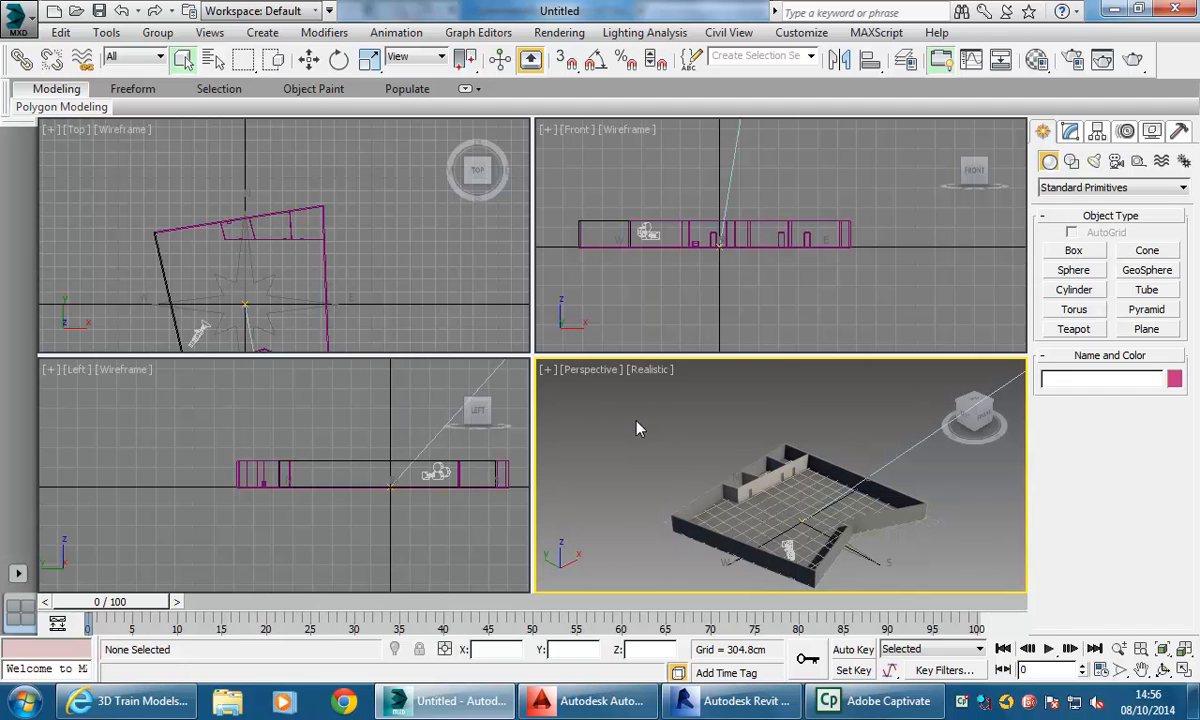
left_click(542, 234)
left_click(632, 393)
left_click(461, 283)
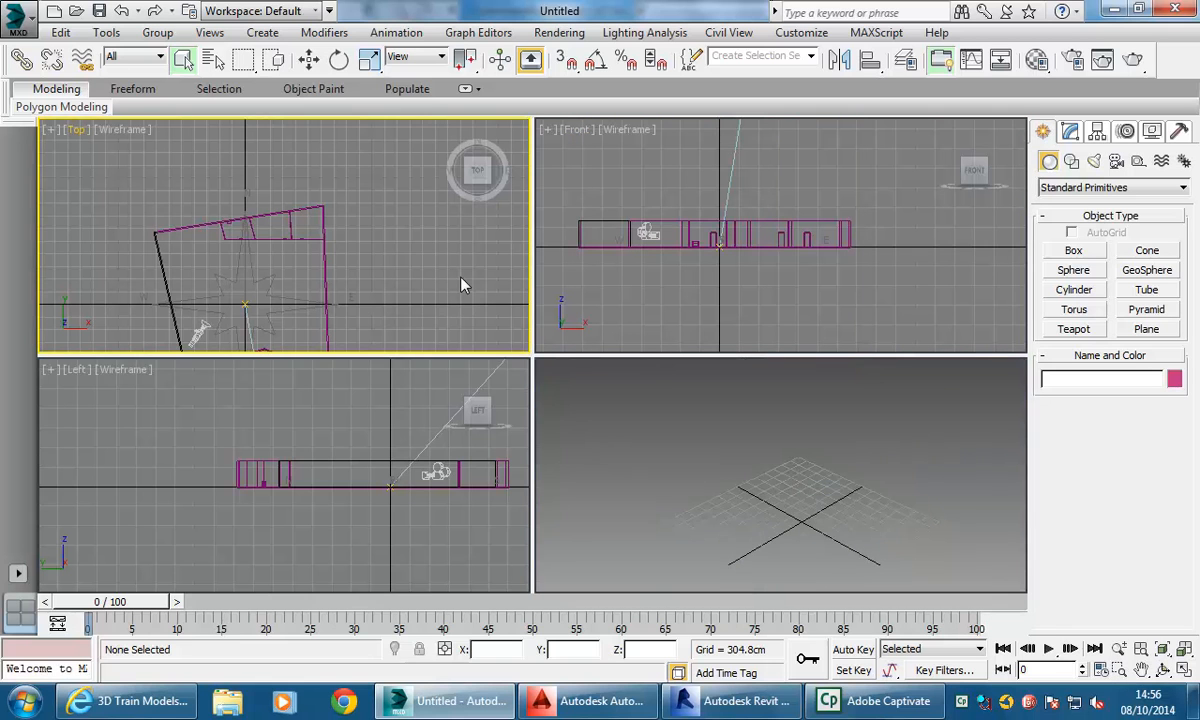
left_click(397, 462)
left_click(698, 452)
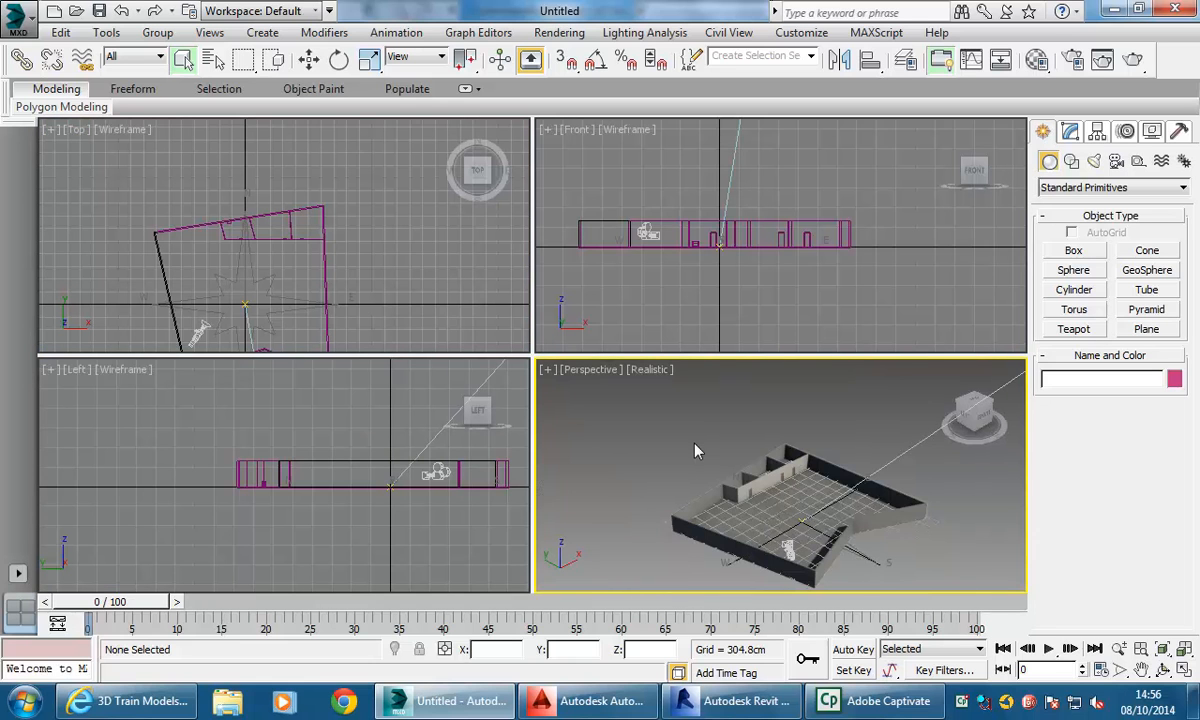
key("c")
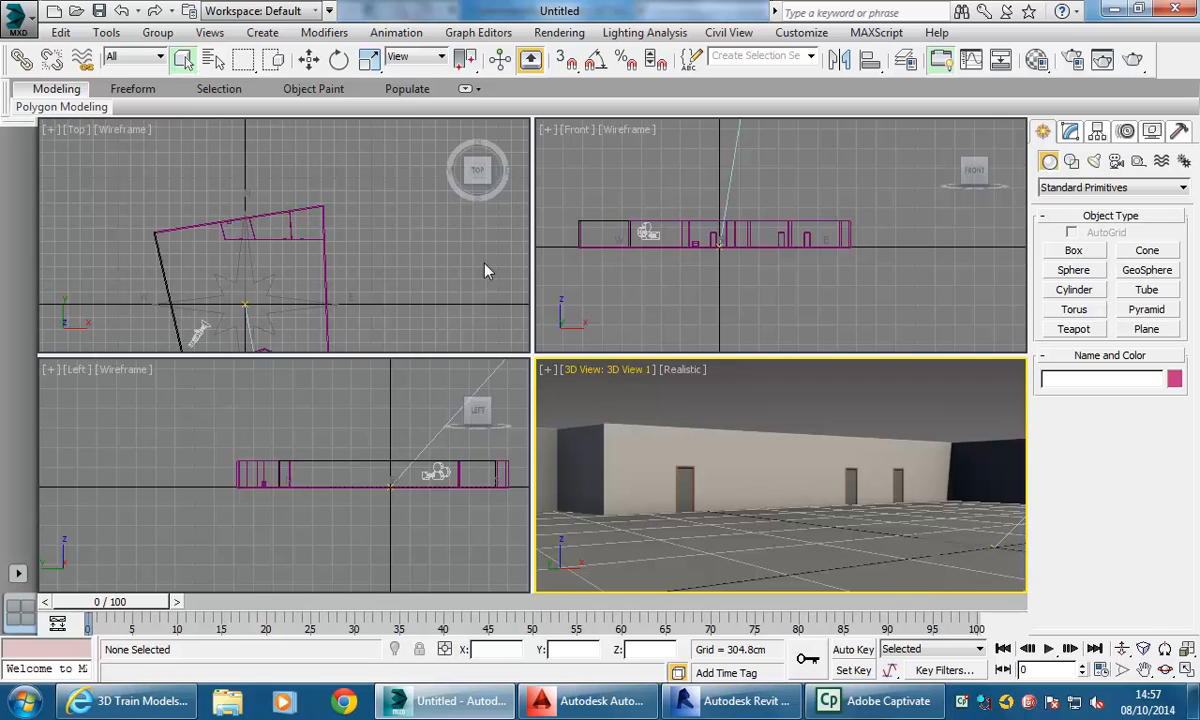
Hide the compass helper in the Top viewport.
left_click(398, 285)
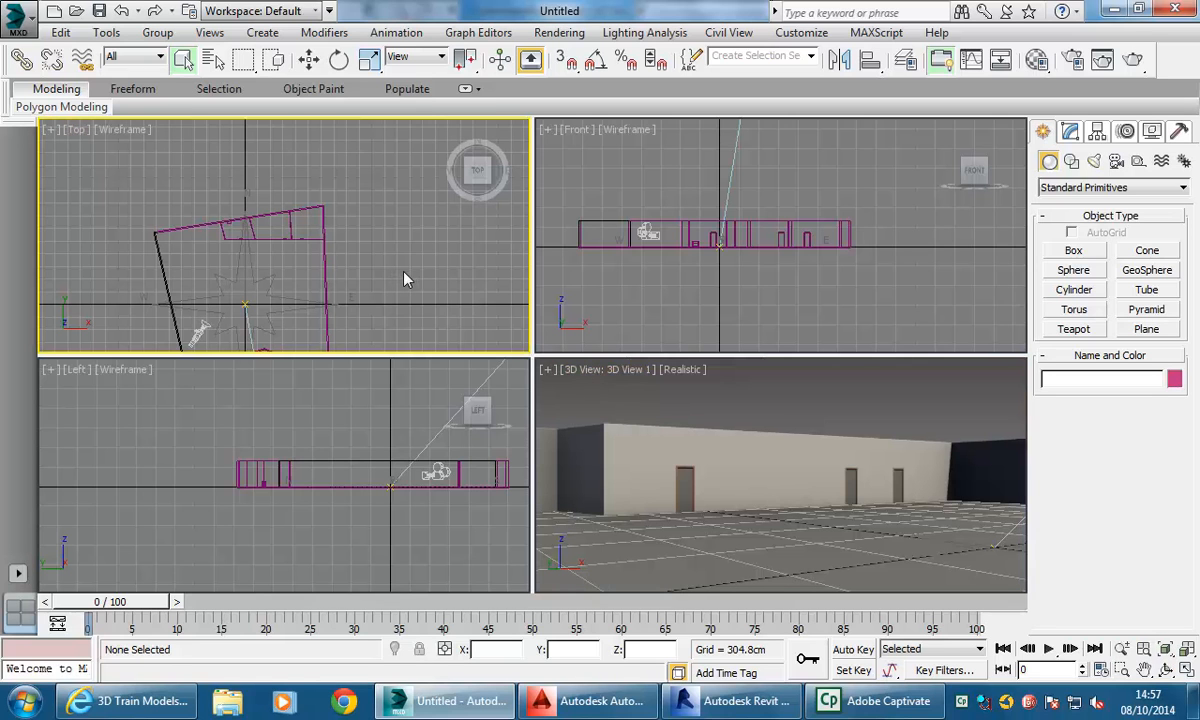
mouse_move(195, 280)
middle_mouse_down()
mouse_move(218, 257)
mouse_move(287, 273)
mouse_move(268, 257)
mouse_move(311, 257)
middle_mouse_up()
scroll(293, 286, "up", 5)
scroll(271, 262, "down", 4)
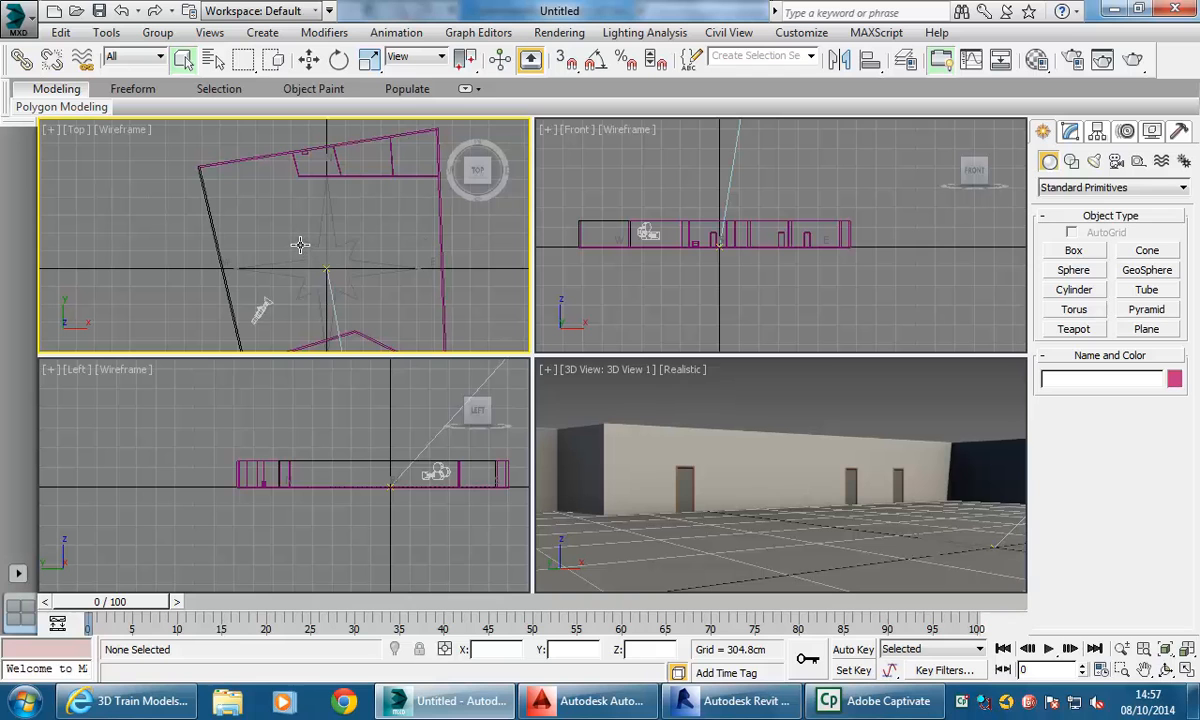
left_click(300, 251)
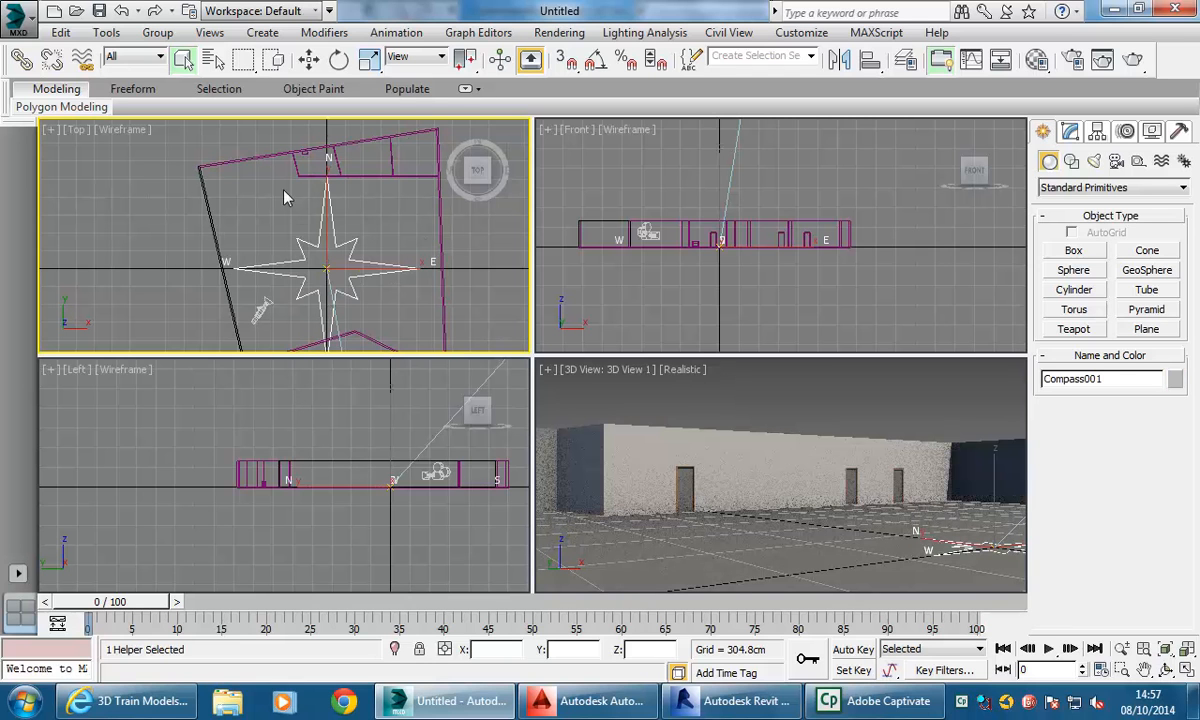
right_click(300, 241)
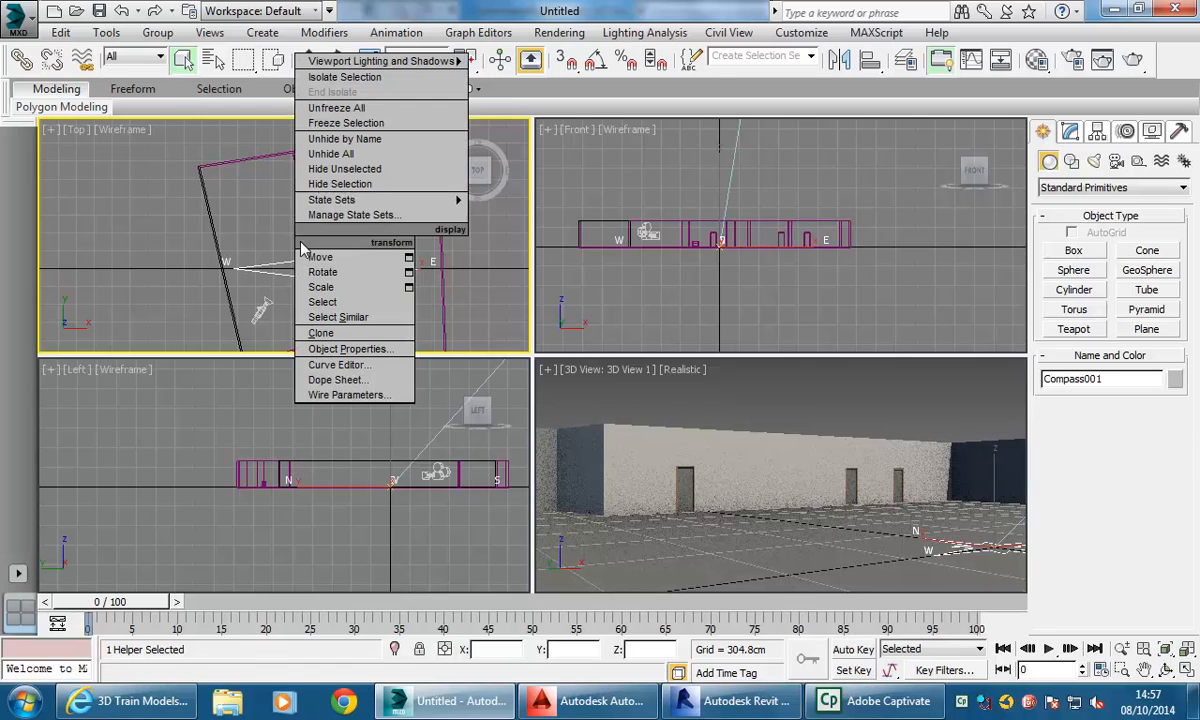
left_click(338, 185)
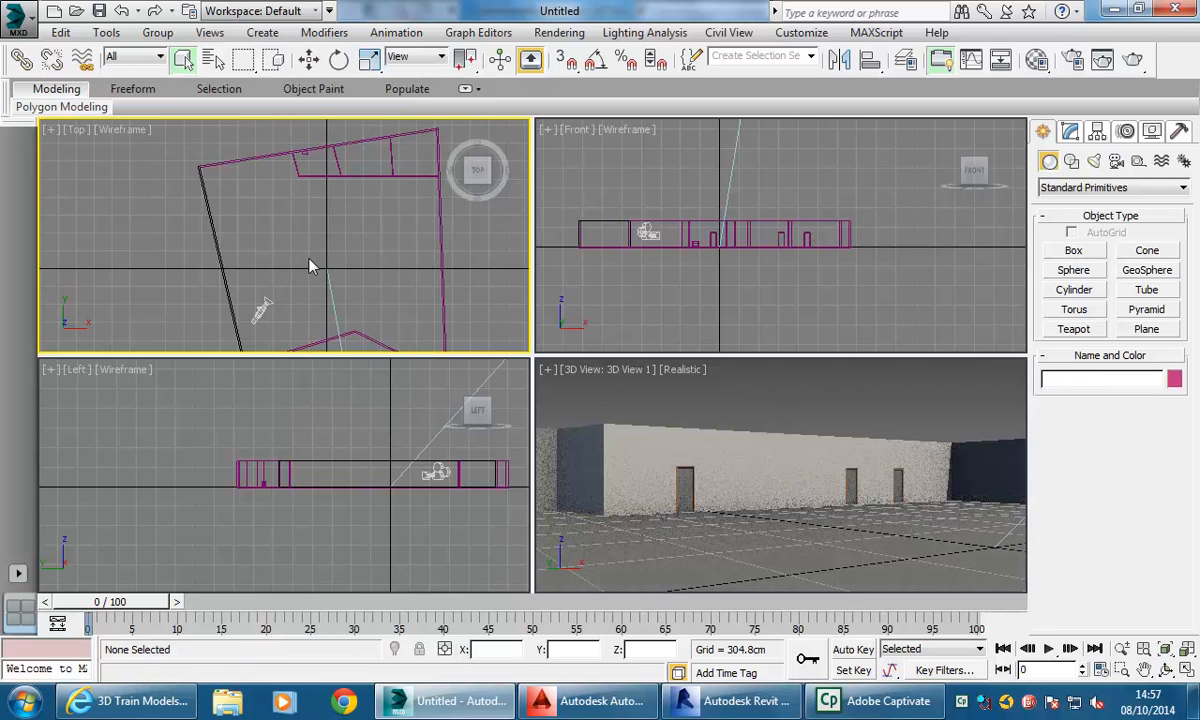
Create a box about 299 cm long, 411 cm wide and 237 cm high on the building's floor in the Top viewport.
scroll(285, 265, "up", 4)
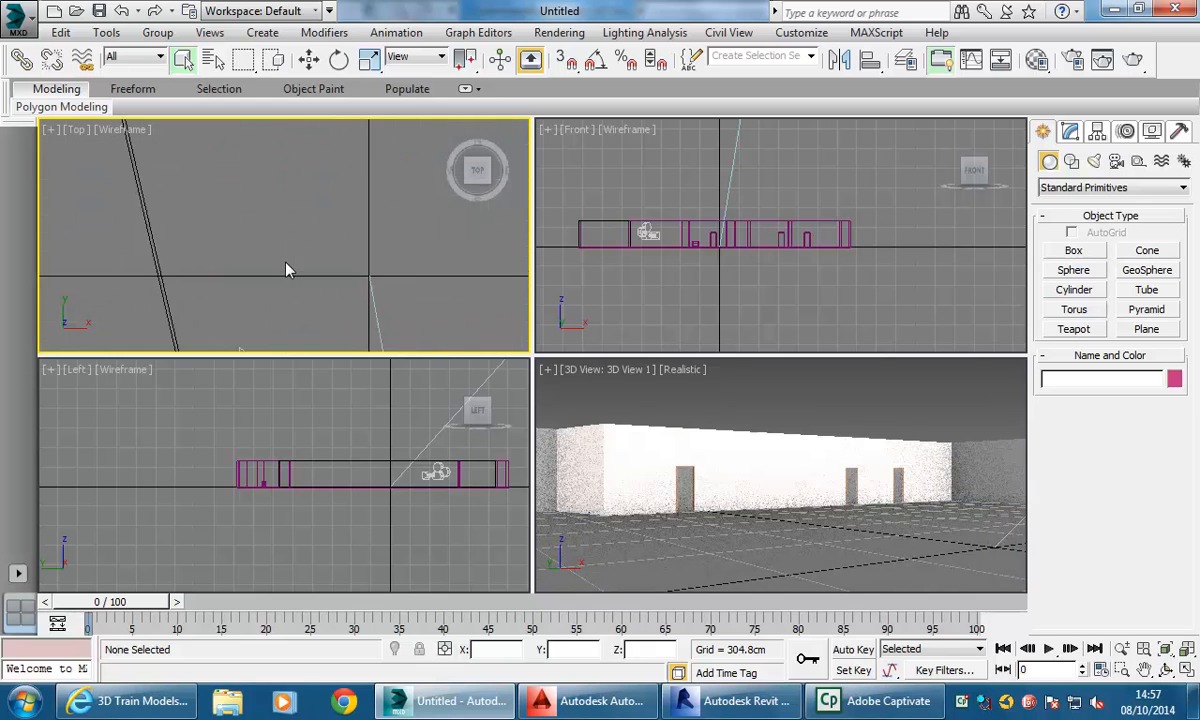
middle_click_drag(287, 265, 241, 265)
scroll(245, 265, "up", 3)
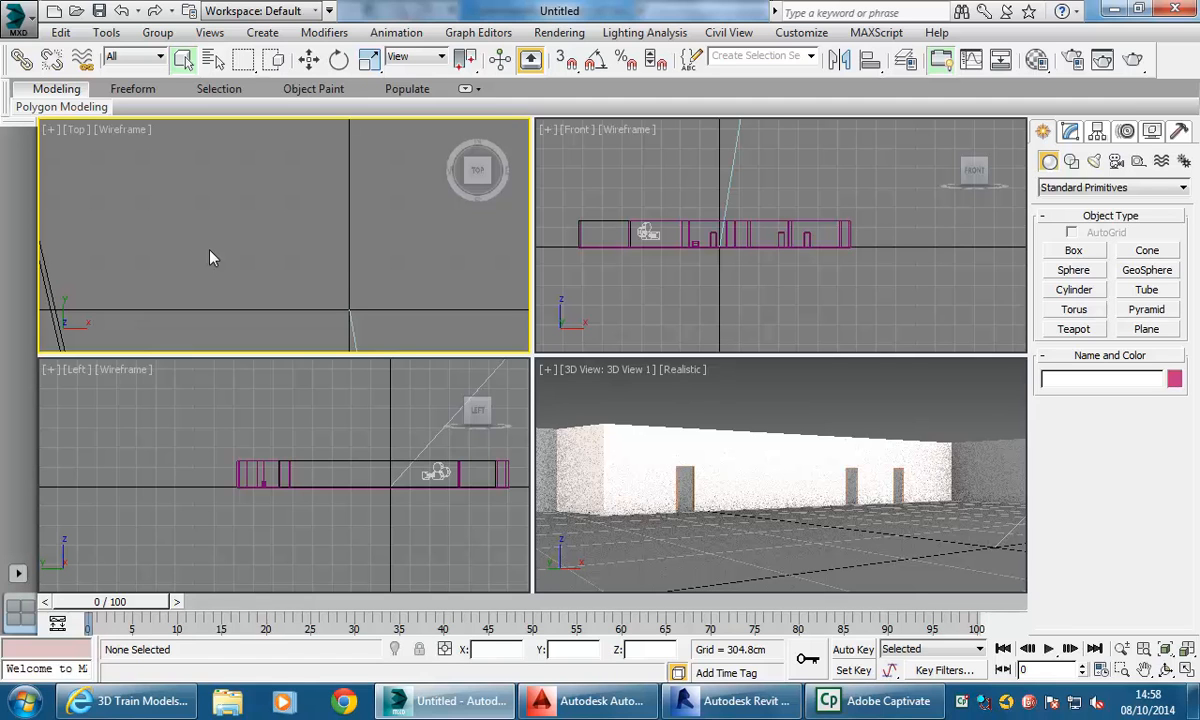
left_click(1074, 251)
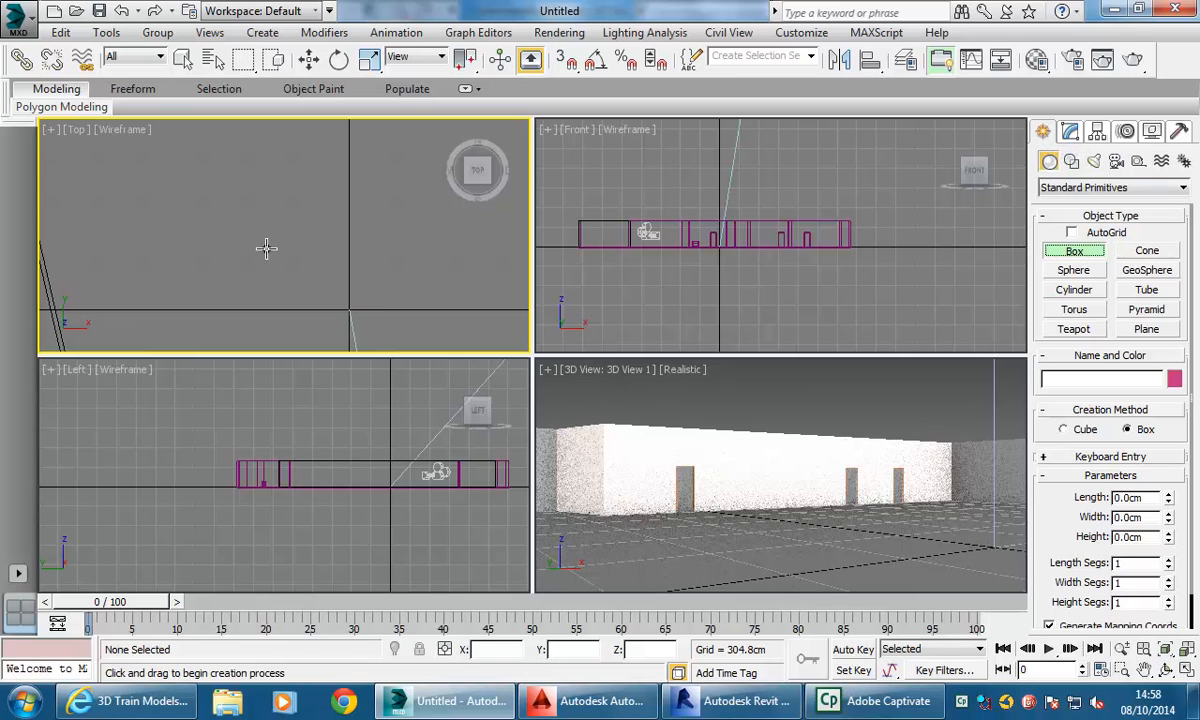
left_click_drag(245, 240, 313, 287)
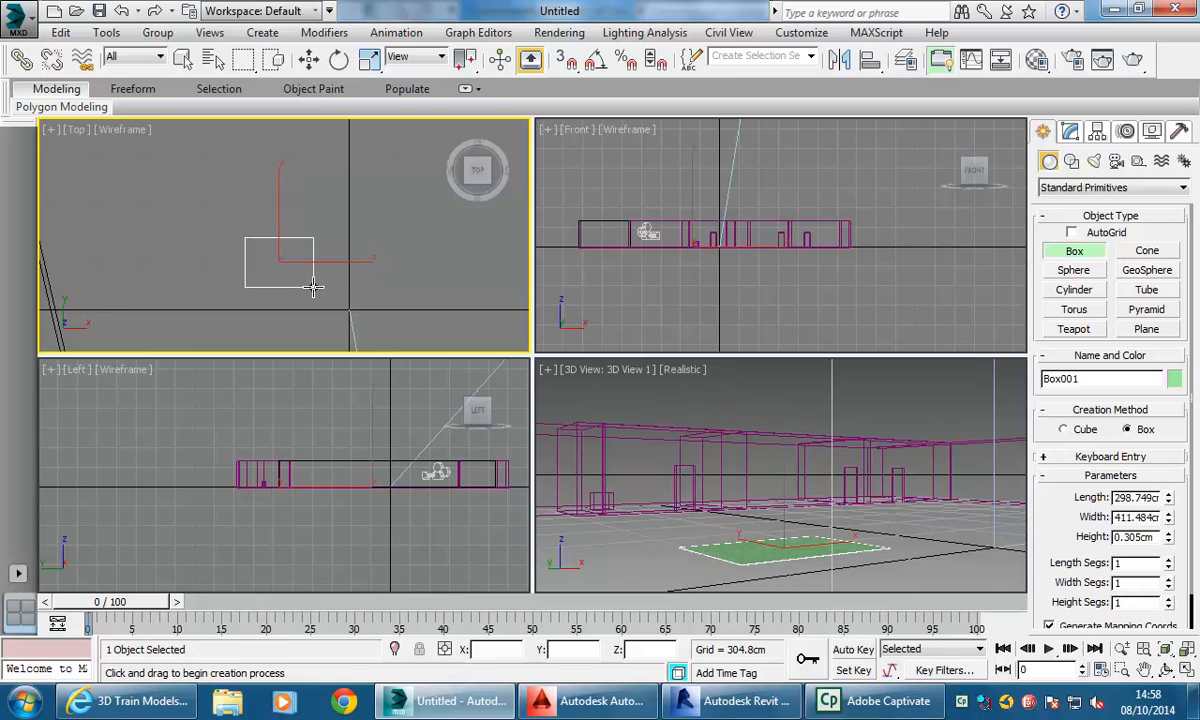
left_click(295, 235)
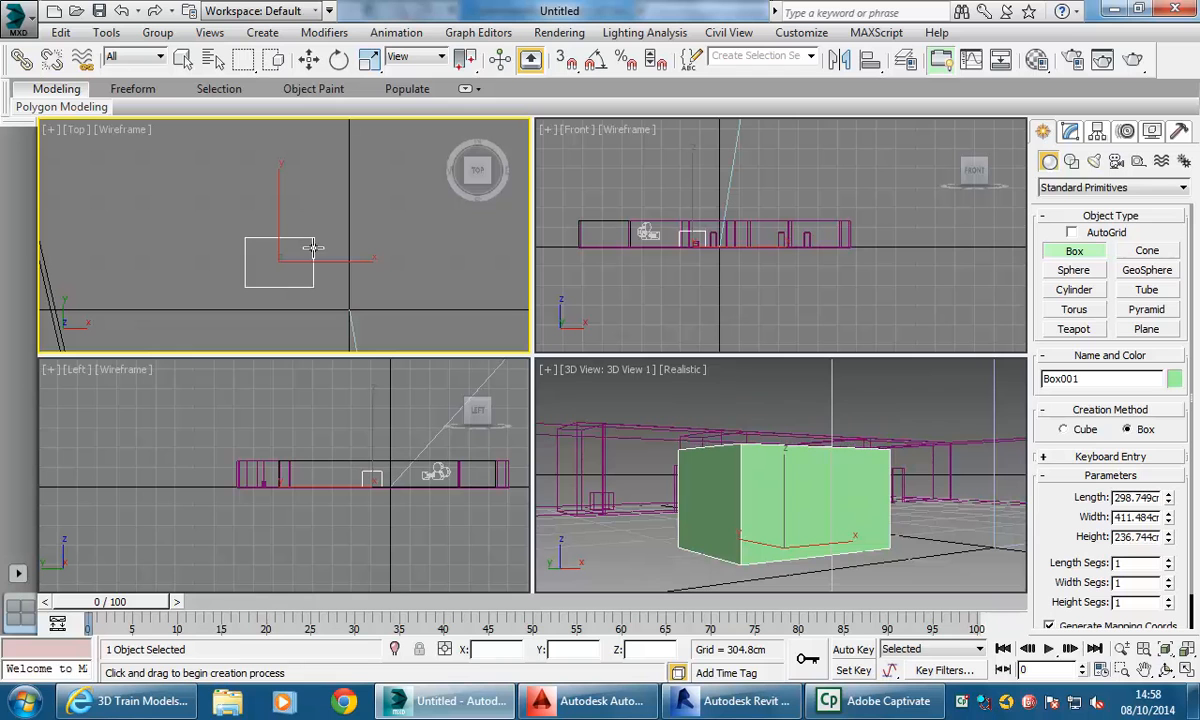
right_click(258, 208)
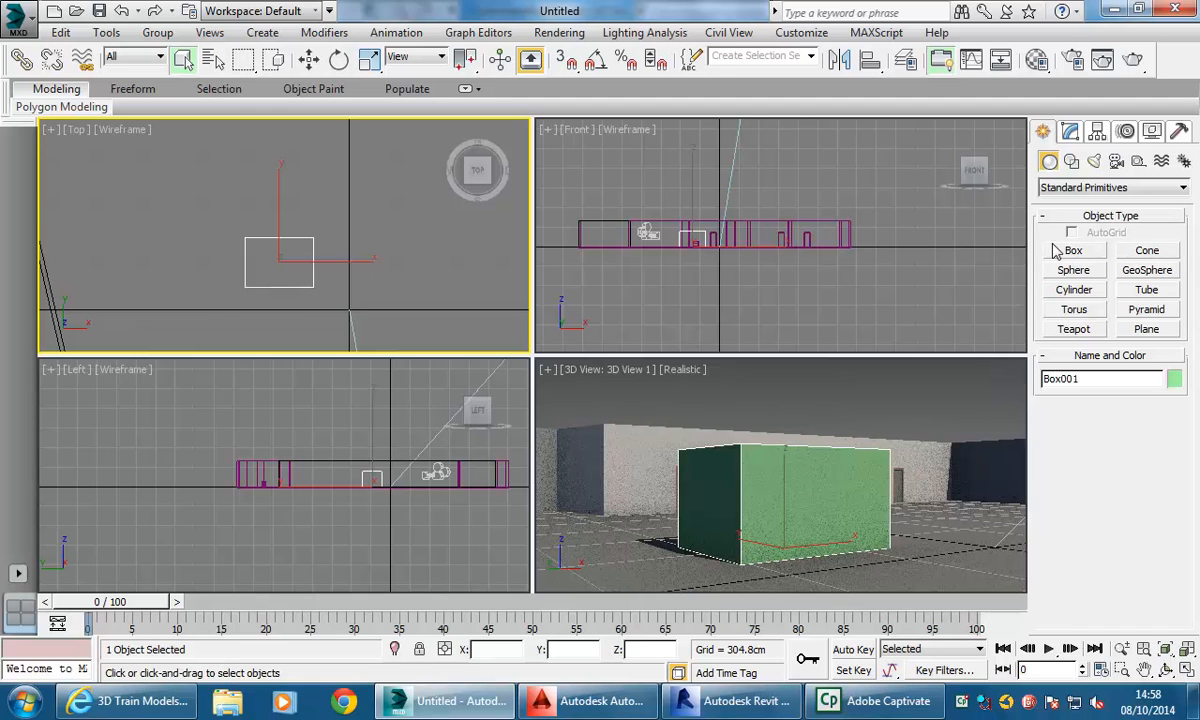
Resize the box to about 165 cm long, 131 cm wide and 156 cm high.
left_click(1070, 132)
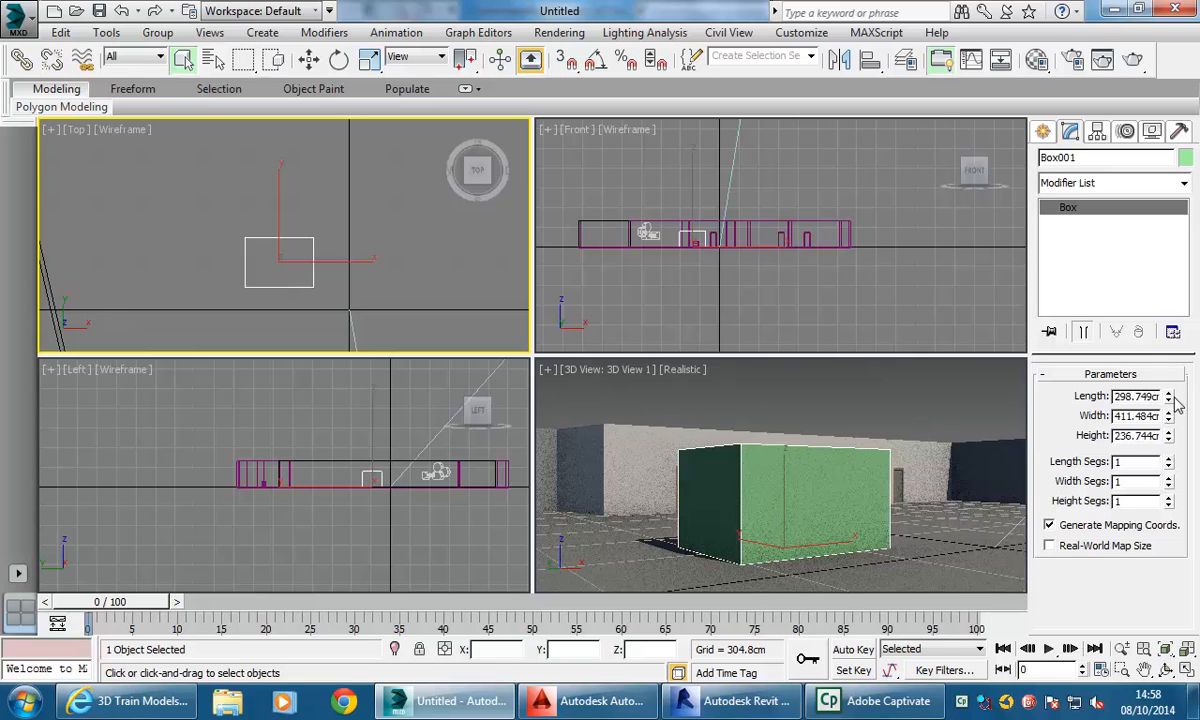
left_click_drag(1167, 398, 1168, 436)
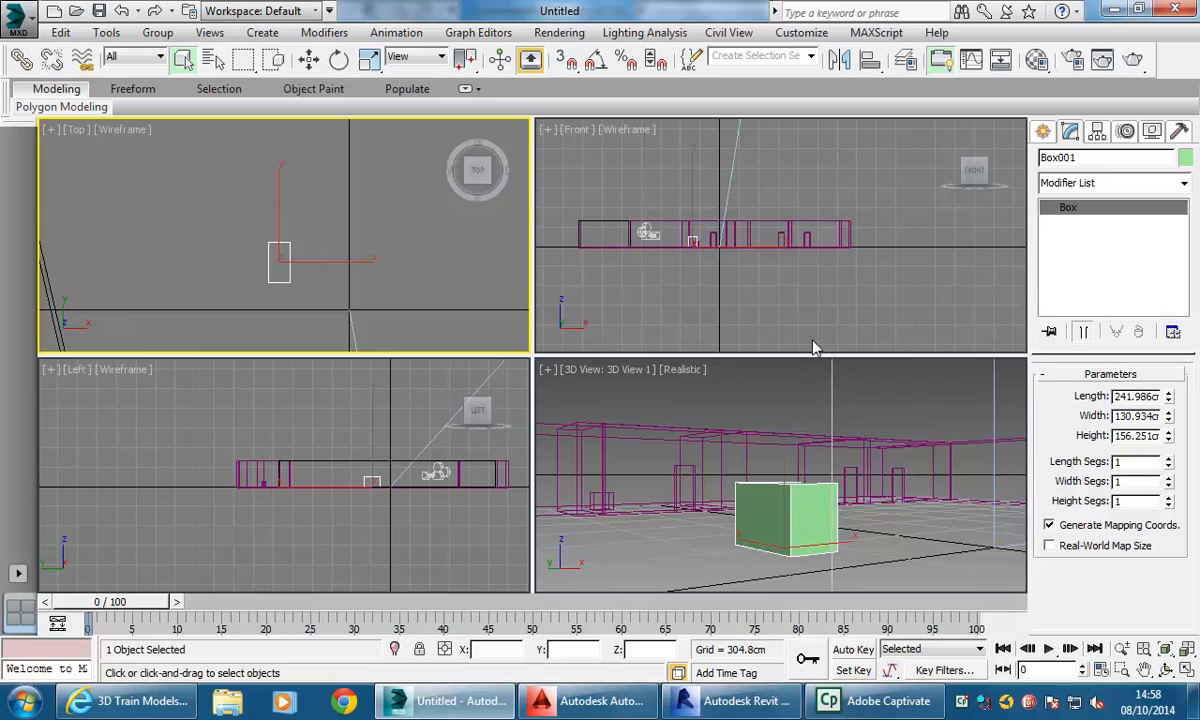
left_click_drag(1170, 398, 1168, 416)
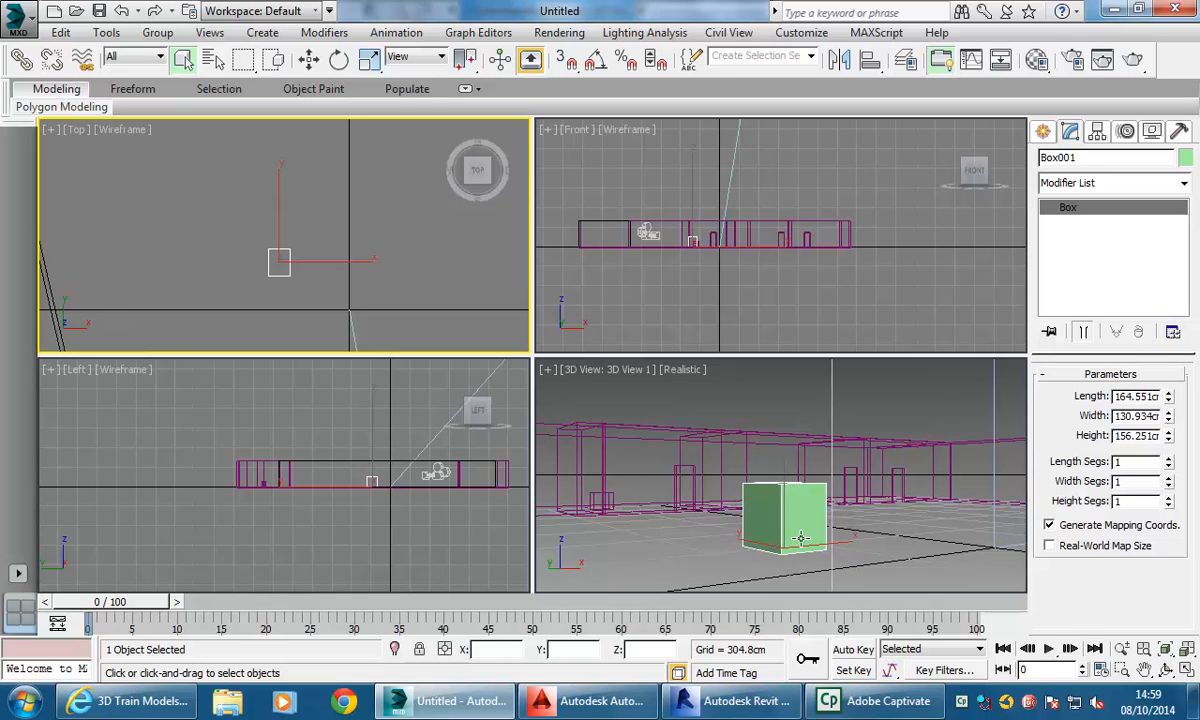
Convert the box to an Editable Poly.
right_click(279, 266)
left_click(230, 250)
right_click(672, 183)
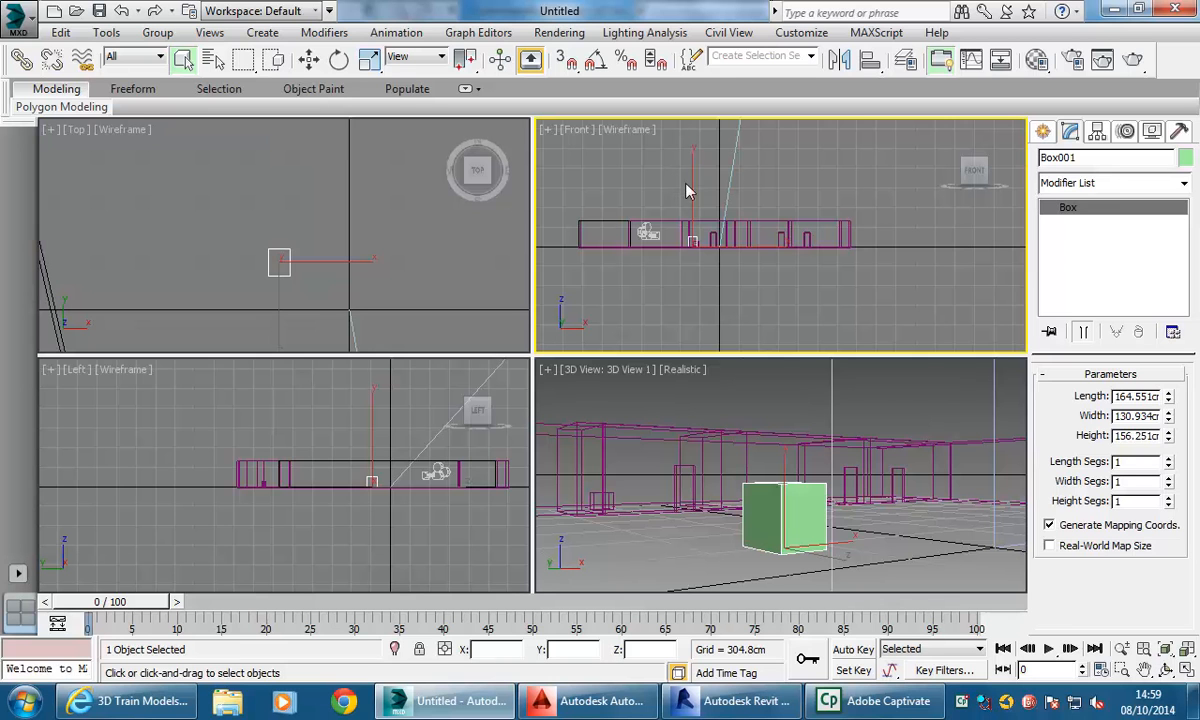
middle_click_drag(663, 192, 741, 240, "alt")
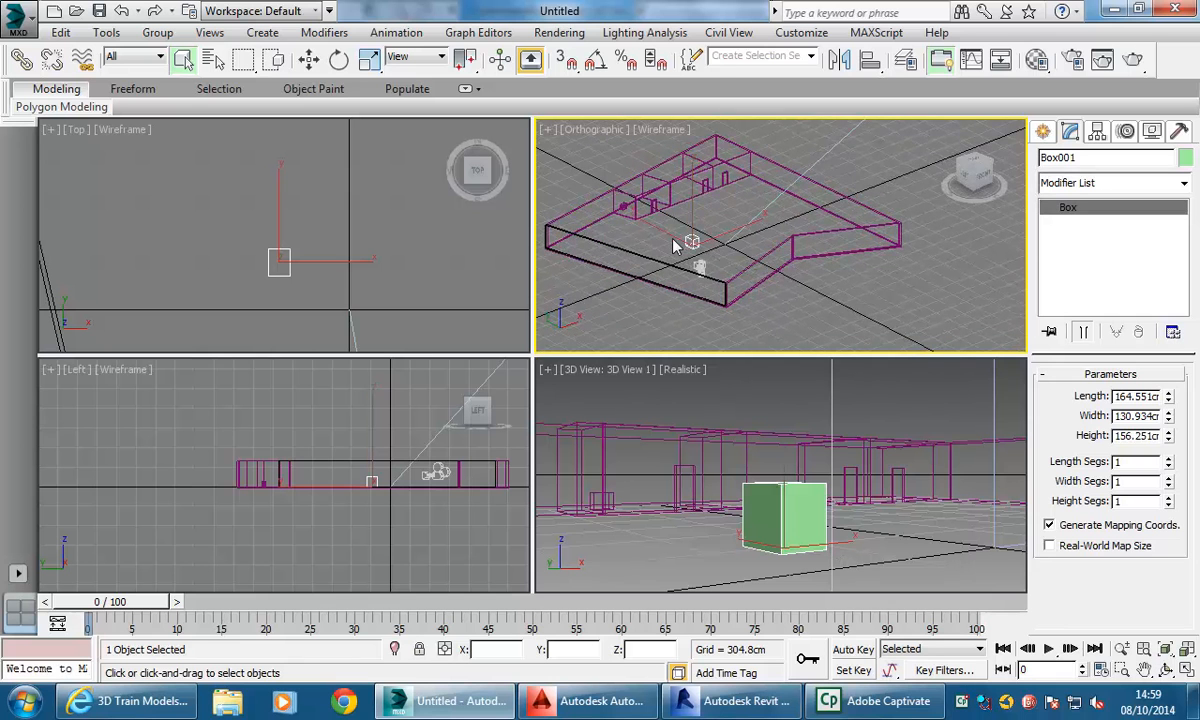
scroll(673, 239, "up", 5)
middle_click_drag(780, 250, 713, 273)
scroll(752, 257, "down", 1)
scroll(754, 264, "up", 2)
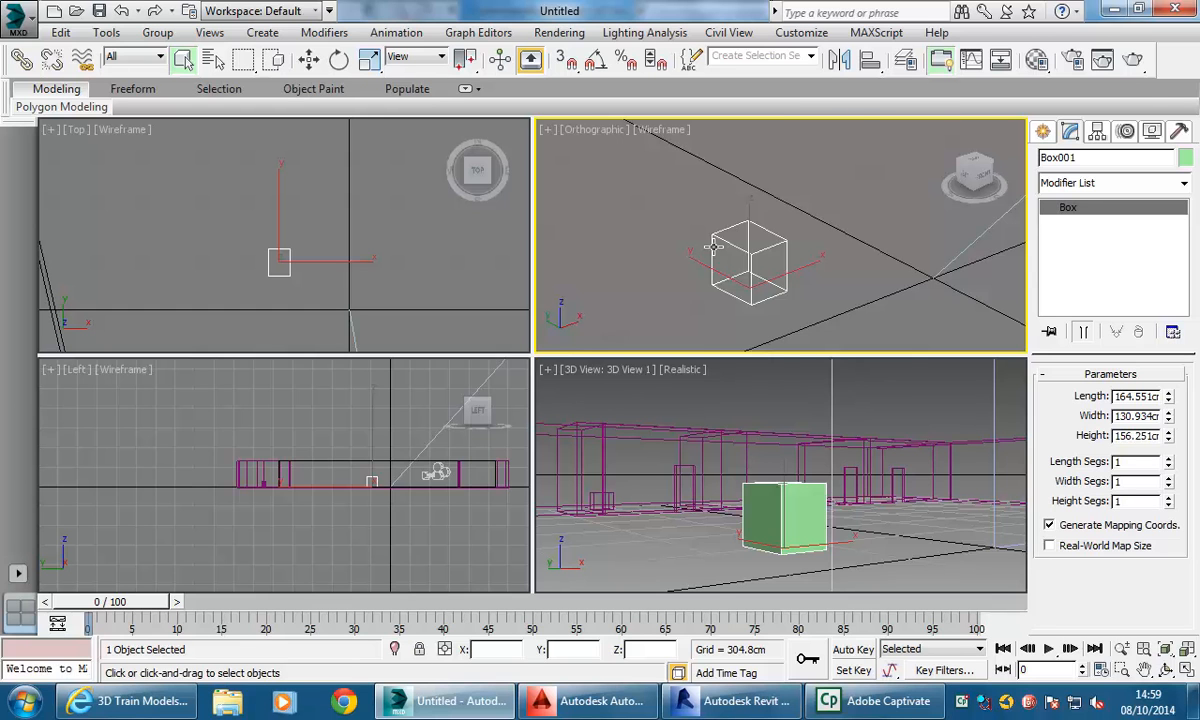
right_click(713, 248)
mouse_move(750, 416)
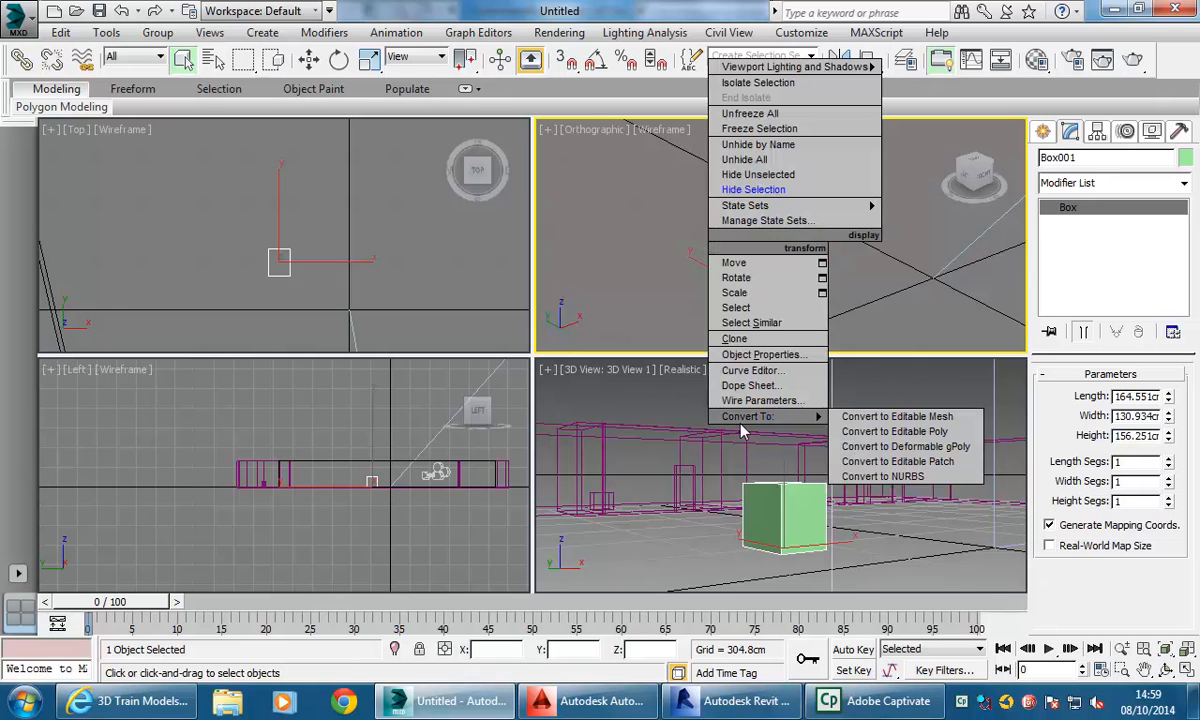
left_click(876, 434)
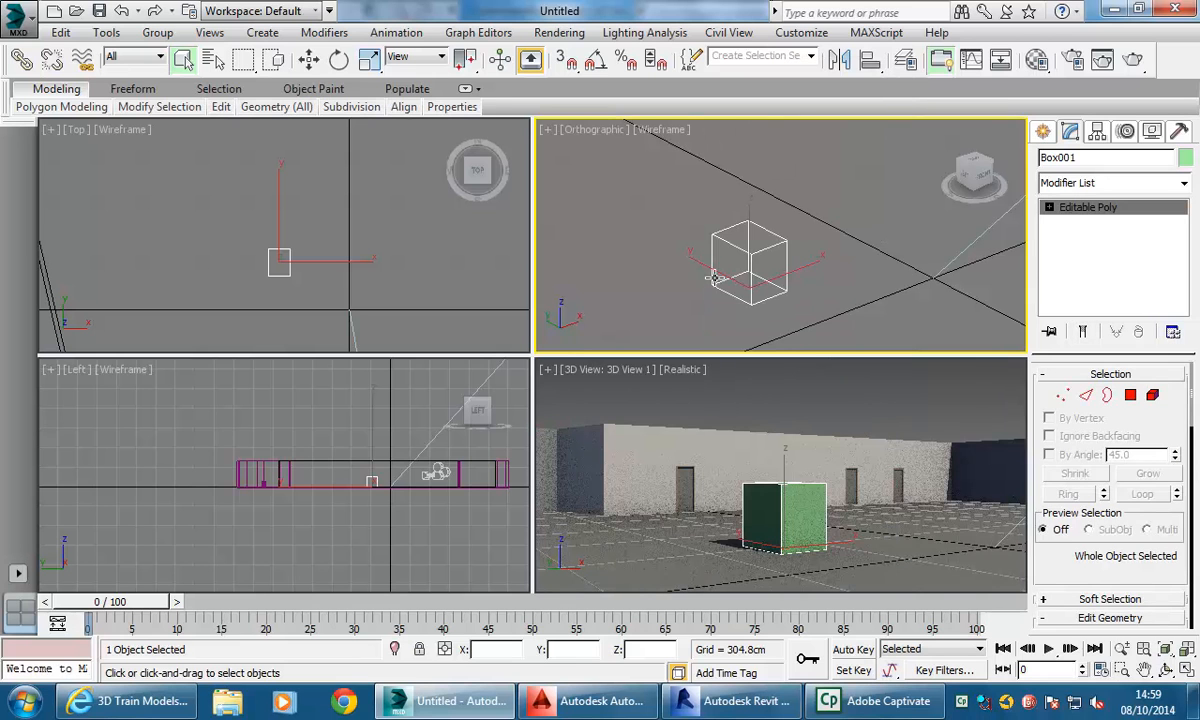
Compare the Vertex, Edge and Polygon sub-object levels of the editable poly box.
scroll(733, 276, "up", 3)
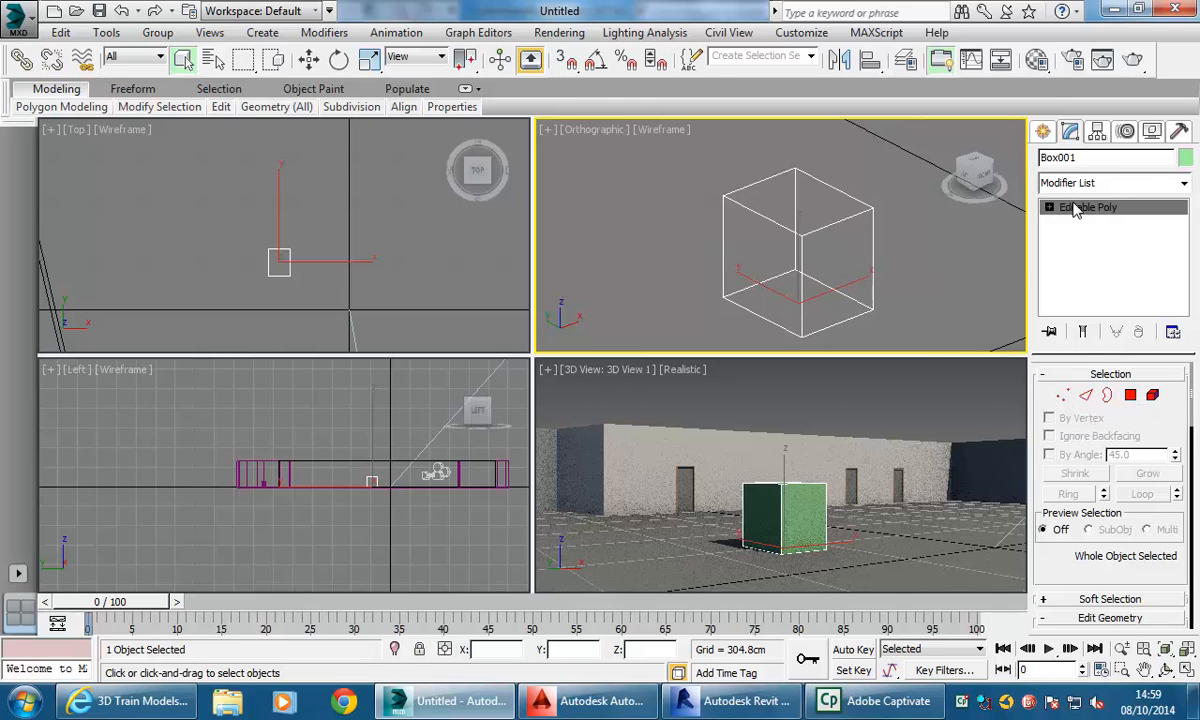
left_click(1063, 396)
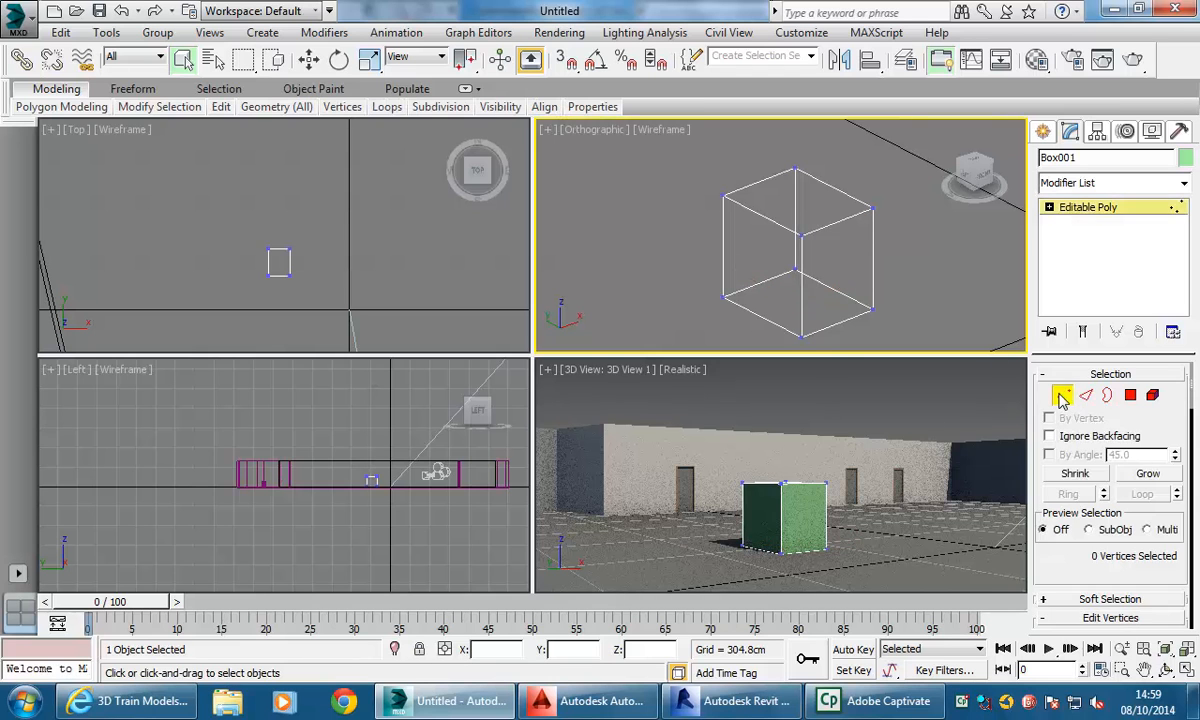
left_click(1086, 396)
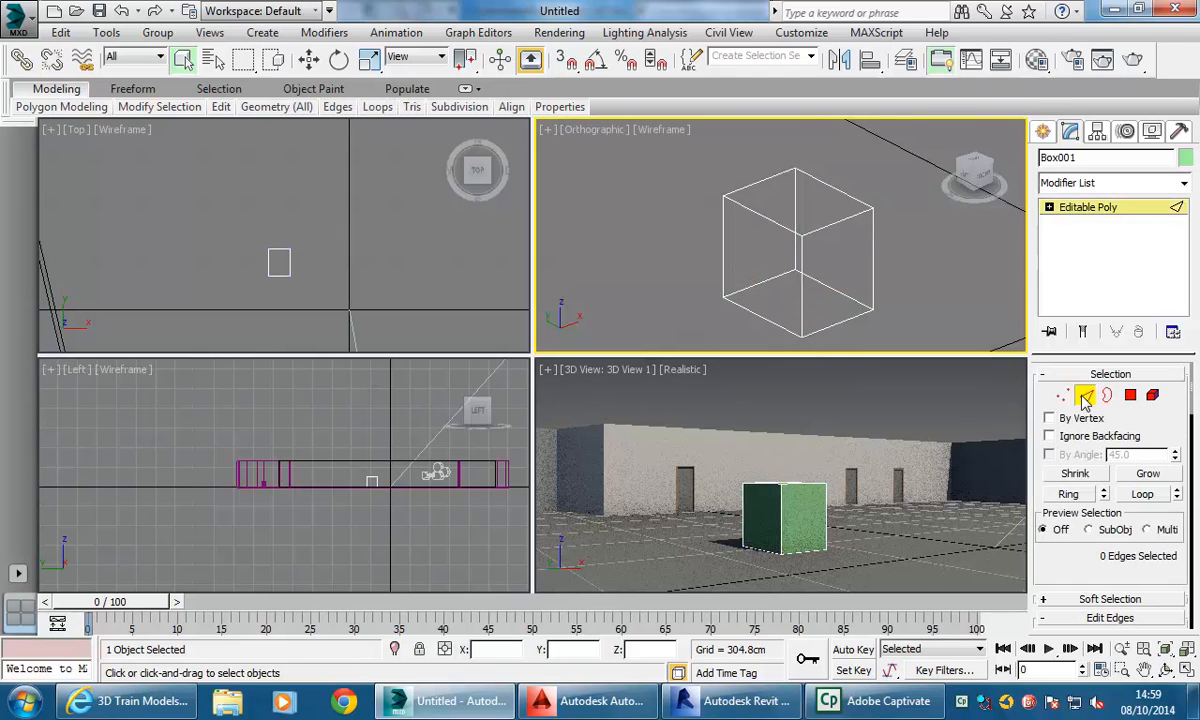
left_click(1132, 397)
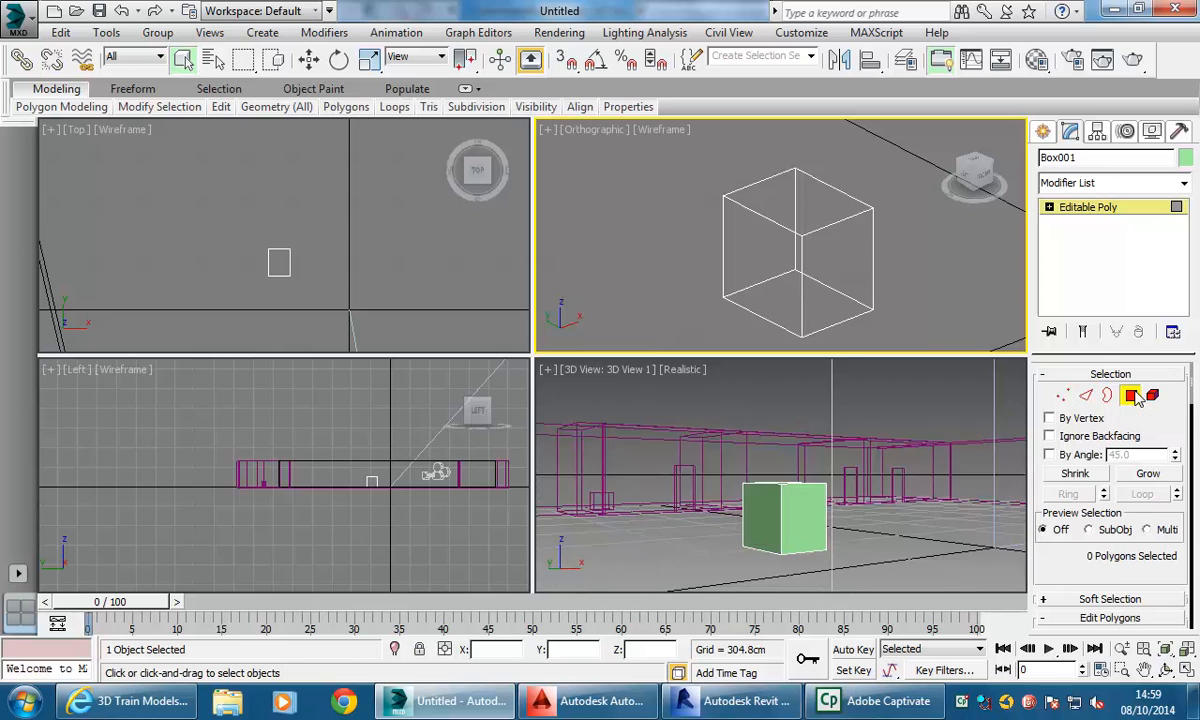
left_click(1063, 396)
left_click(1087, 393)
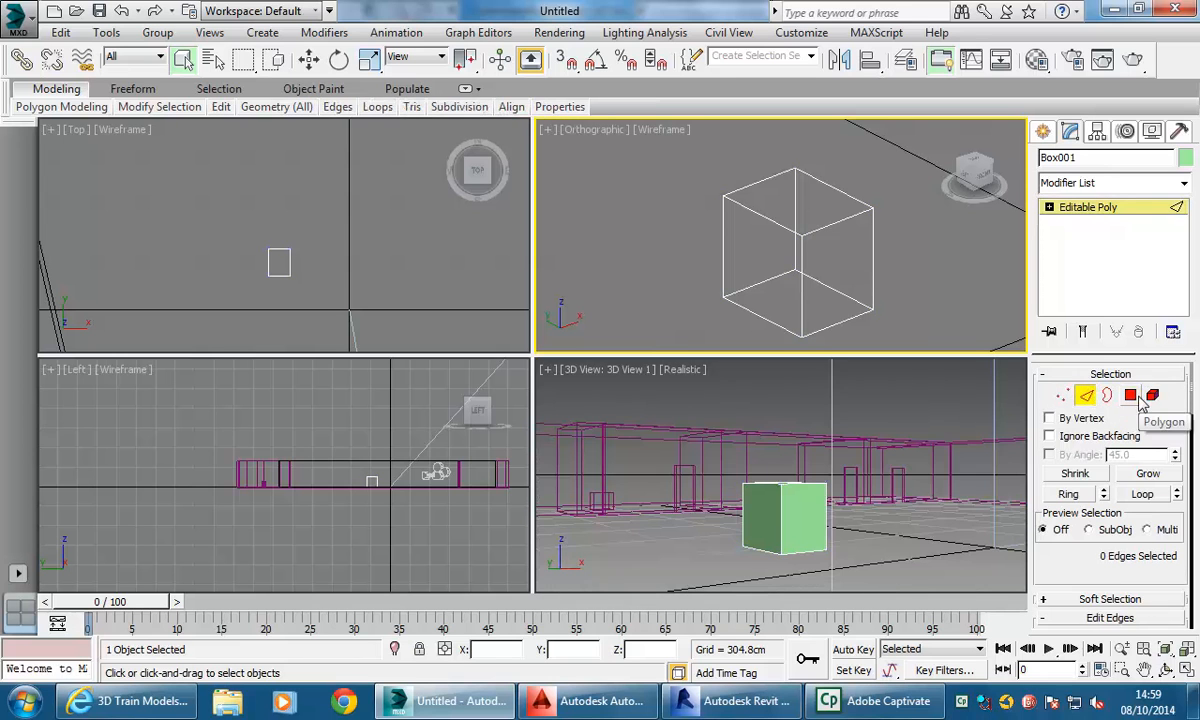
left_click(1131, 396)
left_click(1062, 396)
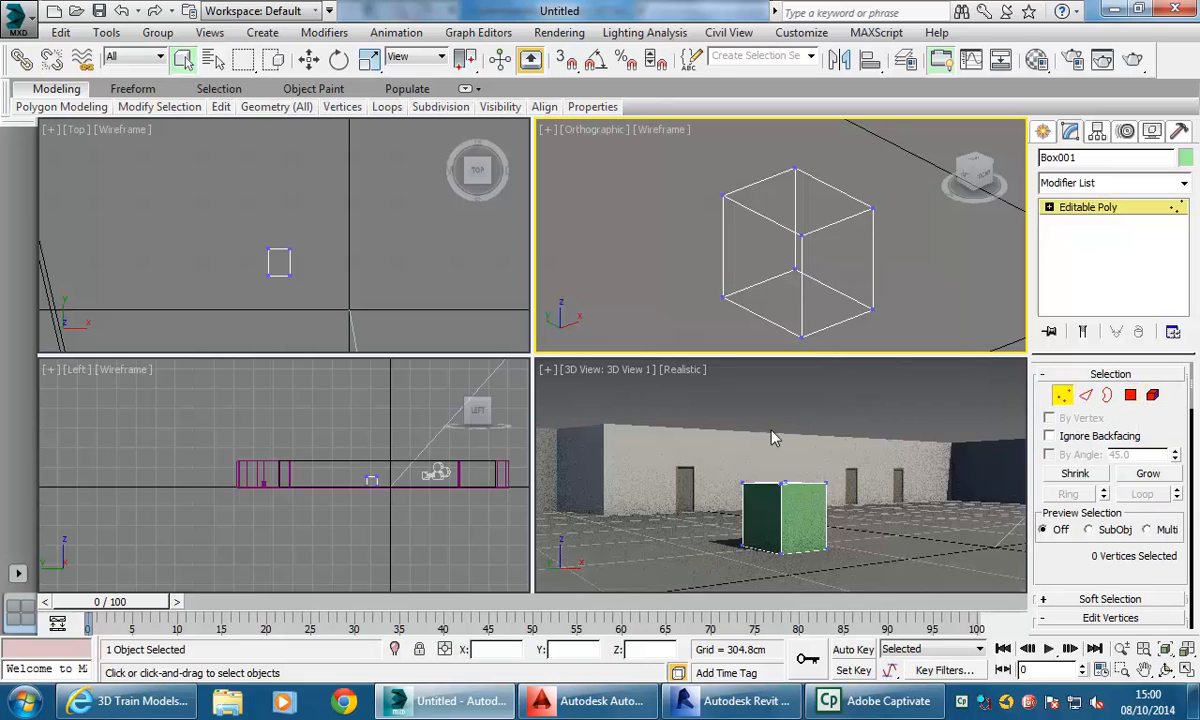
left_click(1086, 396)
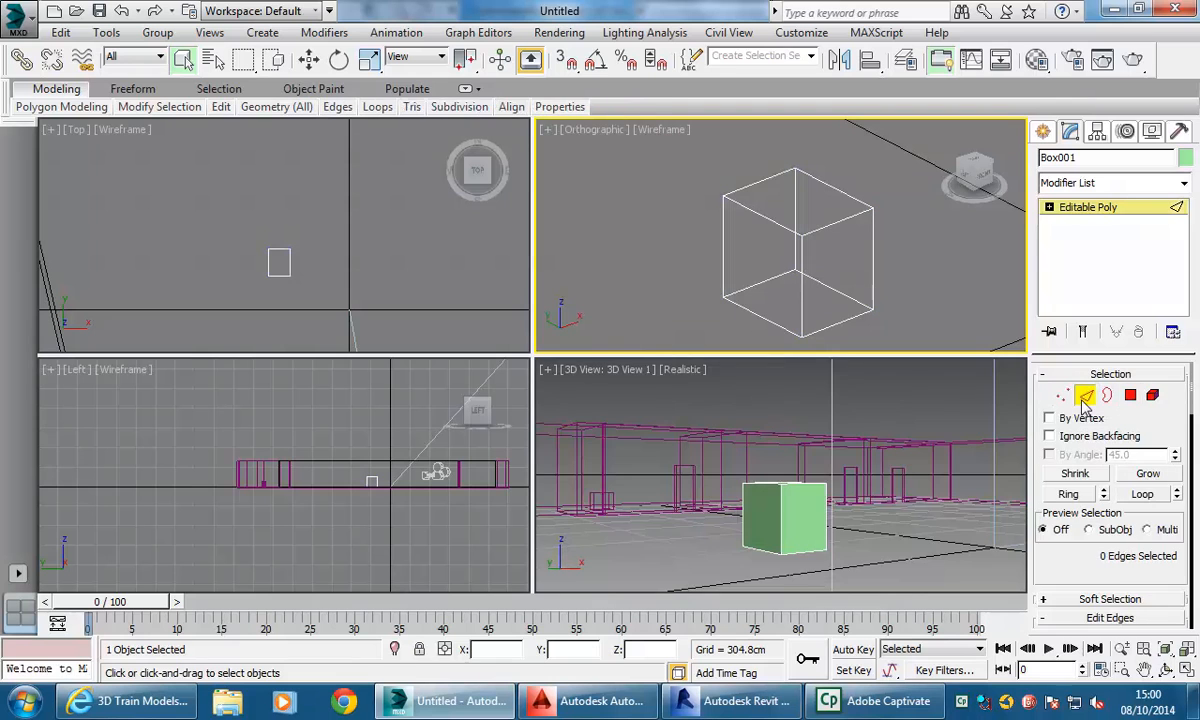
left_click(1131, 396)
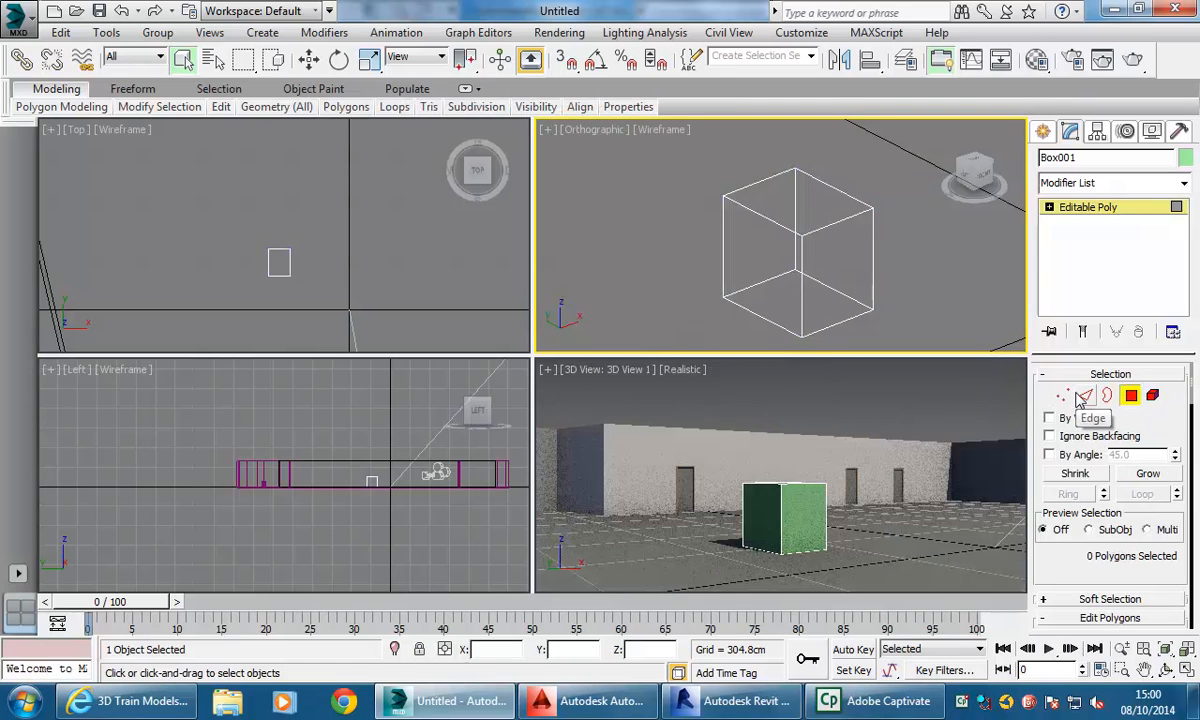
At Vertex level, select the box's top corner vertex at the minimum X and maximum Y side.
left_click(1064, 396)
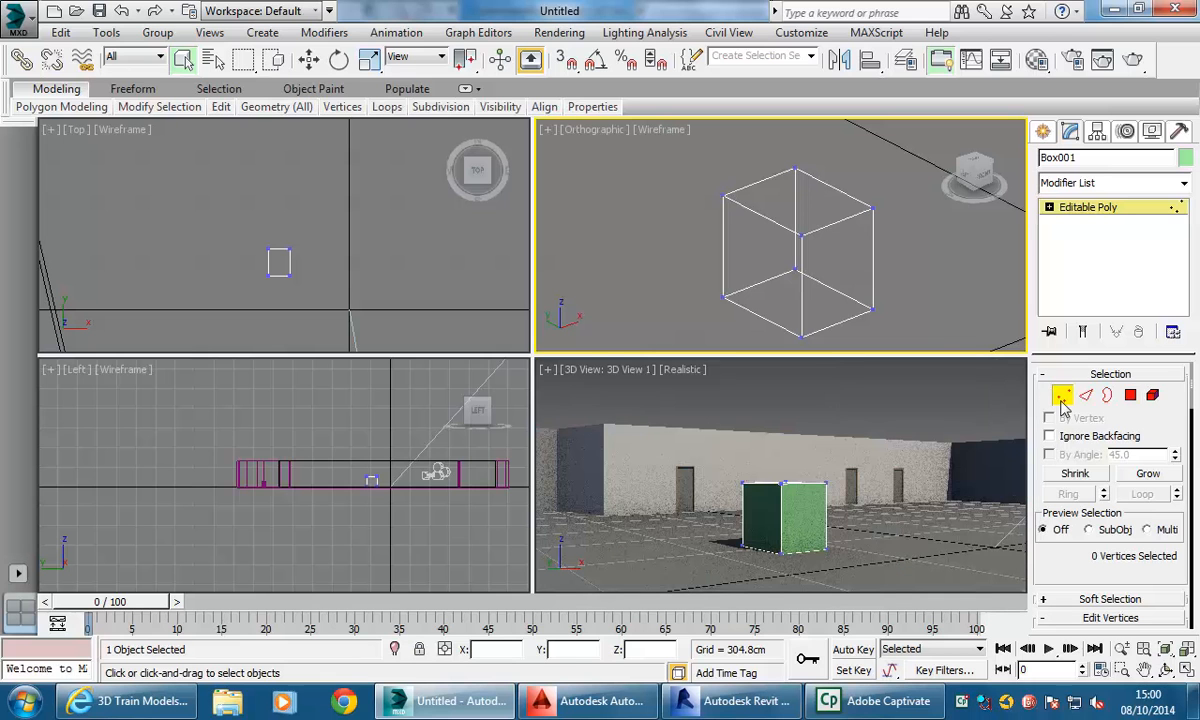
left_click(724, 196)
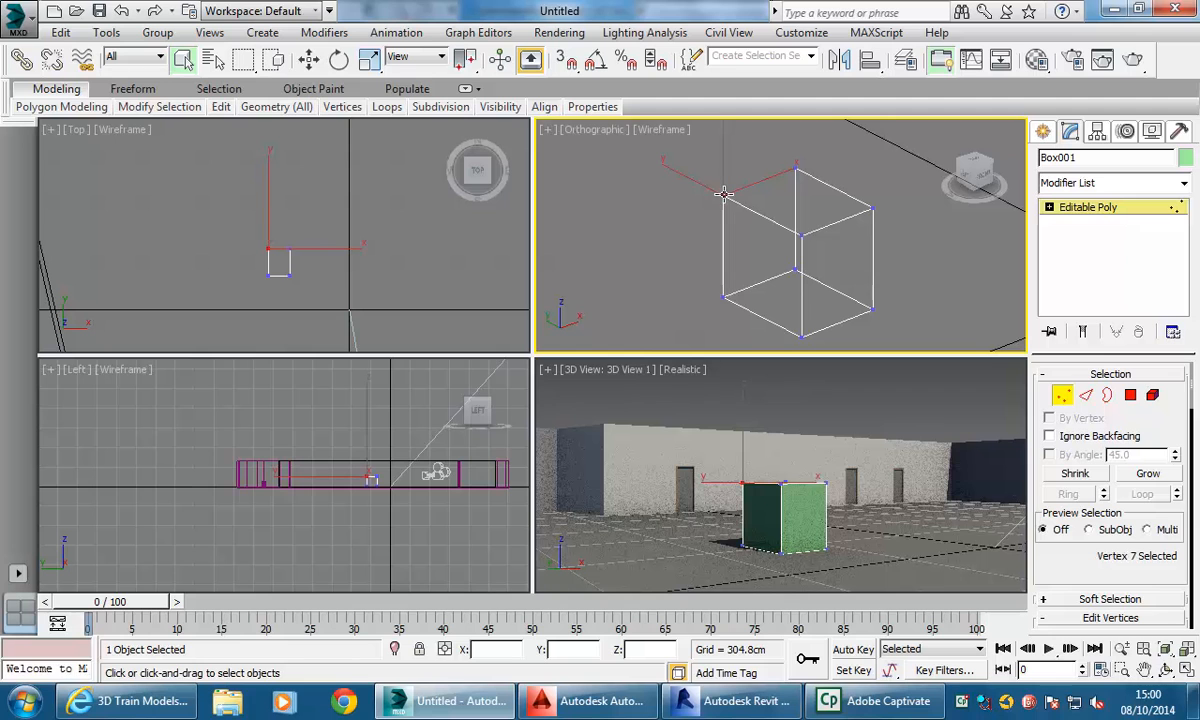
middle_click_drag(737, 193, 731, 214)
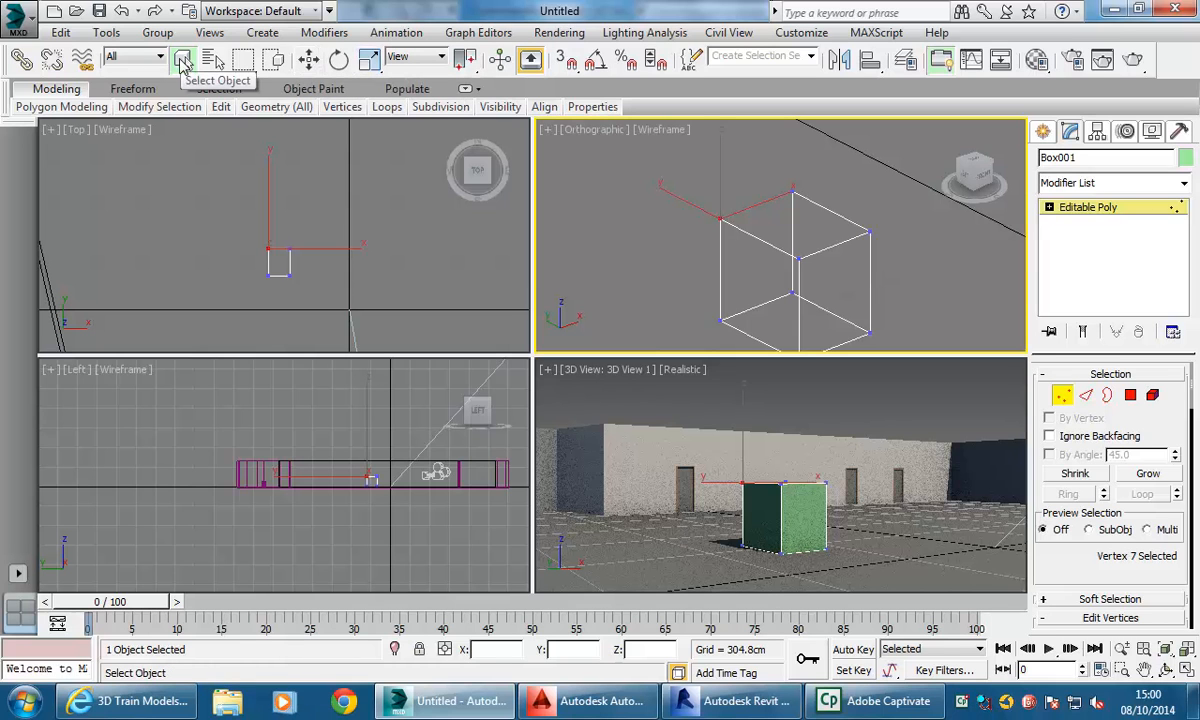
Compare the Move, Rotate and Scale tools on the selected vertex.
left_click(309, 60)
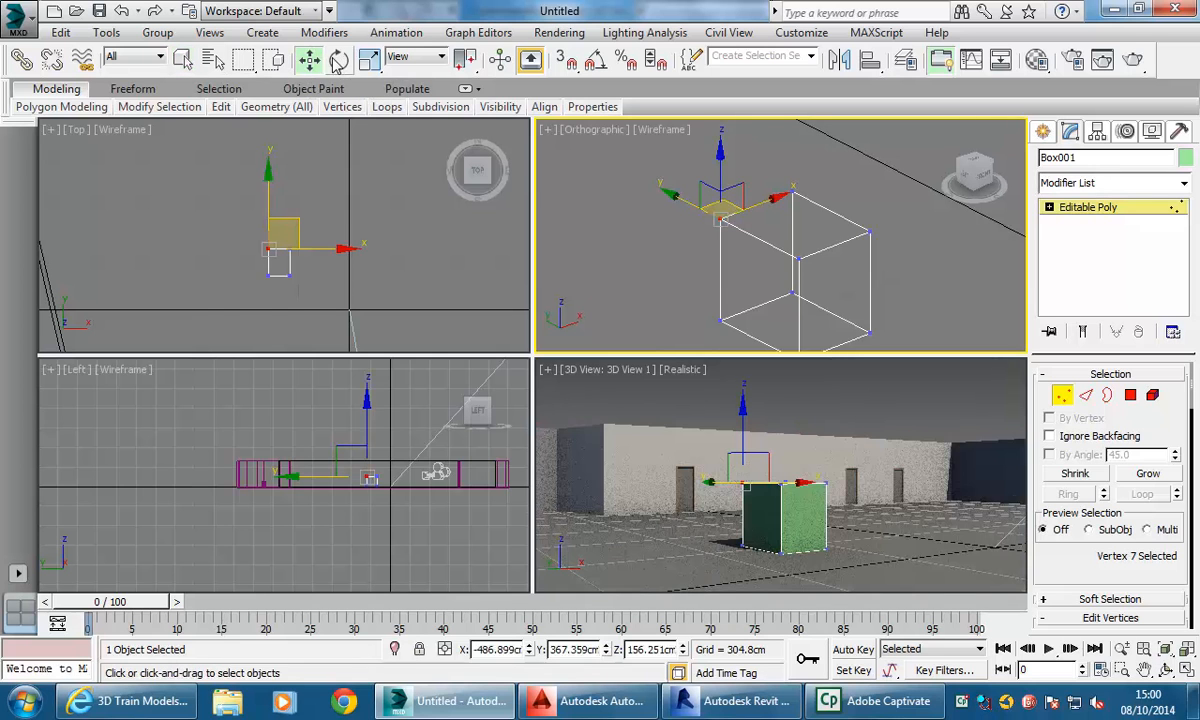
left_click(339, 60)
left_click(369, 60)
left_click(339, 60)
left_click(309, 60)
left_click(339, 60)
left_click(369, 60)
left_click(339, 60)
Move the selected top vertex about 41 cm in negative X, and shift the diagonally opposite top vertex inward along X and downward.
left_click(309, 60)
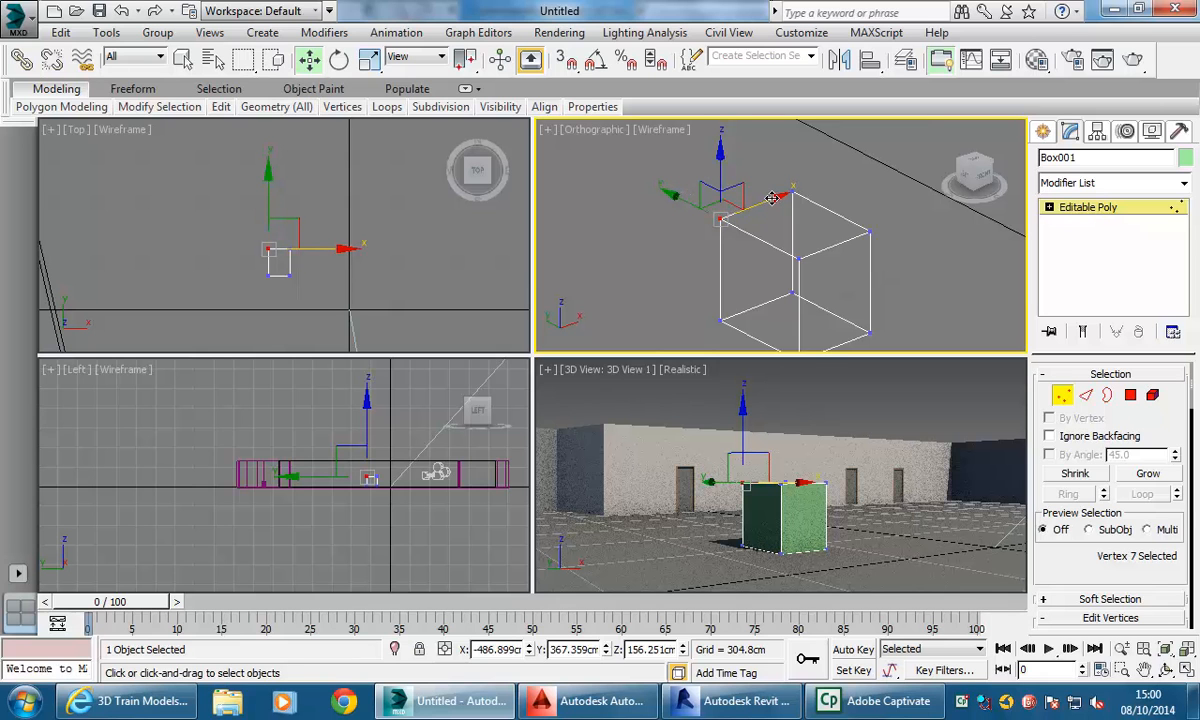
left_click_drag(769, 199, 751, 207)
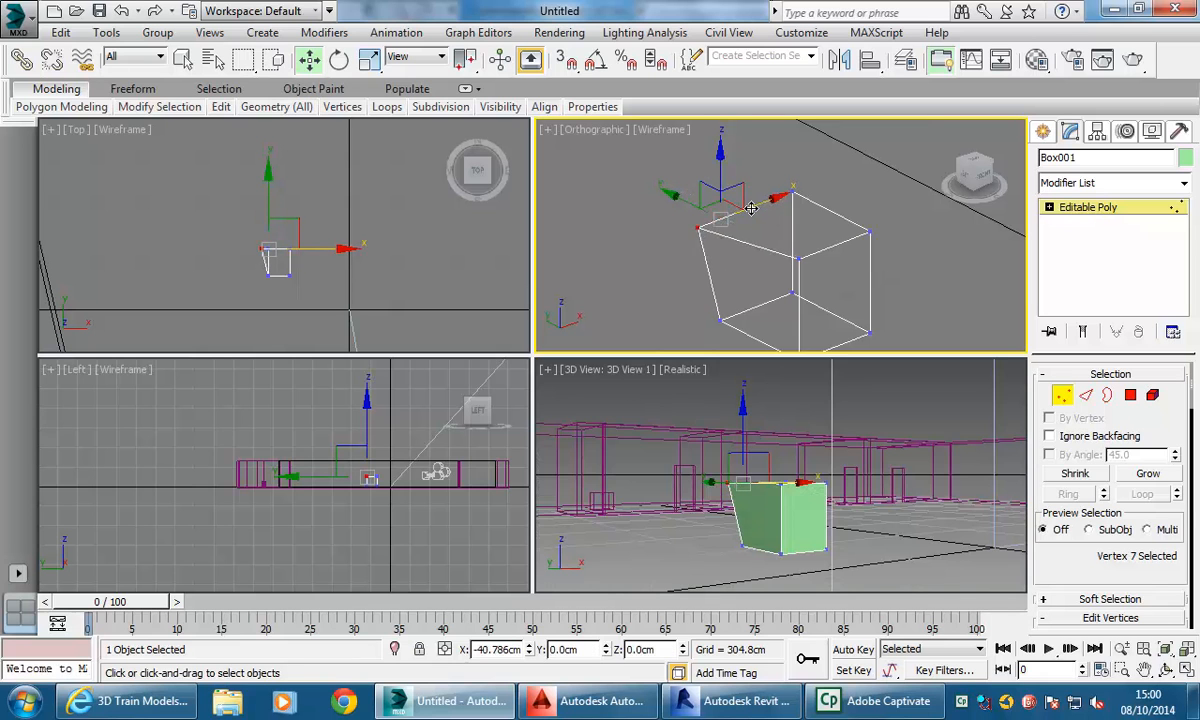
left_click(869, 232)
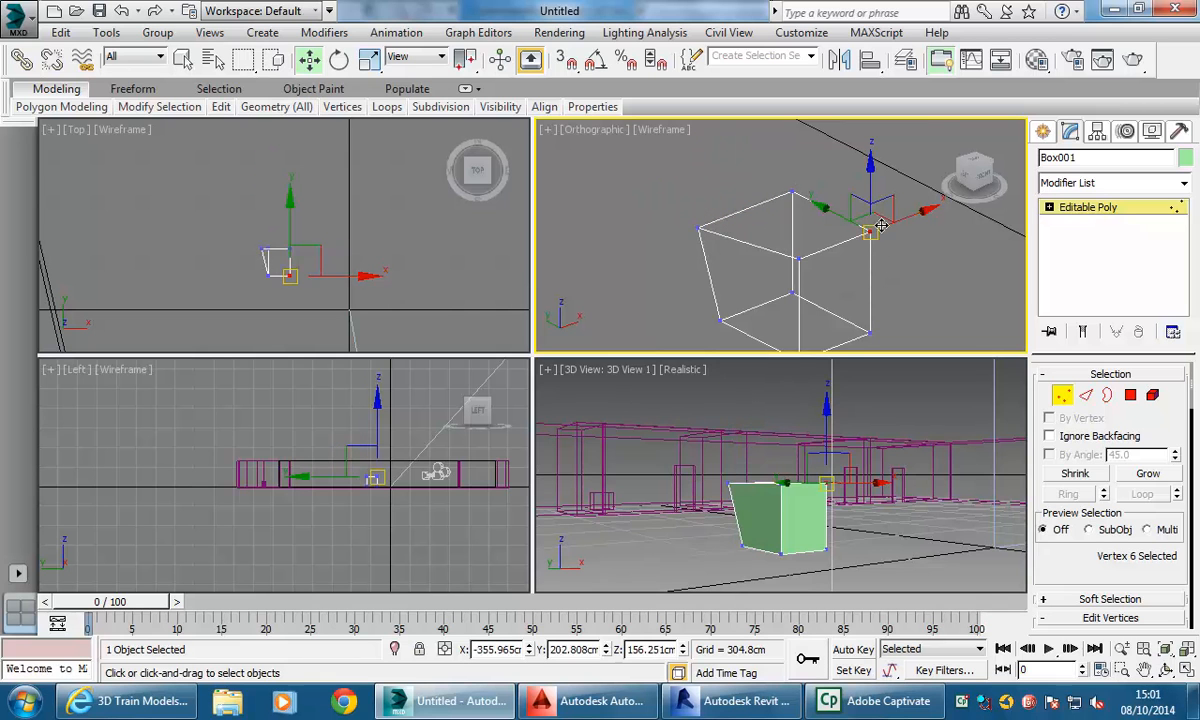
left_click_drag(880, 217, 859, 228)
left_click_drag(848, 177, 798, 214)
Lower the two top vertices on the minimum X side to heights of about 142 cm (lower Y) and 143 cm (higher Y).
left_click(799, 259)
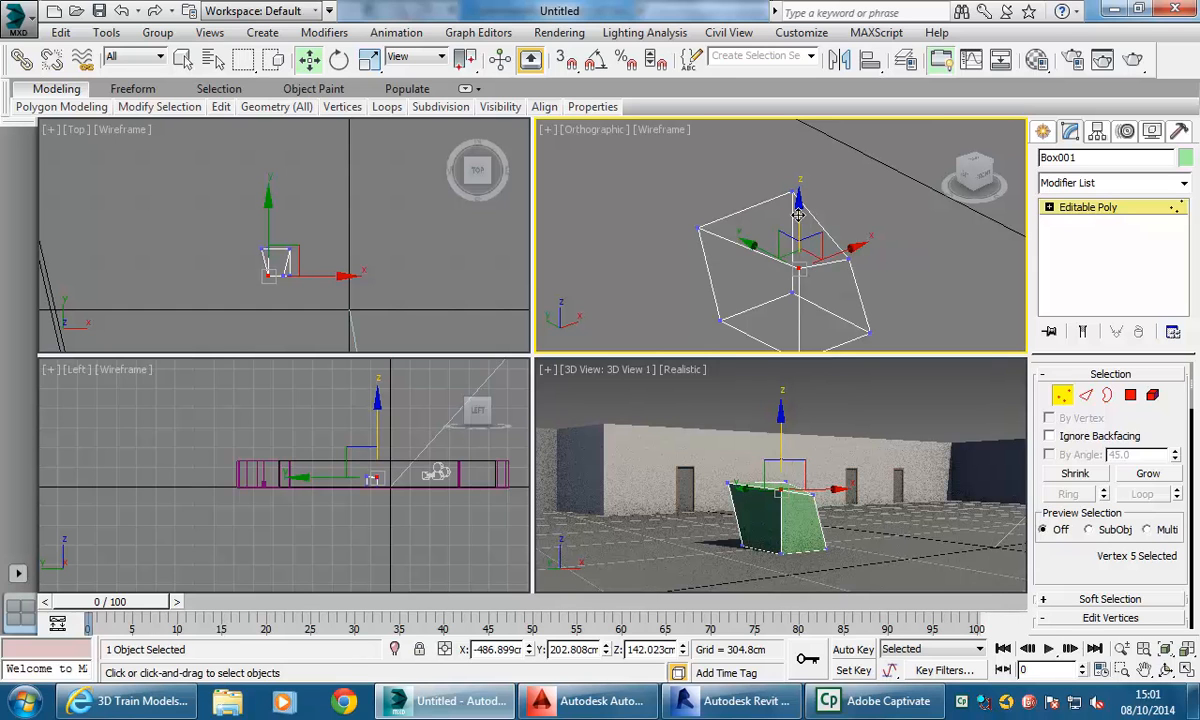
left_click(698, 227)
left_click_drag(698, 189, 698, 198)
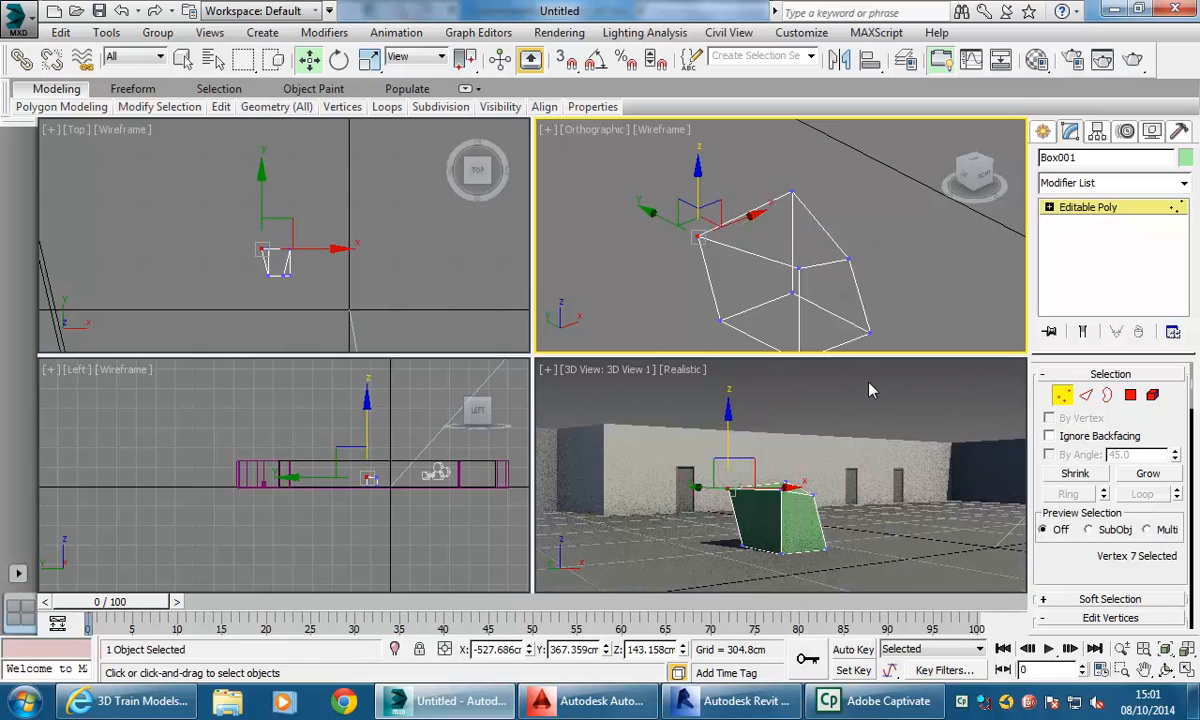
middle_click_drag(785, 251, 769, 244)
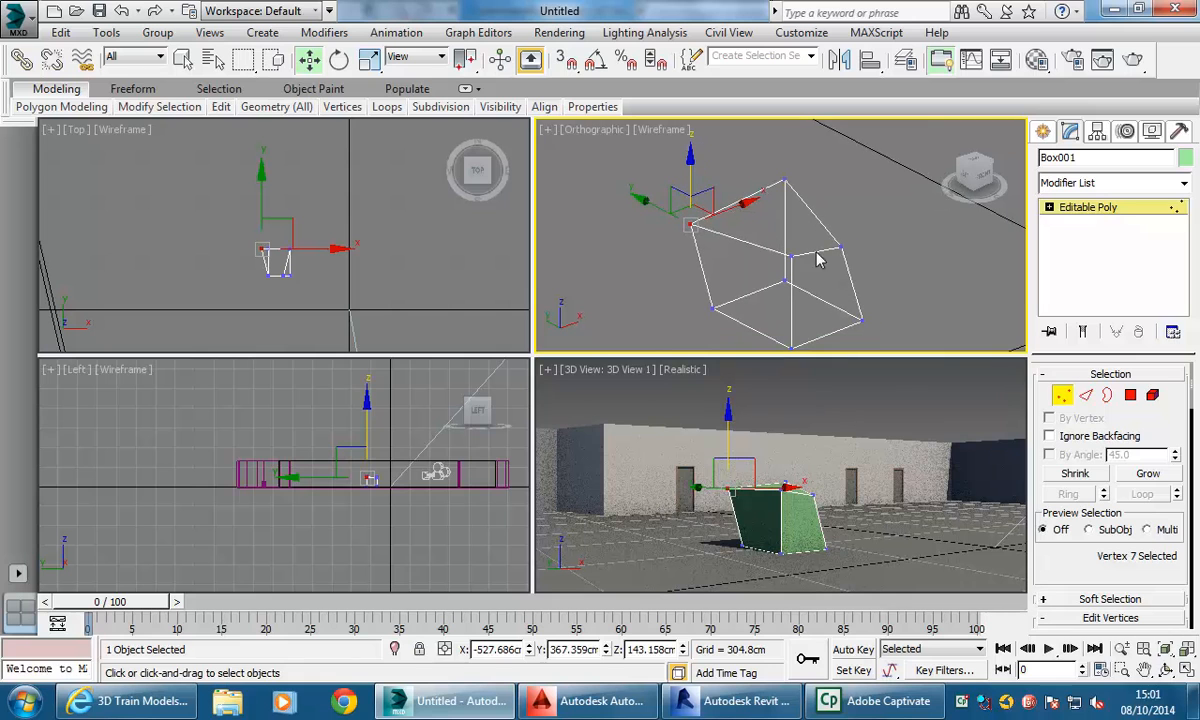
At Edge level, lower the box's top edge on the minimum Y side to a height of about 111 cm.
left_click(1088, 397)
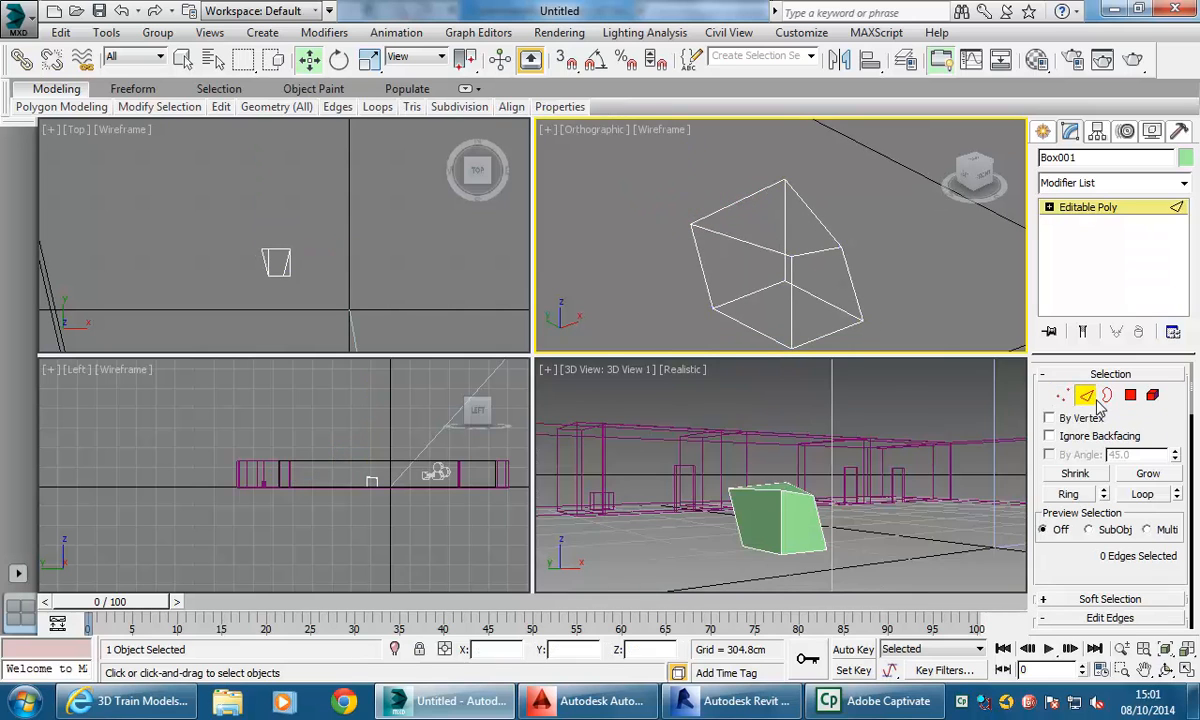
left_click(813, 253)
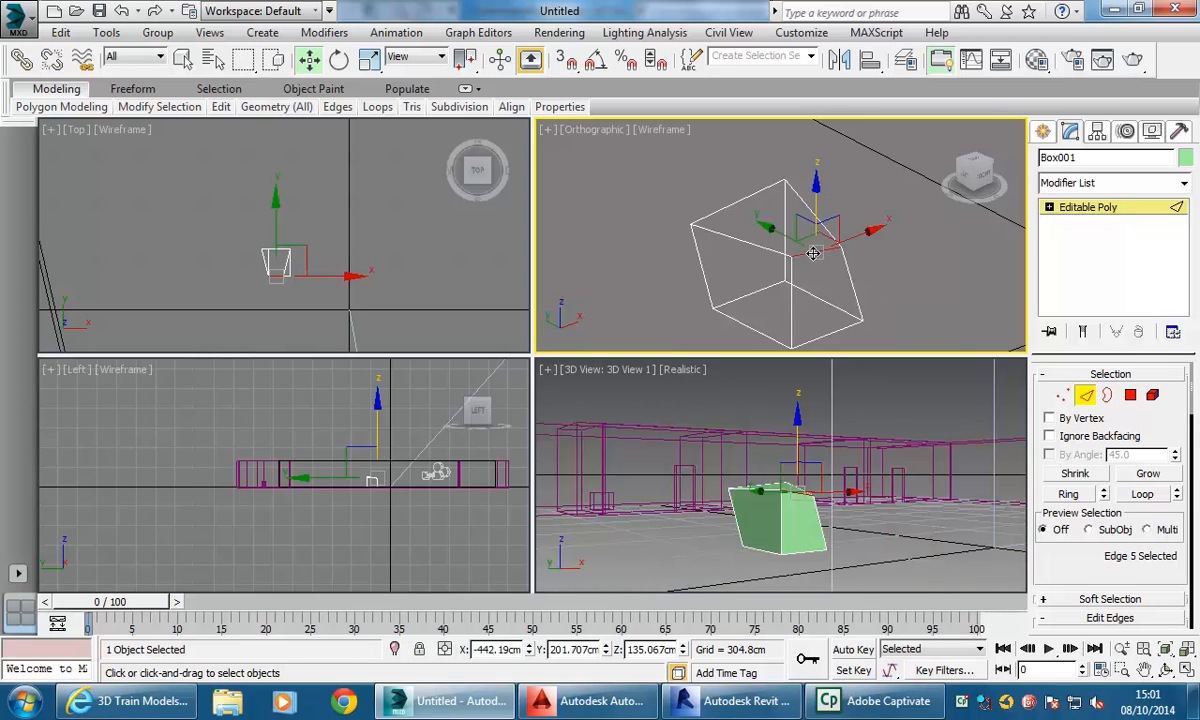
left_click_drag(817, 212, 790, 293)
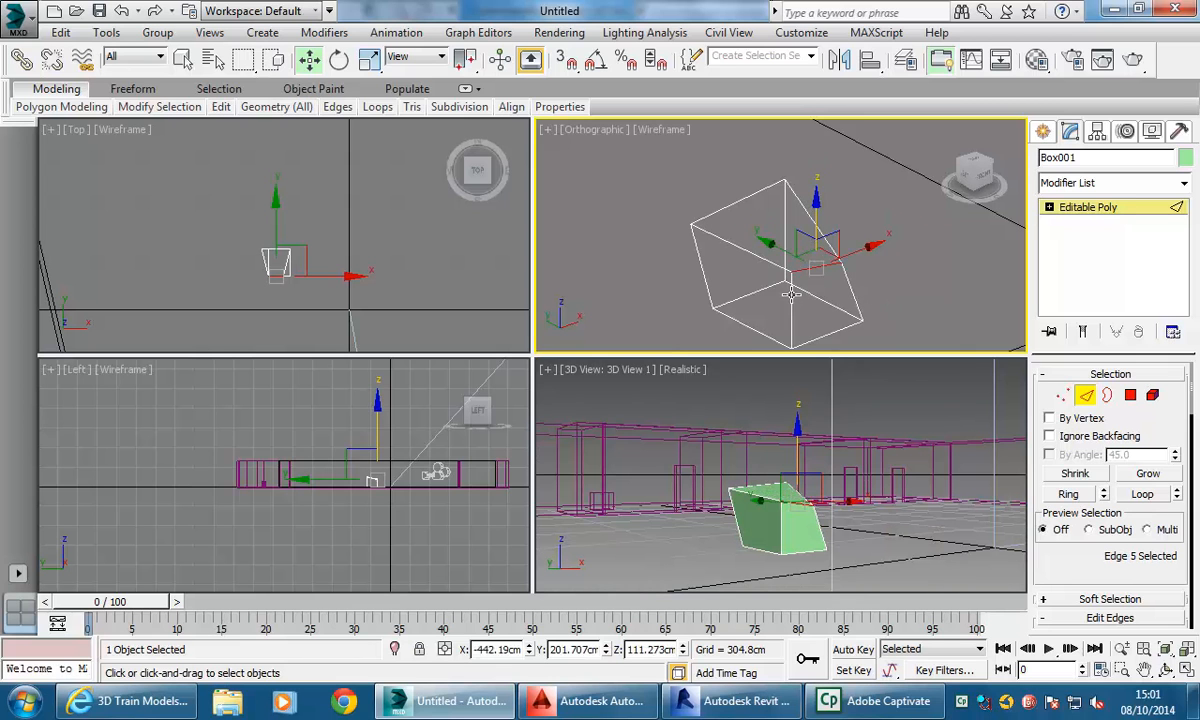
Move the upright edge at the minimum X, maximum Y corner to about X -517 cm, Y 326 cm, undoing the vertical shift.
left_click(708, 288)
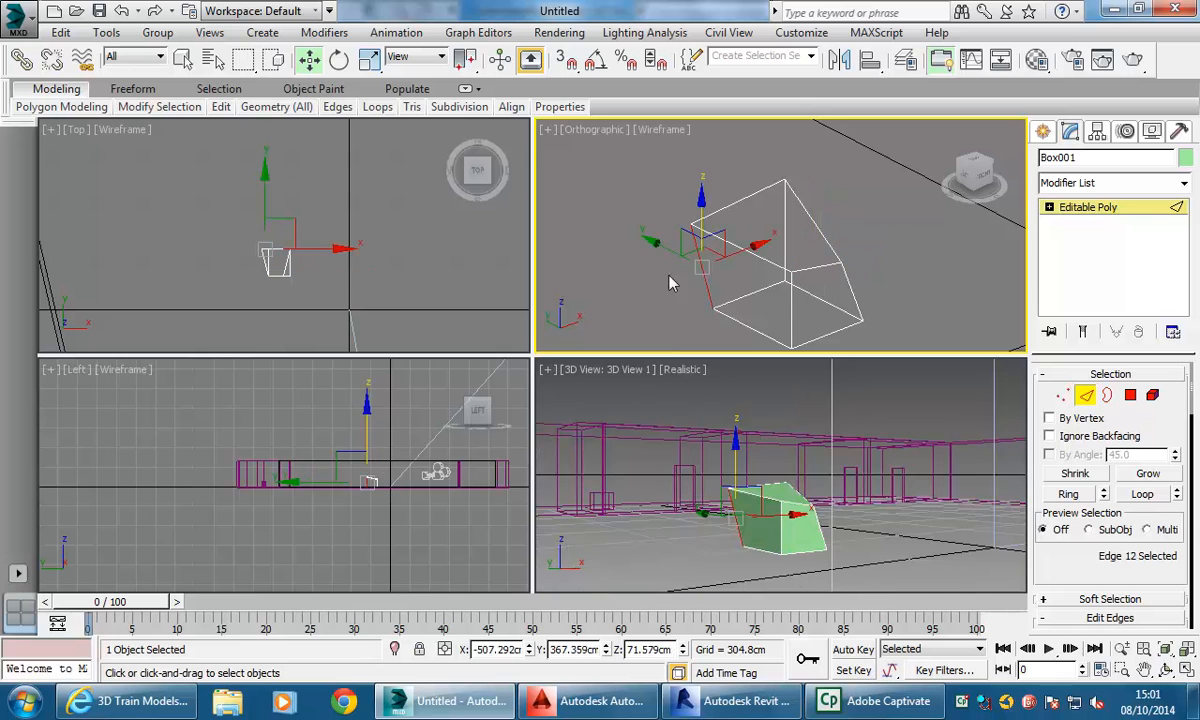
left_click_drag(659, 246, 664, 244)
left_click_drag(760, 252, 745, 254)
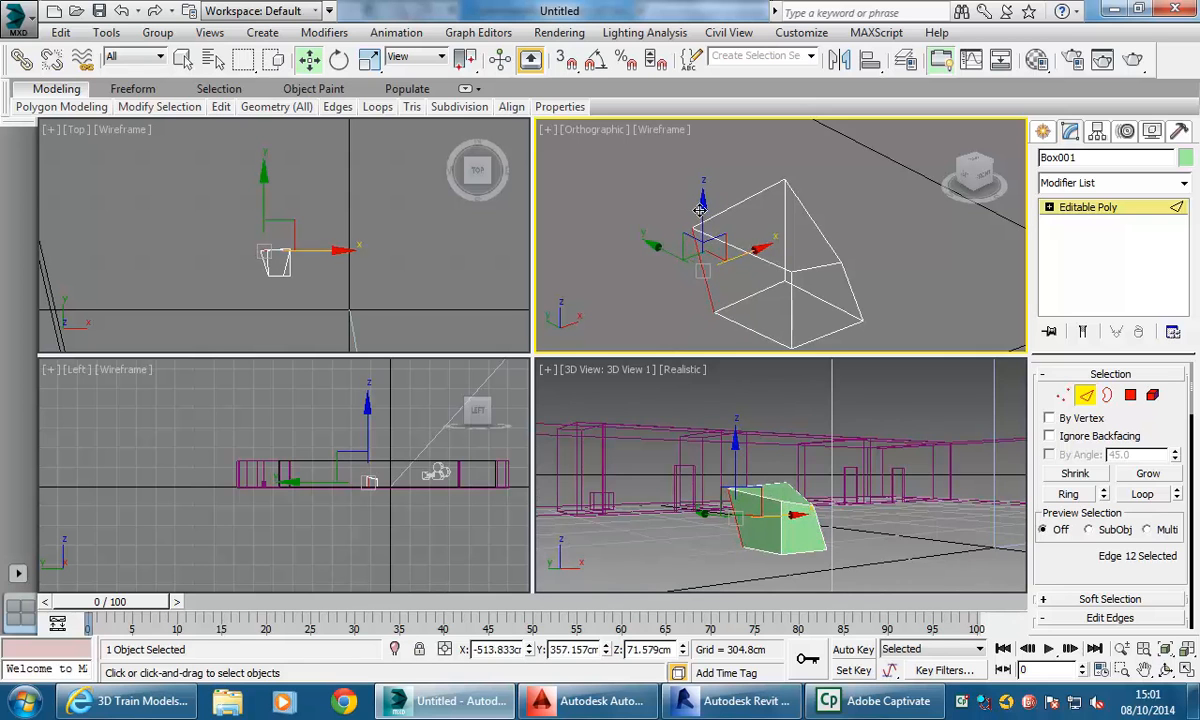
left_click_drag(703, 207, 705, 203)
key("ctrl+z")
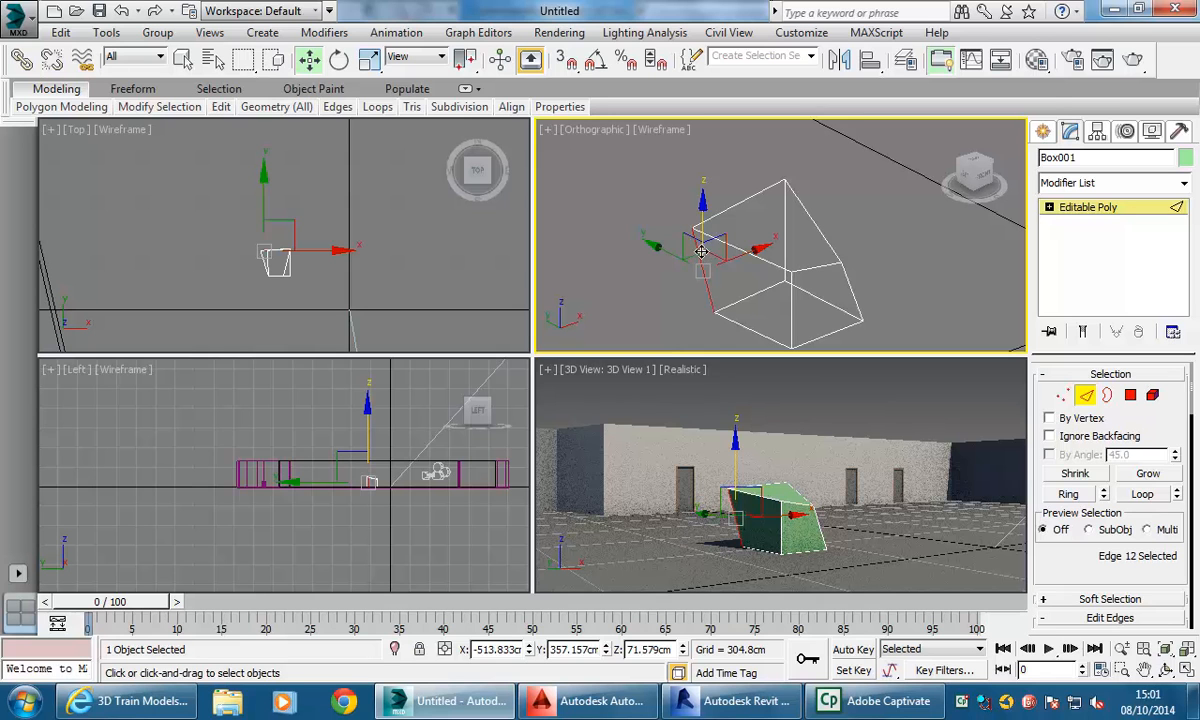
left_click_drag(711, 256, 742, 265)
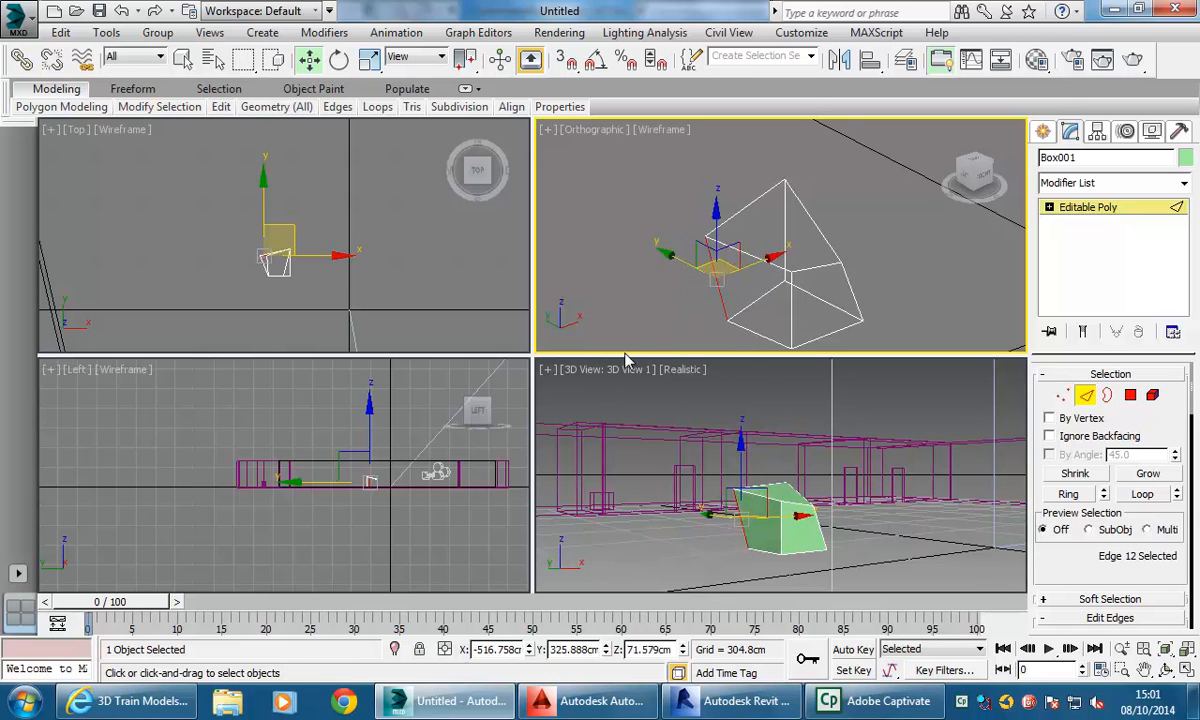
At Polygon level, select the box's top face and bring its polygon editing commands into view.
left_click(1131, 396)
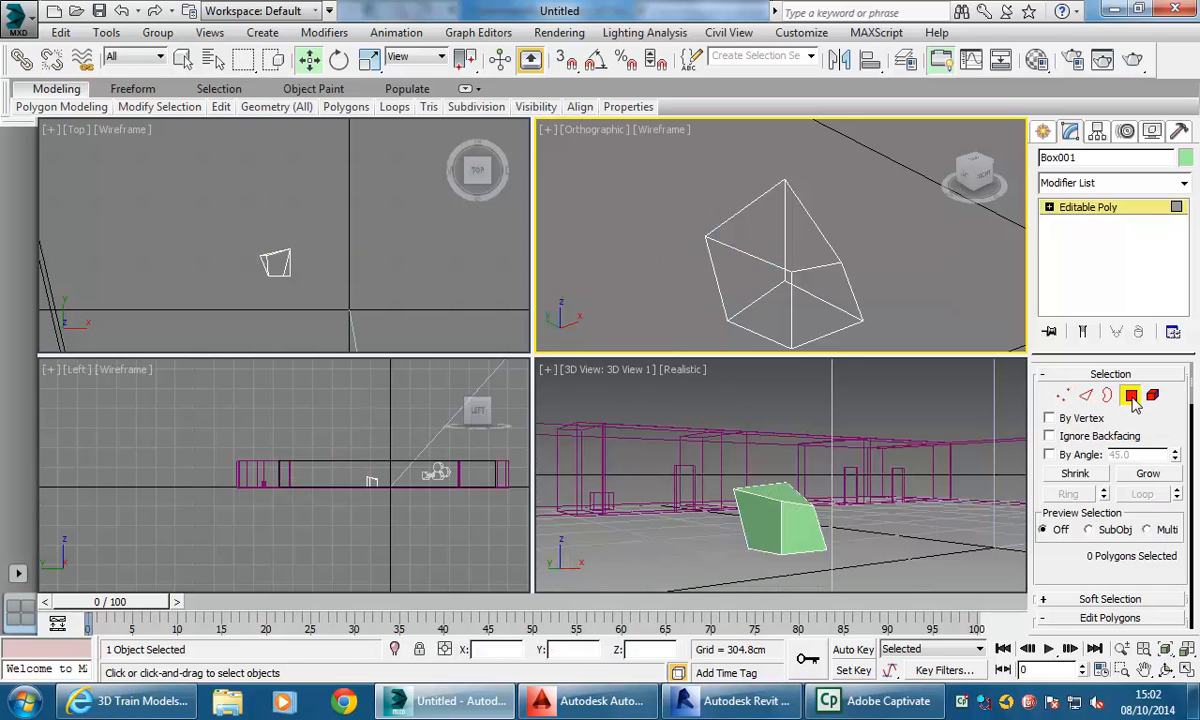
left_click(766, 250)
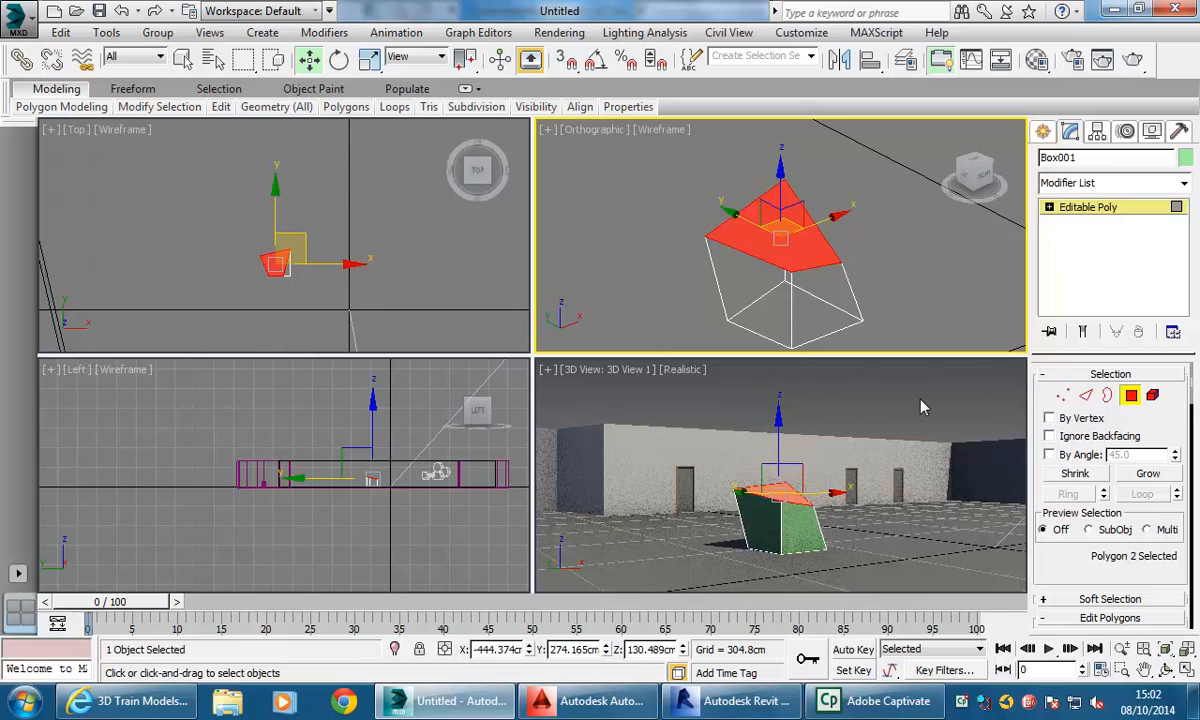
left_click_drag(1038, 553, 1101, 578)
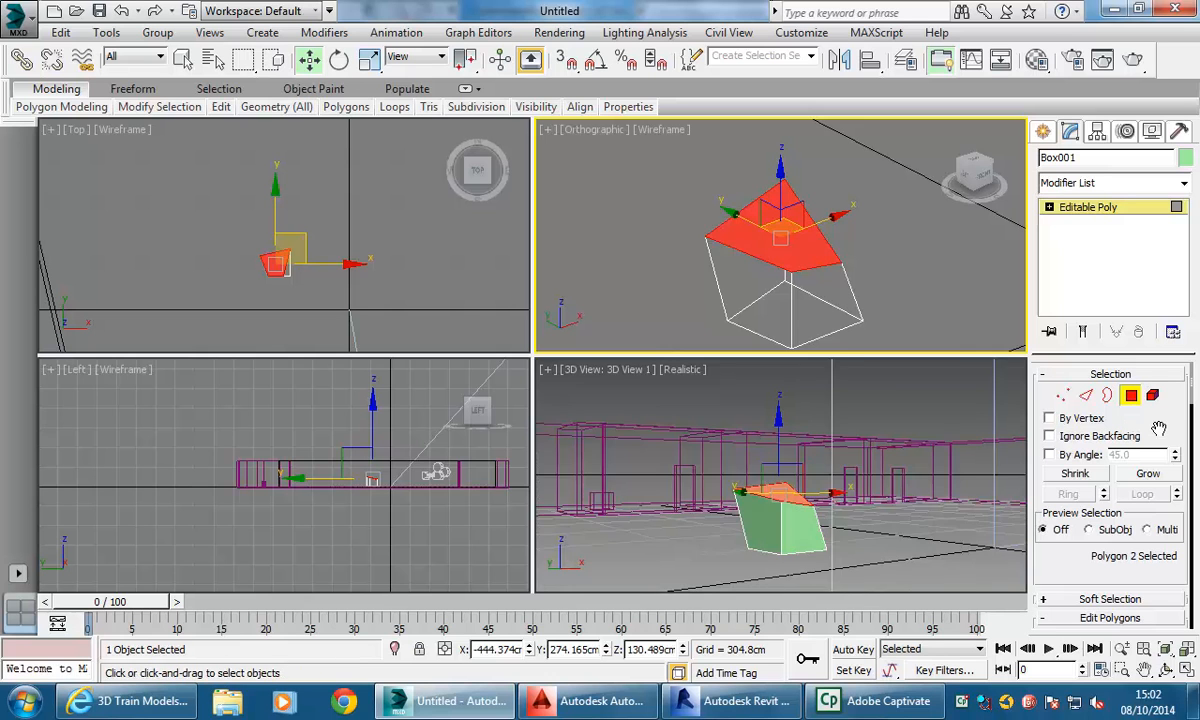
scroll(1193, 430, "down", 3)
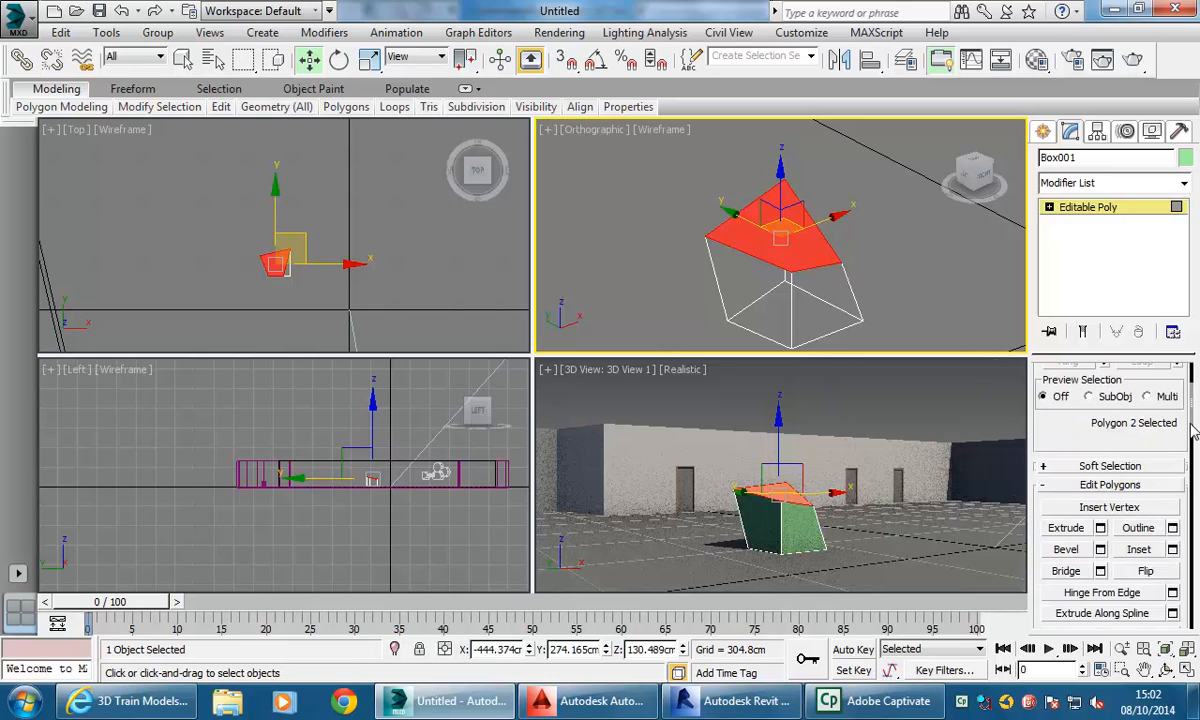
scroll(1193, 410, "down", 6)
scroll(1193, 410, "up", 7)
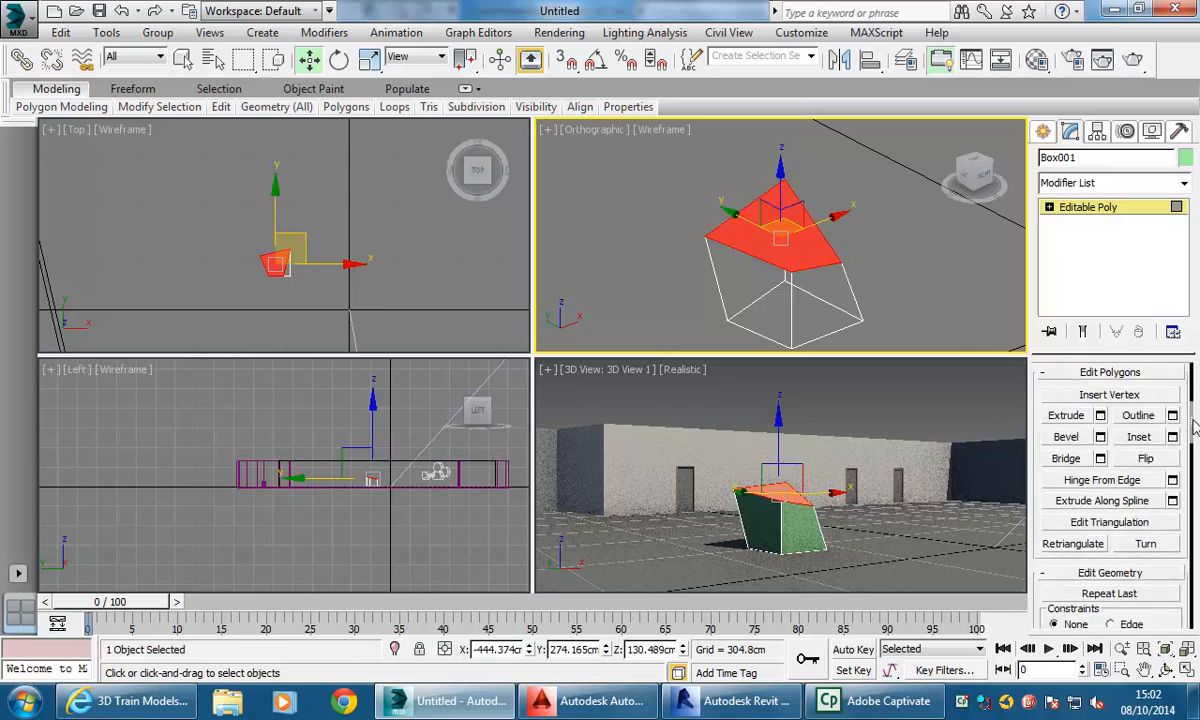
Extrude the box's top face upward until its centre is about 224 cm high.
scroll(1193, 410, "down", 2)
scroll(1193, 410, "down", 3)
scroll(1195, 390, "up", 7)
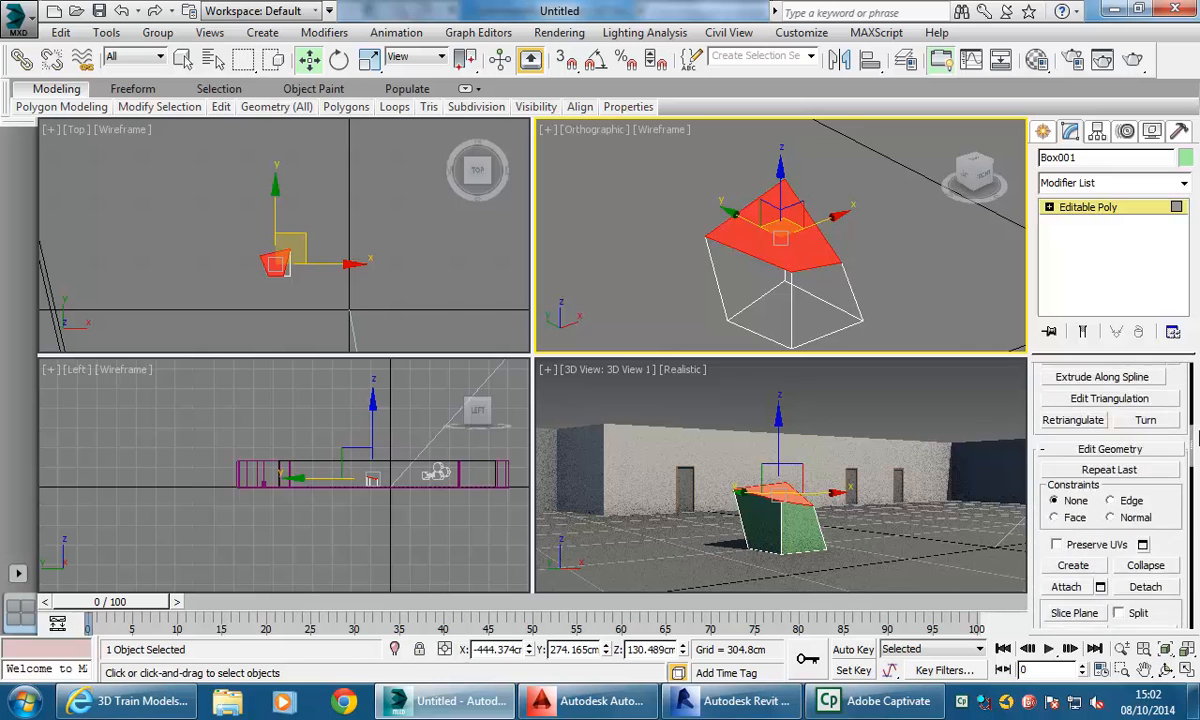
scroll(1092, 405, "down", 1)
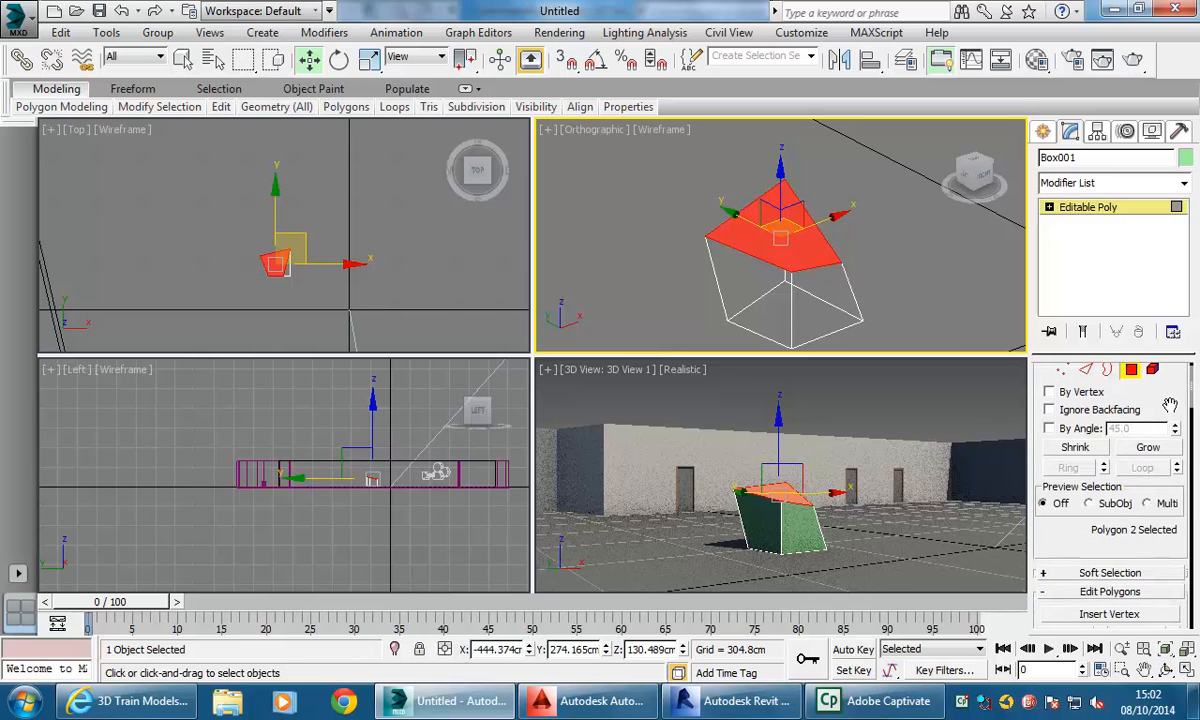
left_click_drag(1071, 545, 1081, 390)
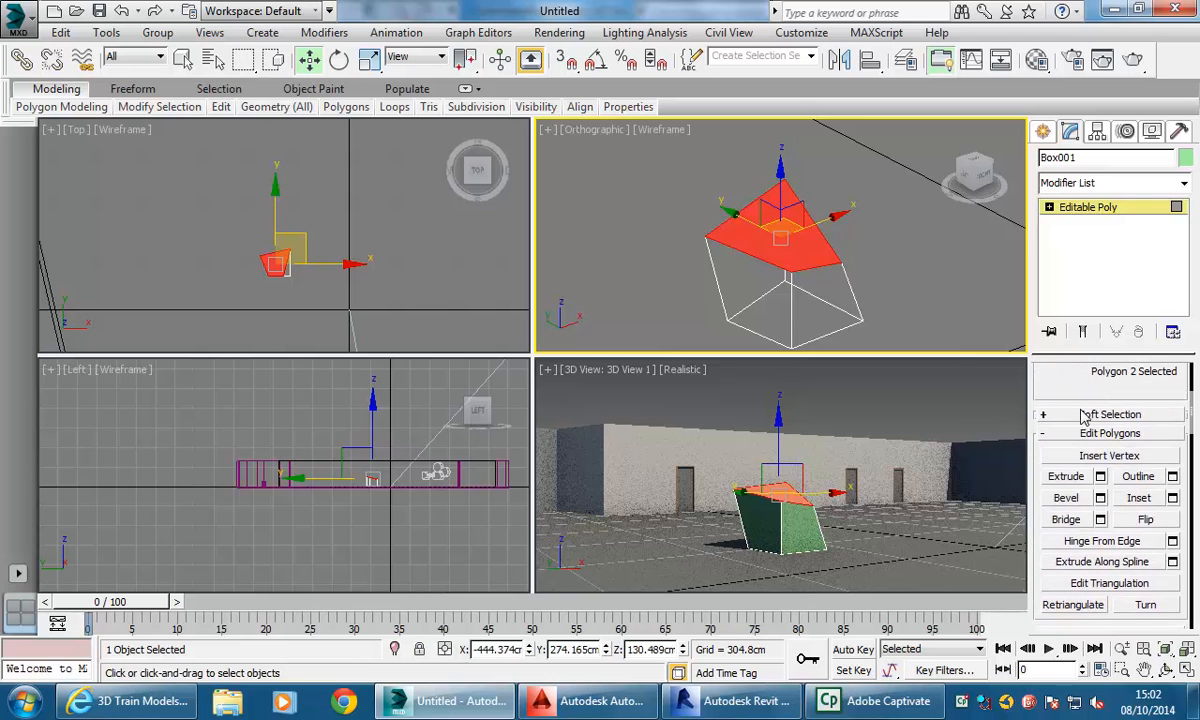
left_click(1066, 477)
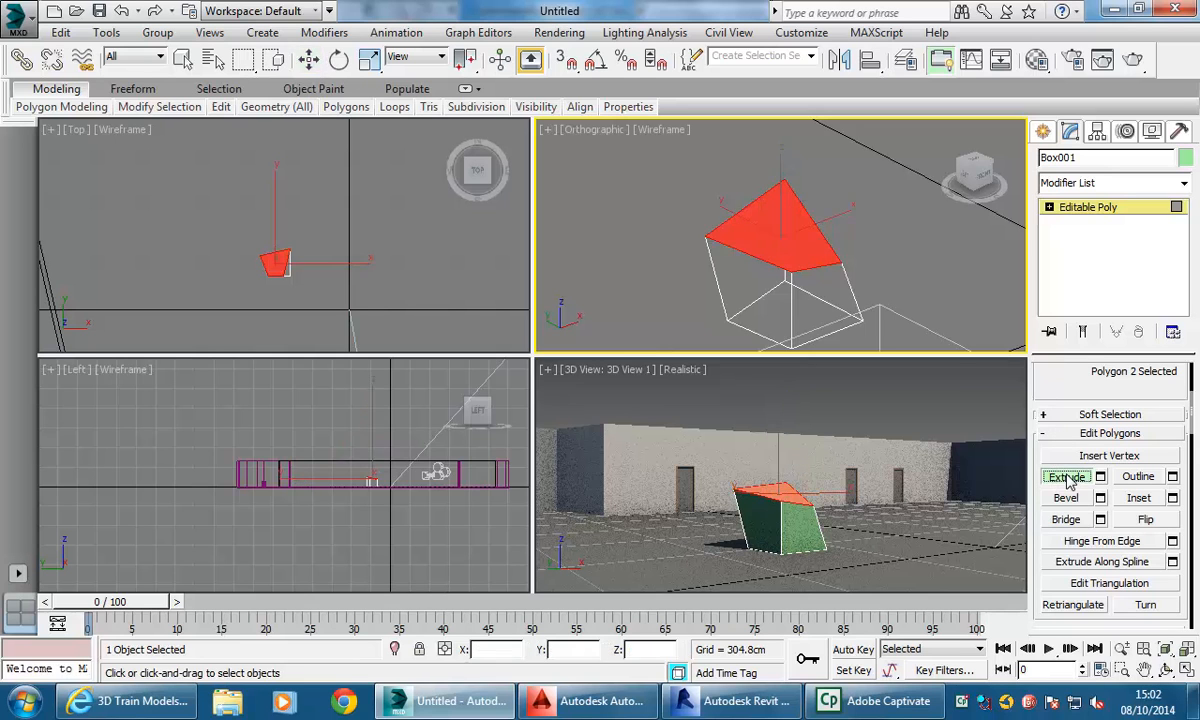
left_click_drag(778, 235, 785, 161)
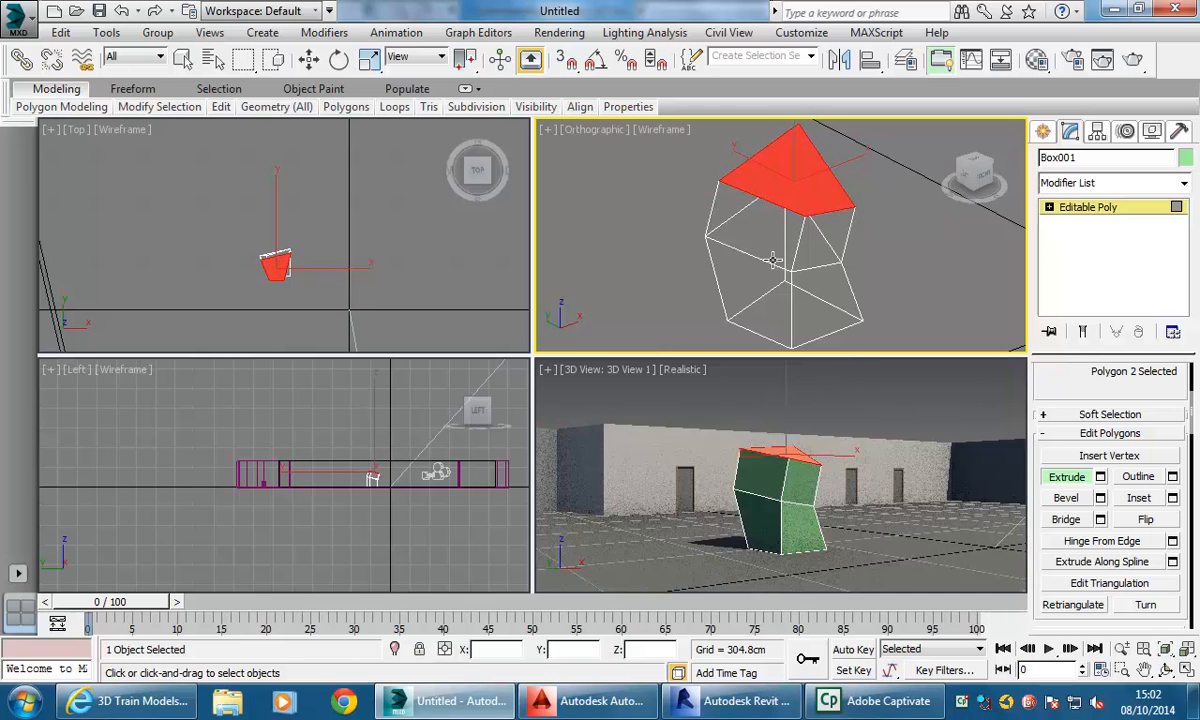
key("w")
middle_click_drag(708, 192, 677, 219)
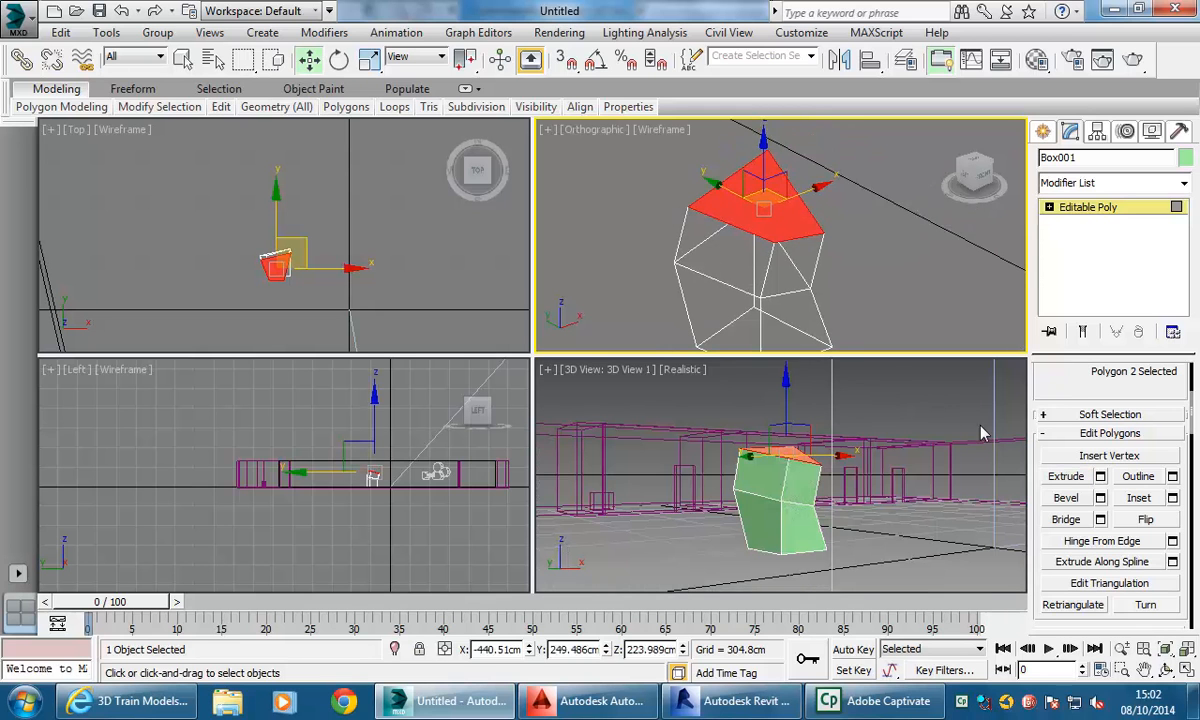
At Vertex level, move the extruded top's maximum X, minimum Y corner along X to about X -394 cm.
scroll(1062, 390, "up", 5)
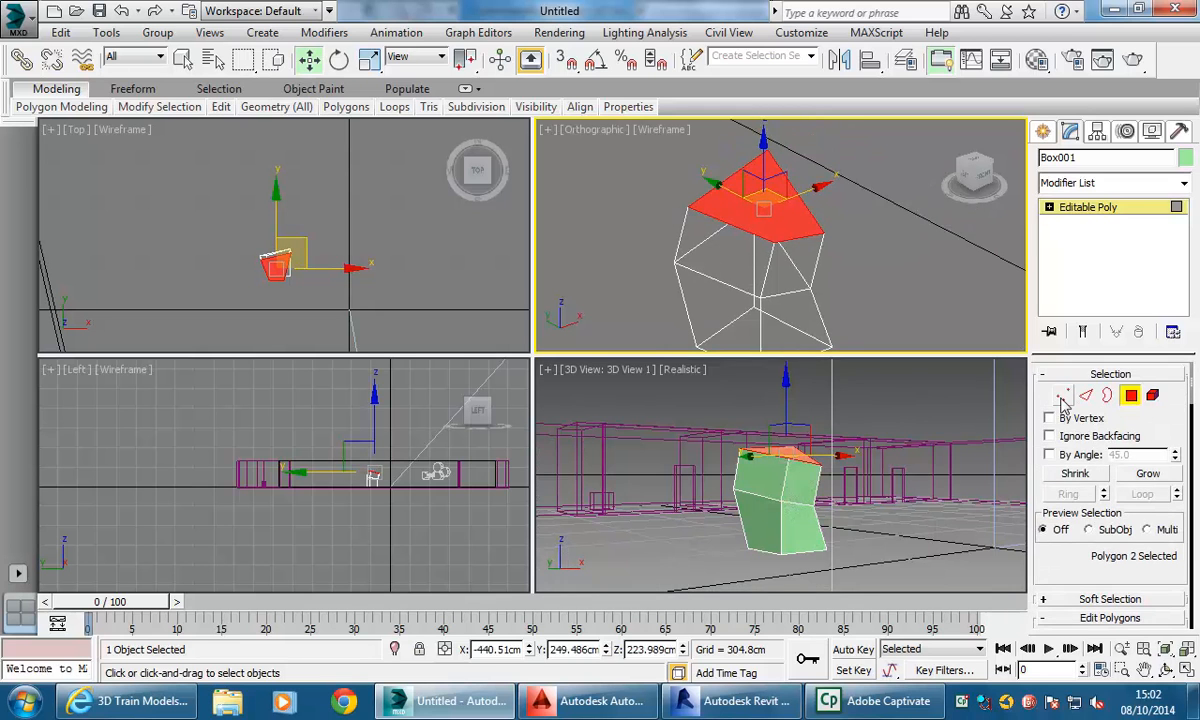
left_click(1062, 396)
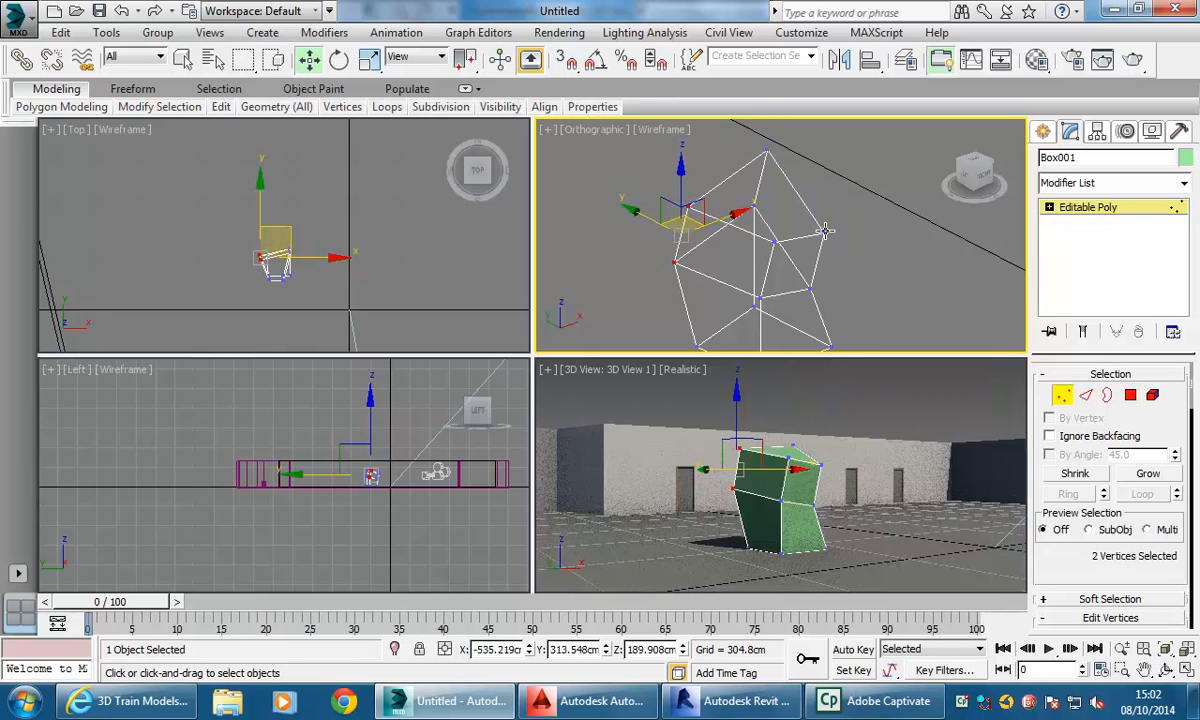
left_click(825, 231)
middle_click_drag(785, 169, 780, 193)
left_click_drag(834, 241, 868, 235)
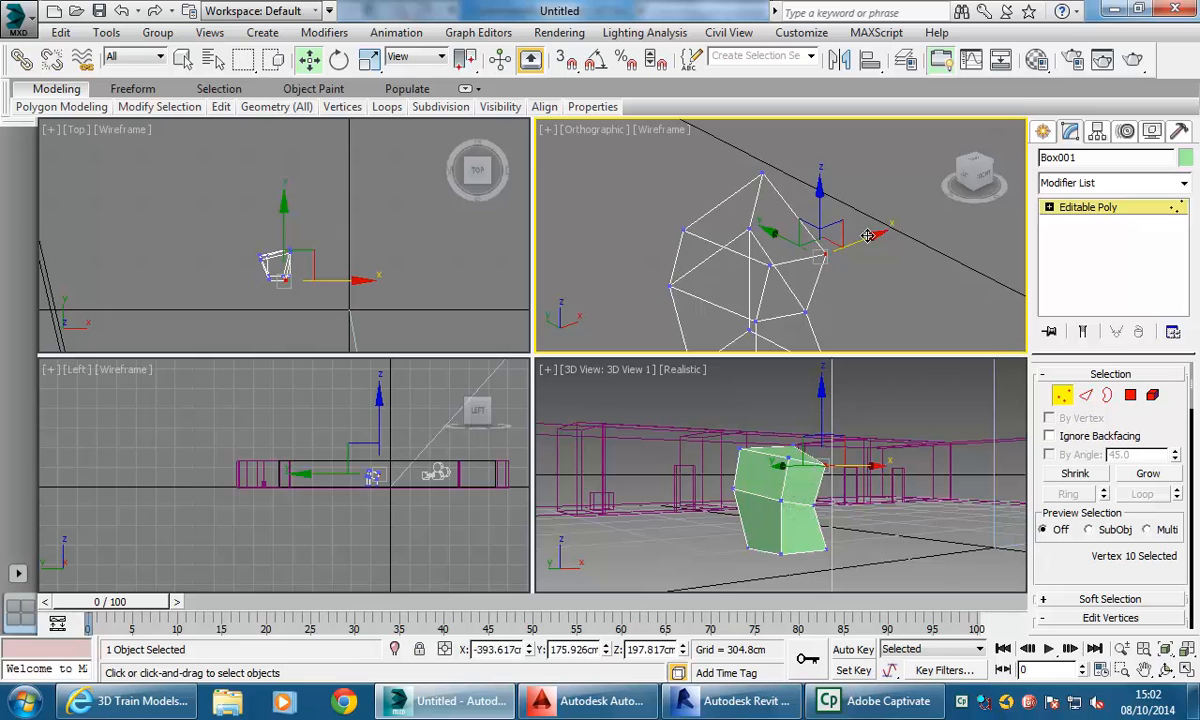
Move the top's maximum X, maximum Y vertex to about X -397 cm, Y 308 cm, and lower the minimum X, maximum Y vertex to about 219 cm.
left_click(762, 174)
left_click_drag(776, 159, 684, 234)
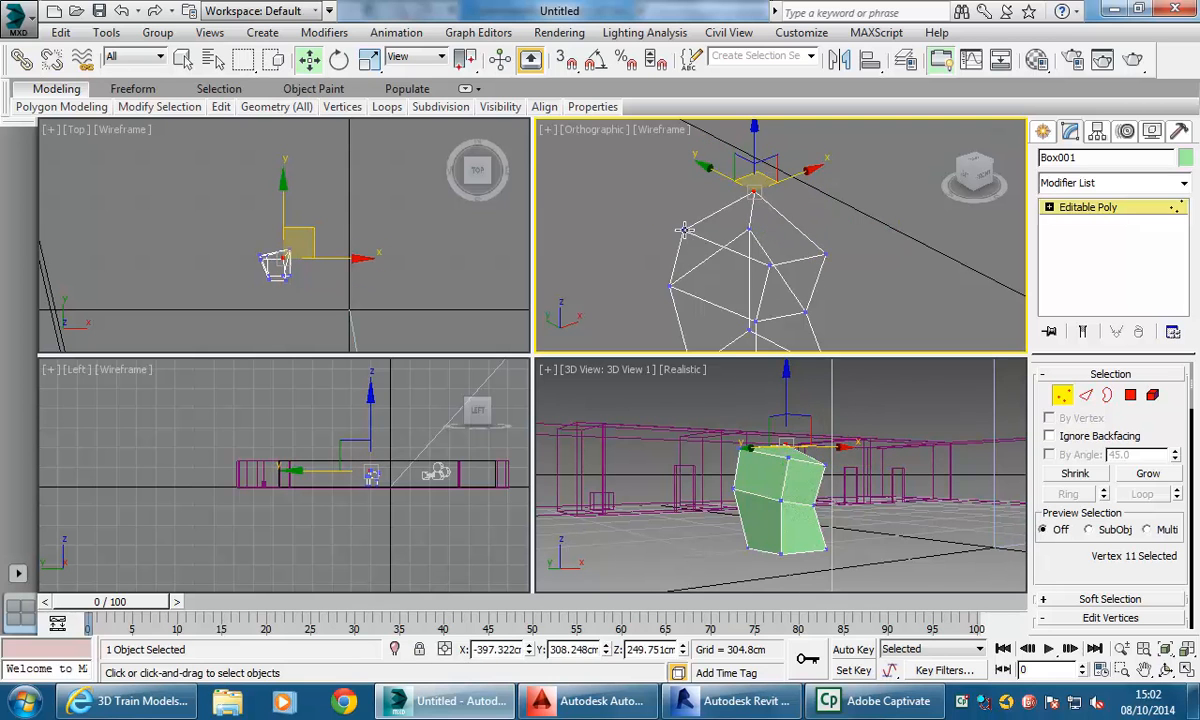
left_click(684, 231)
left_click_drag(683, 180, 683, 192)
middle_click_drag(660, 229, 636, 234)
scroll(664, 244, "down", 2)
scroll(664, 244, "up", 2)
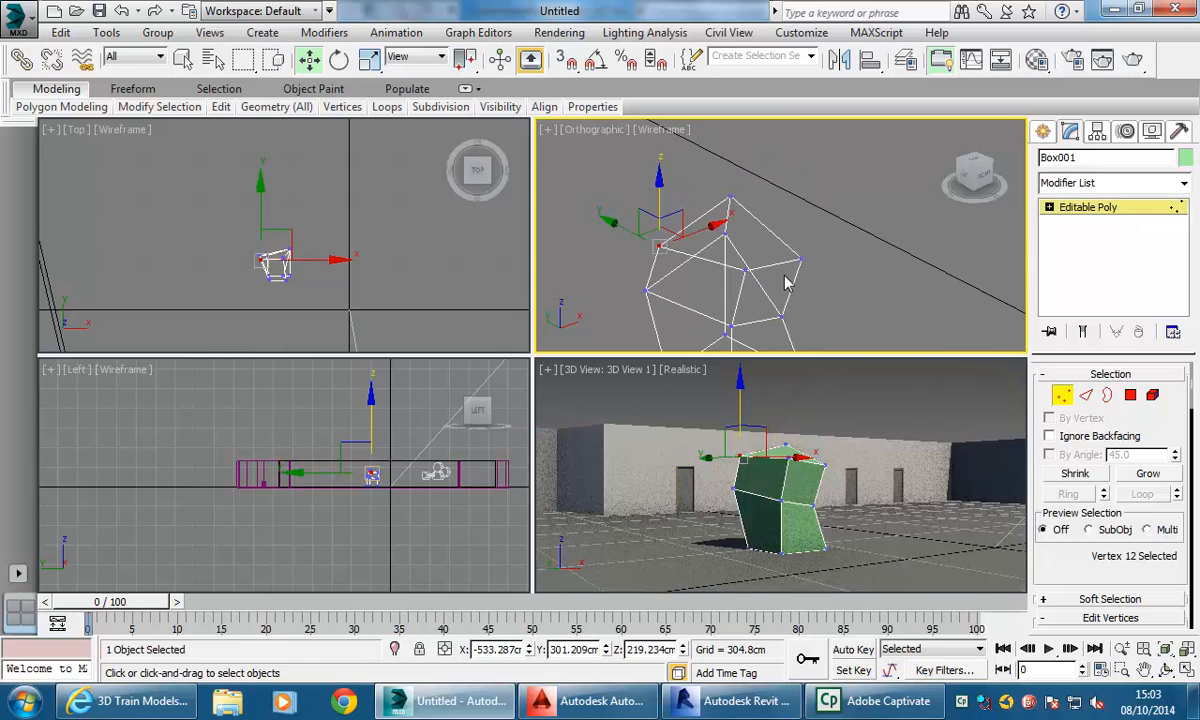
Lower the top face's minimum X edge by about 21 cm, and lower the whole face to a centre height of about 201 cm.
left_click(1085, 395)
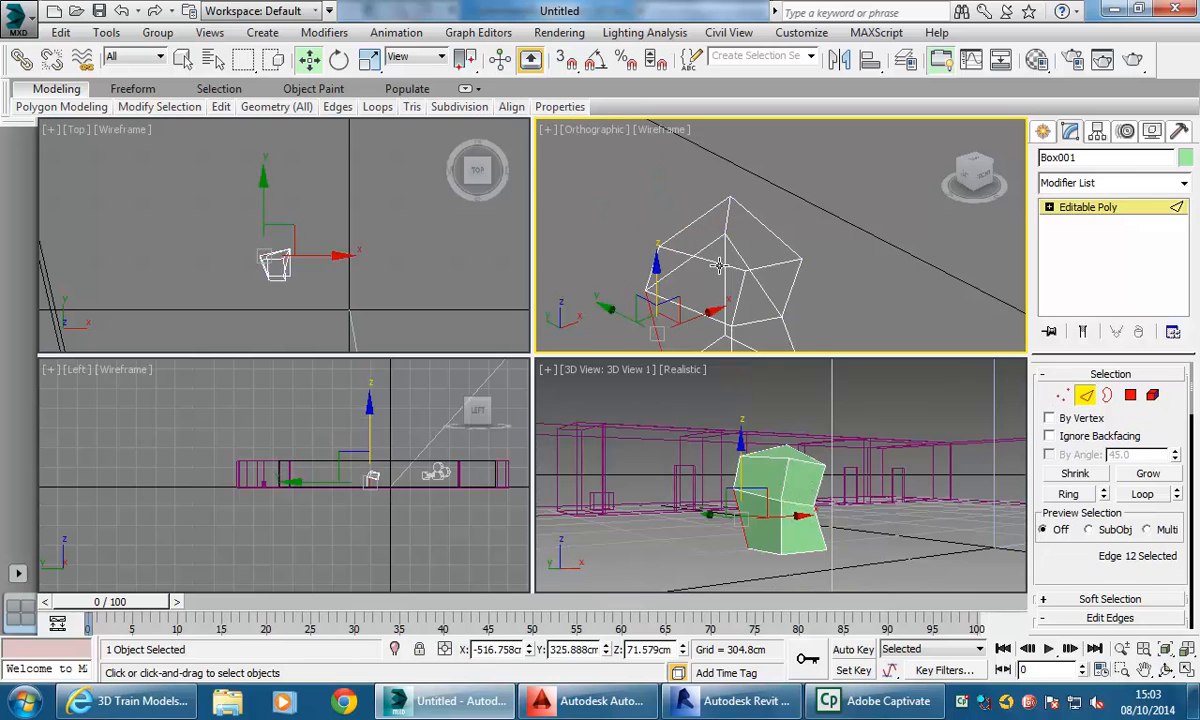
left_click(704, 230)
left_click_drag(703, 198, 703, 213)
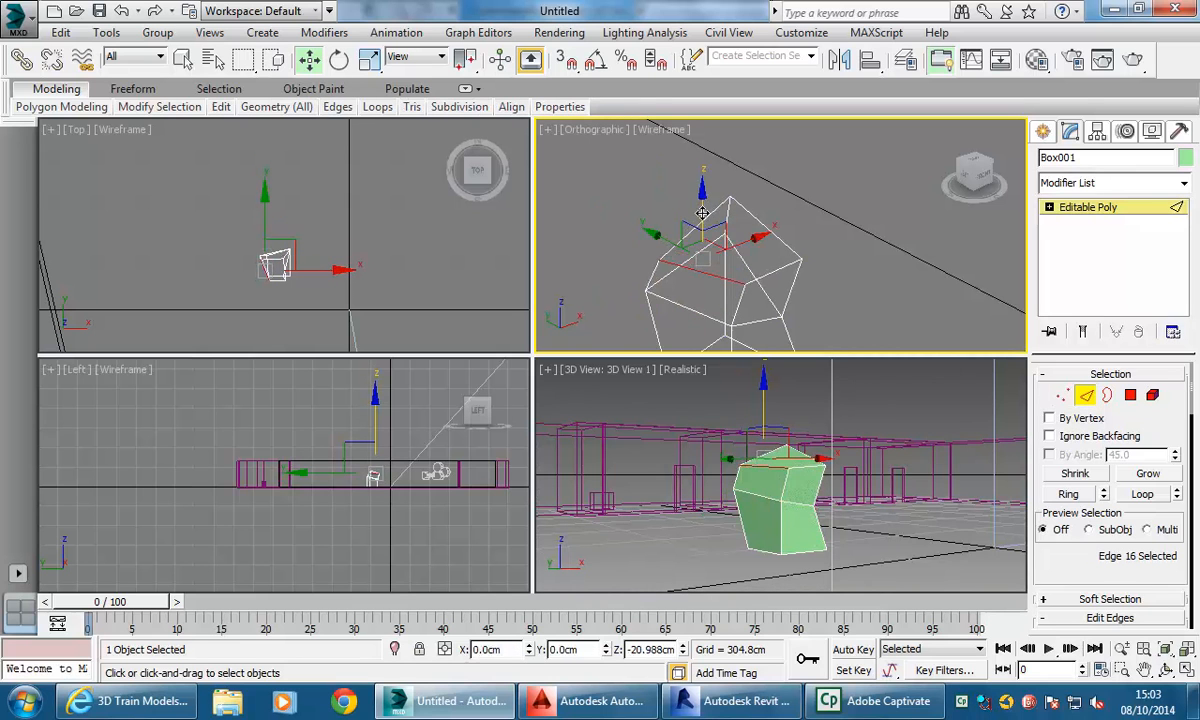
left_click(1130, 395)
left_click(770, 262)
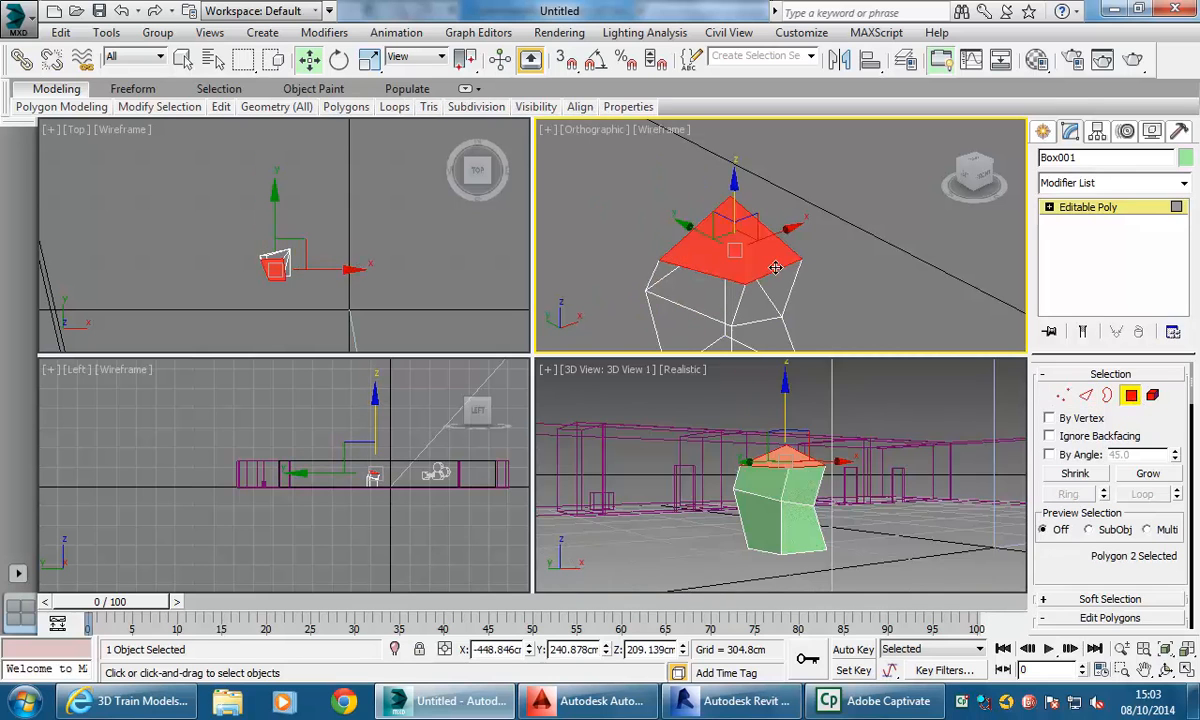
left_click_drag(735, 188, 735, 194)
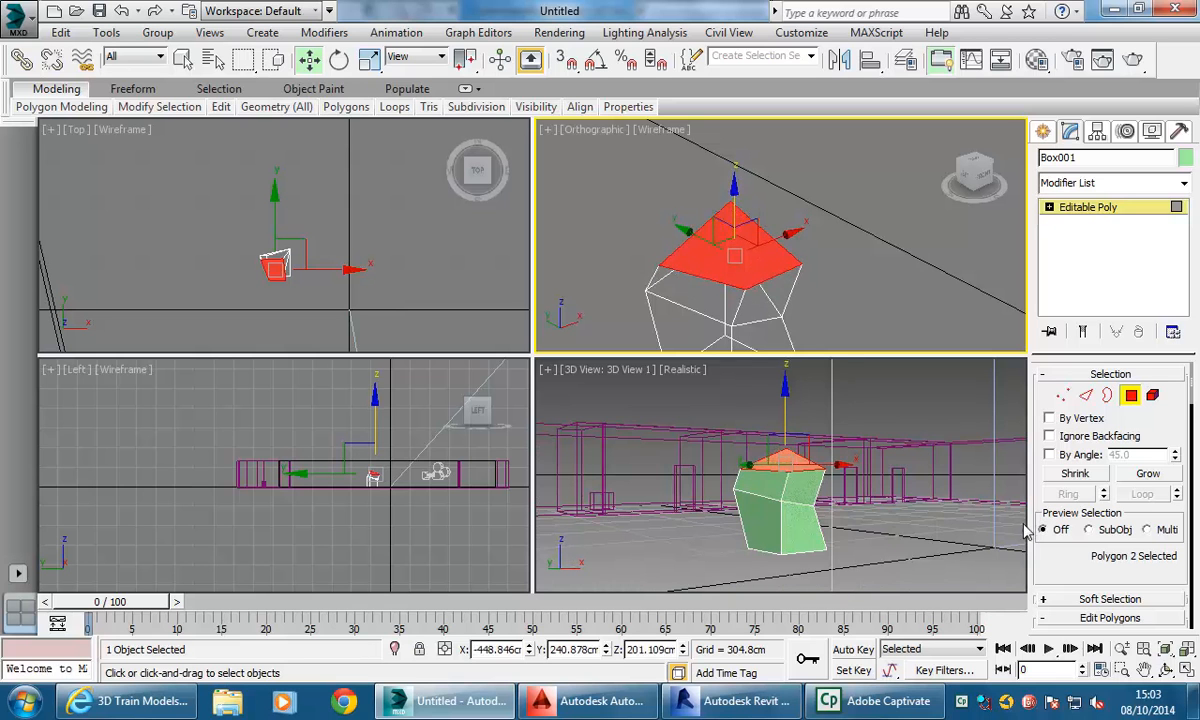
Extrude the top polygon again until its centre is about 299 cm high.
scroll(1055, 530, "down", 5)
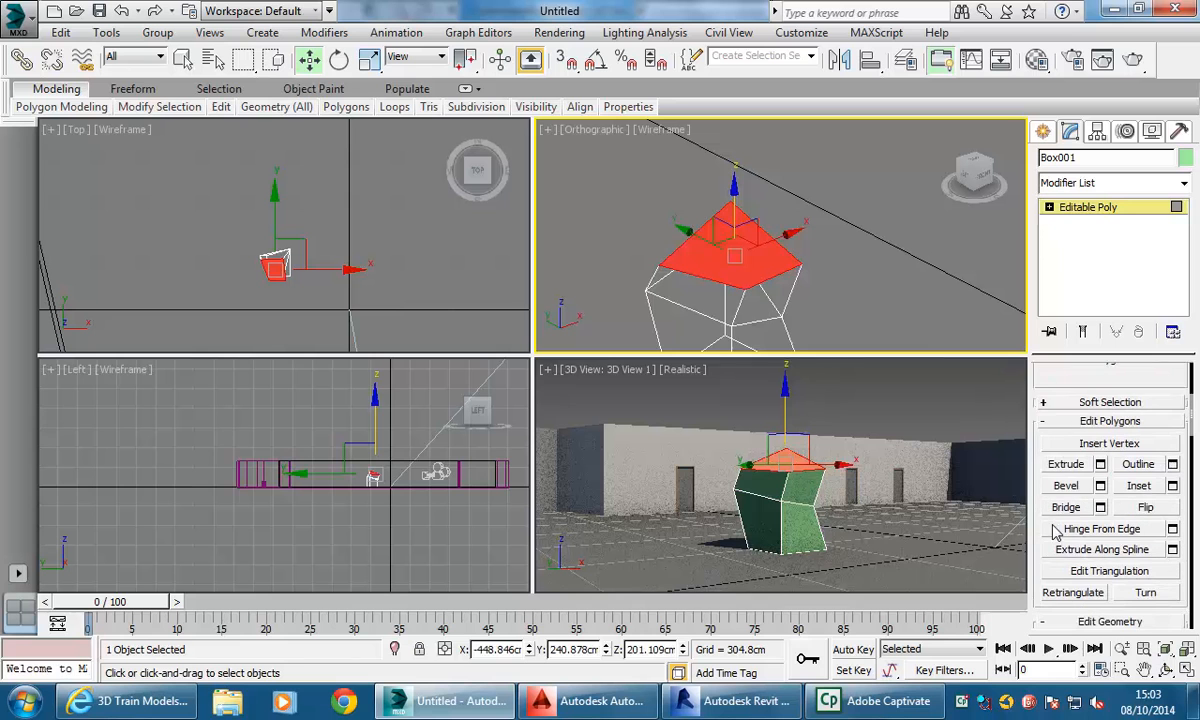
left_click(1066, 464)
left_click_drag(728, 244, 721, 177)
scroll(663, 216, "up", 3)
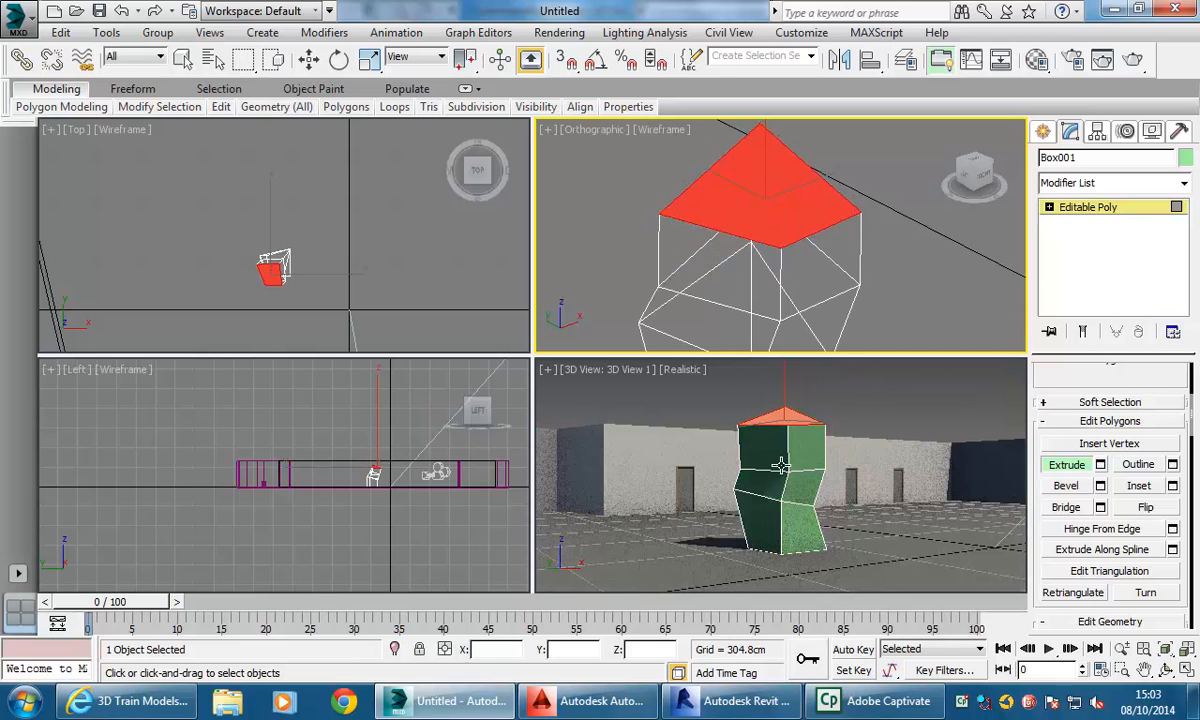
middle_click_drag(711, 240, 681, 188, "alt")
middle_click_drag(718, 230, 722, 236, "alt")
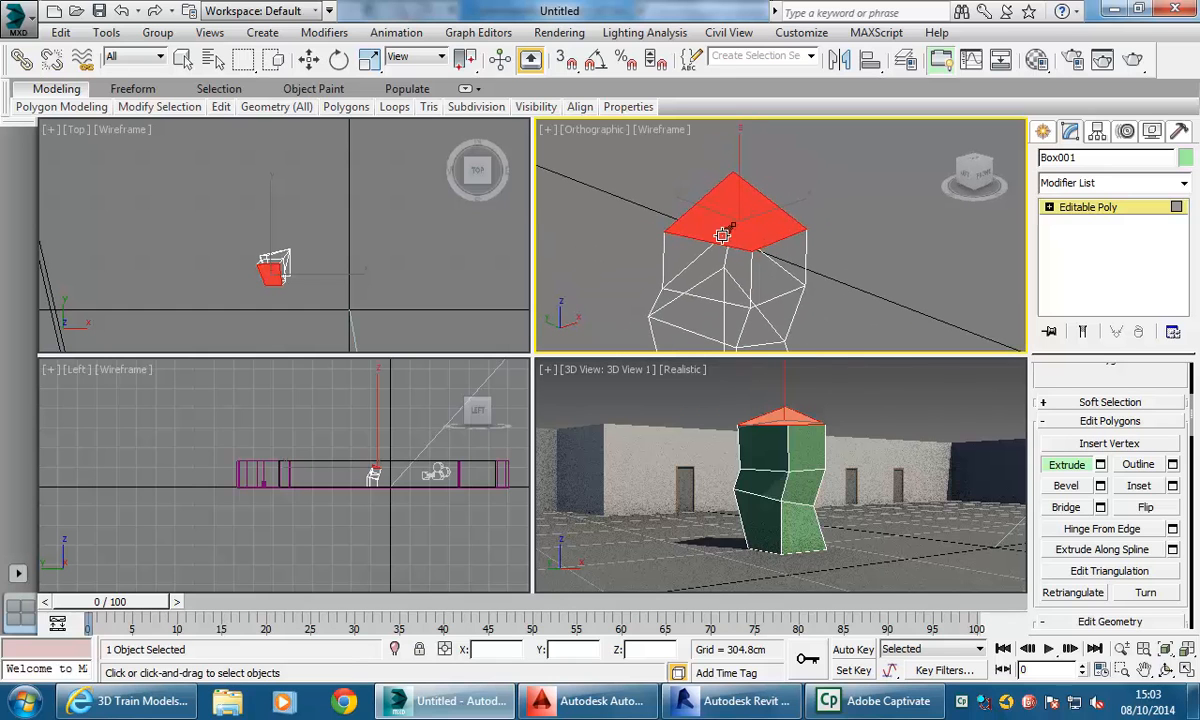
Try a further short extrusion of the top polygon and undo it.
left_click(1067, 465)
left_click_drag(707, 205, 757, 173)
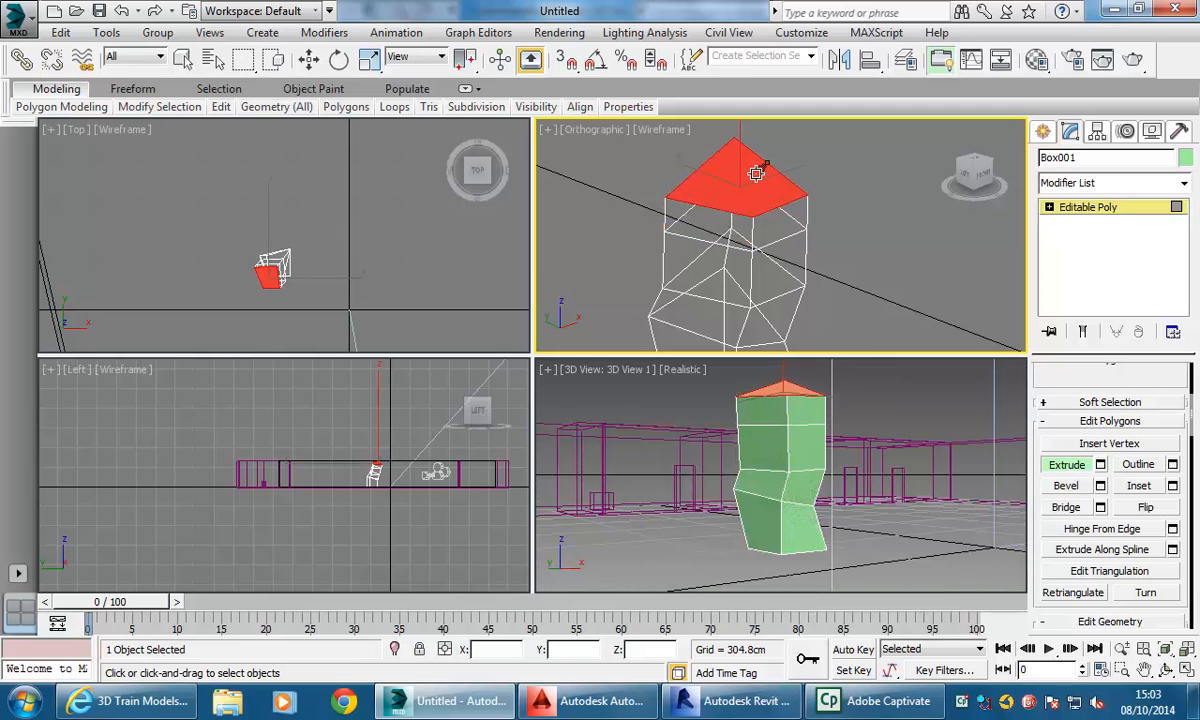
left_click(121, 12)
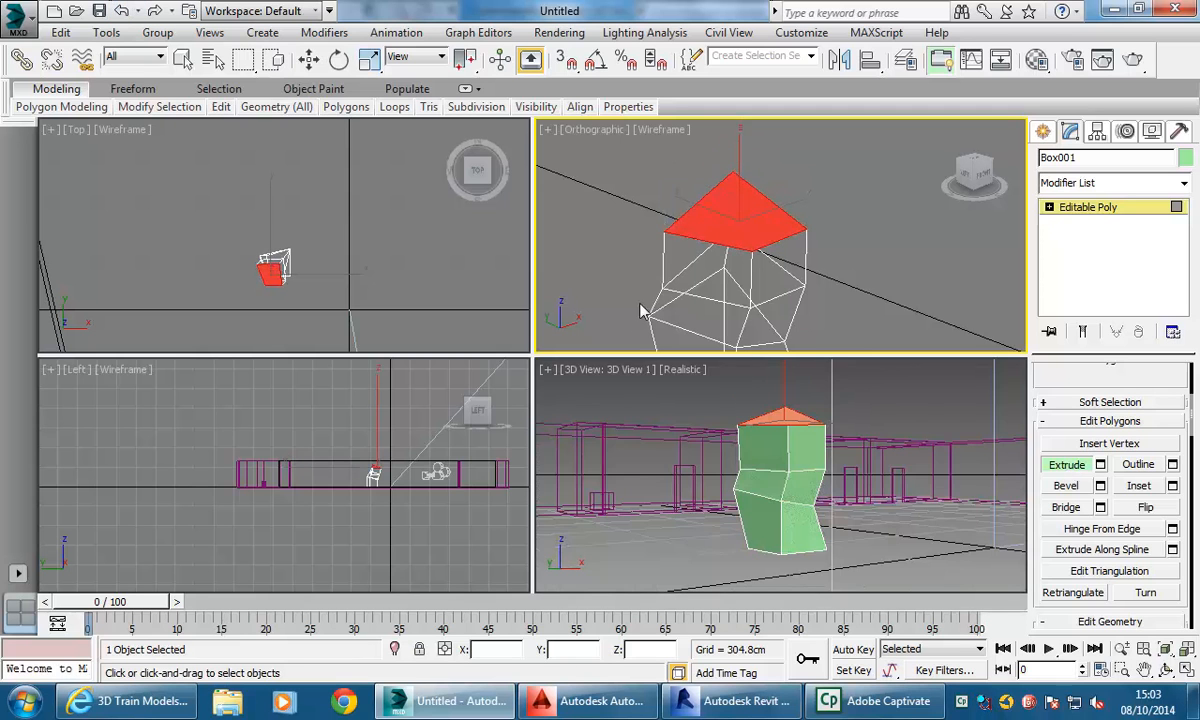
At Vertex level, lower the minimum Y corner vertex on the minimum X side of the new top.
key("w")
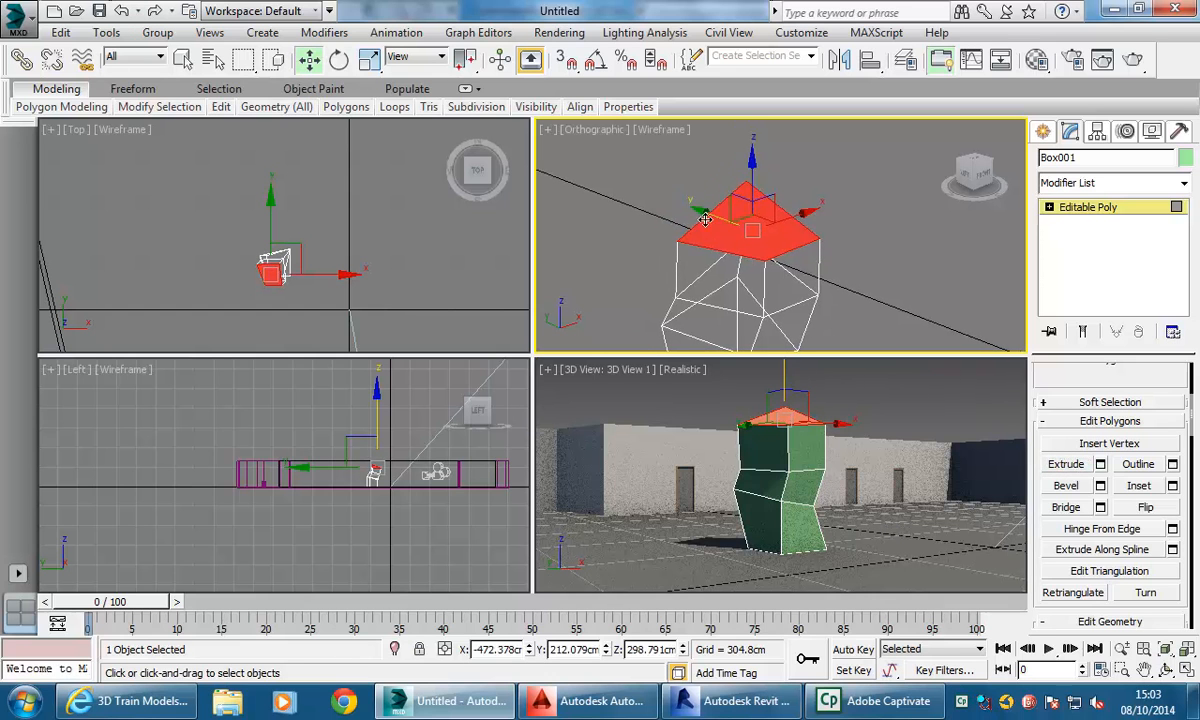
scroll(700, 290, "down", 2)
scroll(1041, 376, "up", 5)
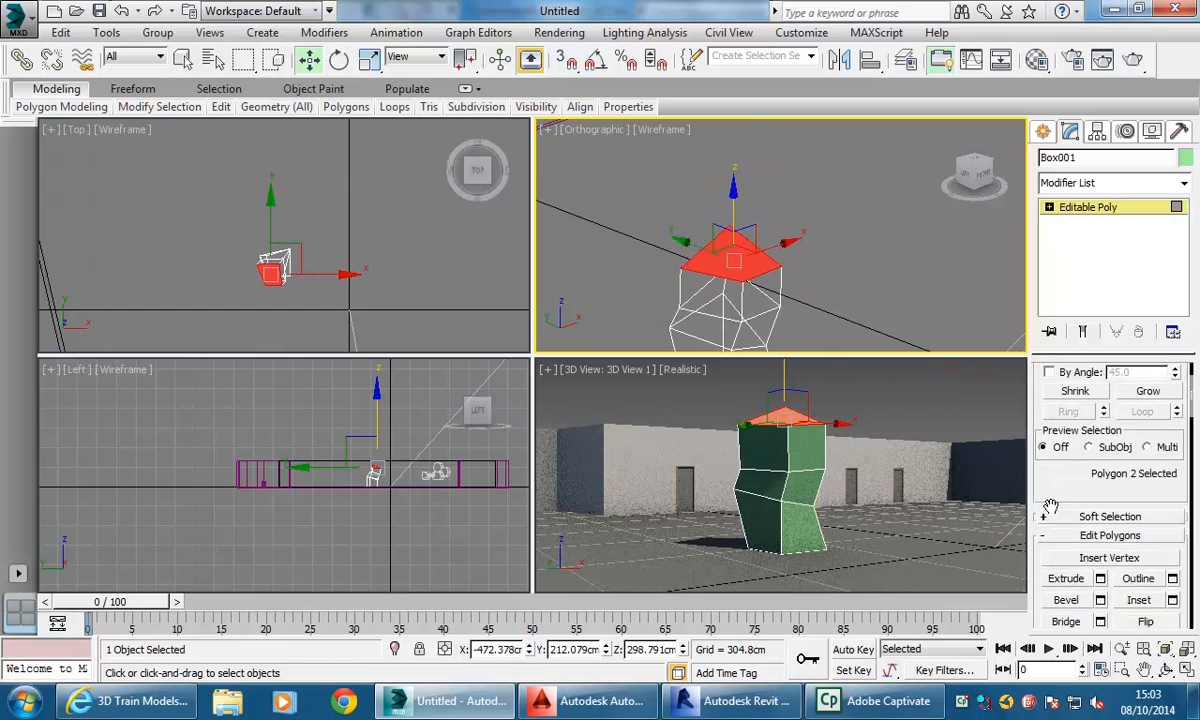
left_click(1062, 395)
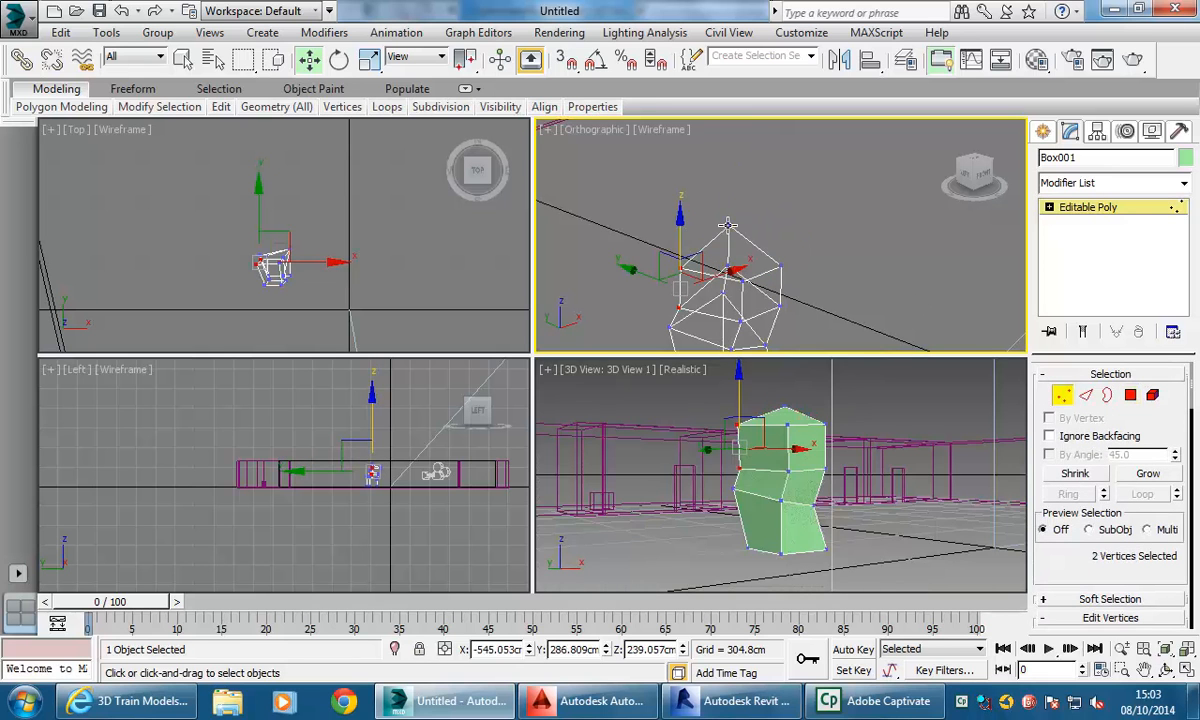
left_click(745, 252)
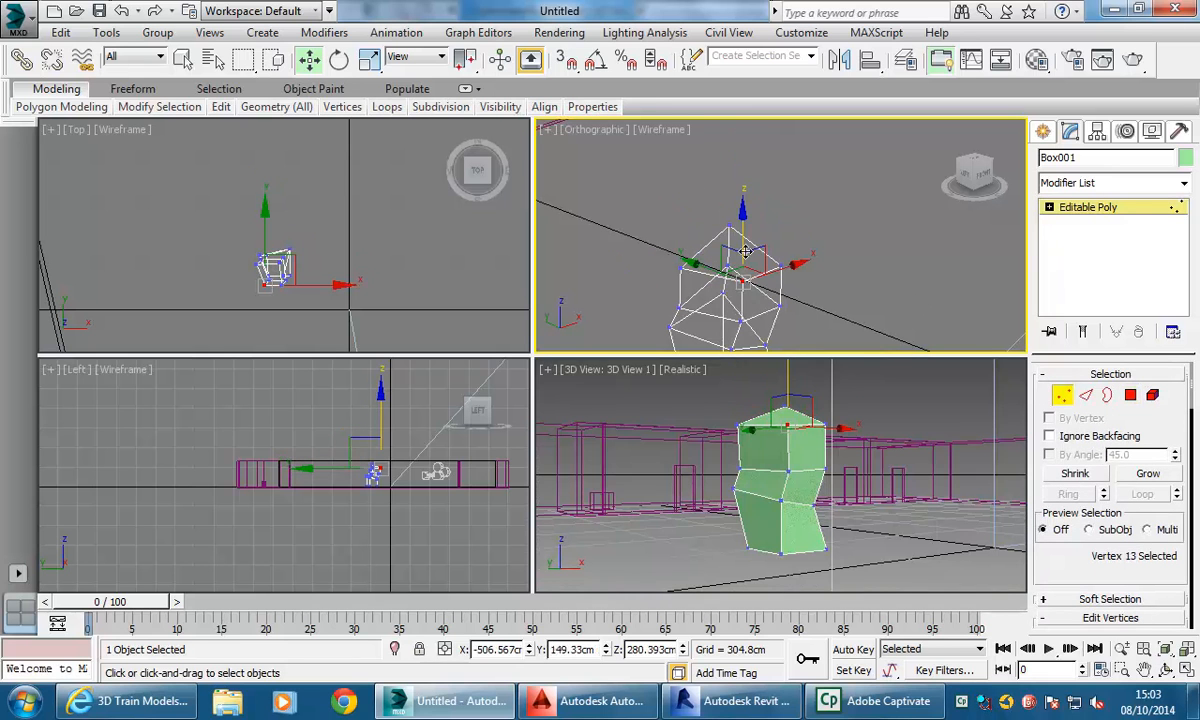
left_click_drag(745, 236, 698, 263)
Move the top's minimum X, maximum Y vertex to about X -538 cm, Y 242 cm and leave vertex editing.
left_click(682, 266)
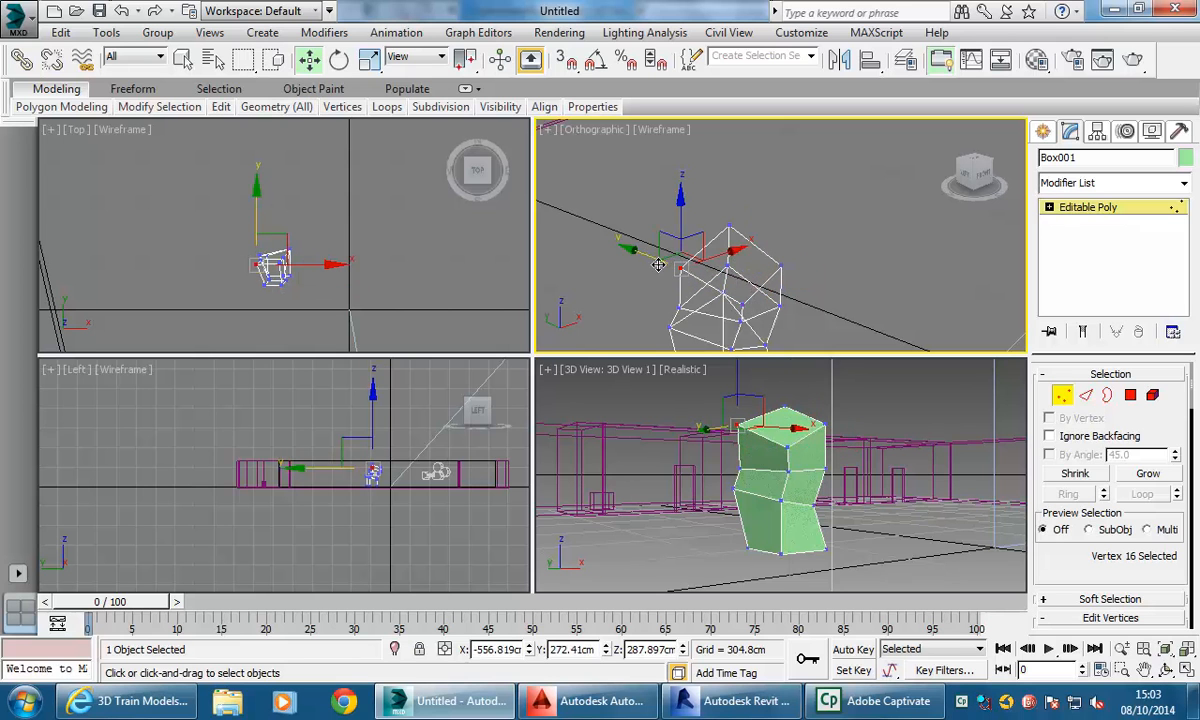
left_click_drag(688, 253, 706, 256)
scroll(686, 285, "up", 3)
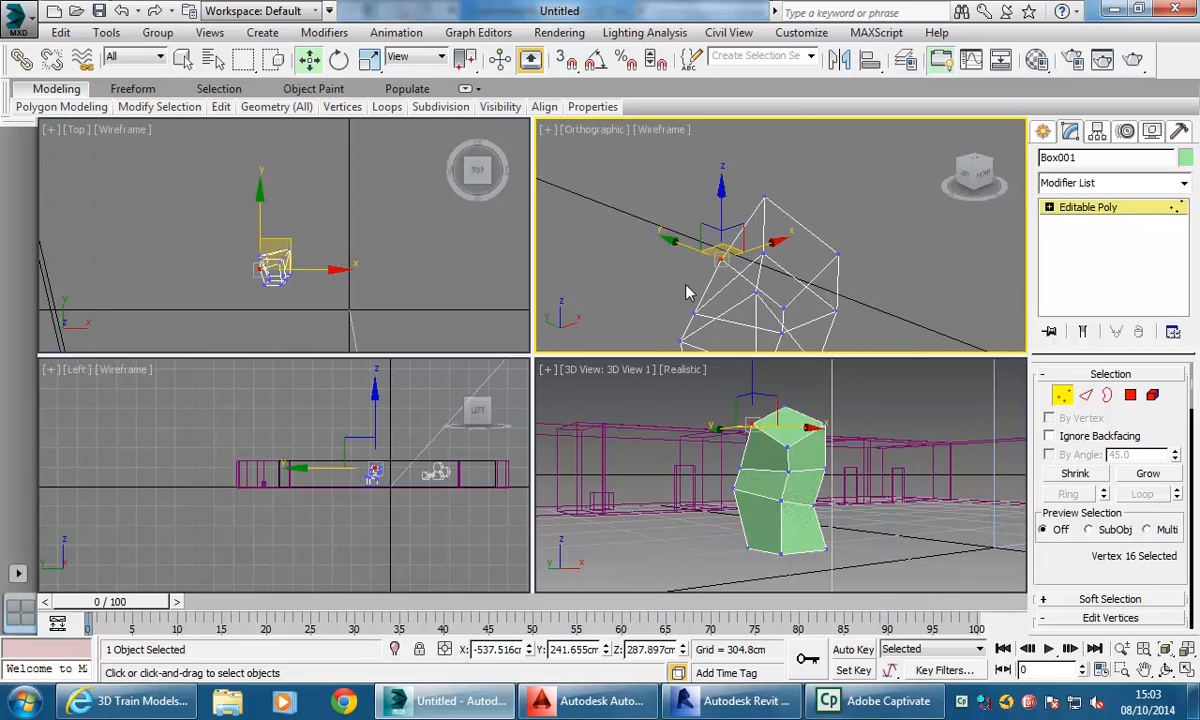
left_click(1064, 398)
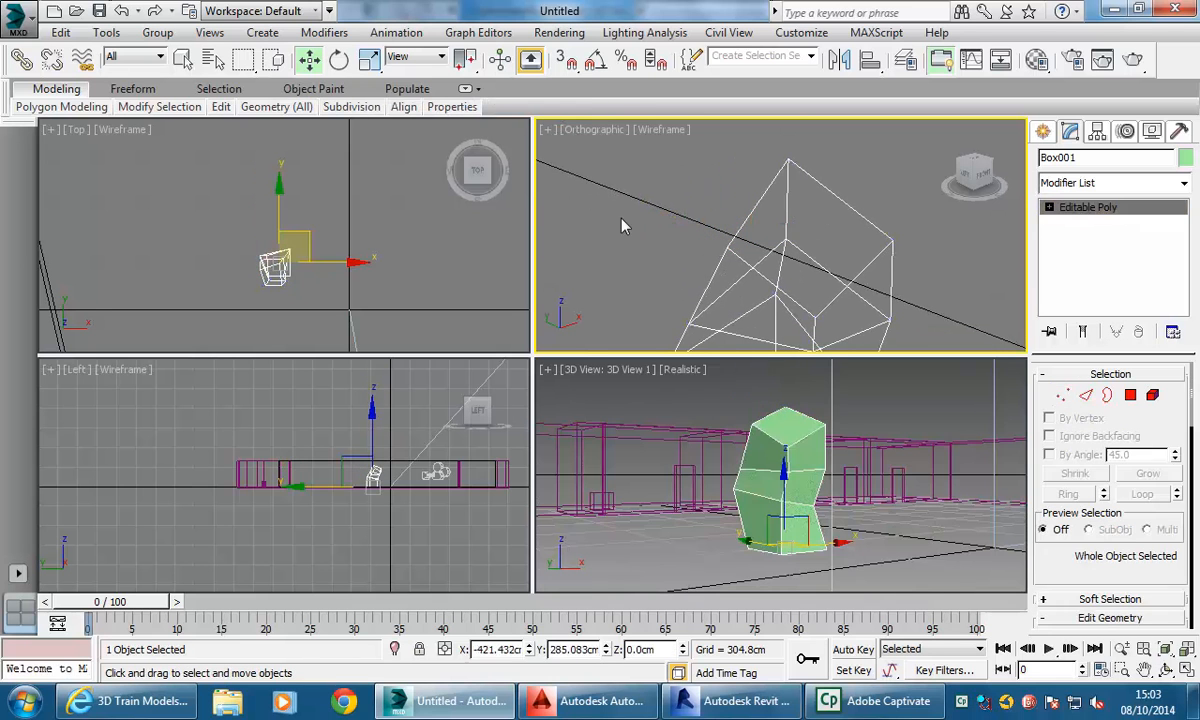
Deselect the reshaped box and examine its faceted form in the camera view.
left_click(652, 258)
left_click(714, 498)
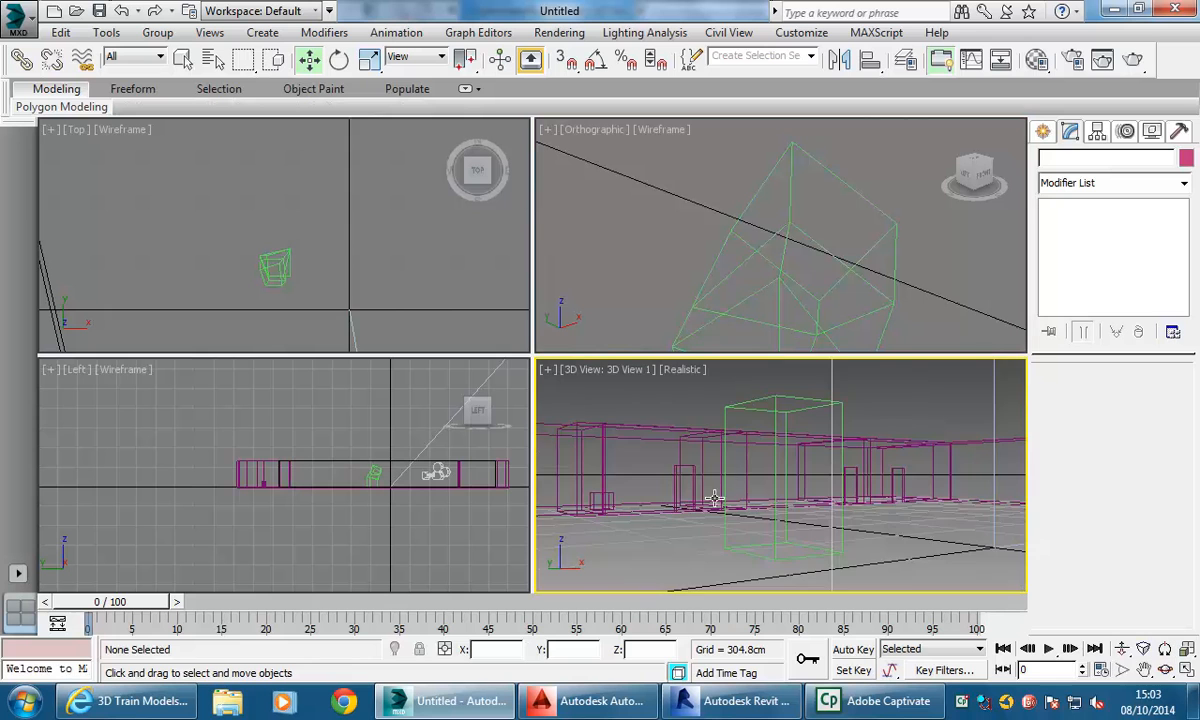
left_click(772, 430)
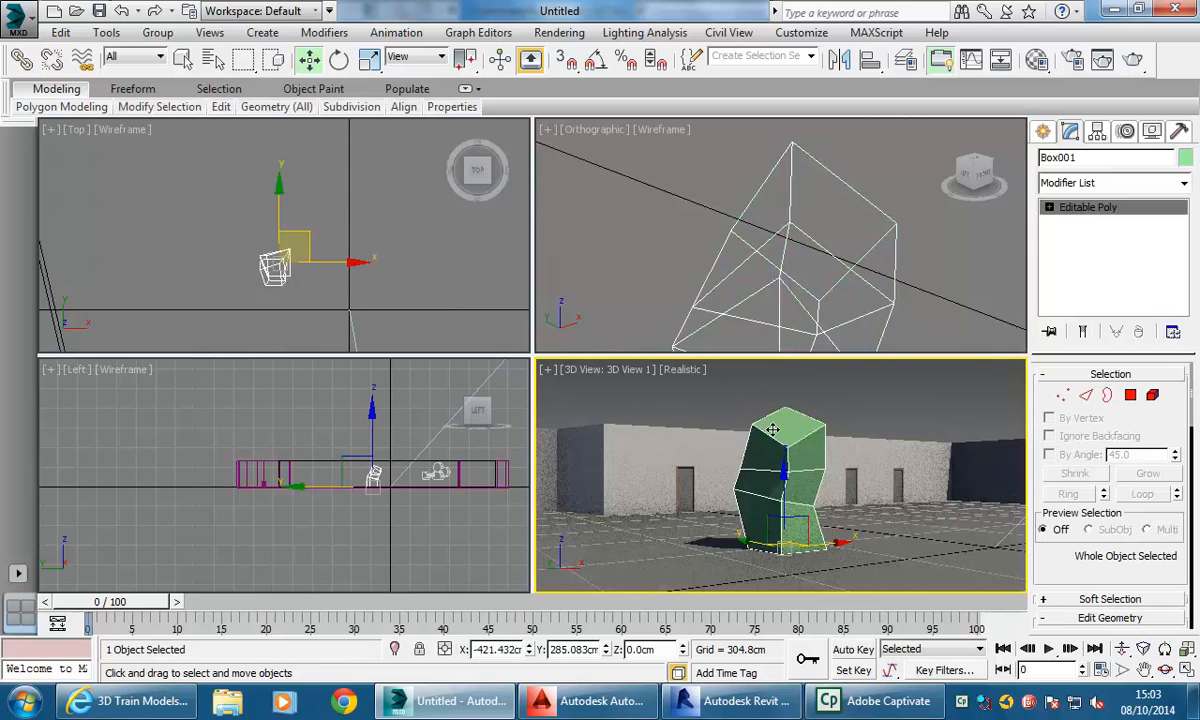
left_click(724, 397)
left_click(789, 461)
left_click(728, 408)
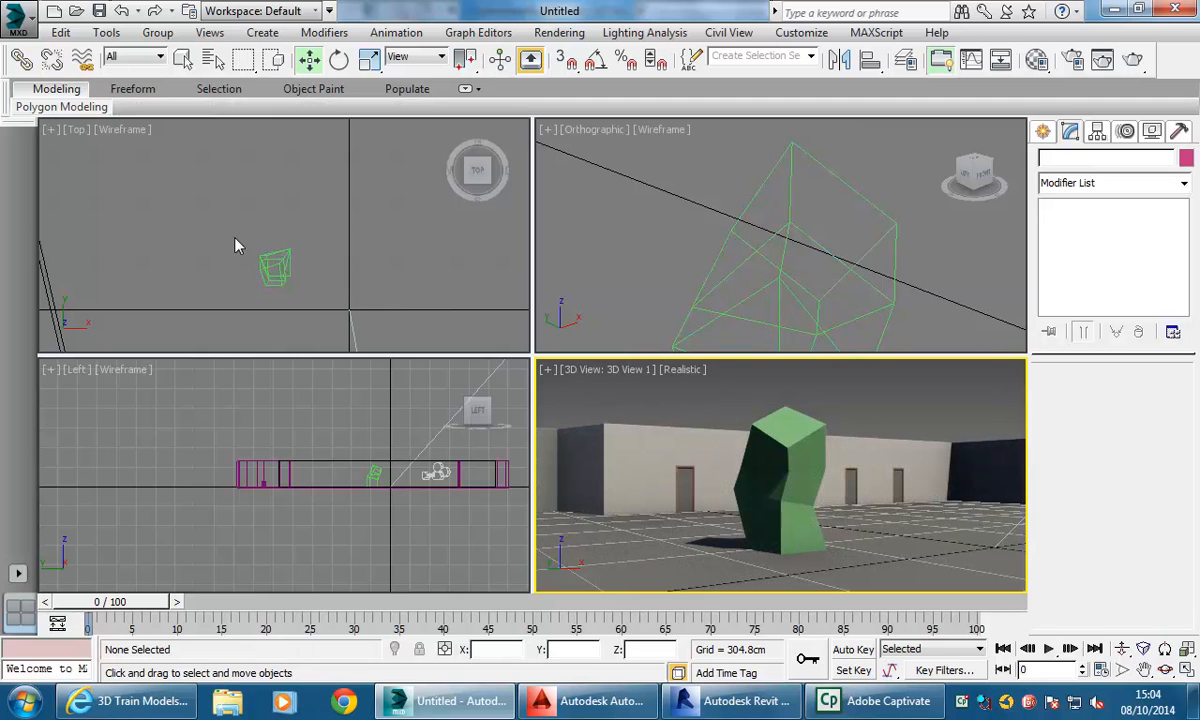
In the Top view, create a long, thin, low box running along X across the base of the faceted object.
middle_click(232, 265)
scroll(233, 266, "up", 5)
middle_click_drag(233, 266, 137, 247)
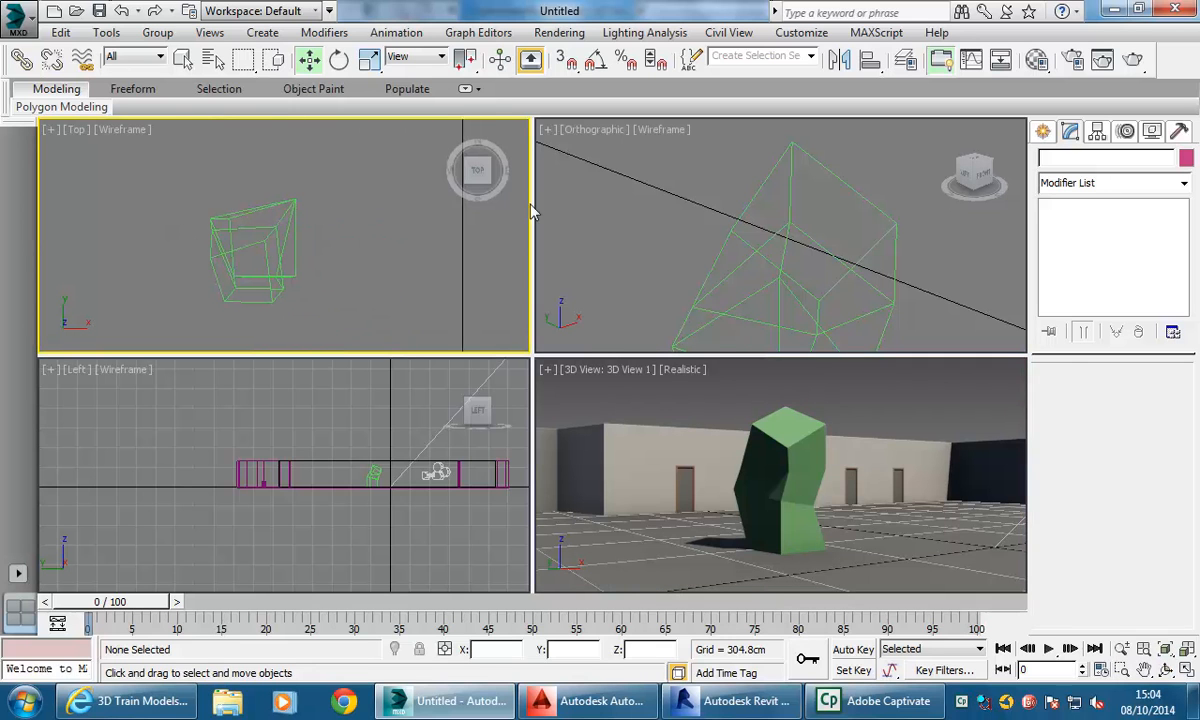
left_click(1042, 132)
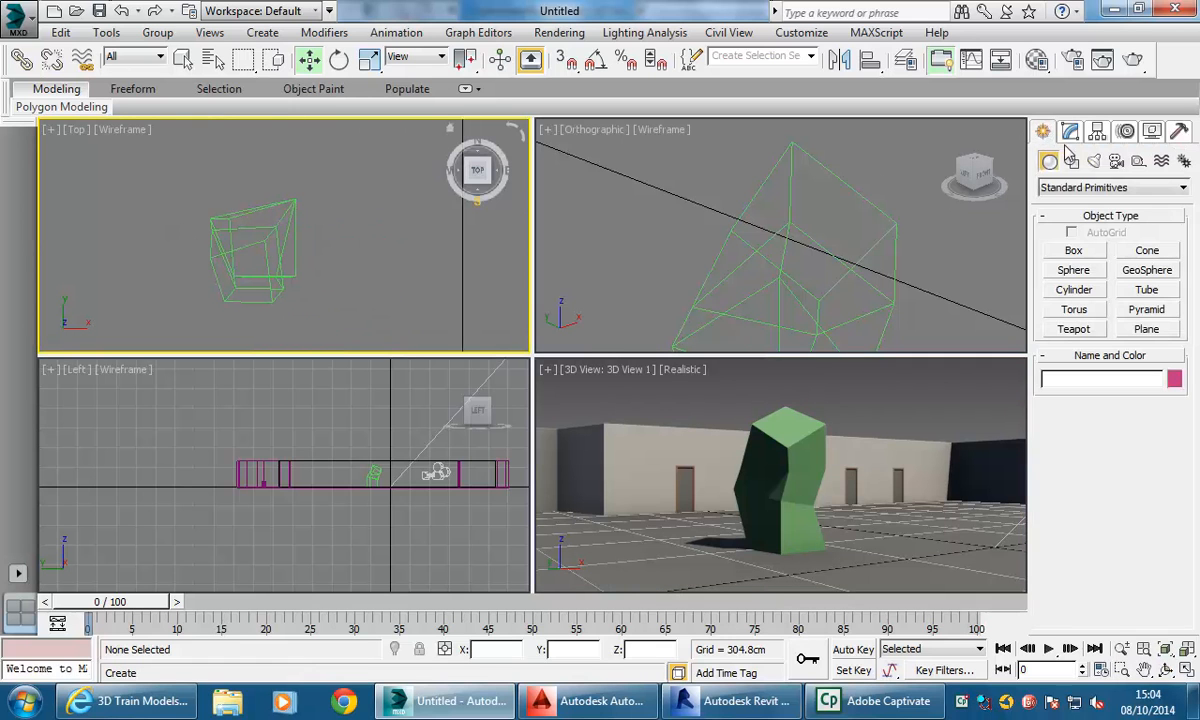
left_click(1070, 251)
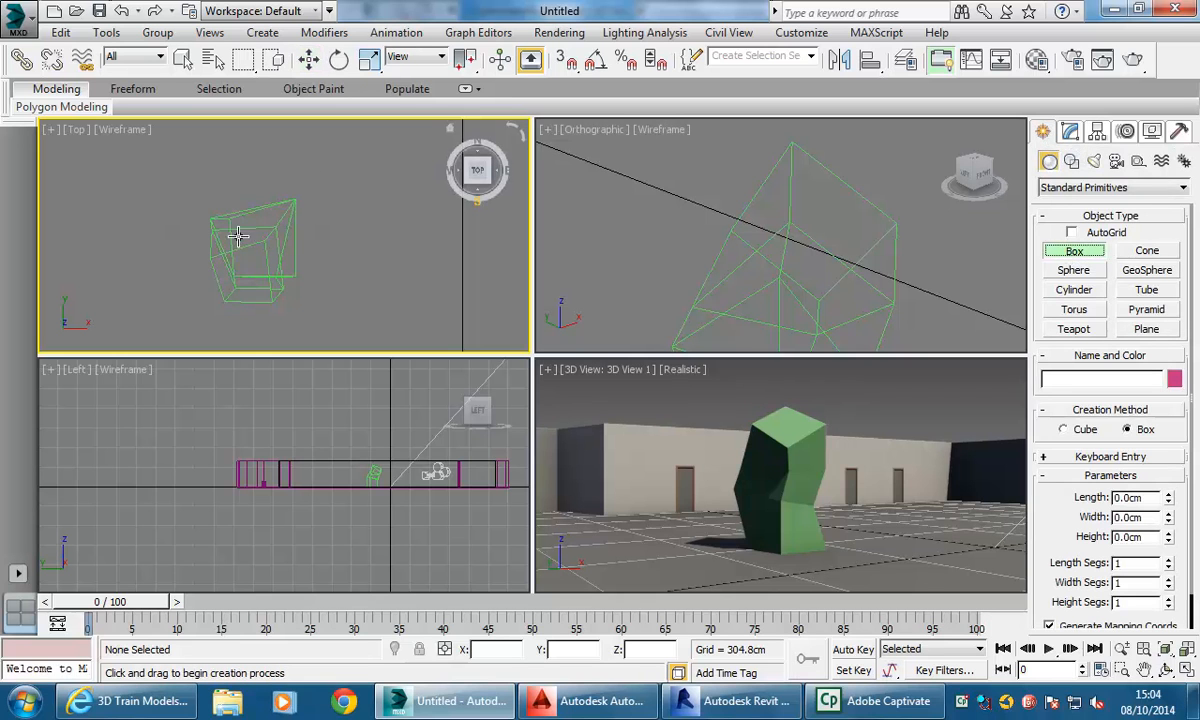
scroll(225, 250, "up", 5)
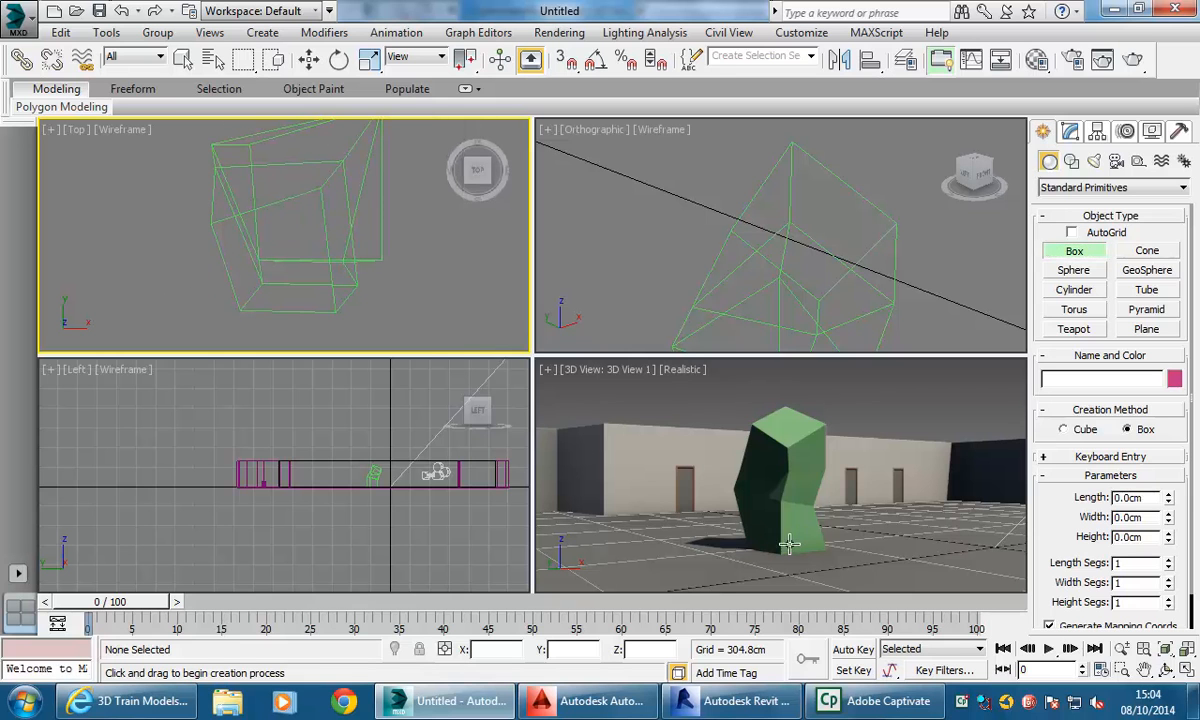
middle_click_drag(231, 265, 208, 277)
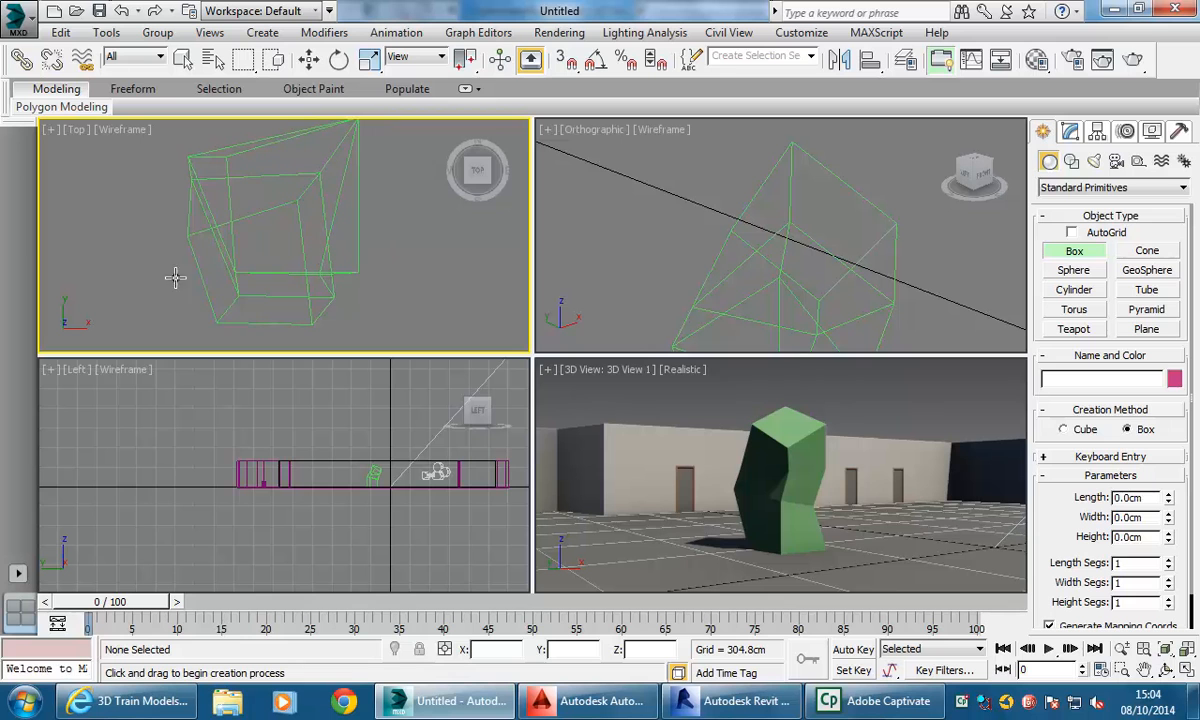
left_click_drag(110, 258, 415, 295)
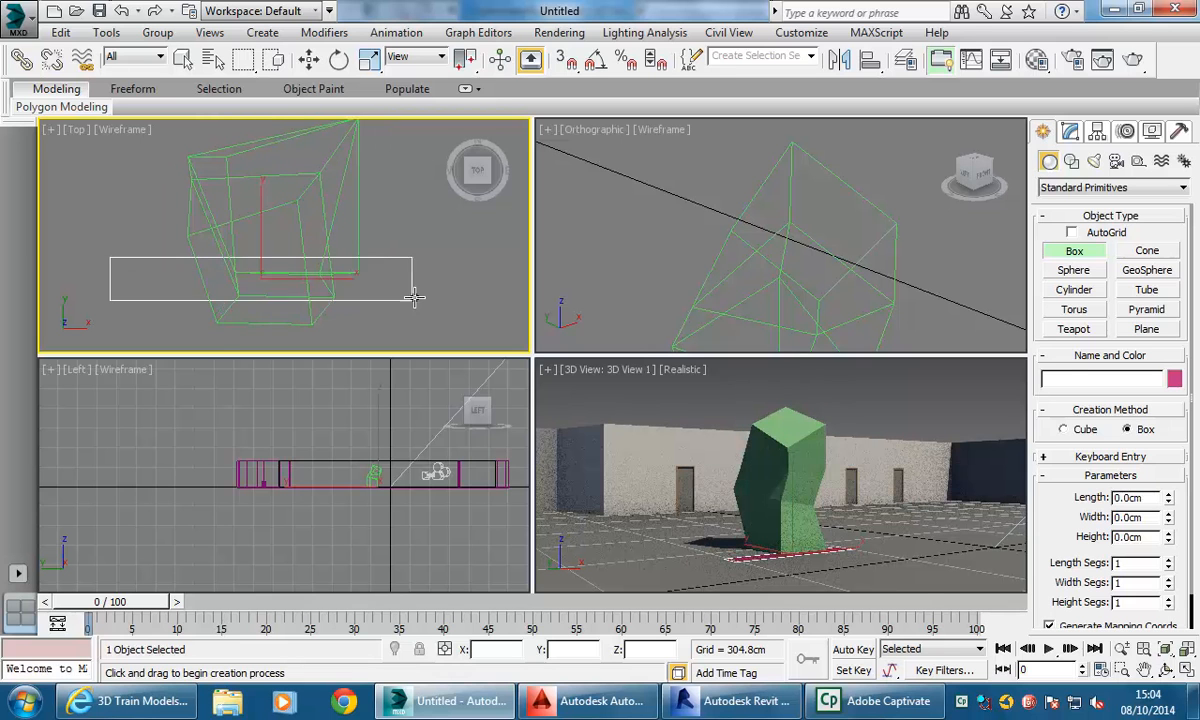
left_click(409, 244)
Move the new box about 65 cm in positive Y so it passes through the middle of the faceted object, and deselect it.
key("w")
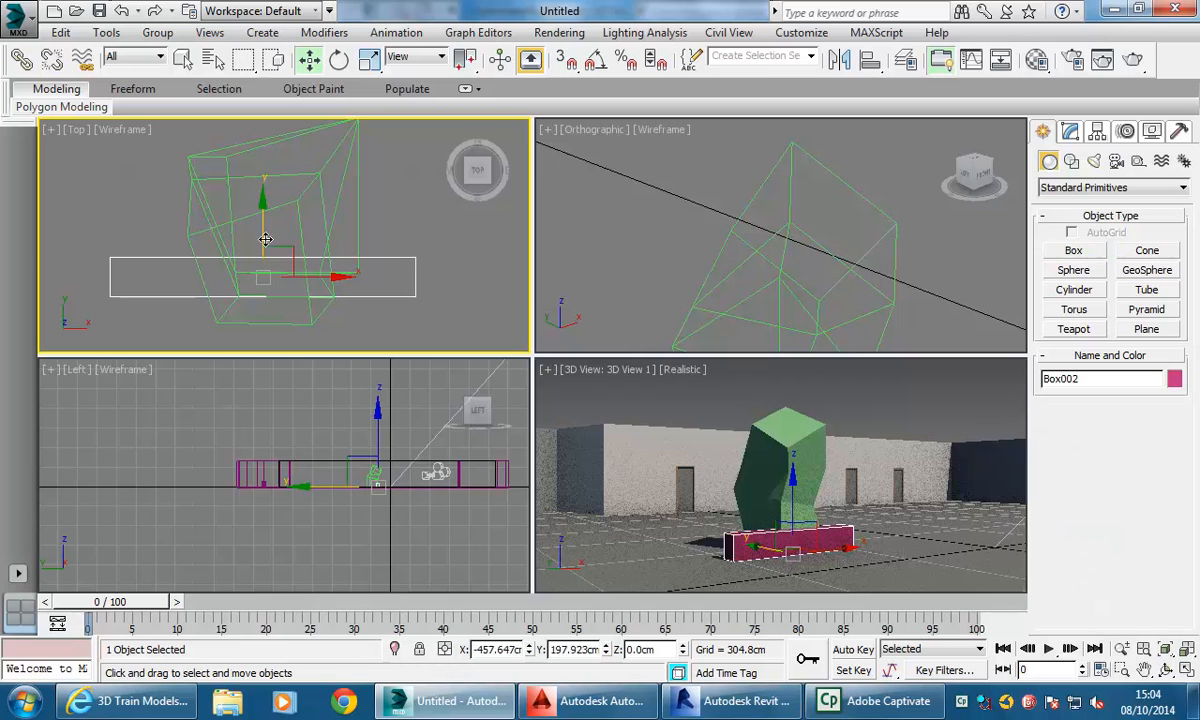
left_click_drag(254, 236, 262, 160)
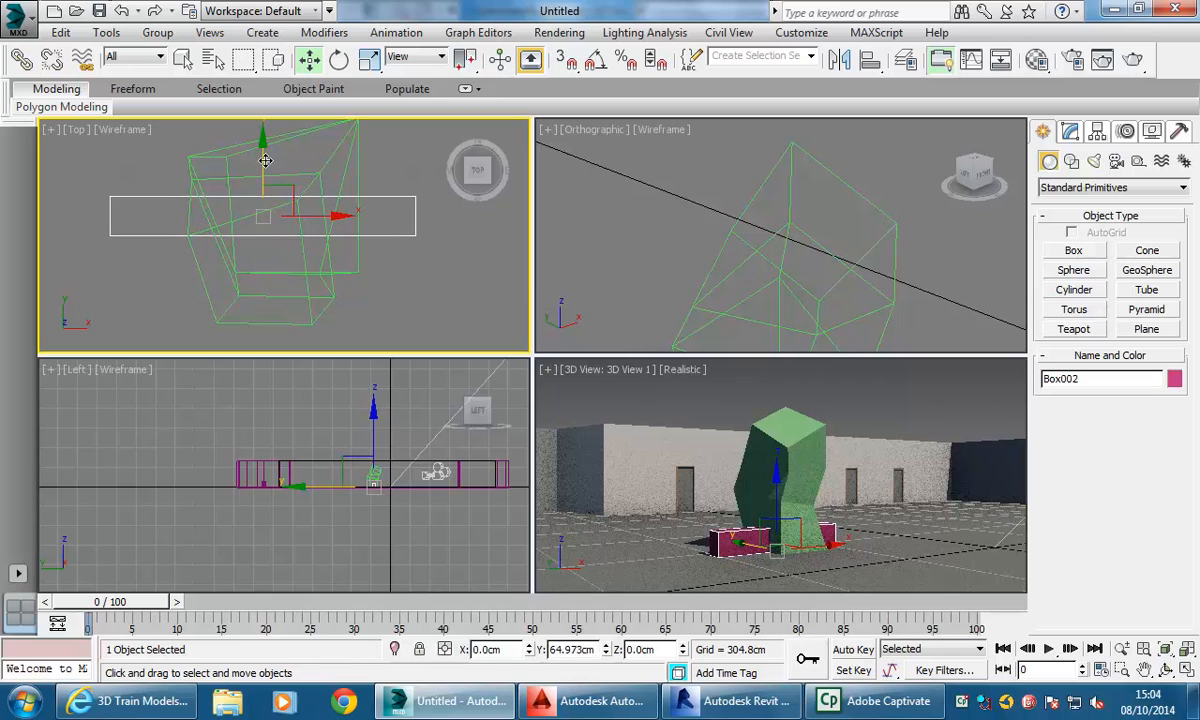
left_click(353, 301)
scroll(185, 248, "up", 2)
scroll(239, 297, "down", 2)
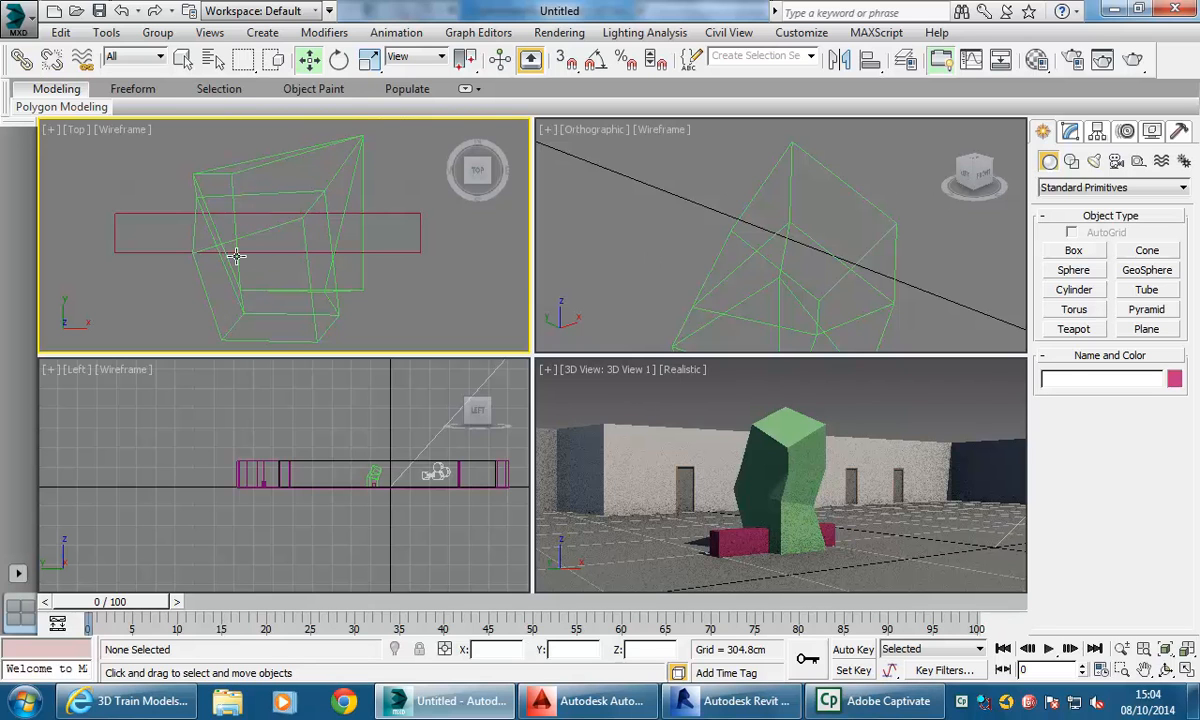
Subtract the long box from the faceted object with a ProBoolean compound operation, cutting a passage through its base, and finish picking operands.
left_click(237, 263)
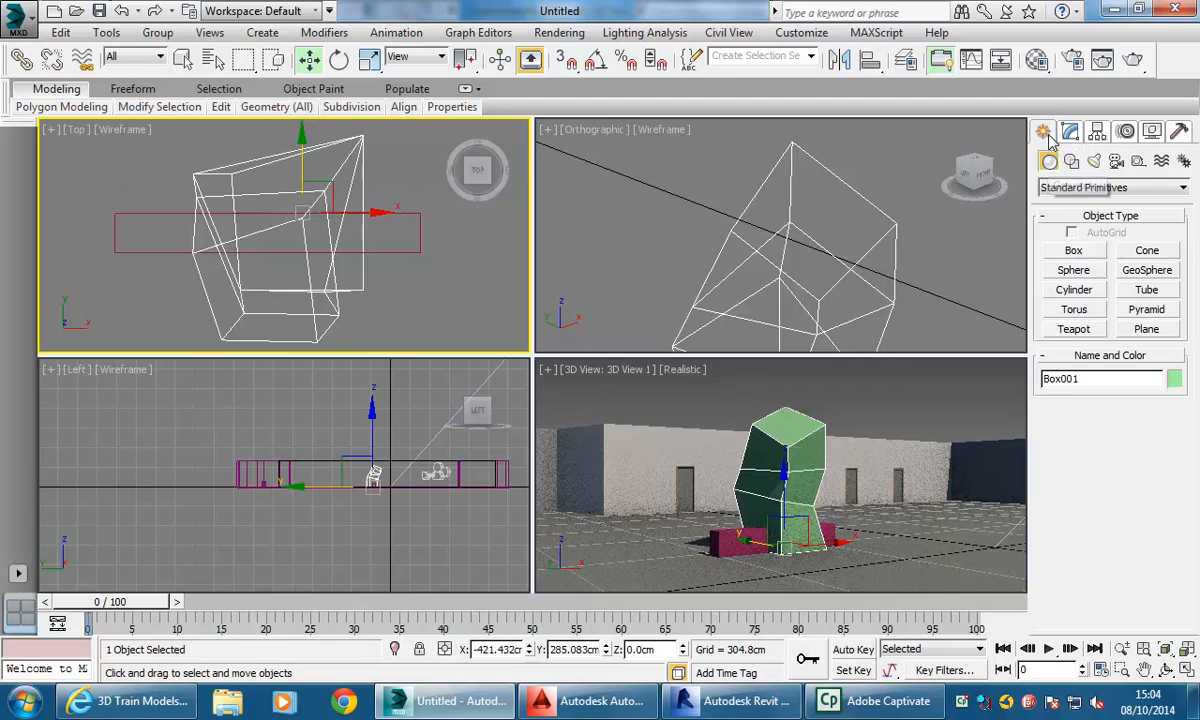
left_click(1064, 188)
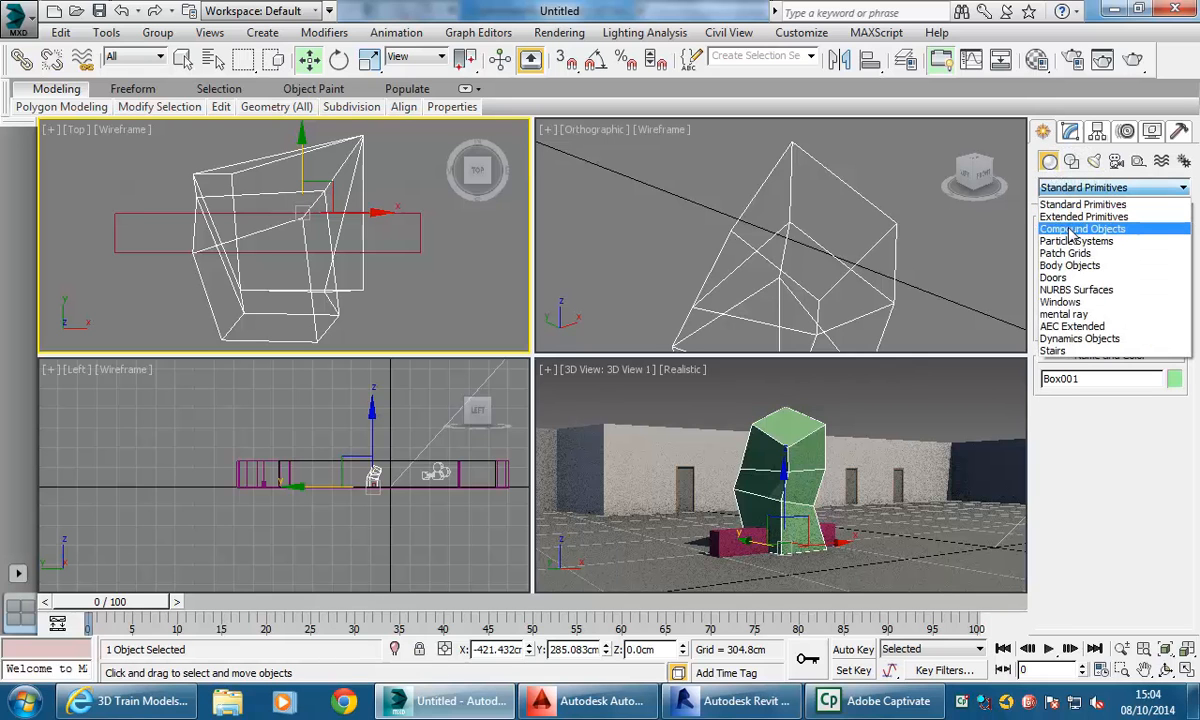
left_click(1075, 230)
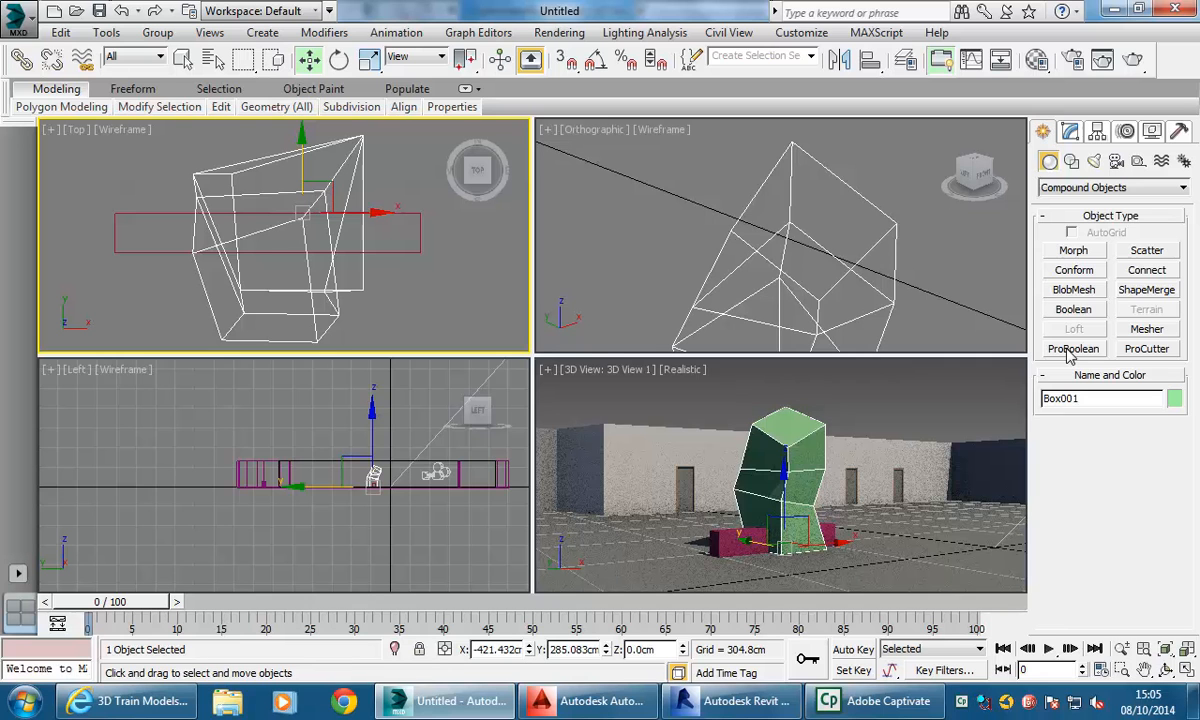
left_click(1070, 350)
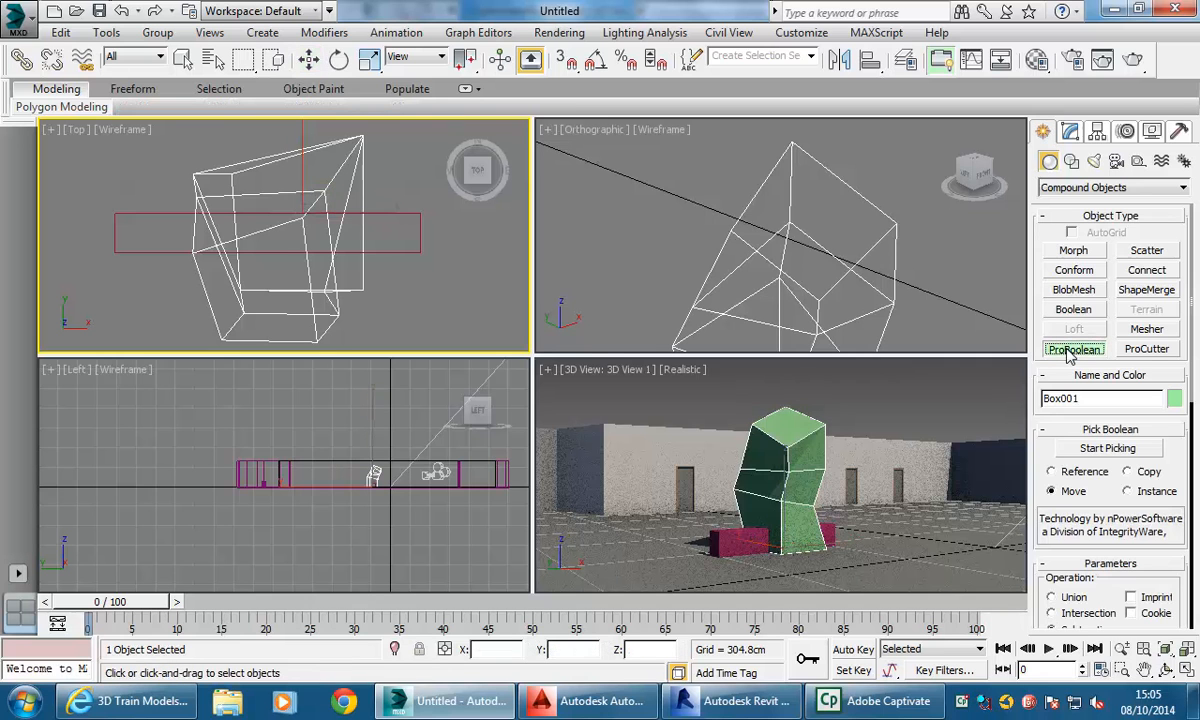
scroll(1045, 527, "down", 3)
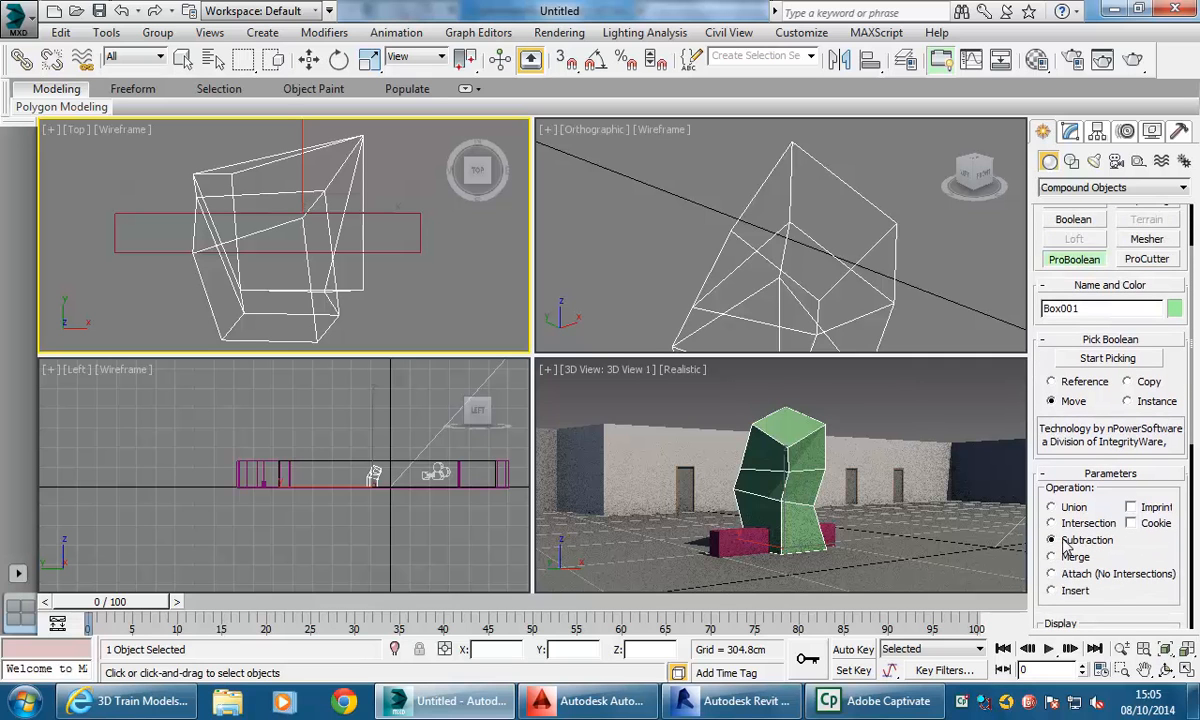
left_click(1100, 358)
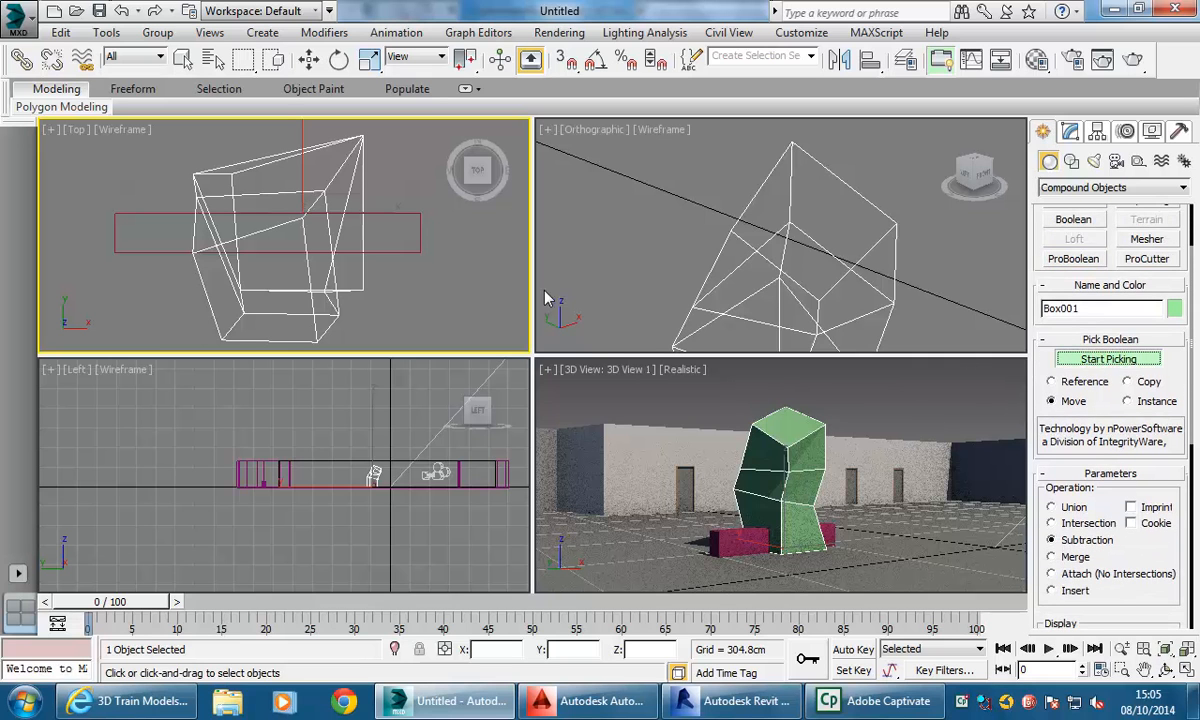
left_click(396, 250)
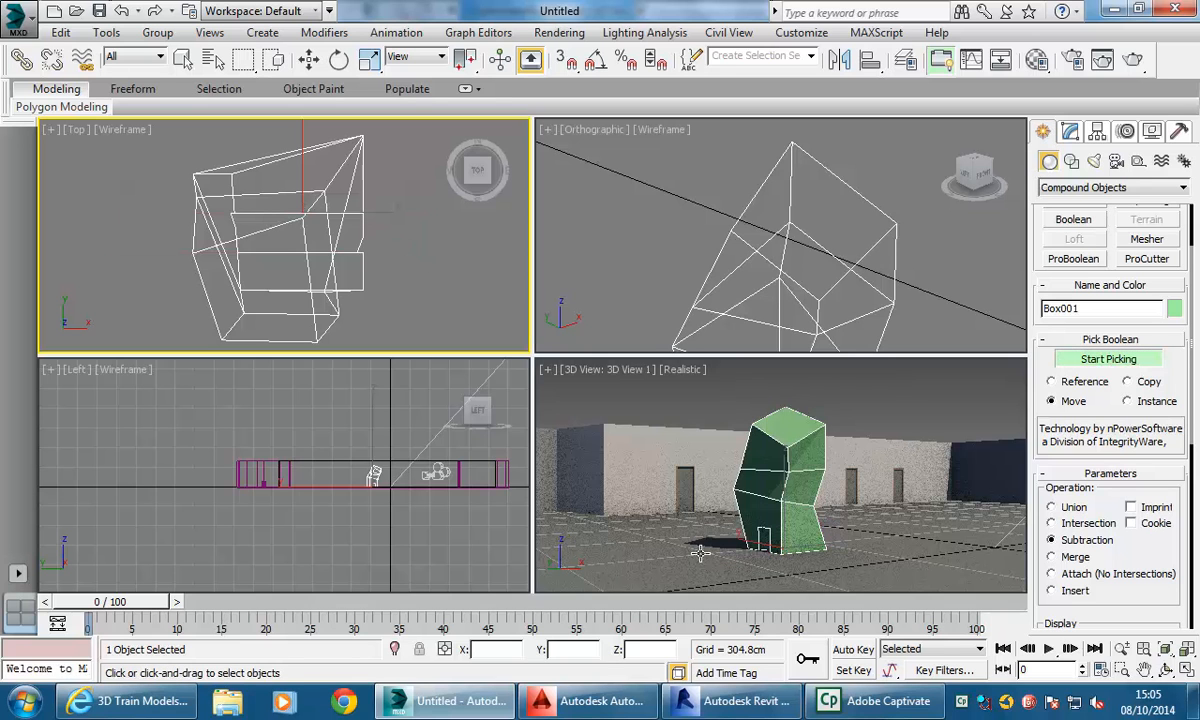
left_click(776, 545)
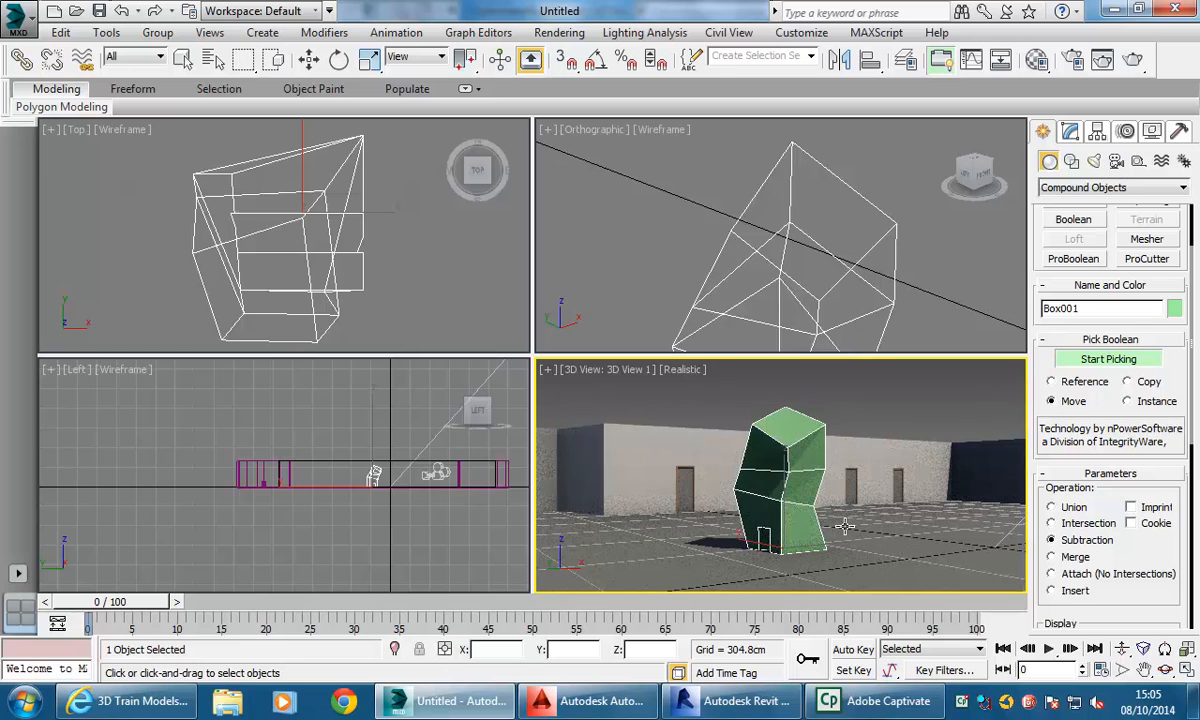
left_click(378, 284)
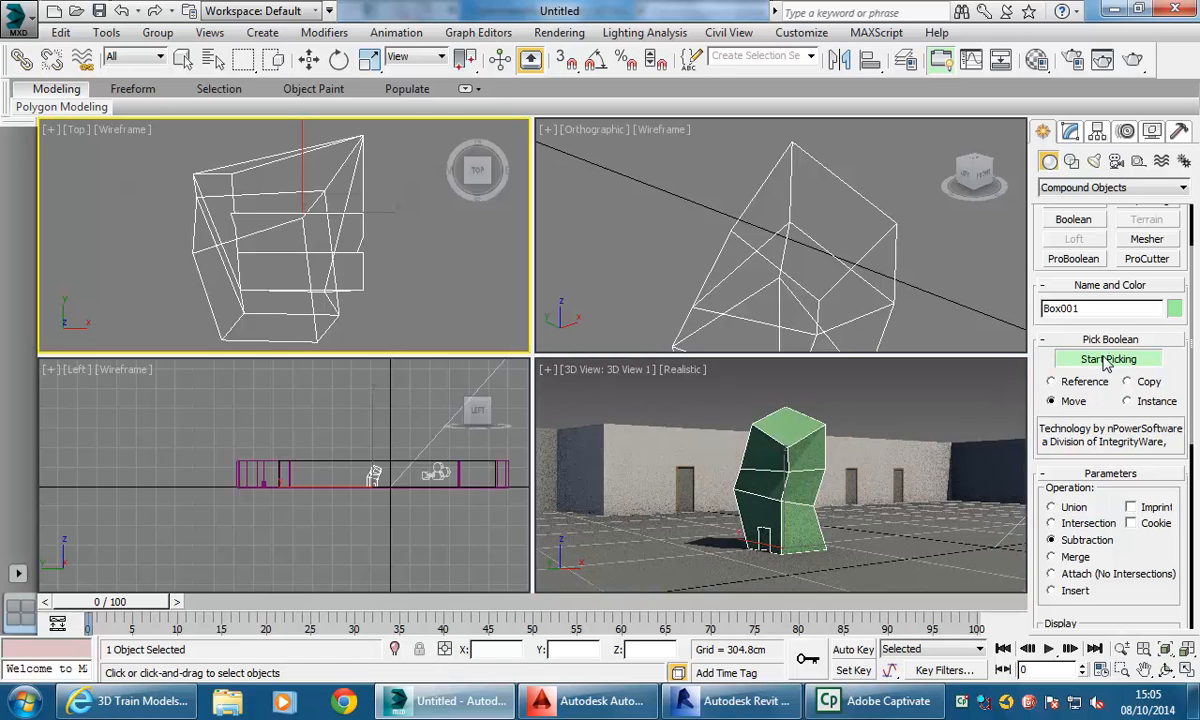
left_click(1105, 360)
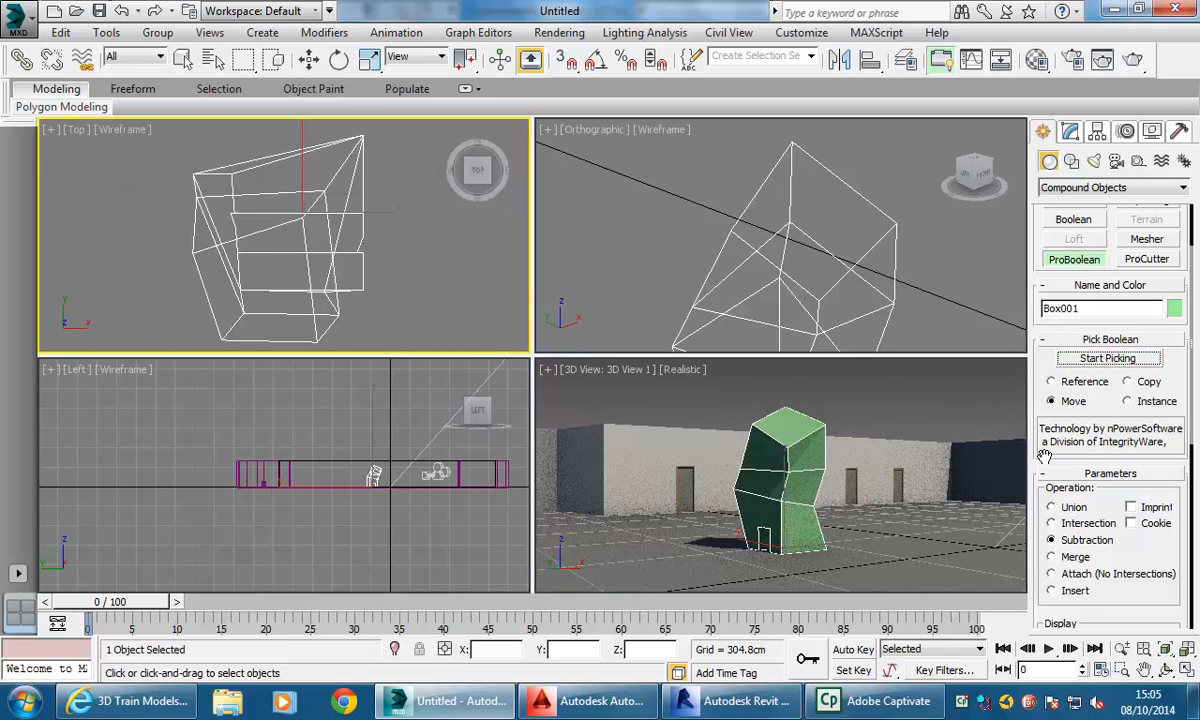
Select the subtracted Box002 operand of Box001's ProBoolean and shift it in the Top view to about X -458 cm, Y 272 cm.
left_click_drag(1045, 440, 1053, 230)
scroll(1080, 430, "down", 3)
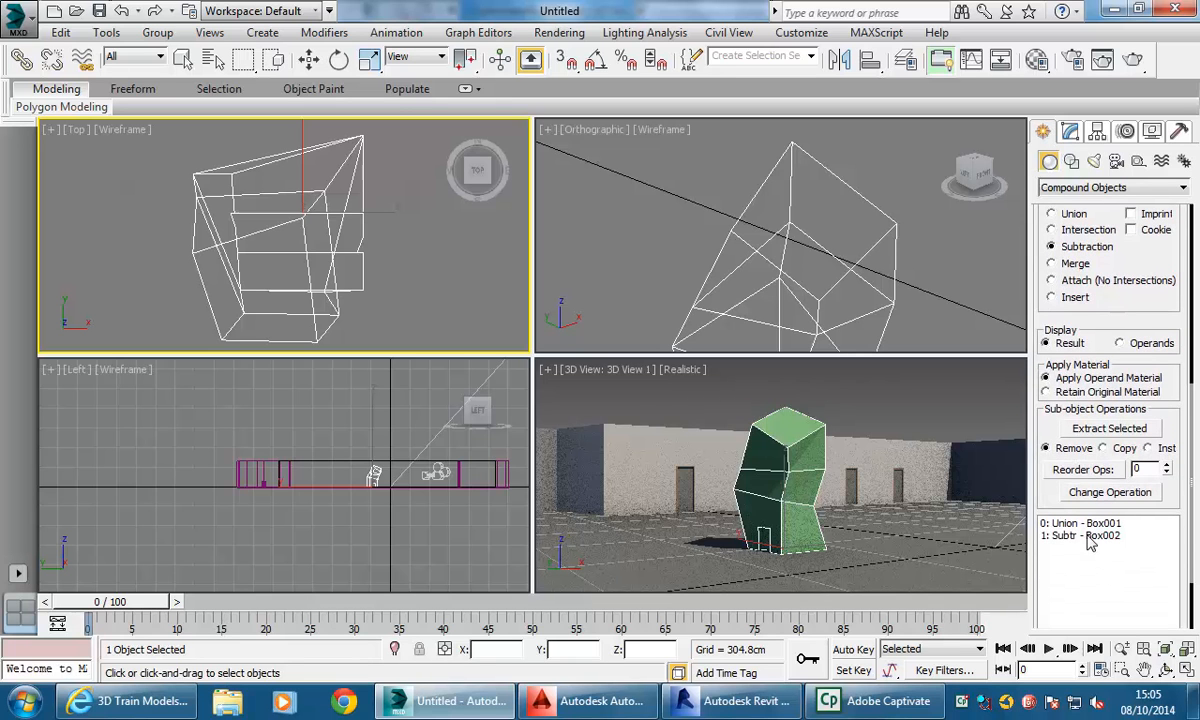
left_click(1090, 537)
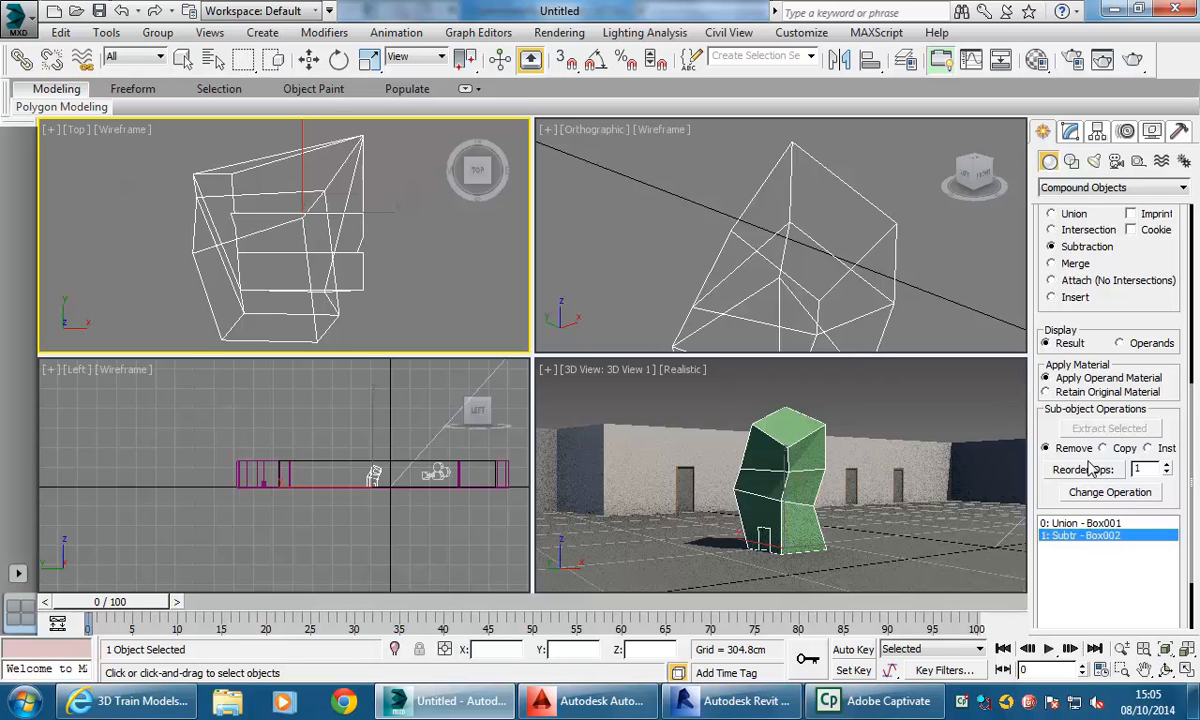
left_click_drag(1040, 222, 980, 445)
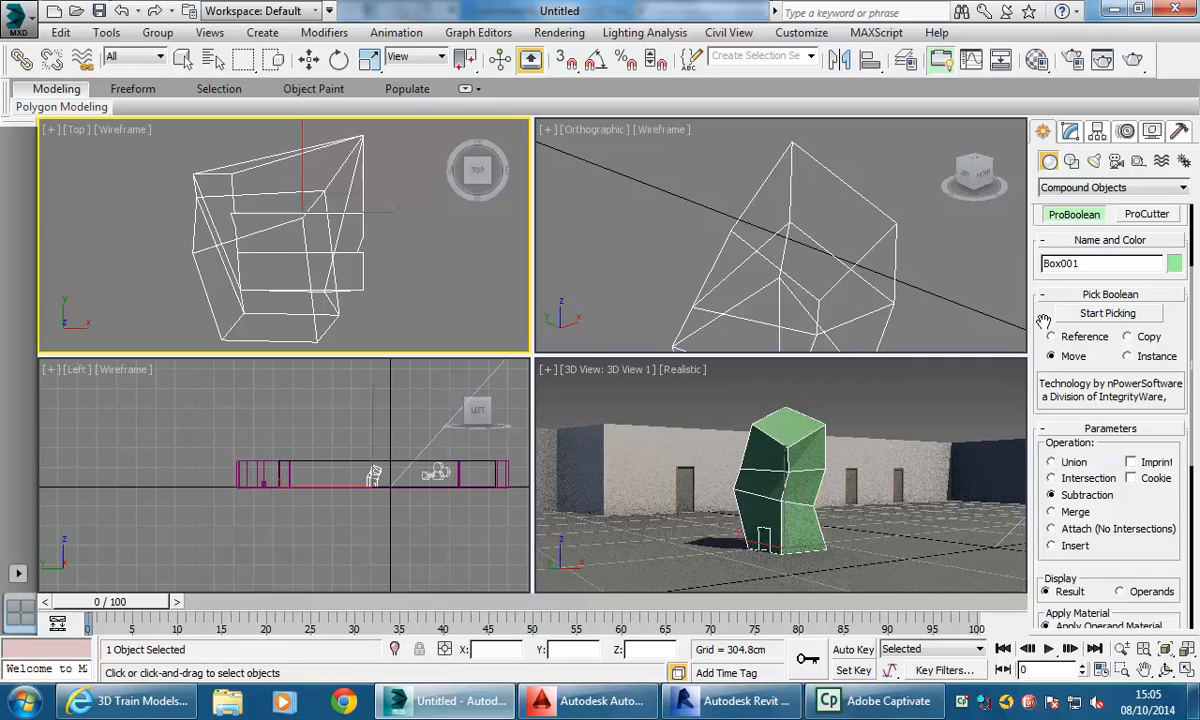
left_click_drag(1040, 288, 1040, 423)
left_click(1070, 132)
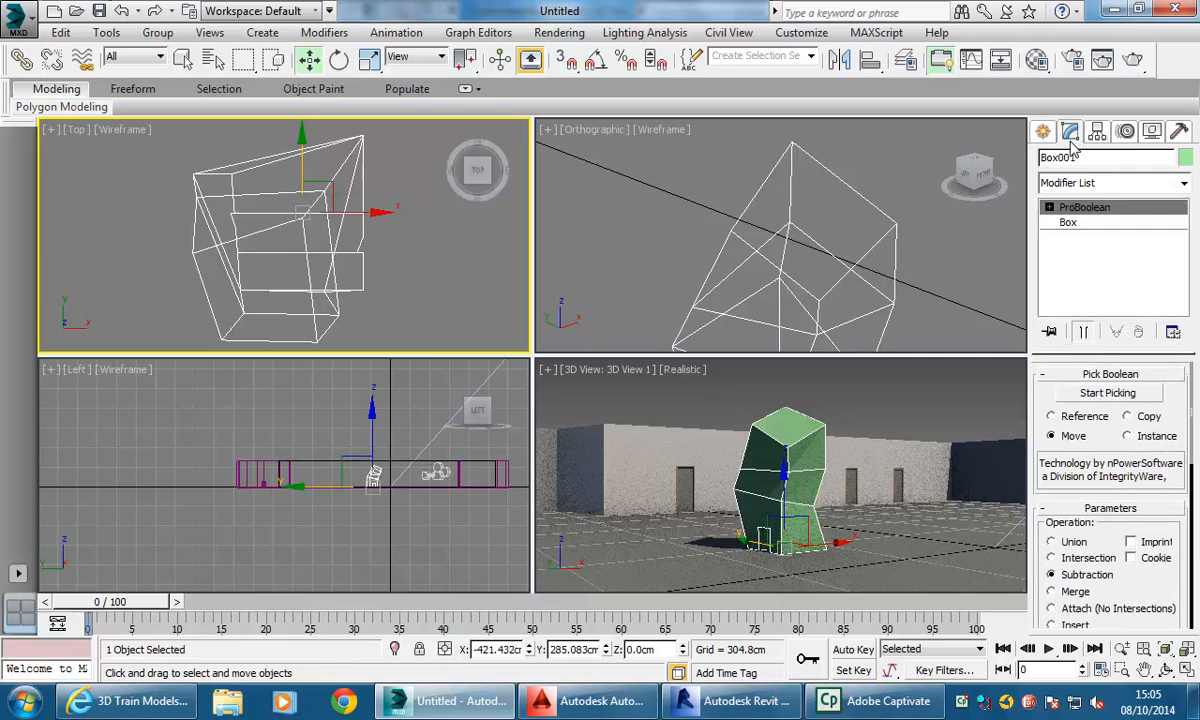
left_click(1075, 223)
left_click(1084, 207)
left_click(1049, 207)
left_click(1075, 224)
left_click_drag(272, 173, 272, 176)
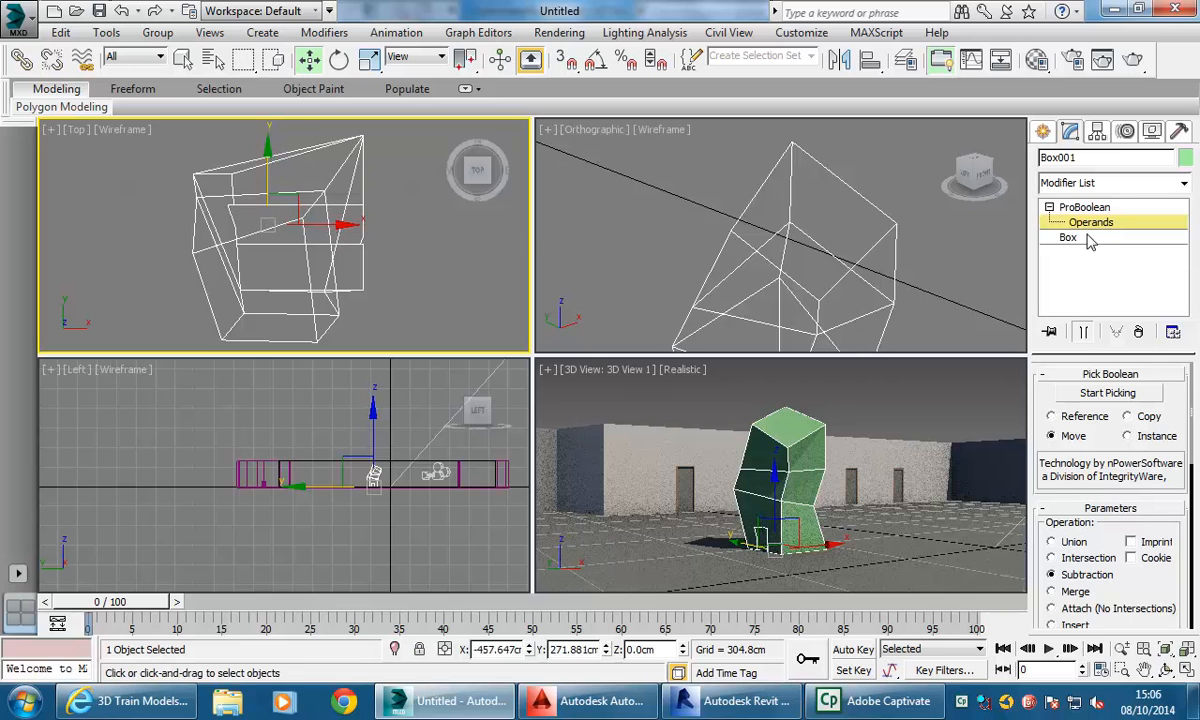
Clear the object selection and turn on Edged Faces for the 3D View 1 viewport.
left_click(1068, 237)
left_click_drag(1169, 437, 1173, 381)
left_click(140, 262)
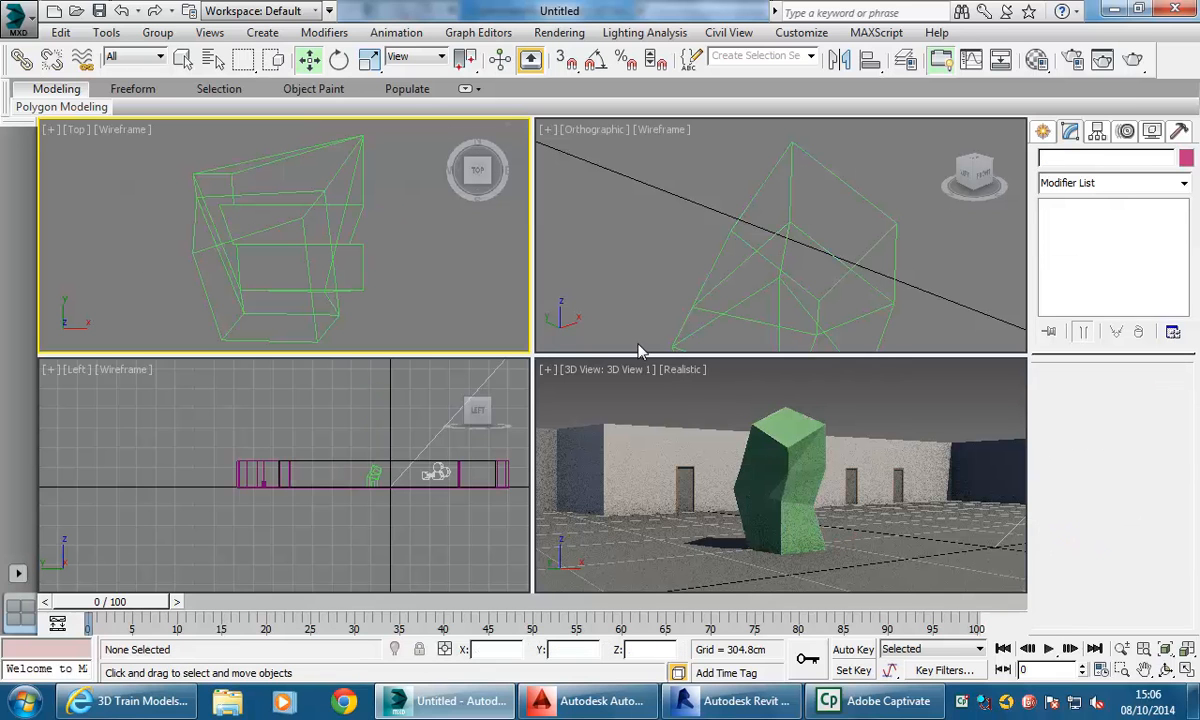
left_click(684, 370)
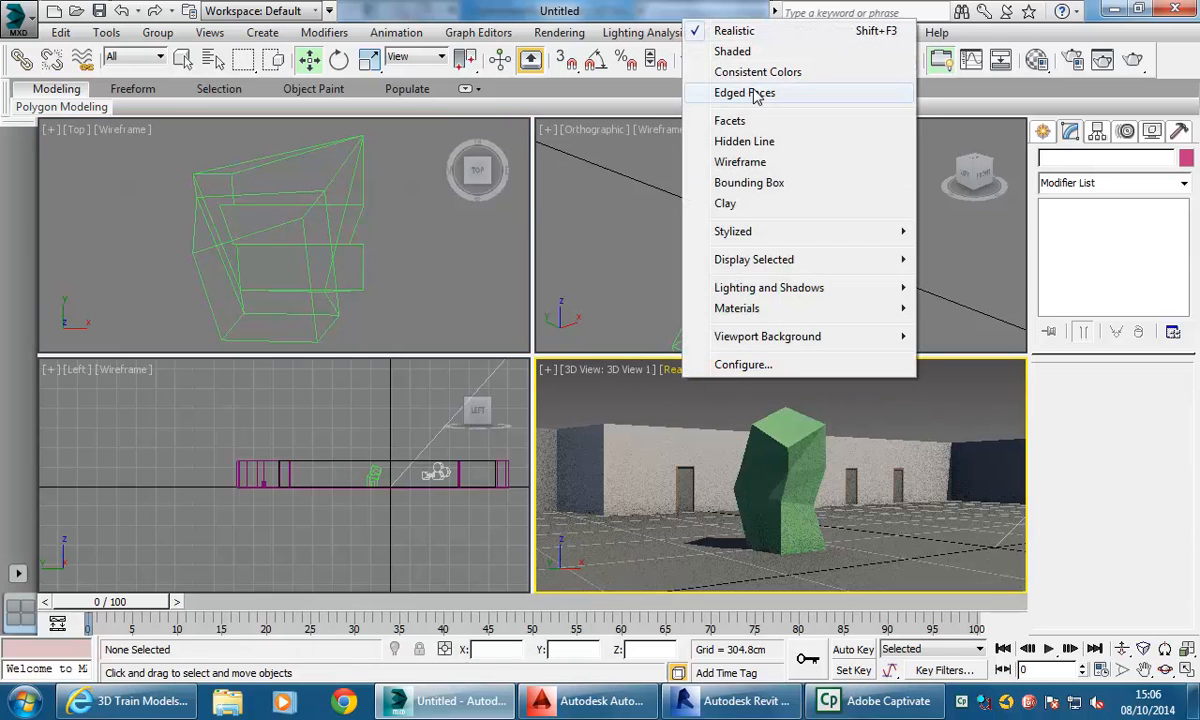
left_click(757, 93)
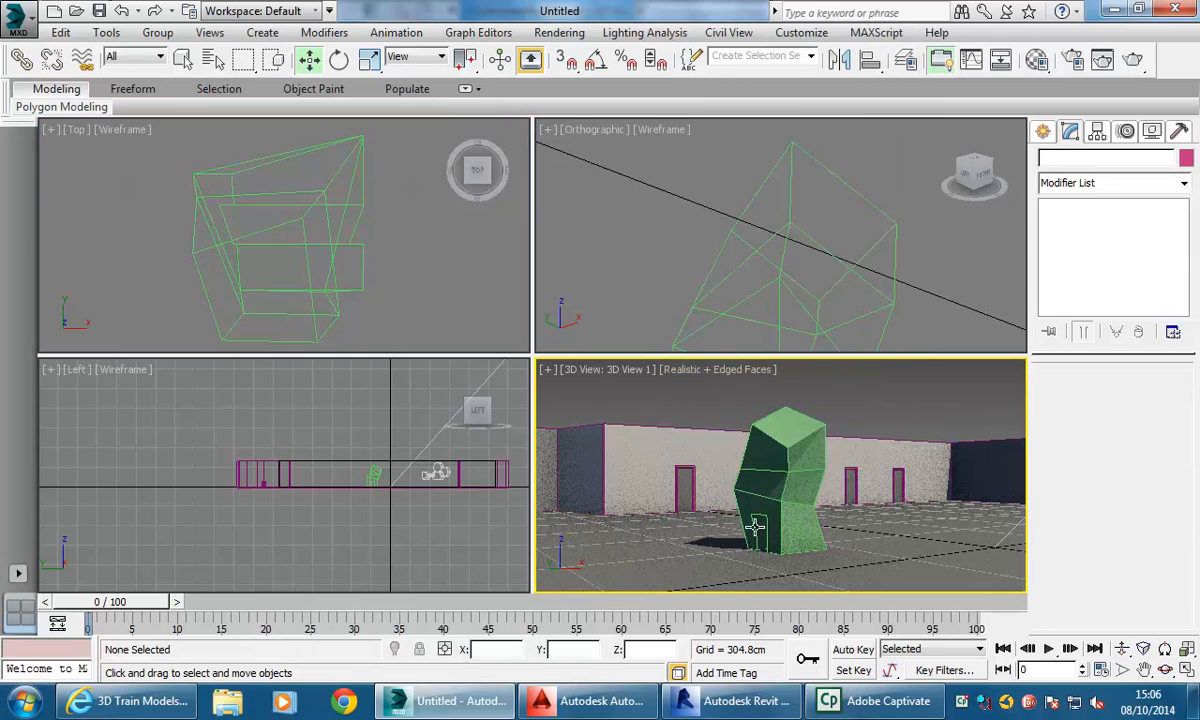
Show the Standard Primitives category of geometry objects, with free space around the tower in the Top view.
left_click(396, 246)
scroll(385, 250, "down", 4)
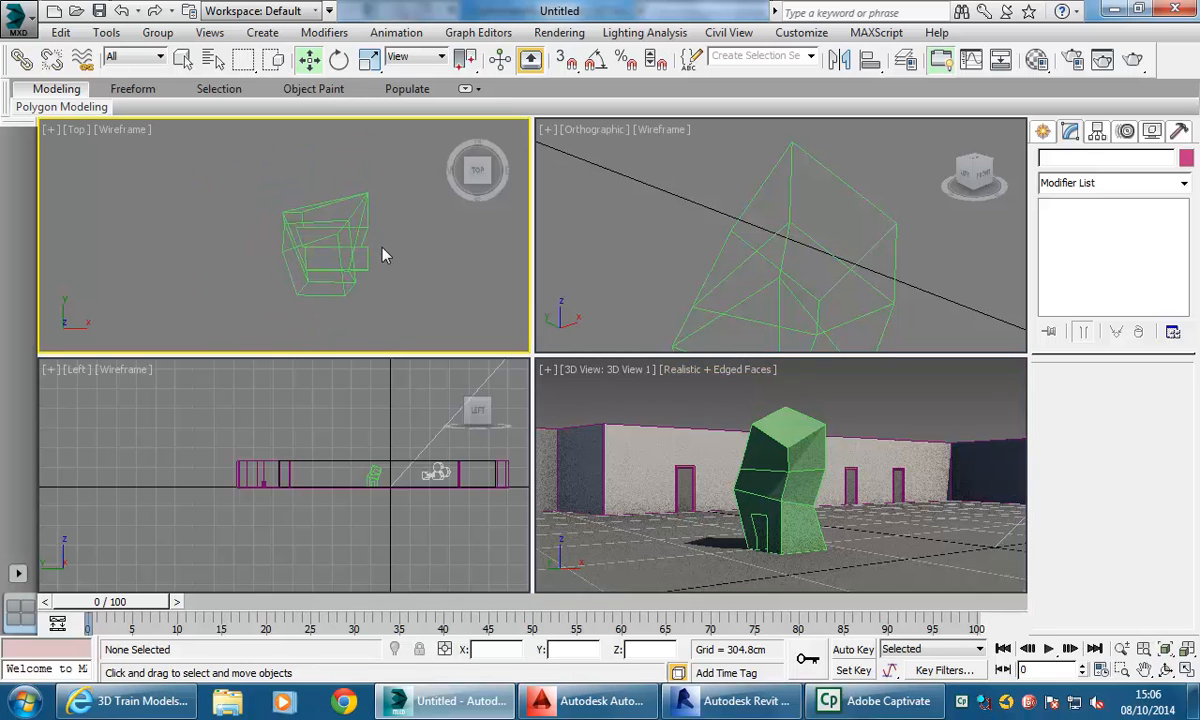
scroll(252, 258, "down", 2)
scroll(256, 262, "down", 2)
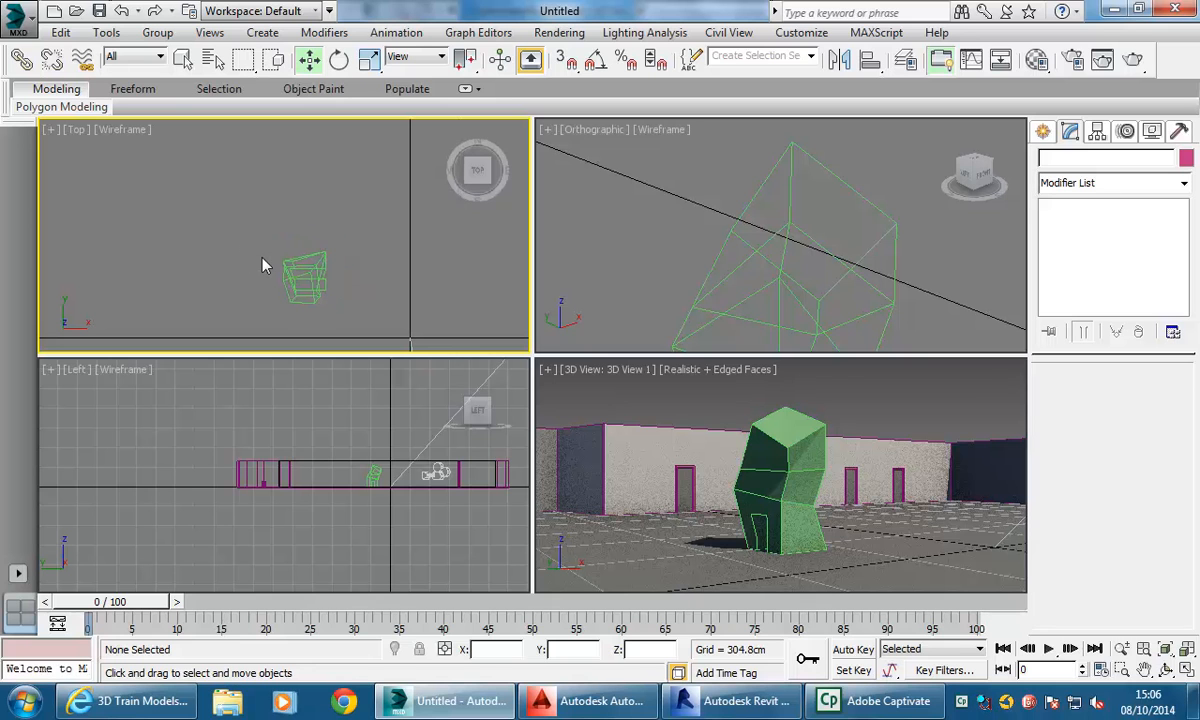
left_click(1042, 131)
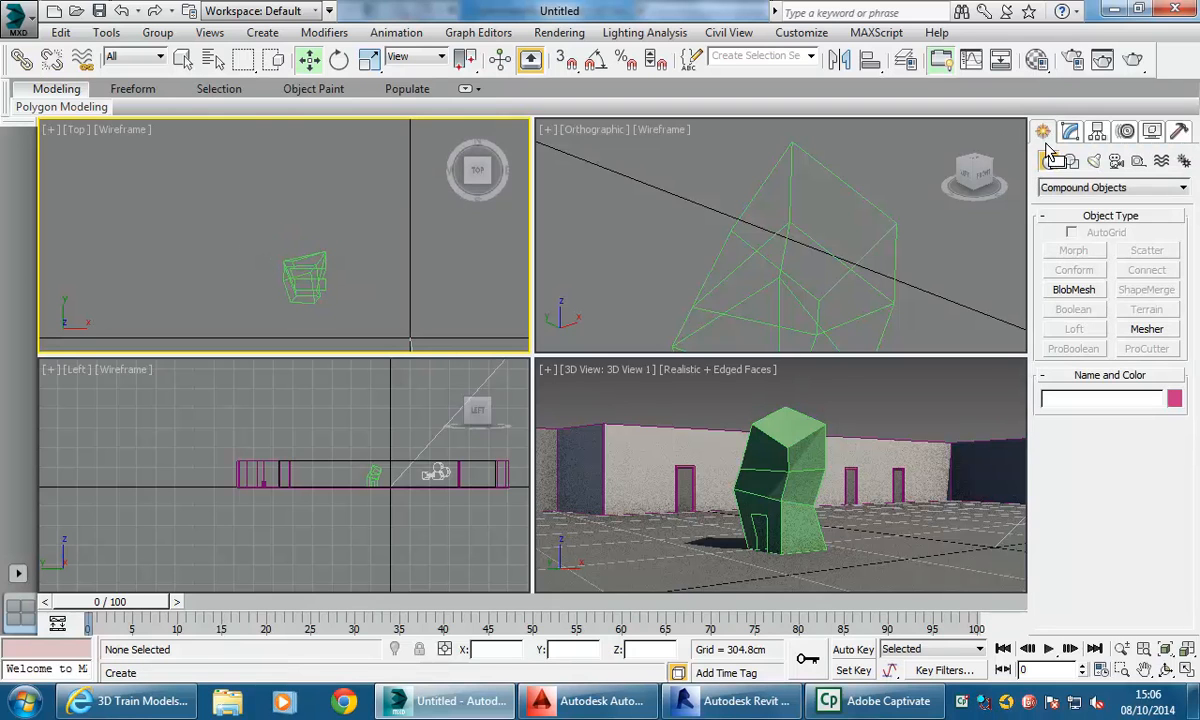
left_click(1077, 190)
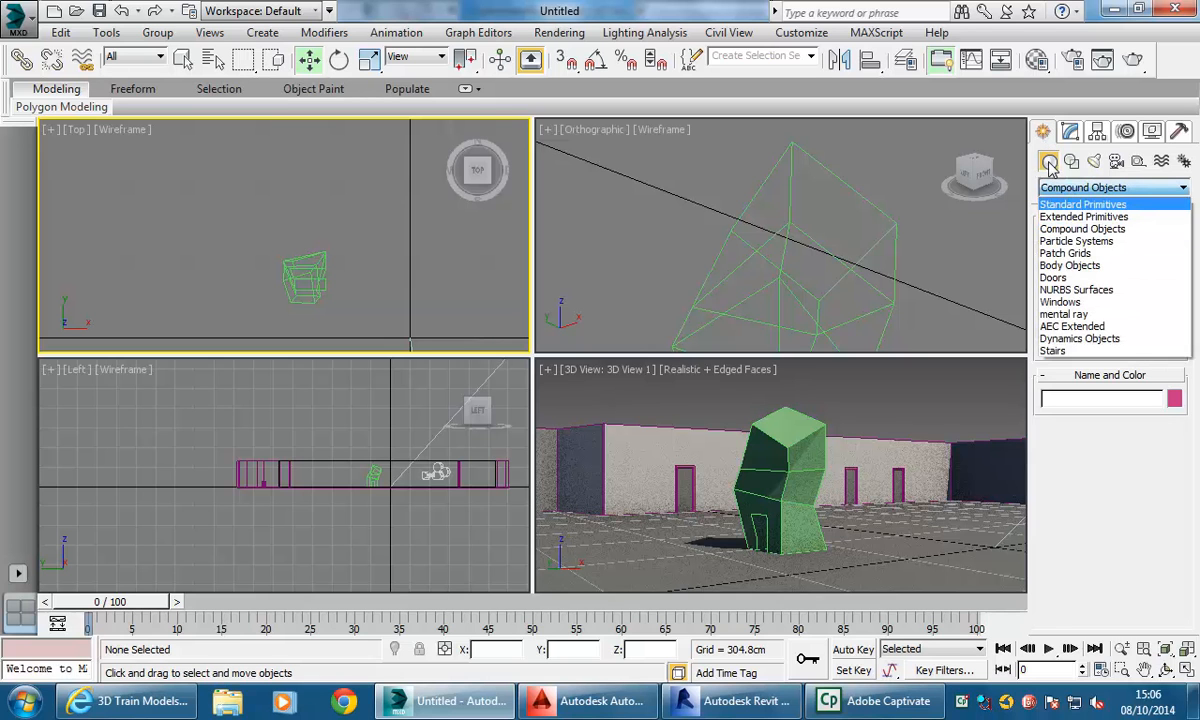
left_click(1049, 165)
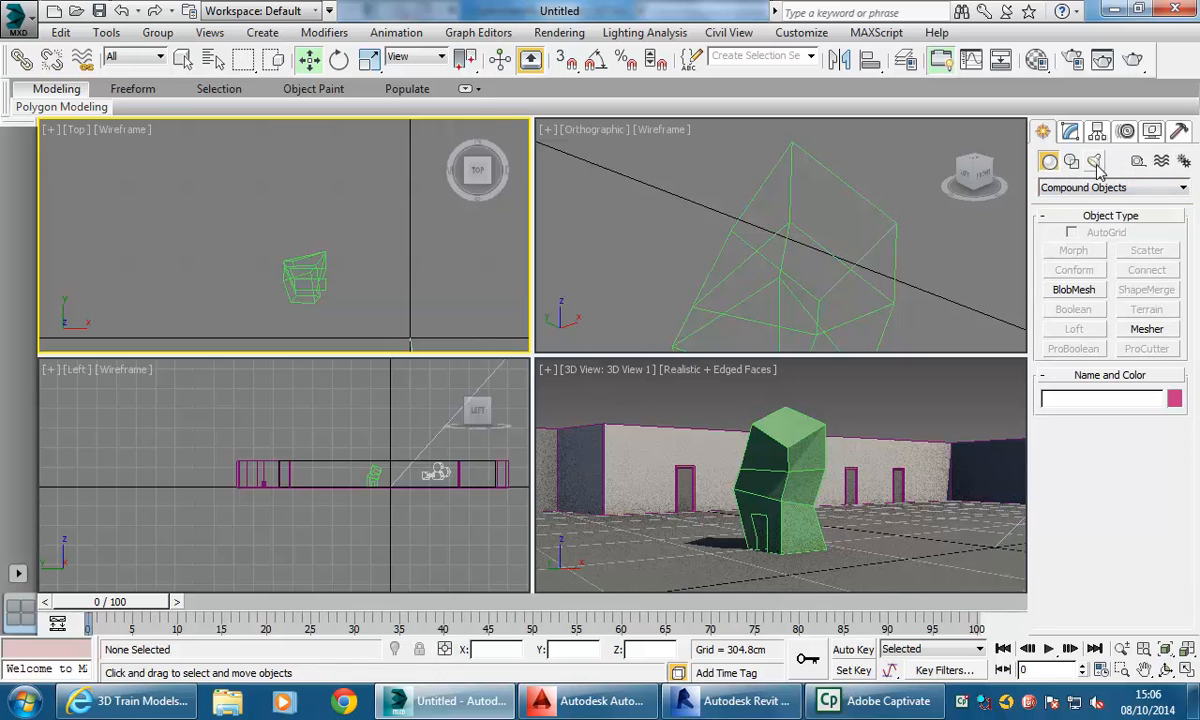
left_click(1072, 190)
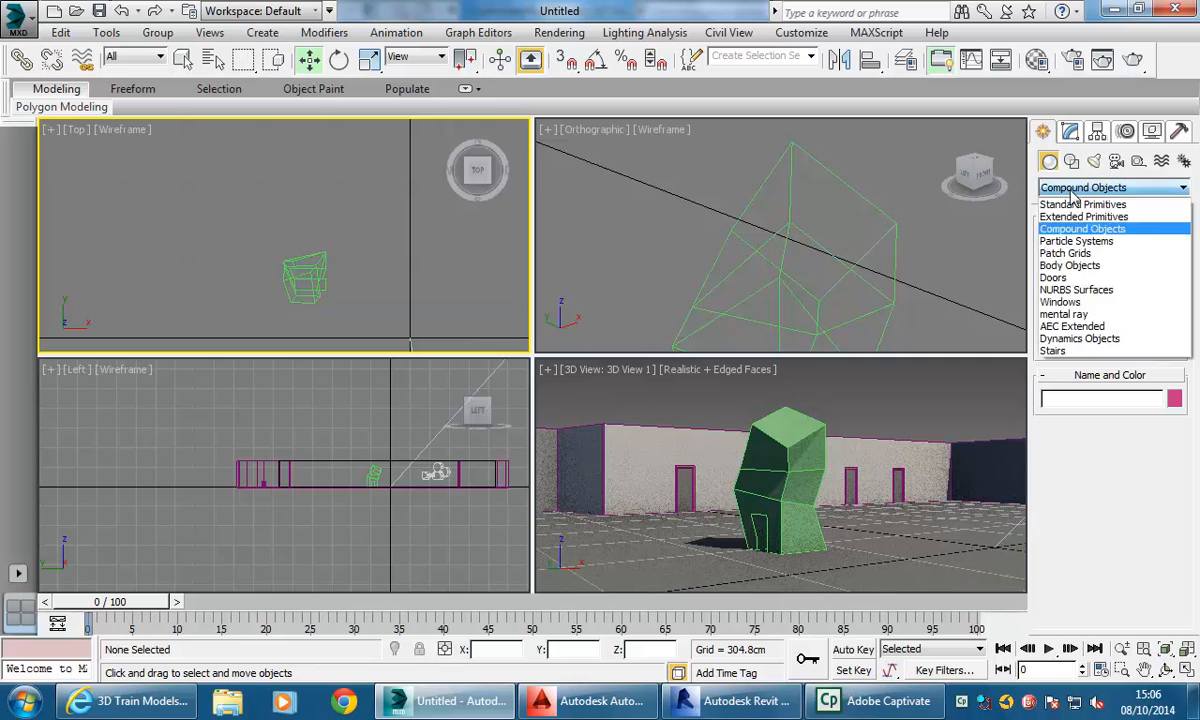
left_click(1072, 205)
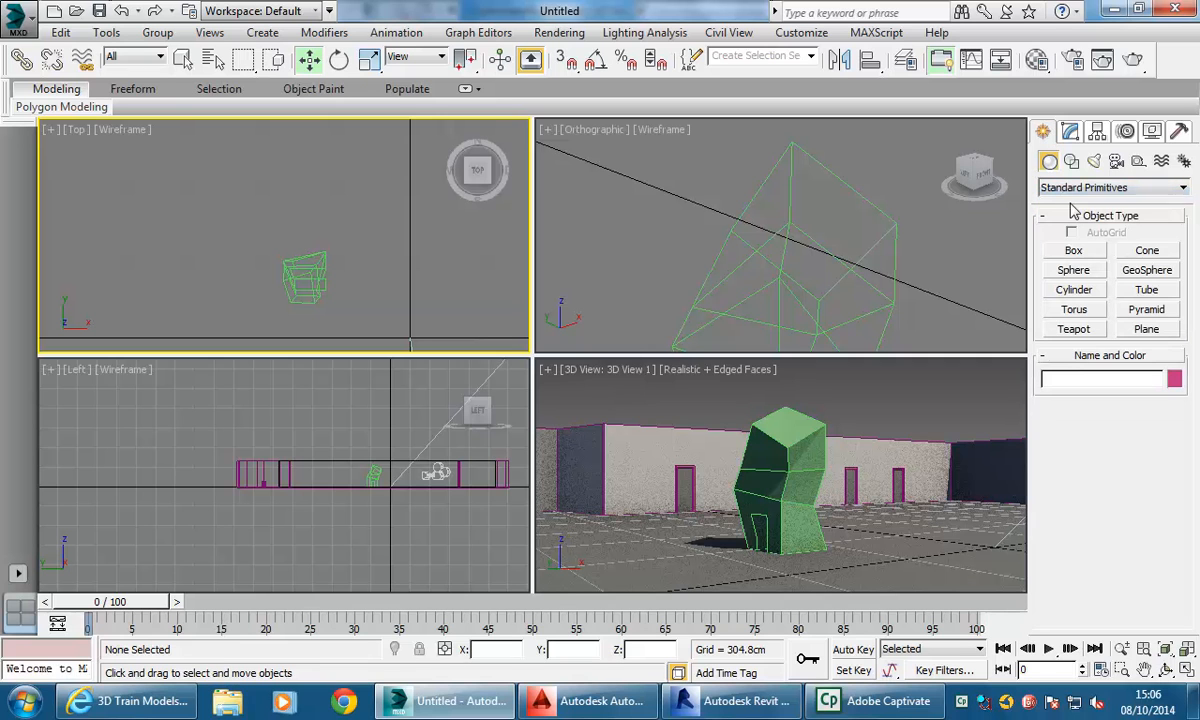
Examine the creation parameters of the Cylinder, Torus, Teapot and Tube primitives.
left_click(1074, 289)
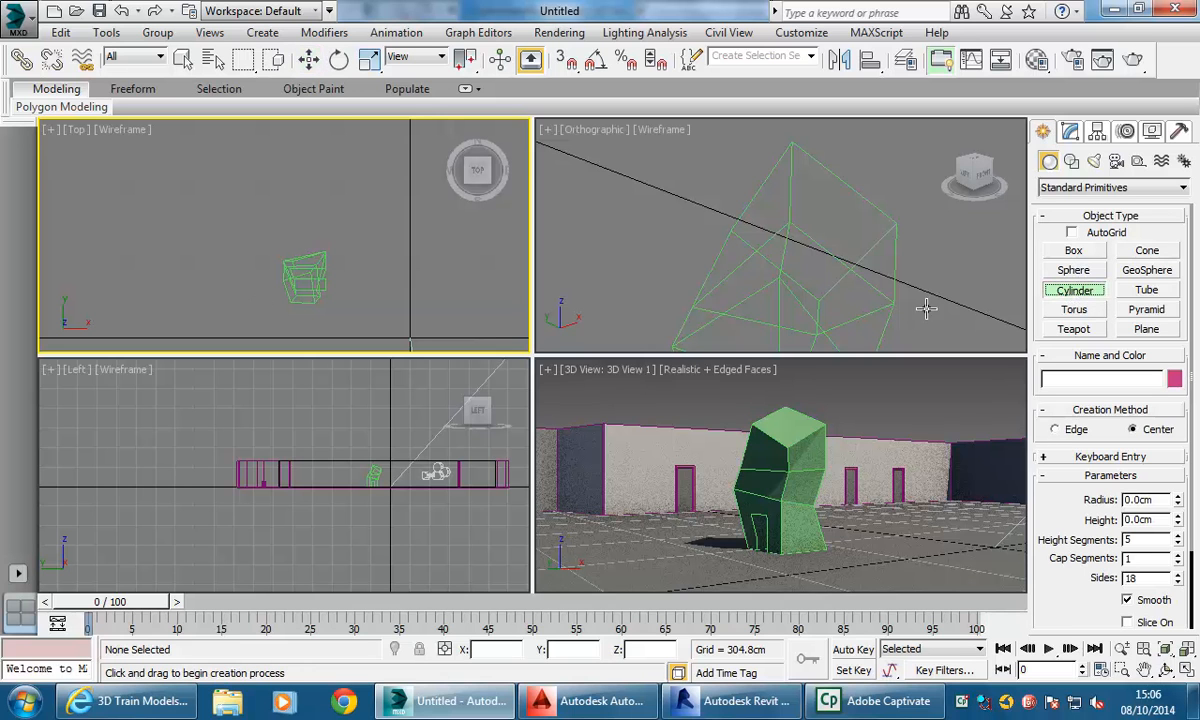
left_click(1074, 309)
left_click(1074, 329)
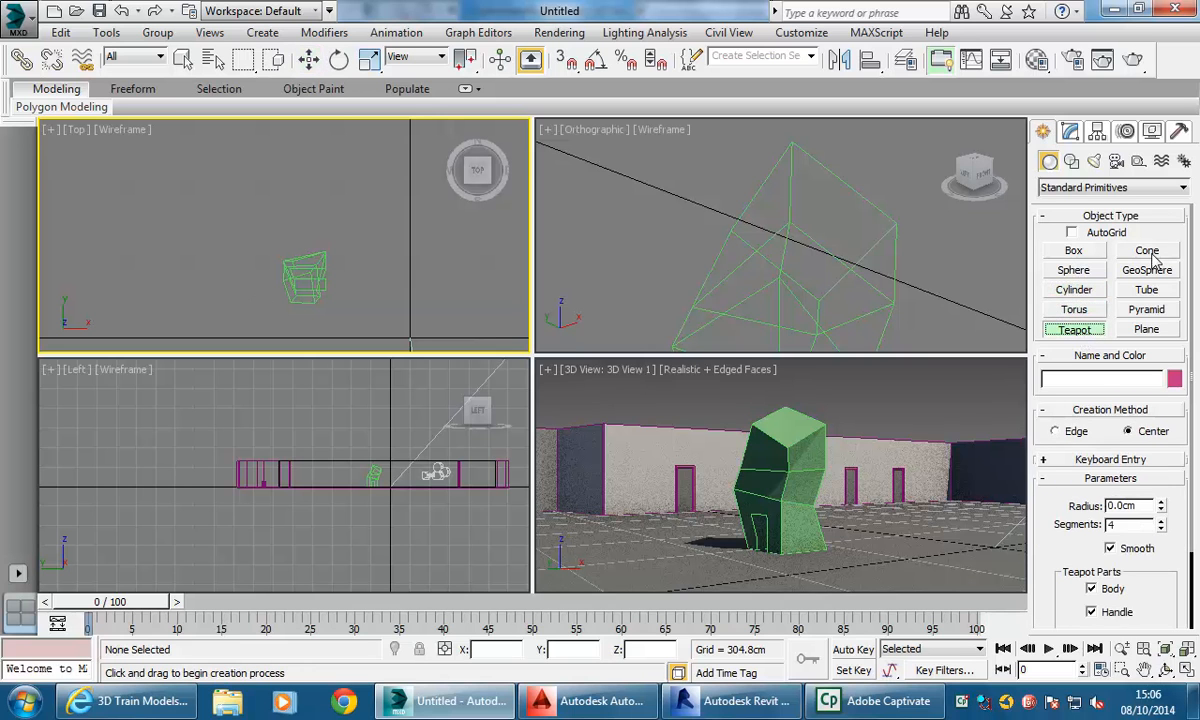
left_click(1147, 289)
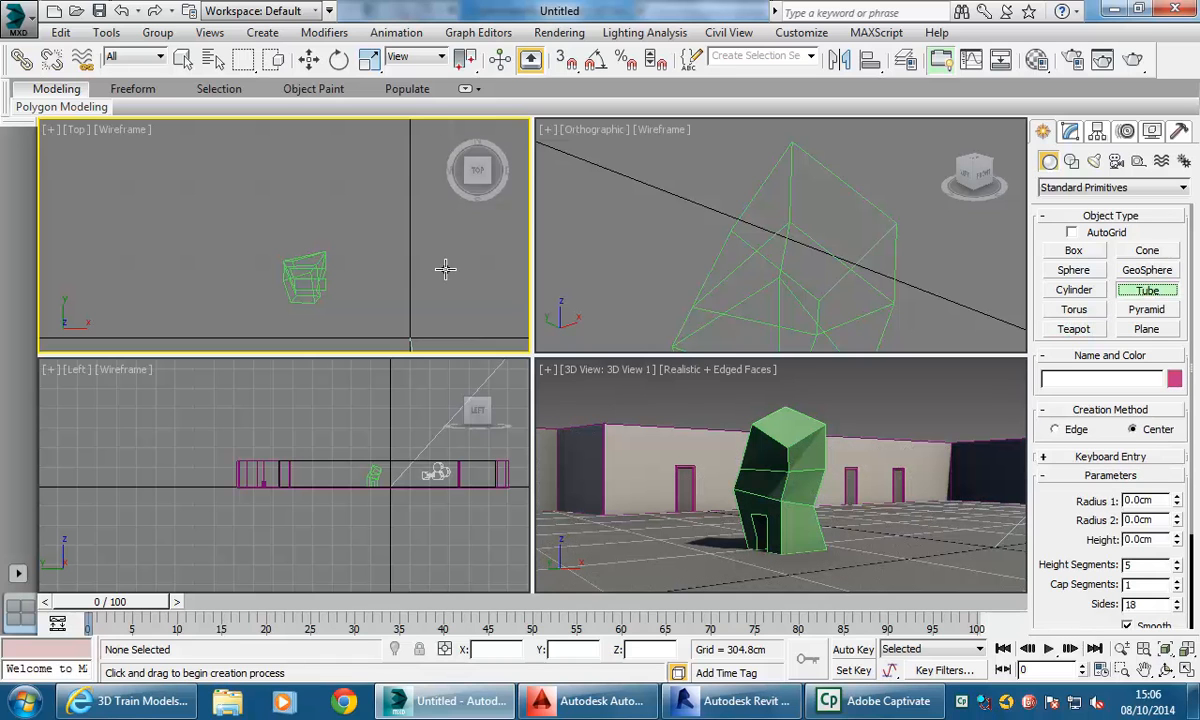
right_click(226, 224)
Create a Hedra extended primitive beside the green tower in the Top view and raise it to about Z 126 cm.
left_click(1070, 188)
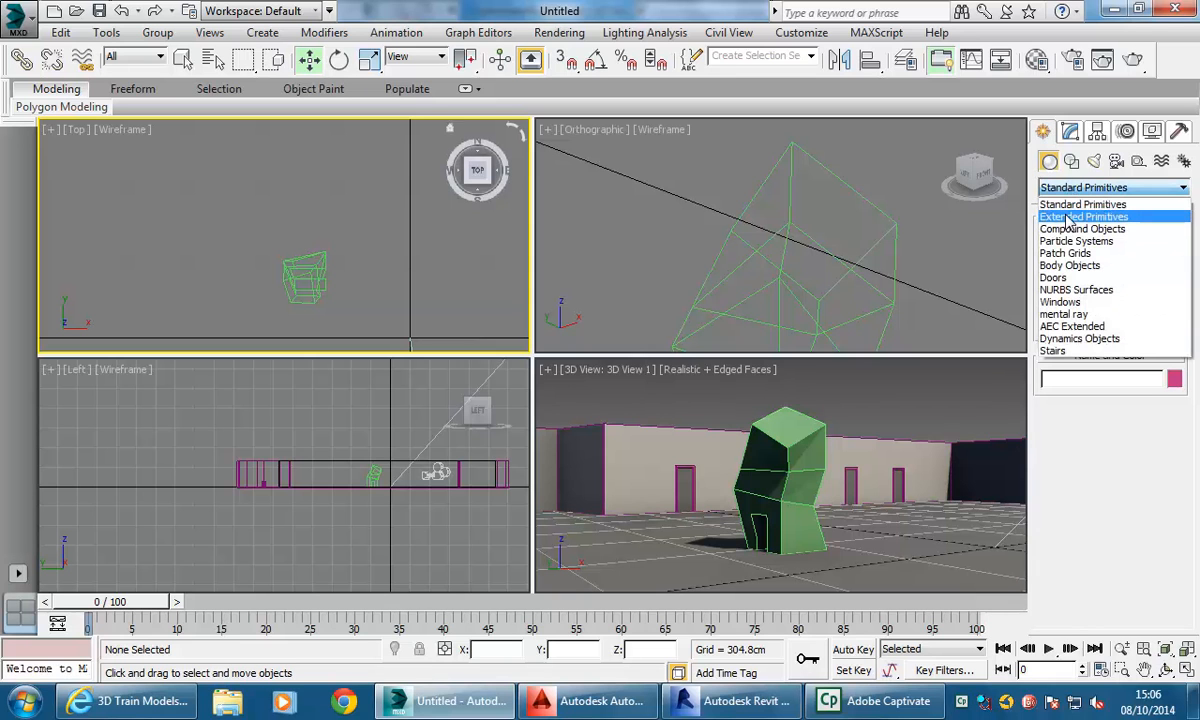
left_click(1068, 220)
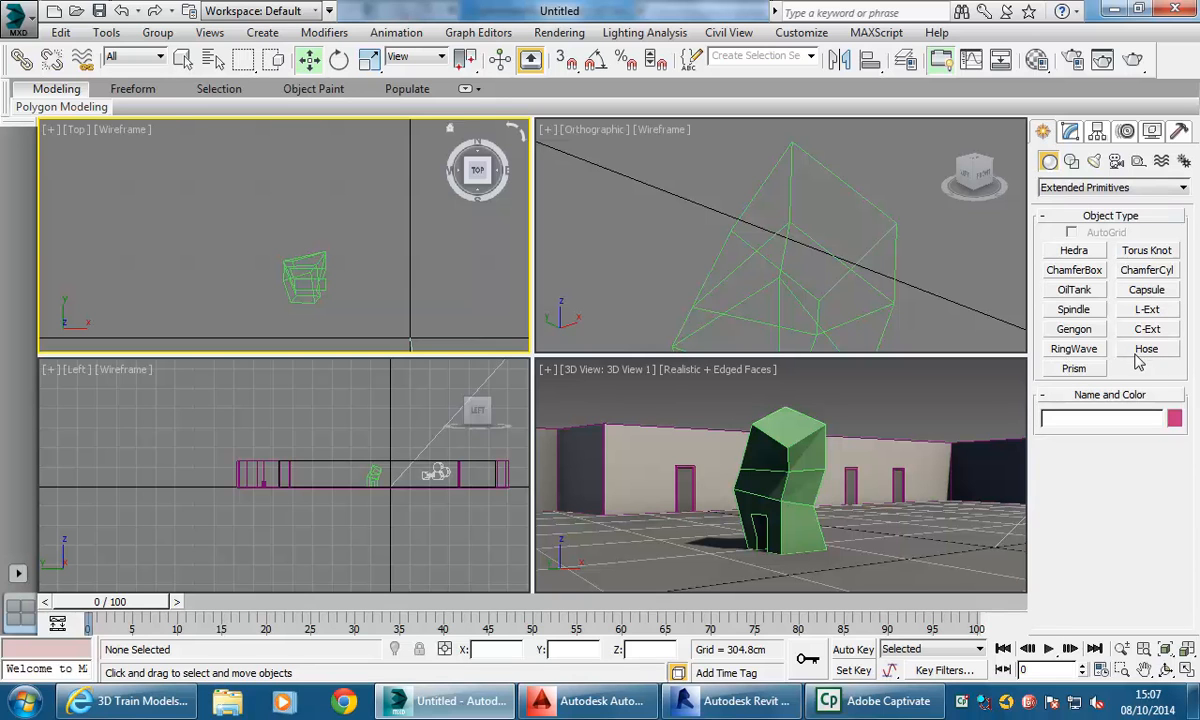
left_click(1073, 252)
left_click_drag(220, 278, 222, 240)
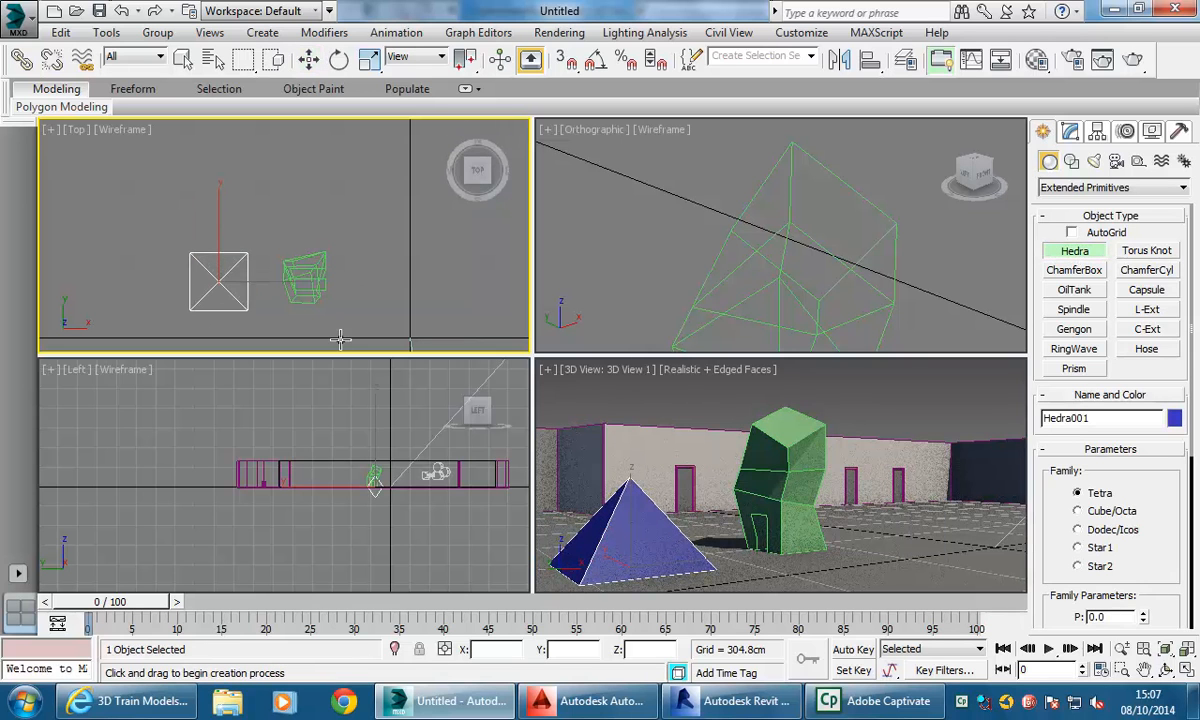
left_click(590, 440)
key("w")
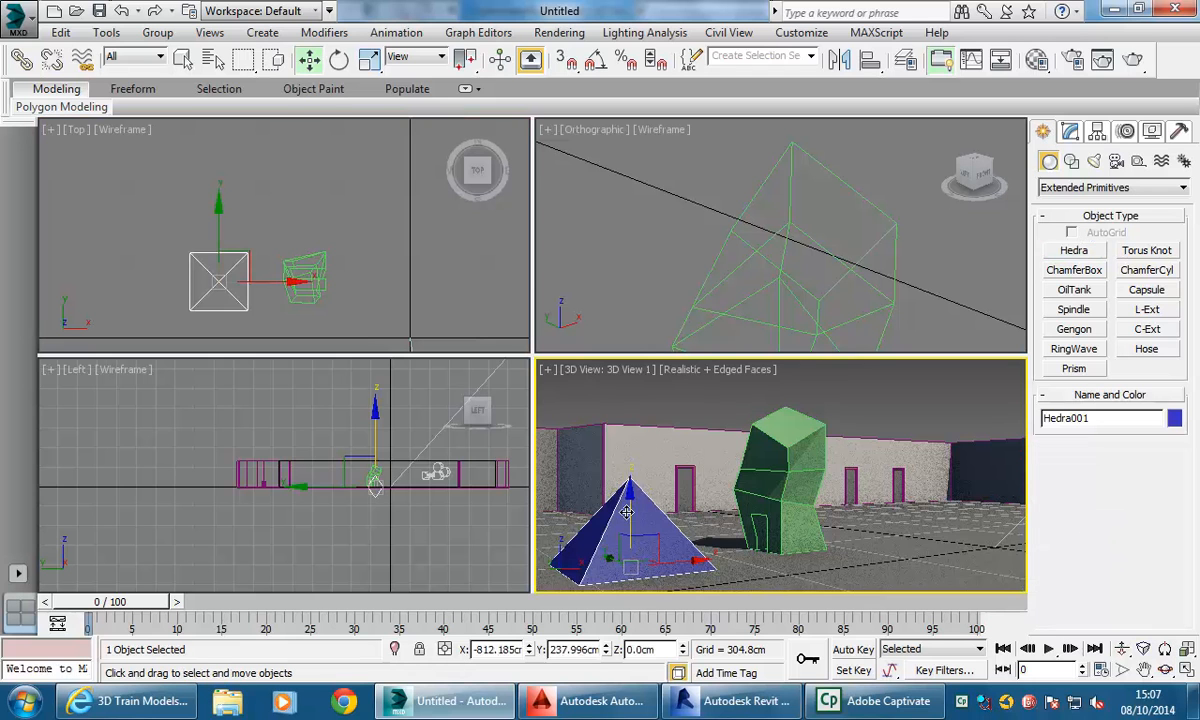
left_click_drag(626, 512, 626, 430)
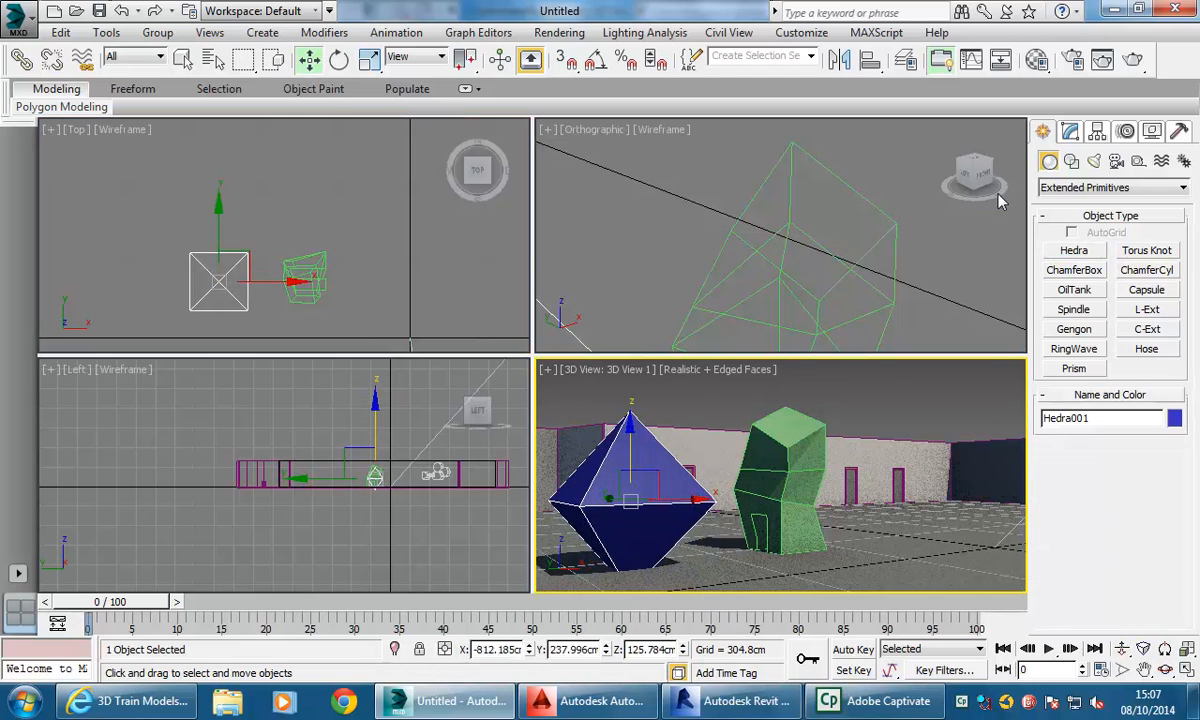
Set the hedra's family to Cube/Octa and its family parameter Q to 0.44.
left_click(1070, 133)
left_click(1077, 436)
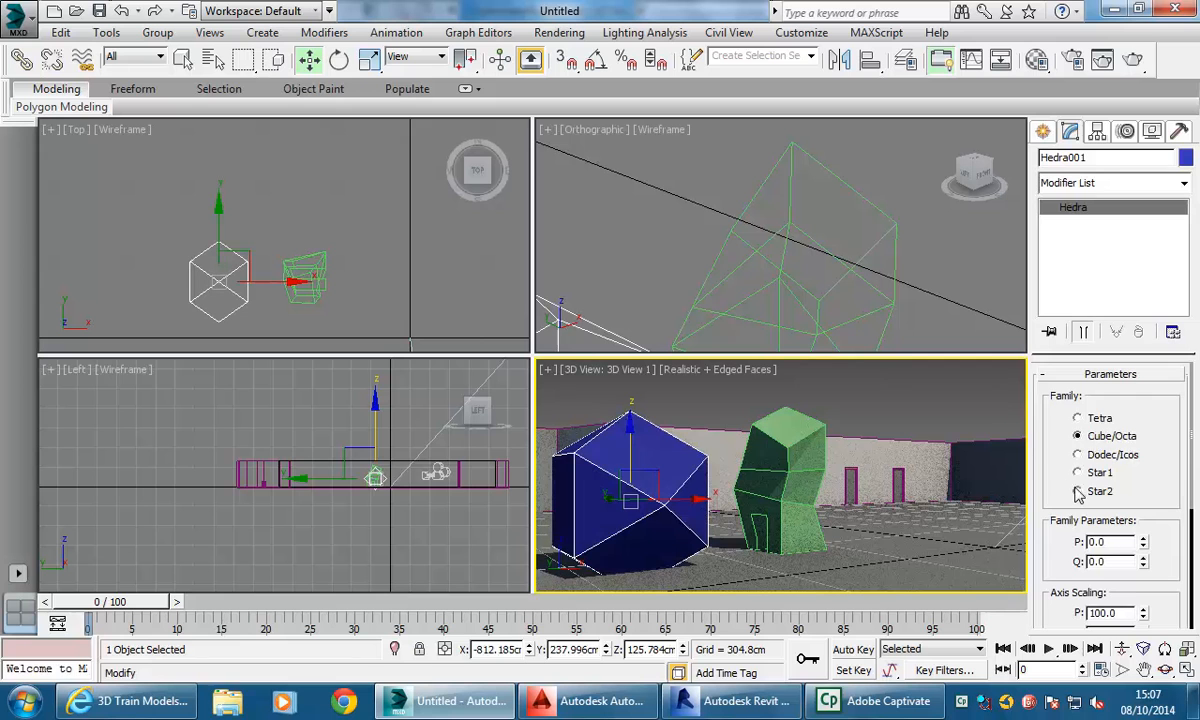
scroll(1147, 491, "down", 3)
left_click_drag(1143, 458, 1149, 412)
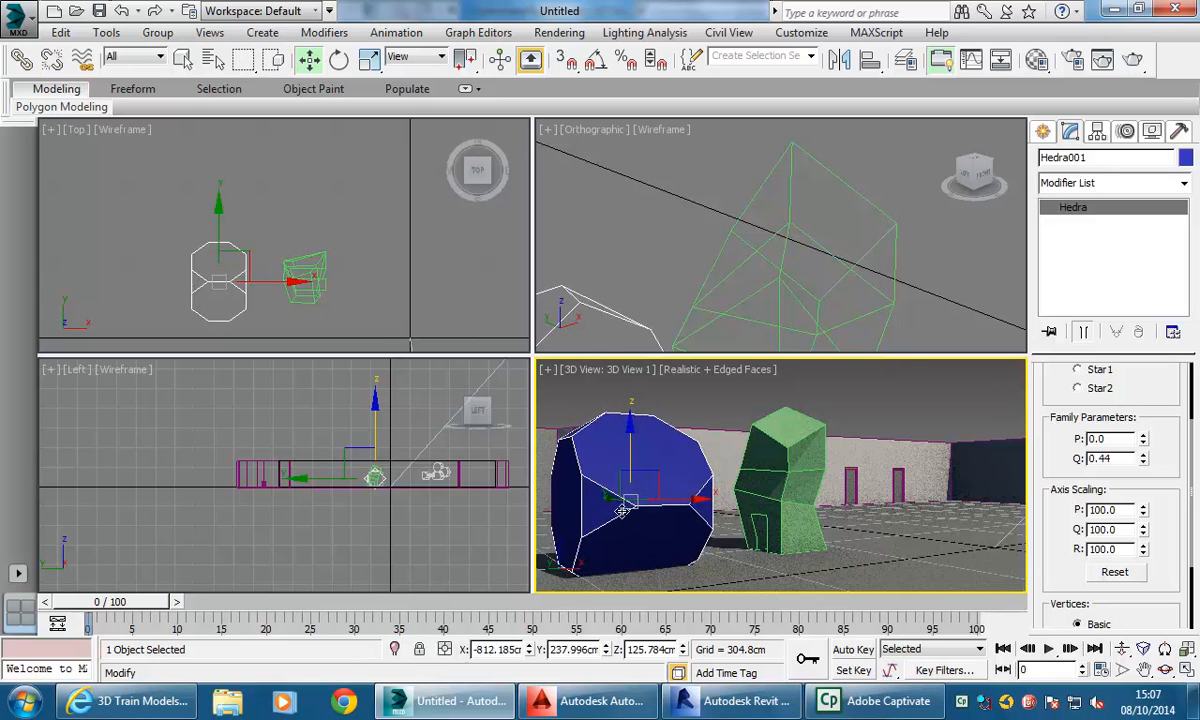
Delete the blue hedra beside the tower.
right_click(629, 451)
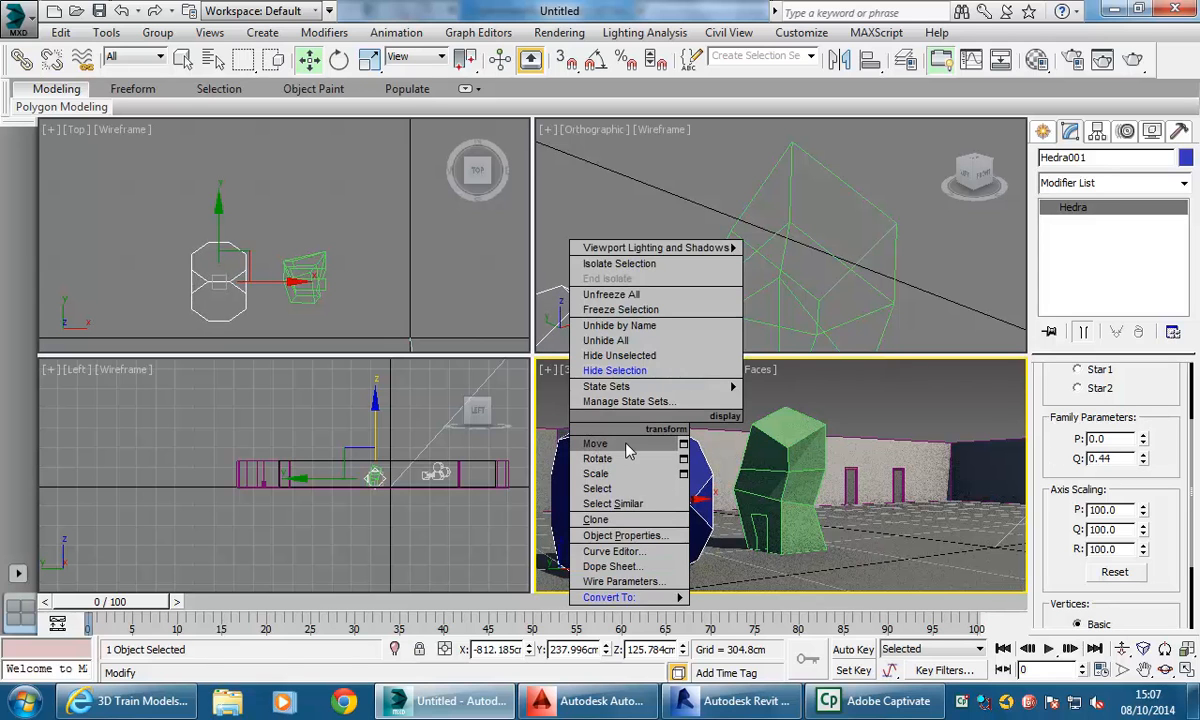
left_click(629, 451)
key("Delete")
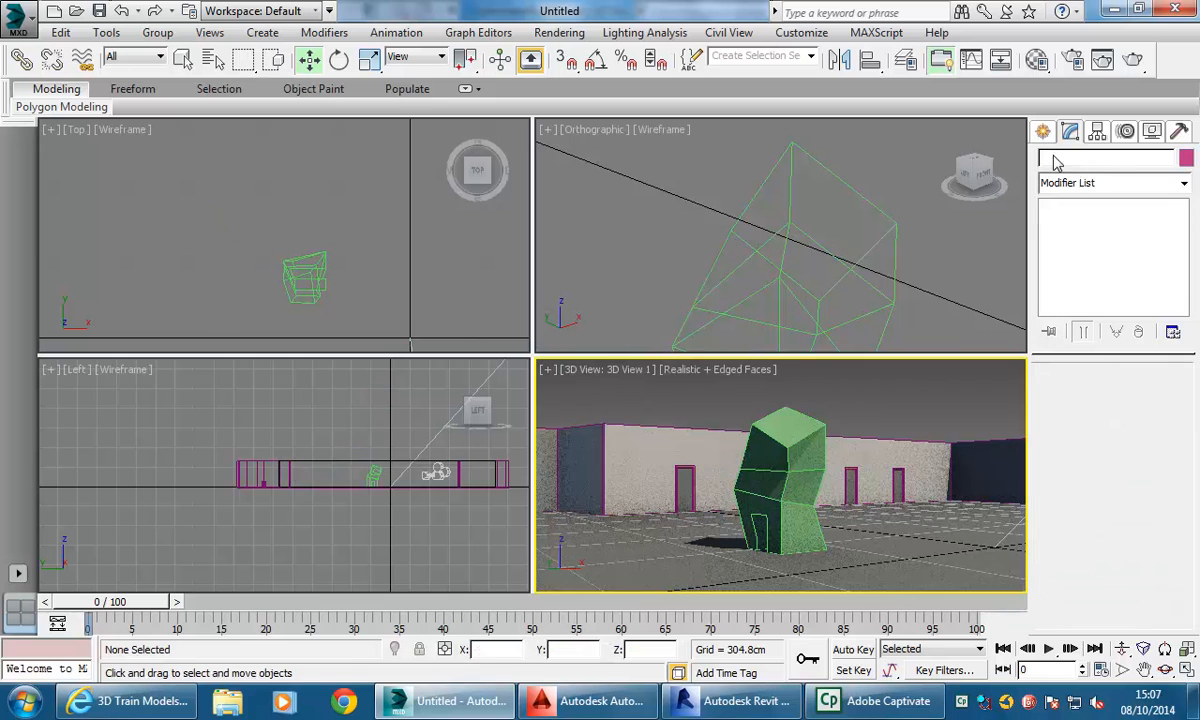
Look through the AEC Extended, Doors, Windows and Stairs object categories for the available architectural object types.
left_click(1043, 131)
left_click(1075, 190)
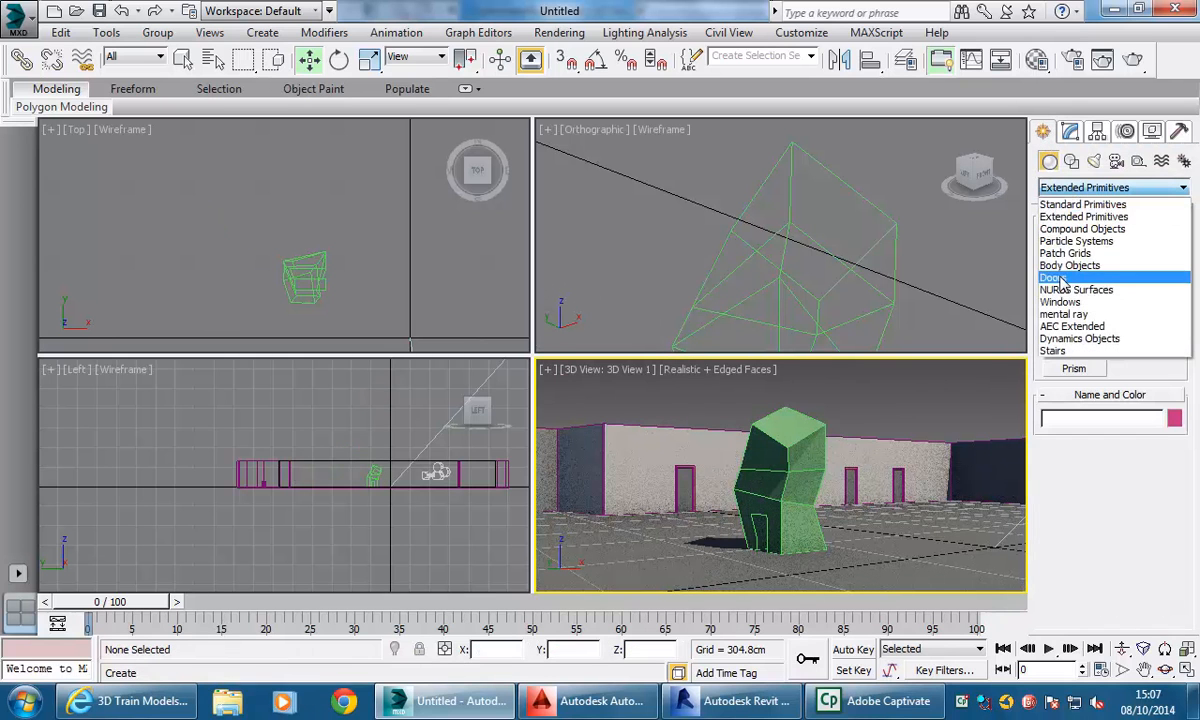
left_click(1066, 326)
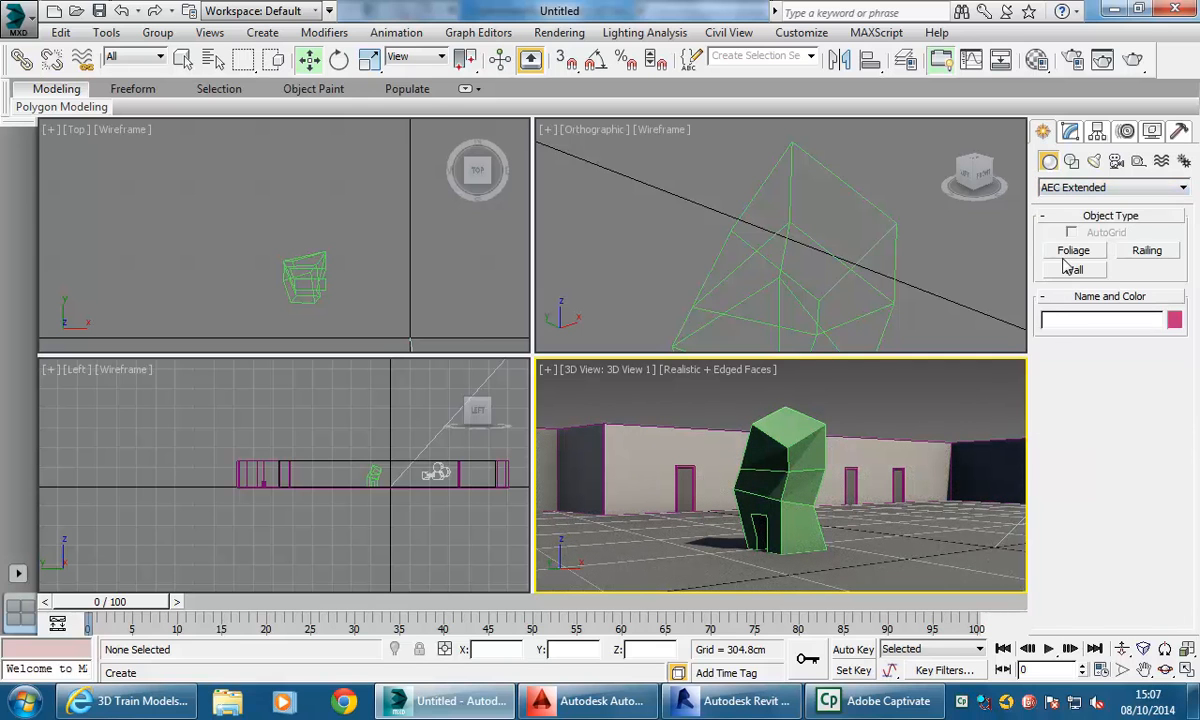
left_click(1080, 187)
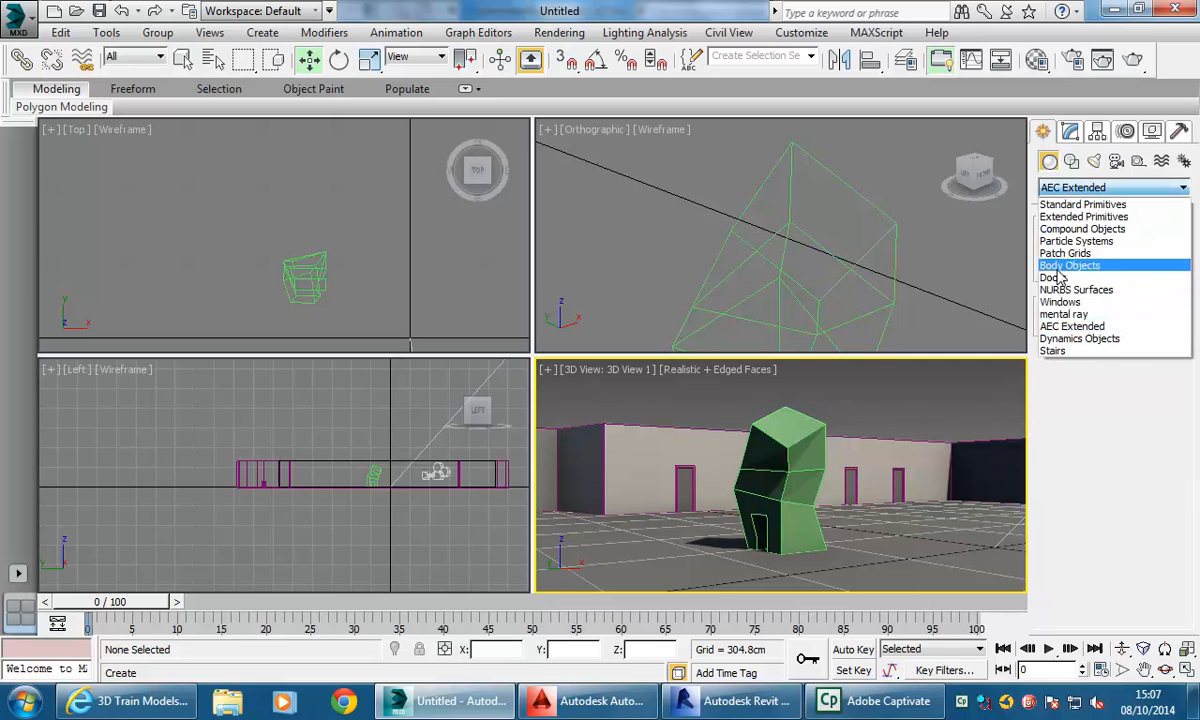
left_click(1055, 277)
left_click(1062, 187)
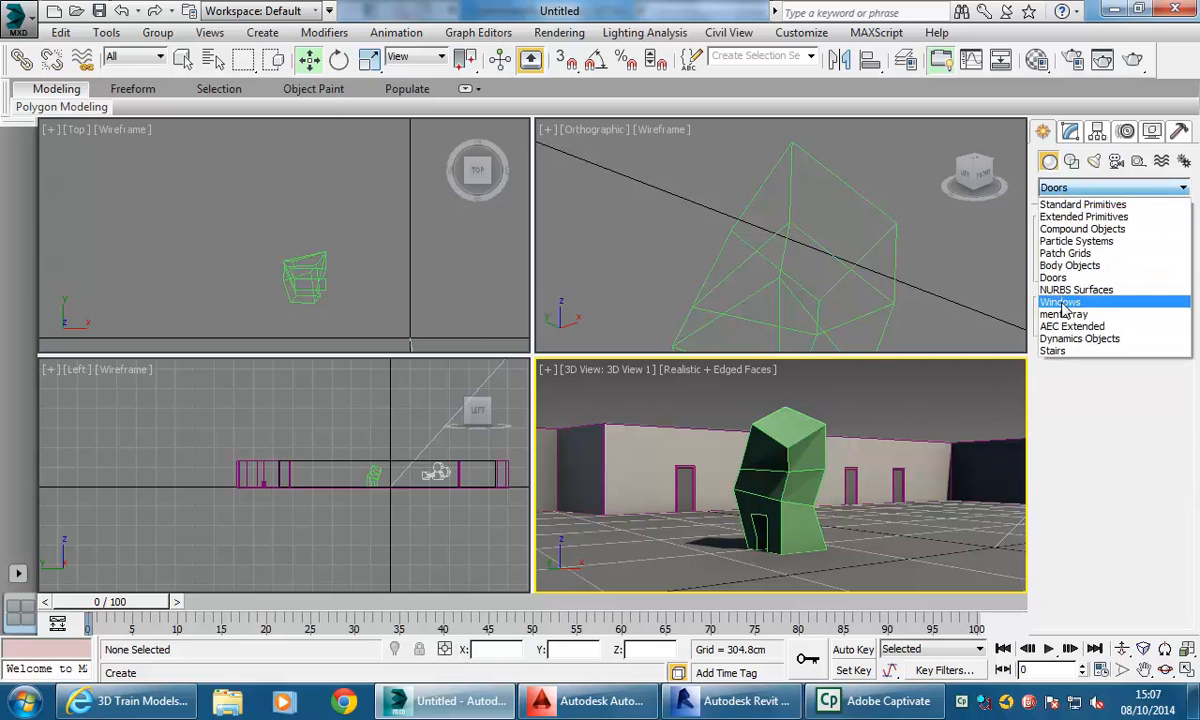
left_click(1060, 301)
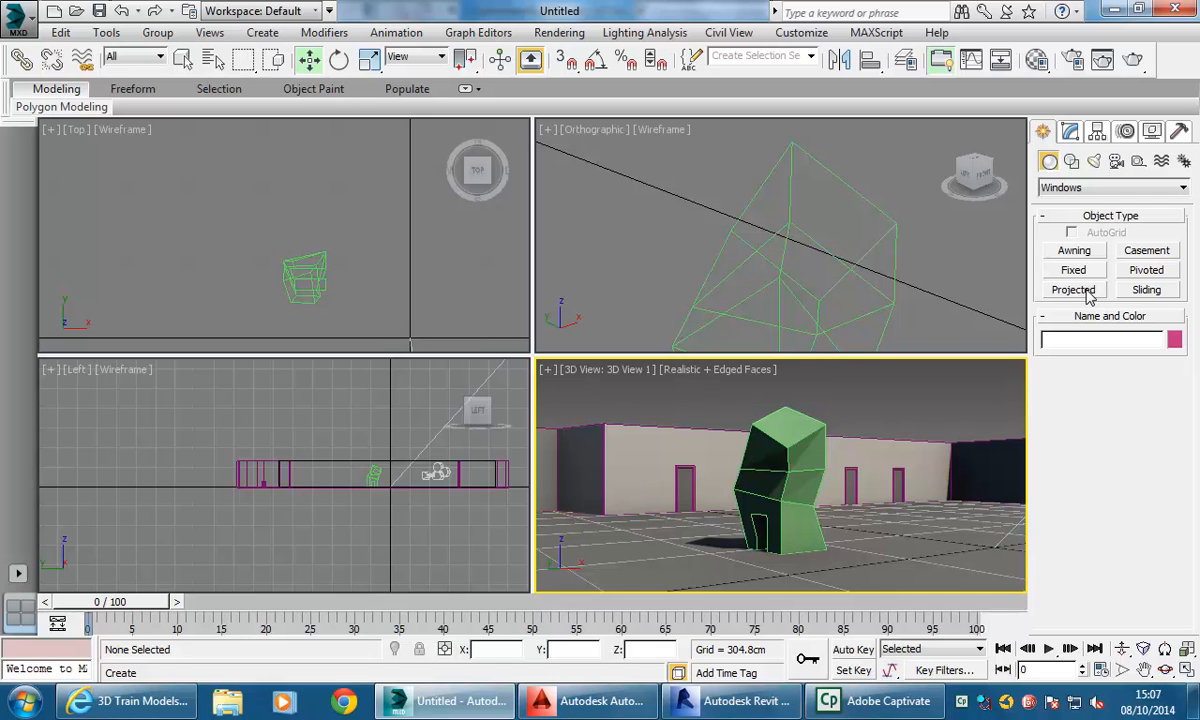
left_click(1088, 188)
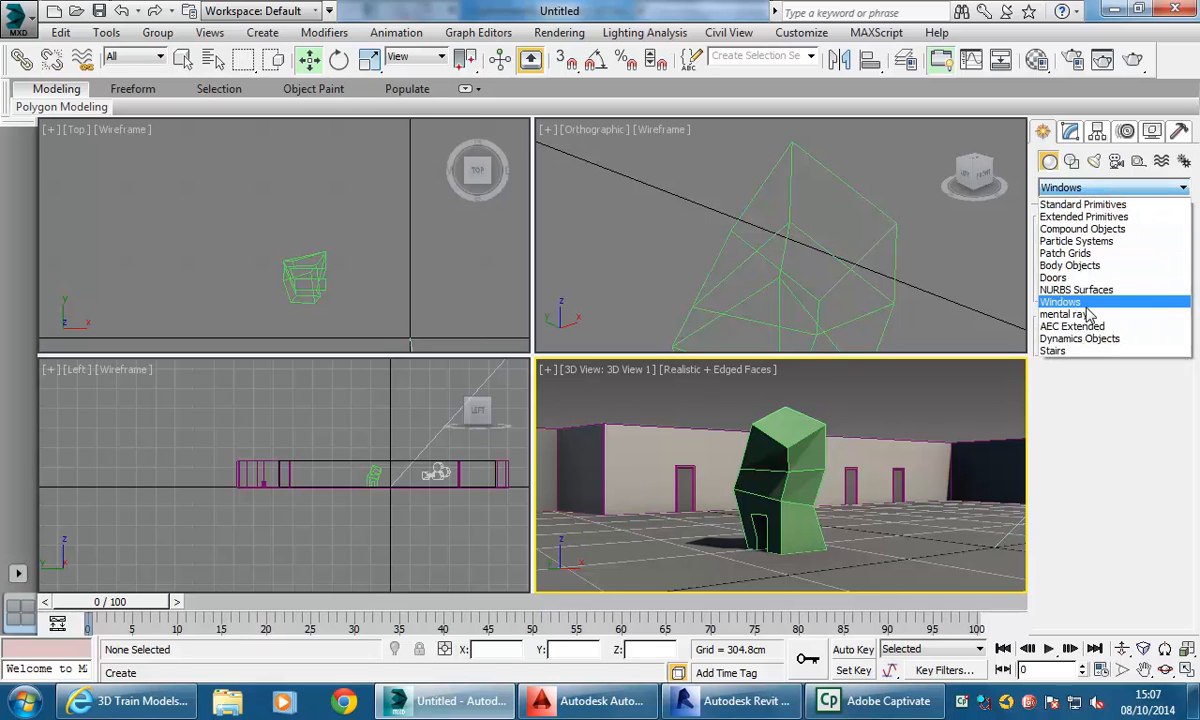
left_click(1086, 350)
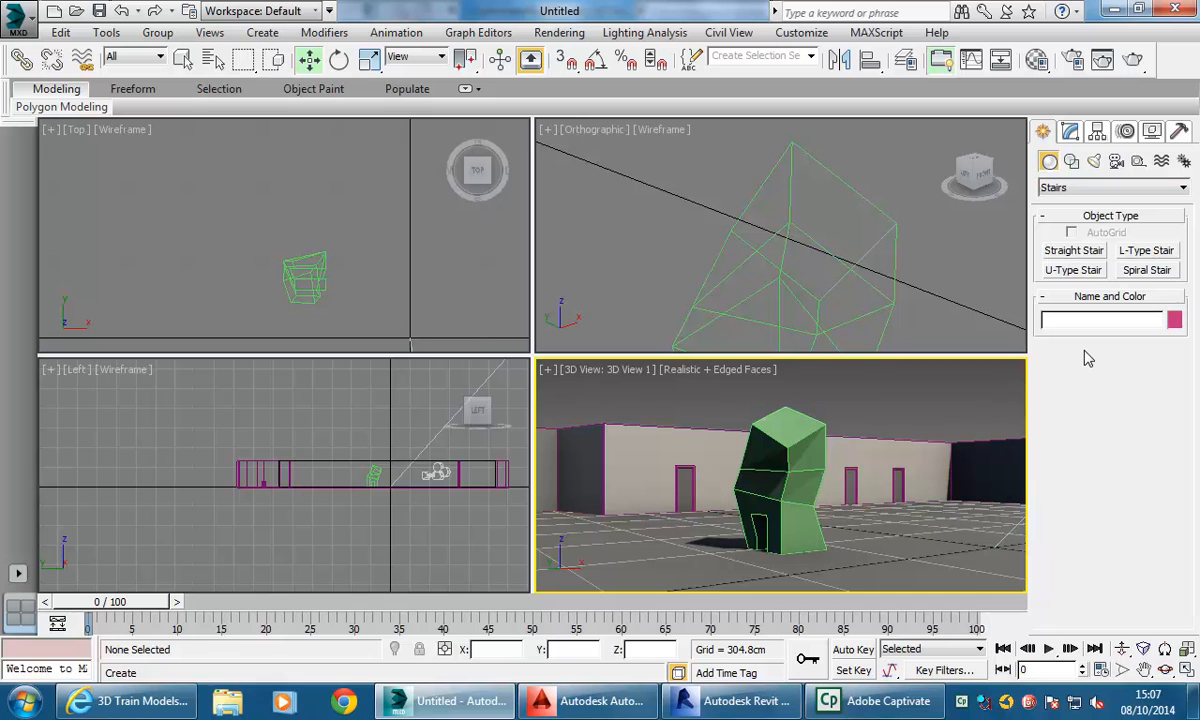
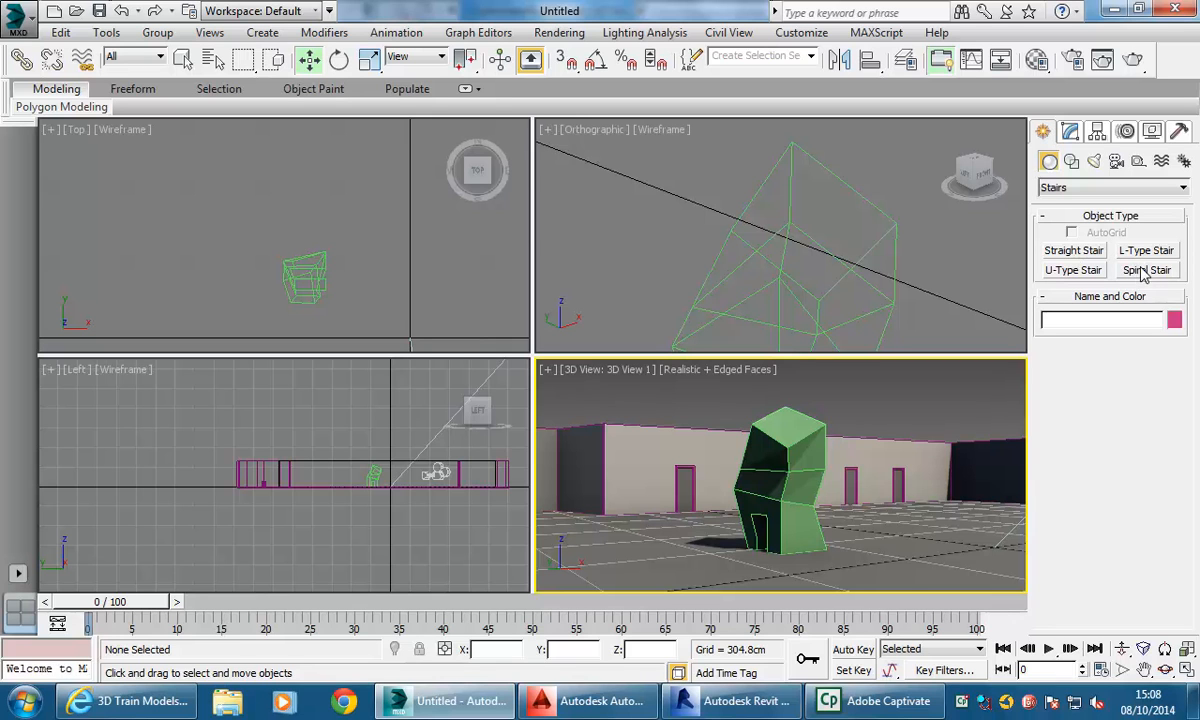
Create a spiral stair with a radius of about 181 cm beside the green tower in the Top view.
left_click(1140, 272)
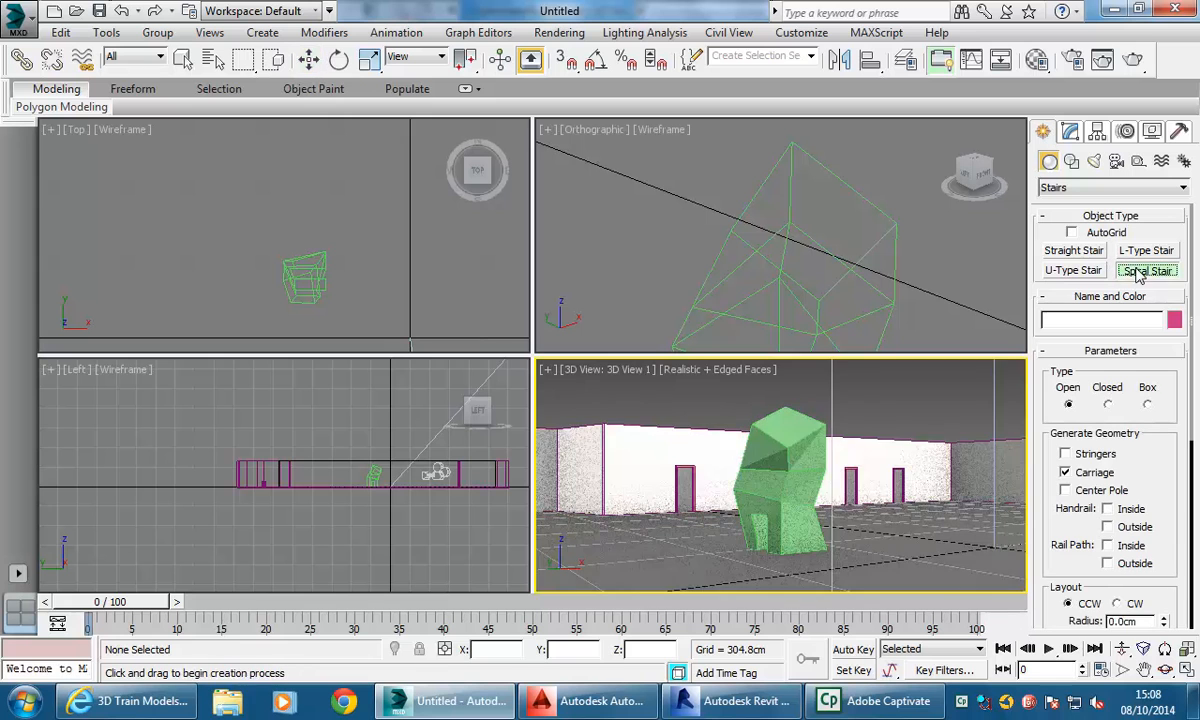
scroll(316, 217, "down", 2)
middle_click_drag(310, 218, 271, 172)
left_click_drag(315, 271, 316, 244)
left_click(312, 230)
key("w")
left_click_drag(345, 248, 321, 242)
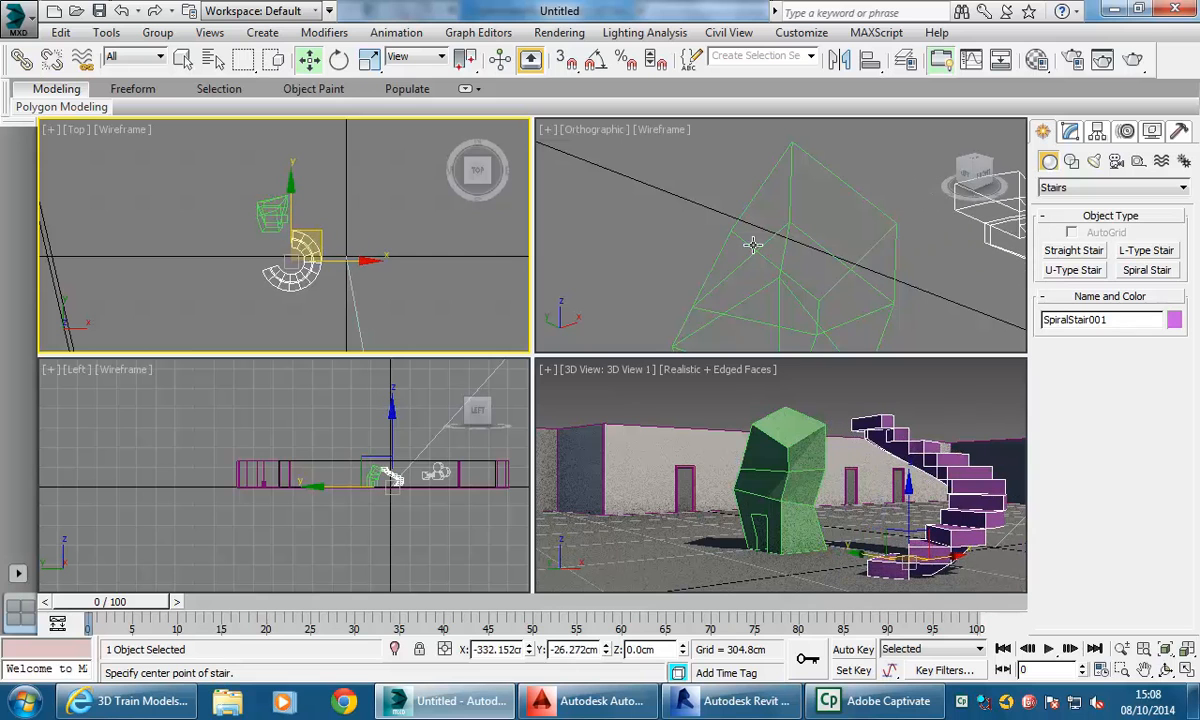
Compare the Closed and Box types on the spiral stair and settle on Closed.
left_click(1069, 131)
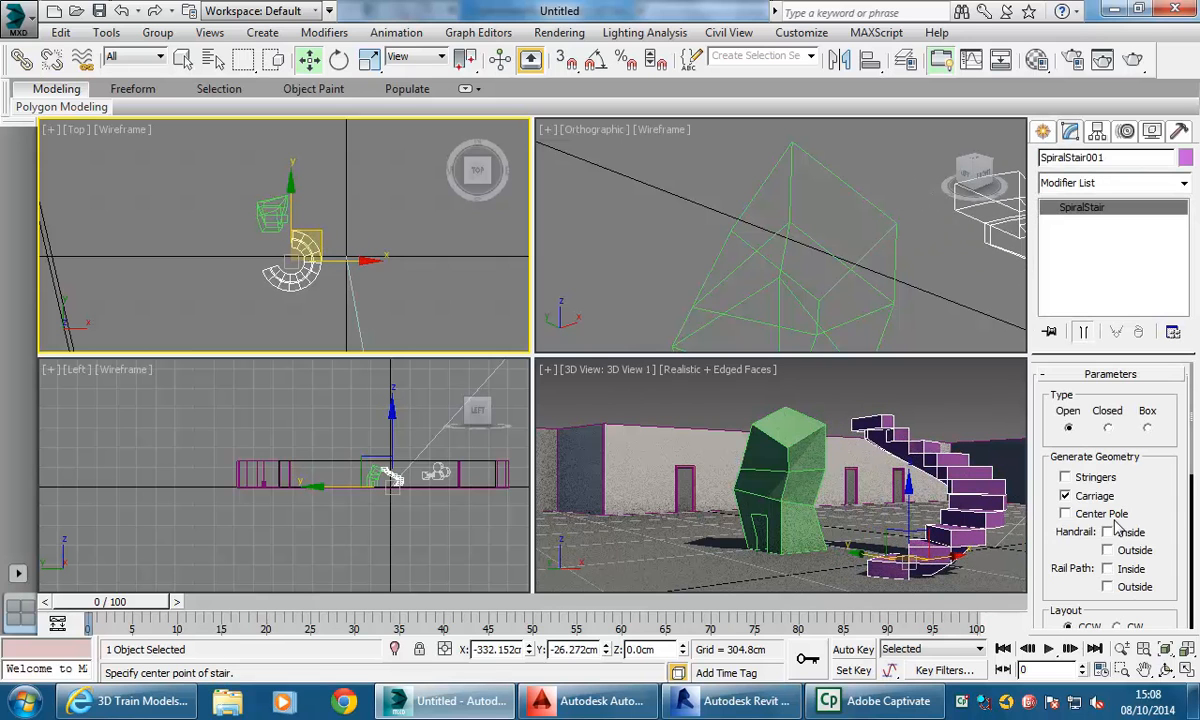
scroll(1069, 445, "down", 1)
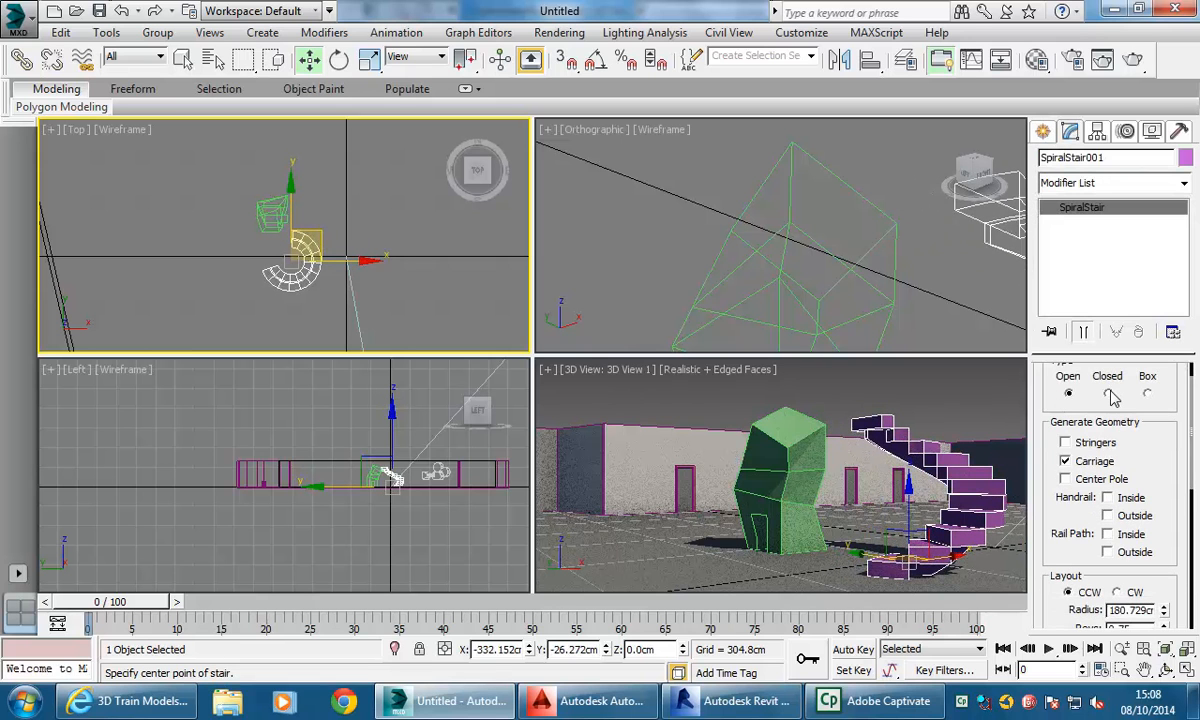
left_click(1108, 394)
left_click(1148, 392)
left_click(1110, 395)
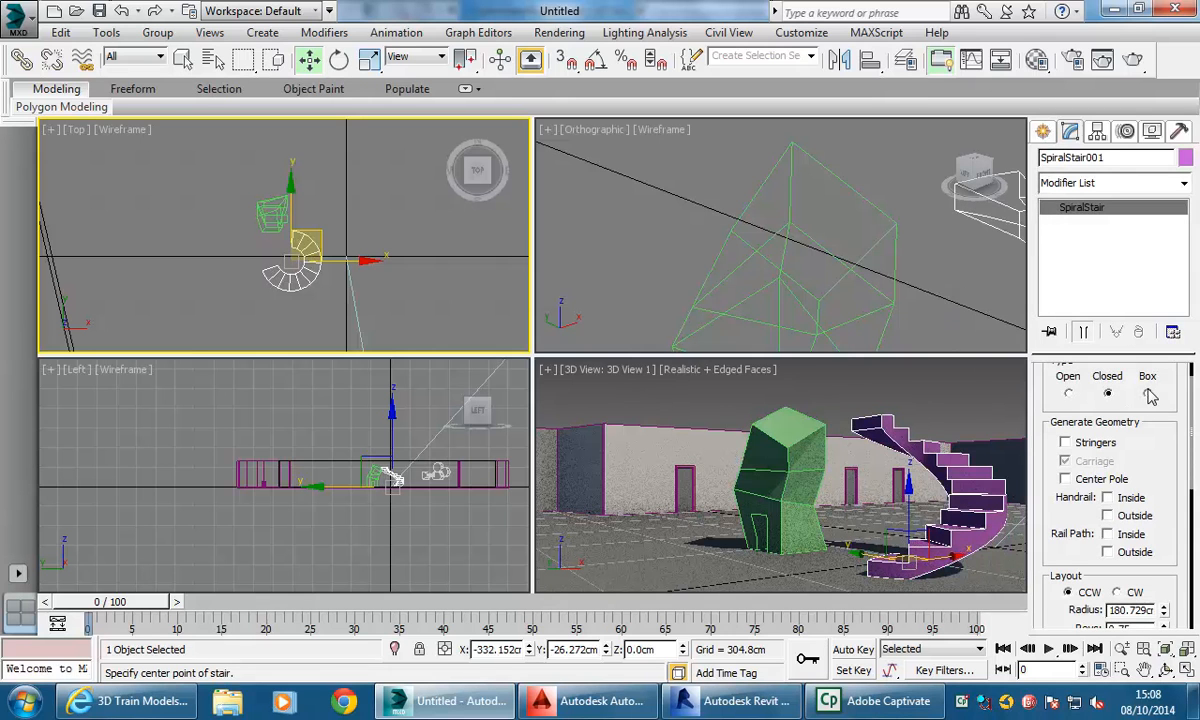
left_click(1148, 393)
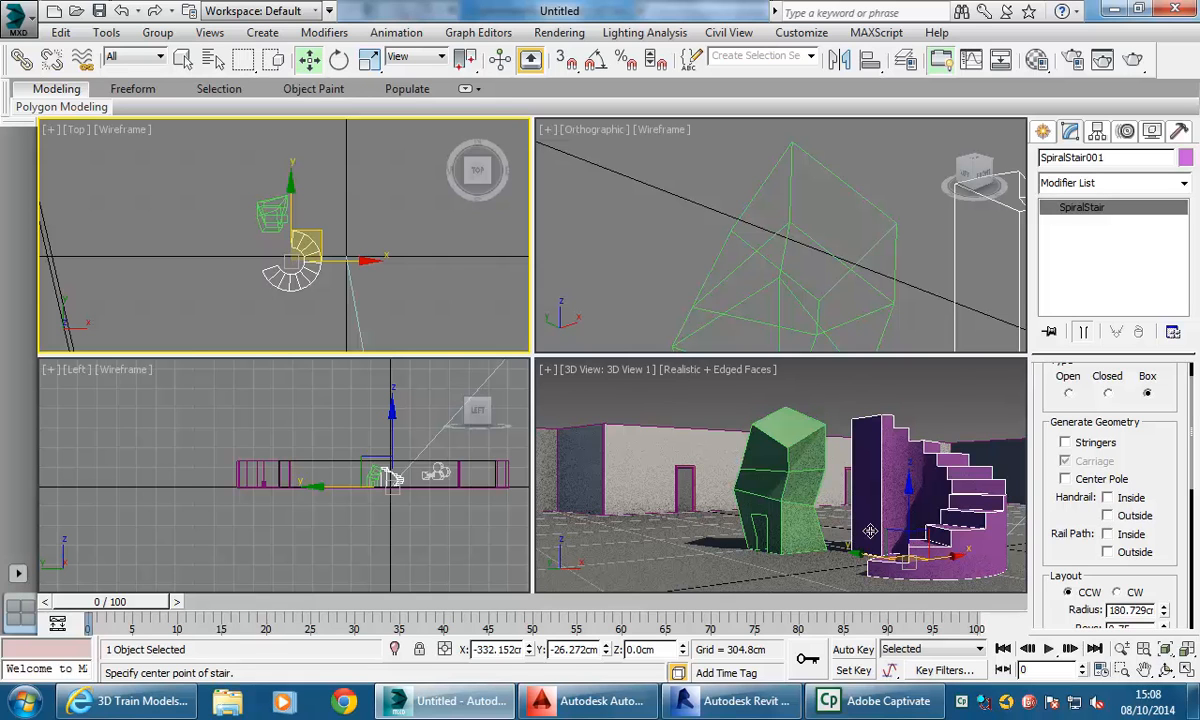
left_click(1107, 394)
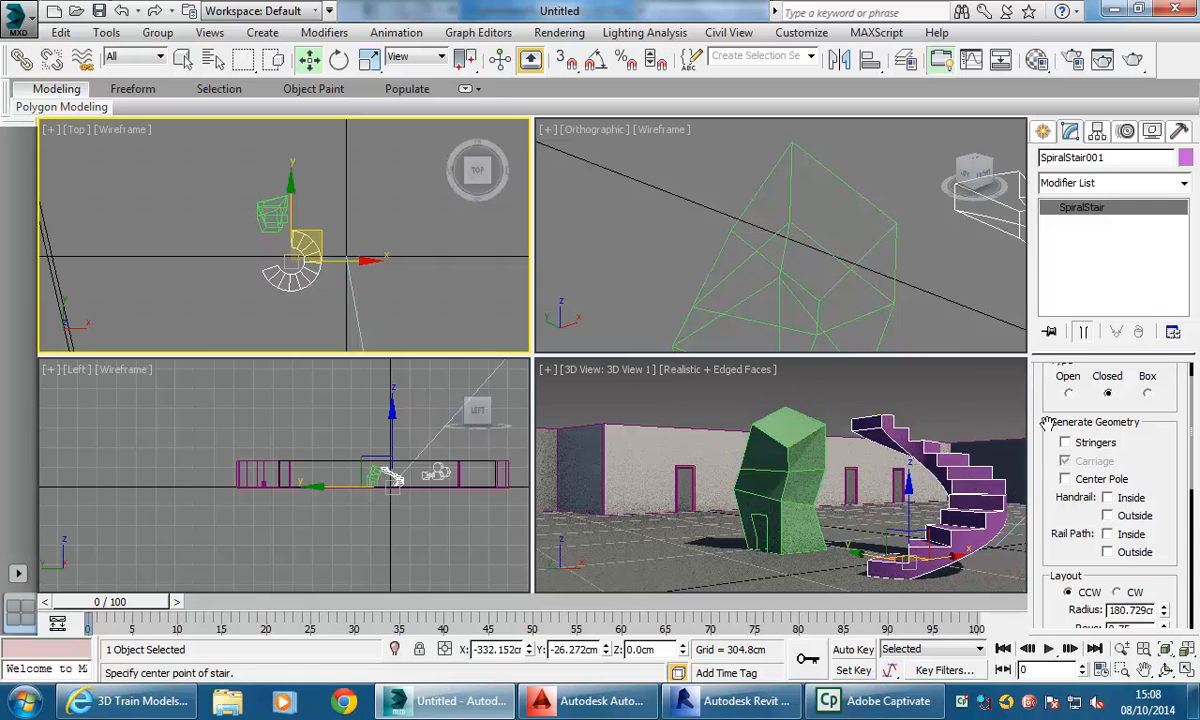
Generate the inside and outside rail paths for the spiral stair, leaving its stringers off.
scroll(1048, 428, "up", 1)
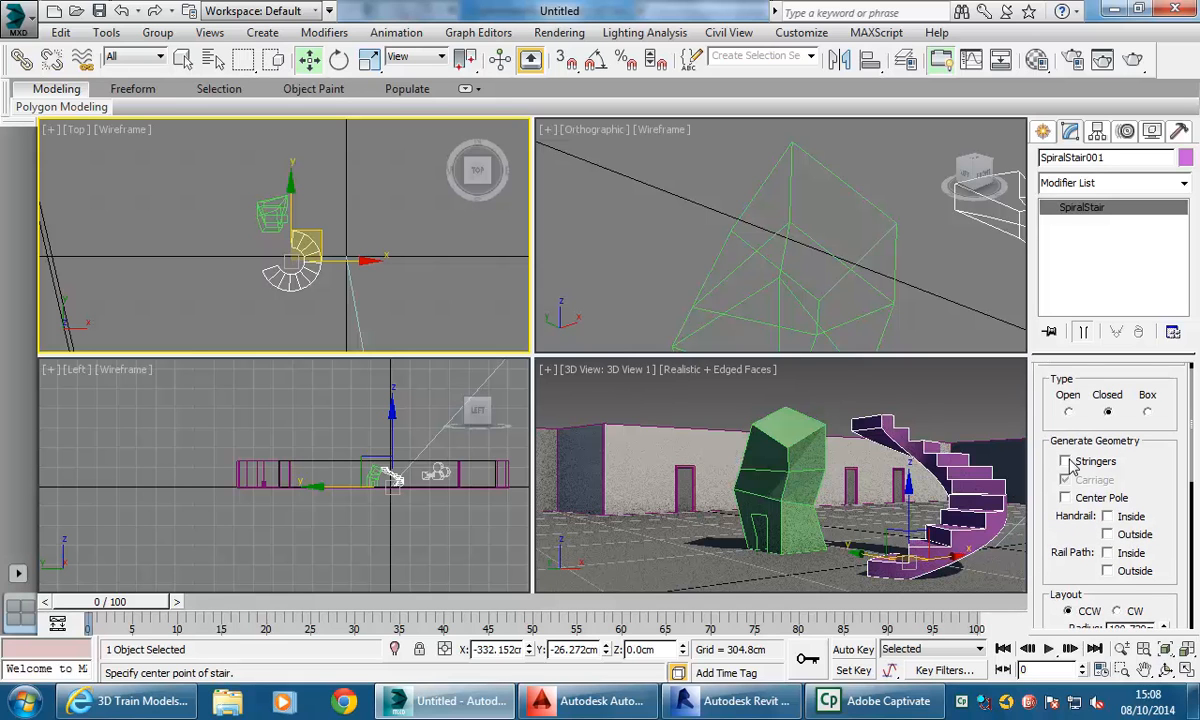
left_click(1066, 462)
left_click(1066, 462)
left_click_drag(1078, 552, 1072, 488)
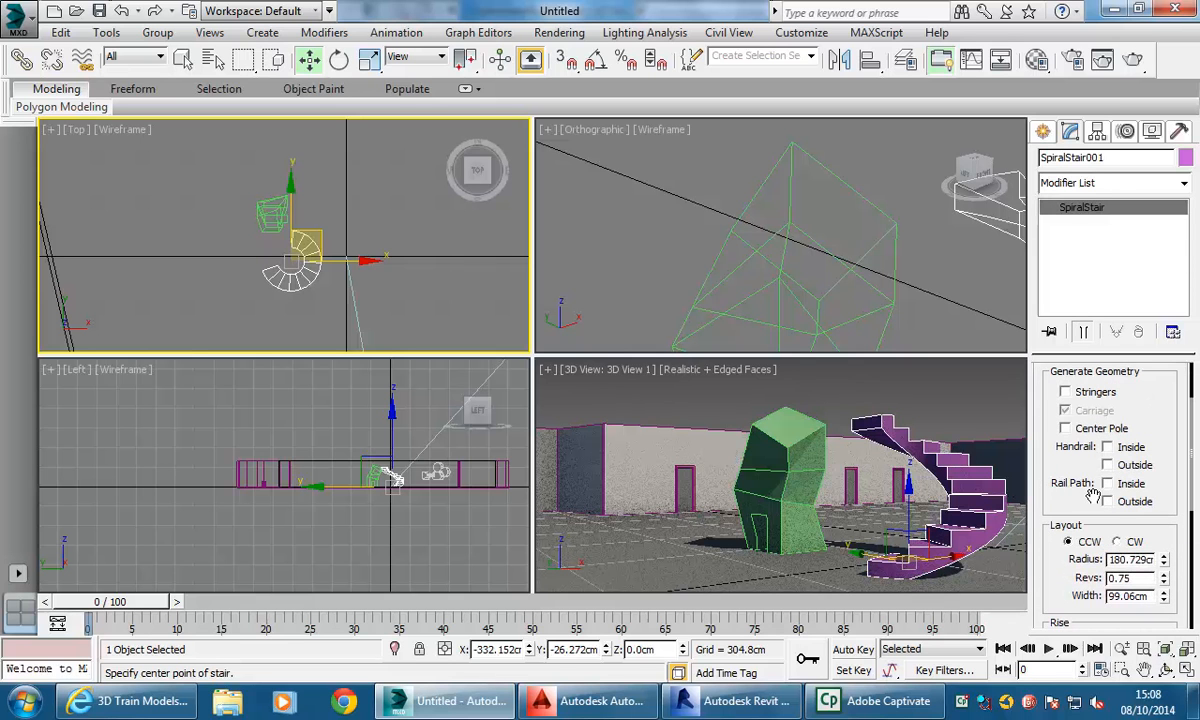
left_click(1108, 484)
left_click(1108, 502)
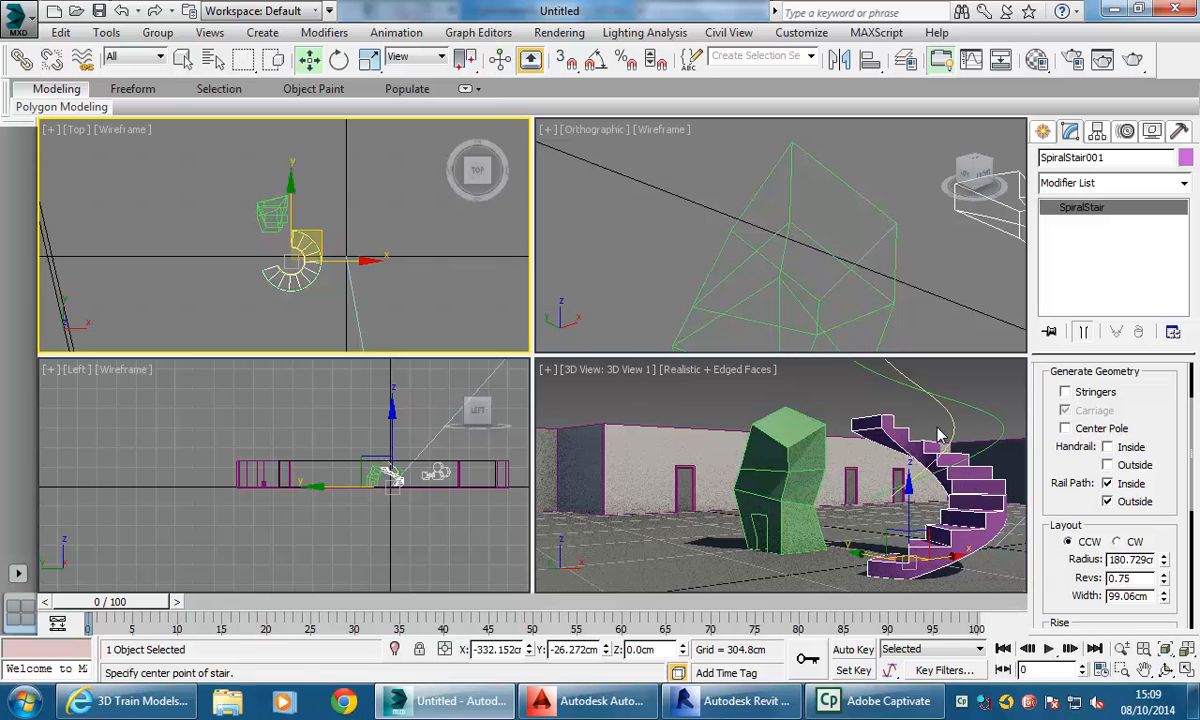
Create an AEC Extended railing that follows the spiral stair's inner rail path.
left_click(1049, 141)
left_click(1075, 188)
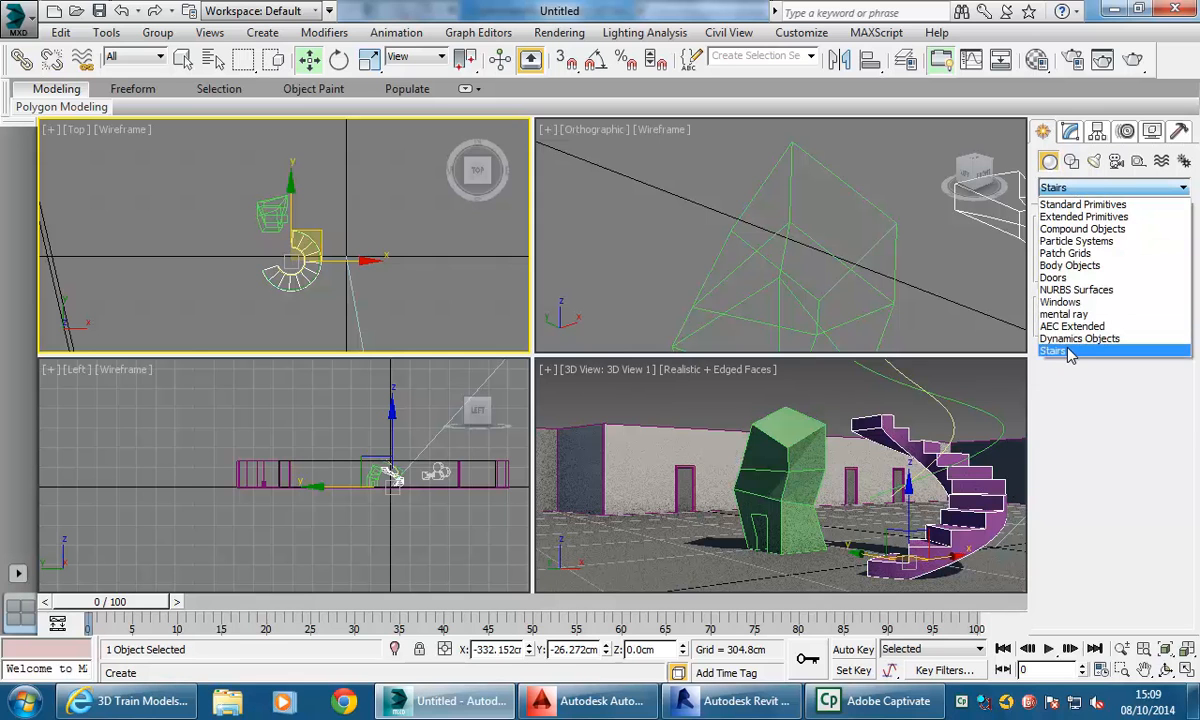
left_click(1103, 190)
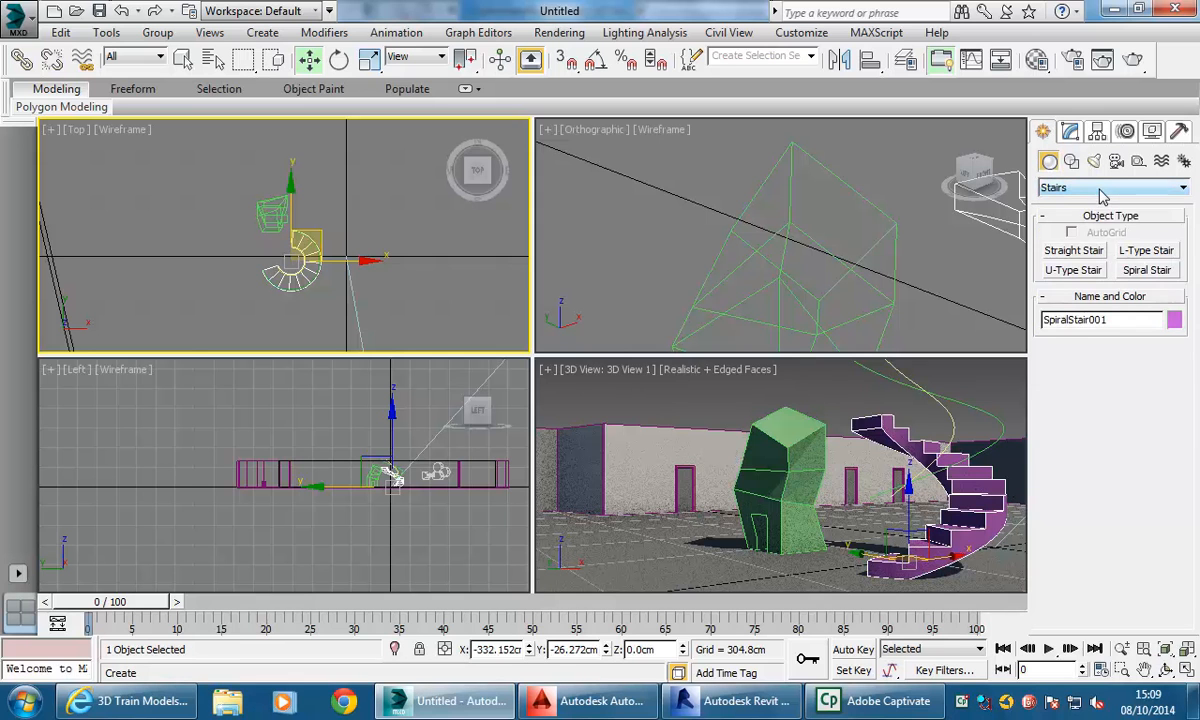
left_click(1085, 188)
left_click(1077, 330)
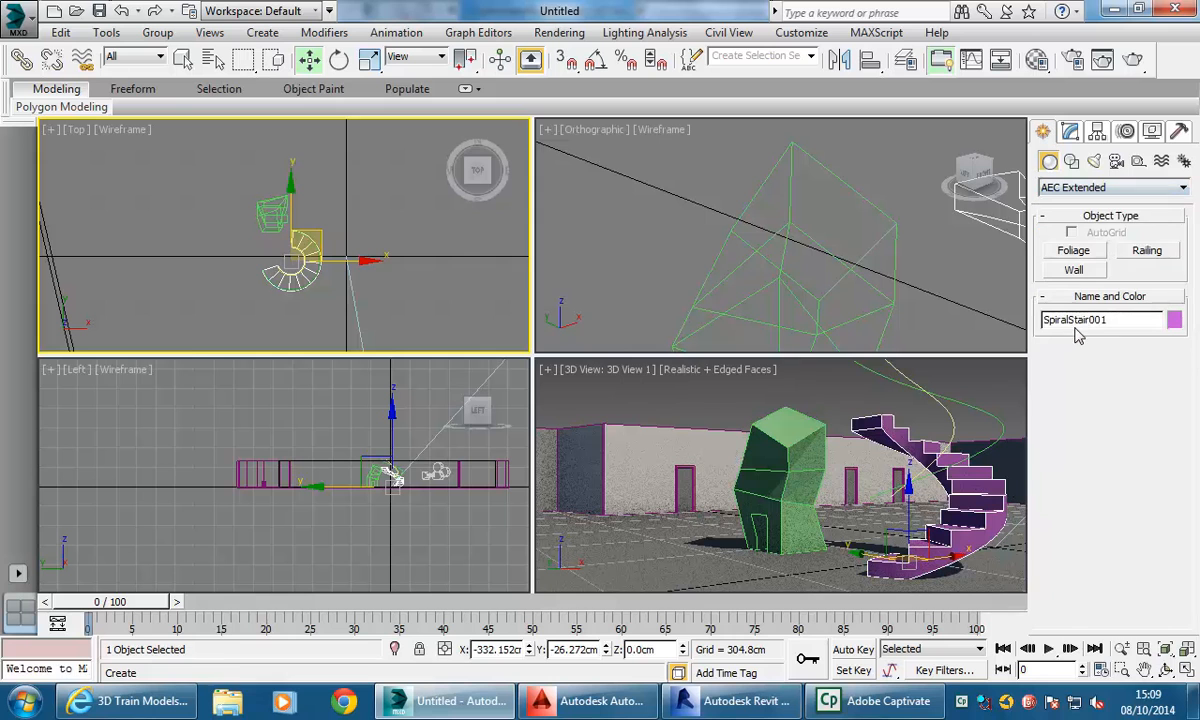
left_click(1148, 252)
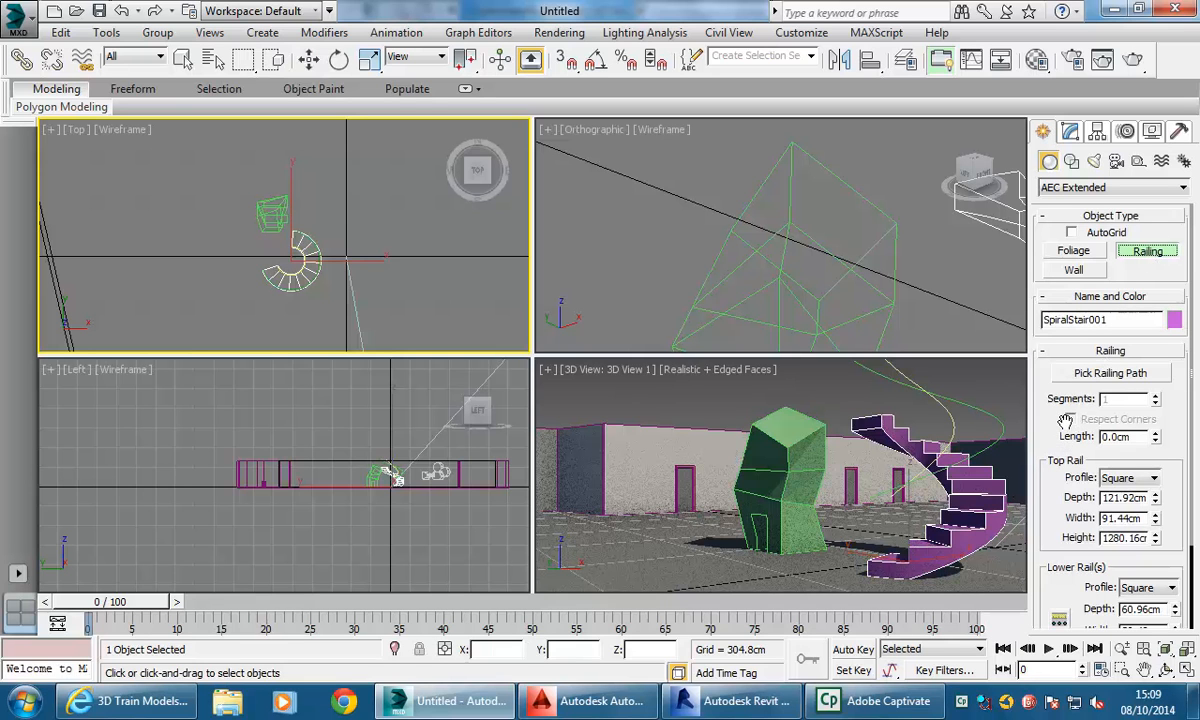
left_click(1078, 375)
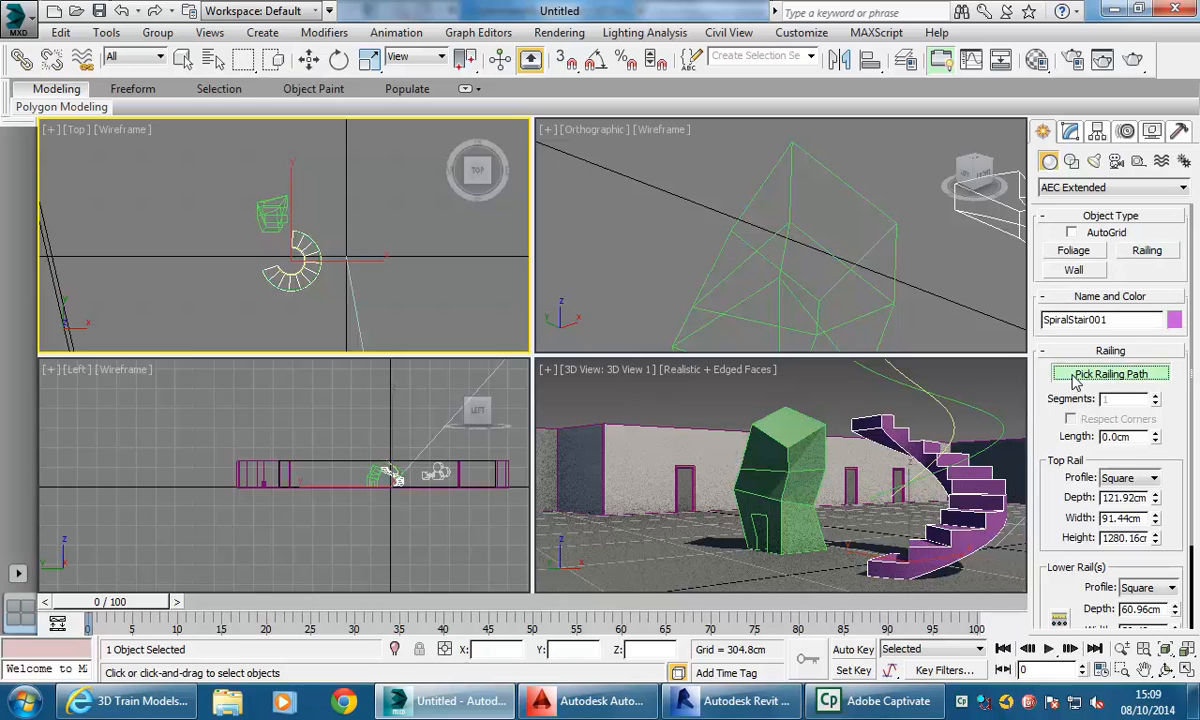
left_click(947, 409)
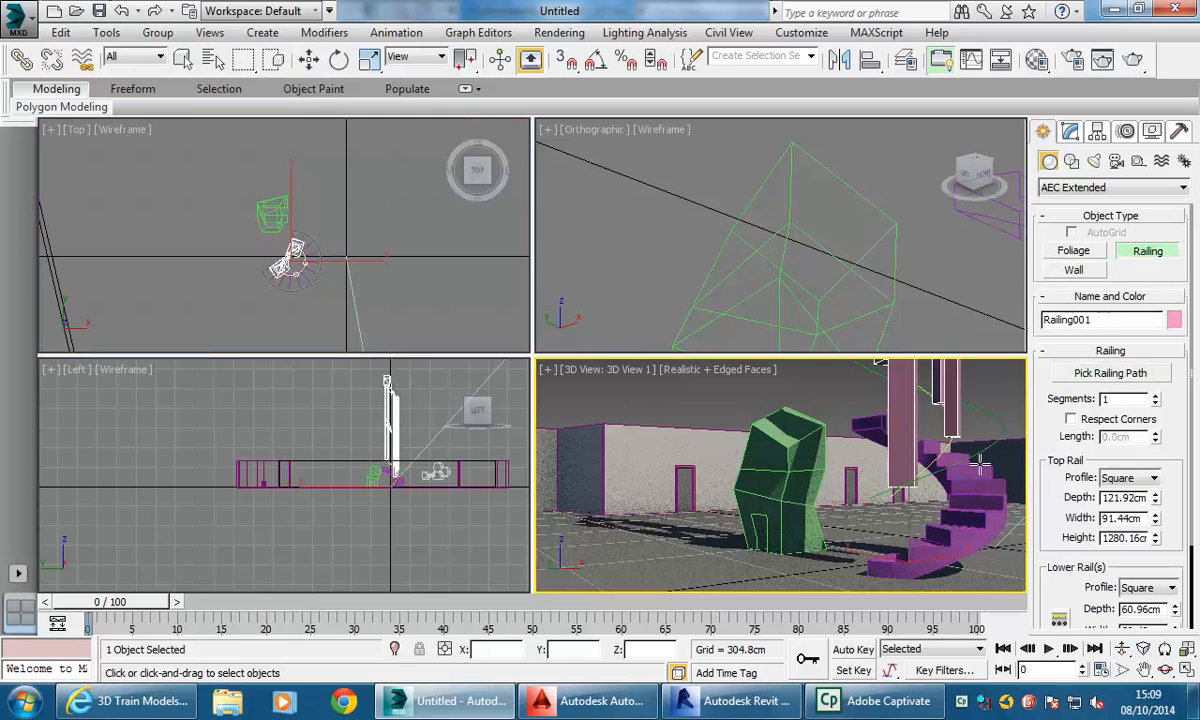
left_click(1002, 419)
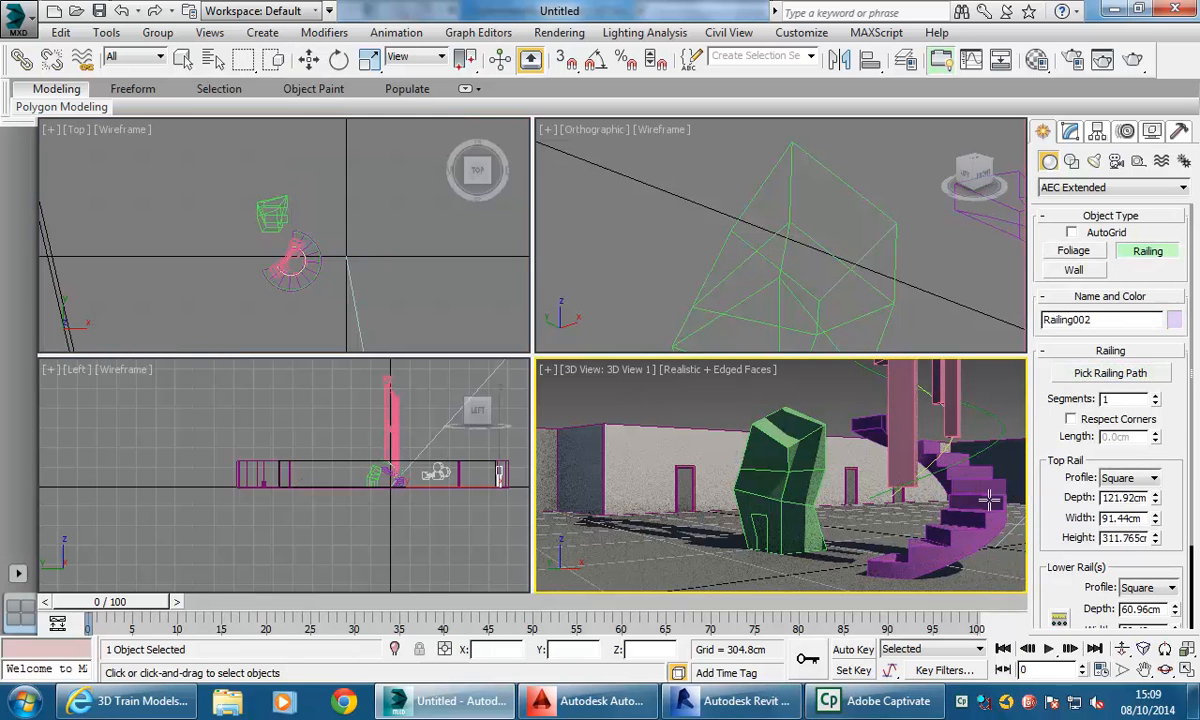
right_click(922, 420)
Display the Orthographic view as Shaded and lower the railing to about Z -150 cm.
key("w")
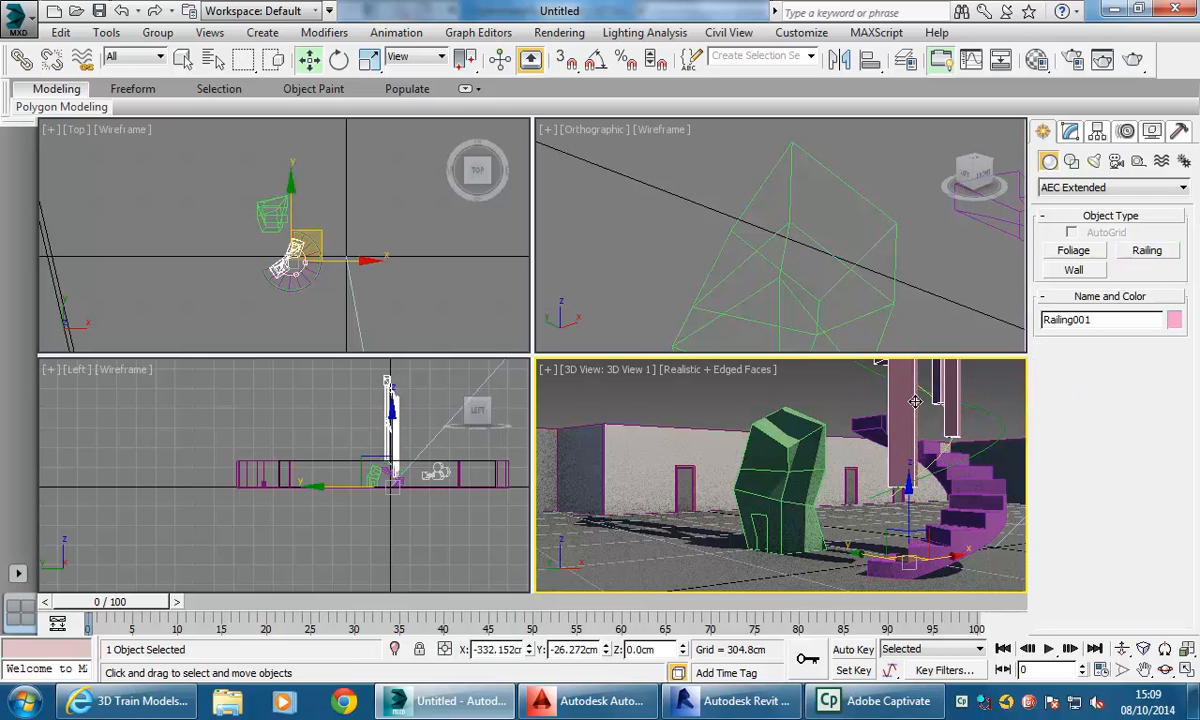
middle_click_drag(346, 421, 306, 461)
scroll(307, 439, "up", 4)
scroll(747, 272, "down", 6)
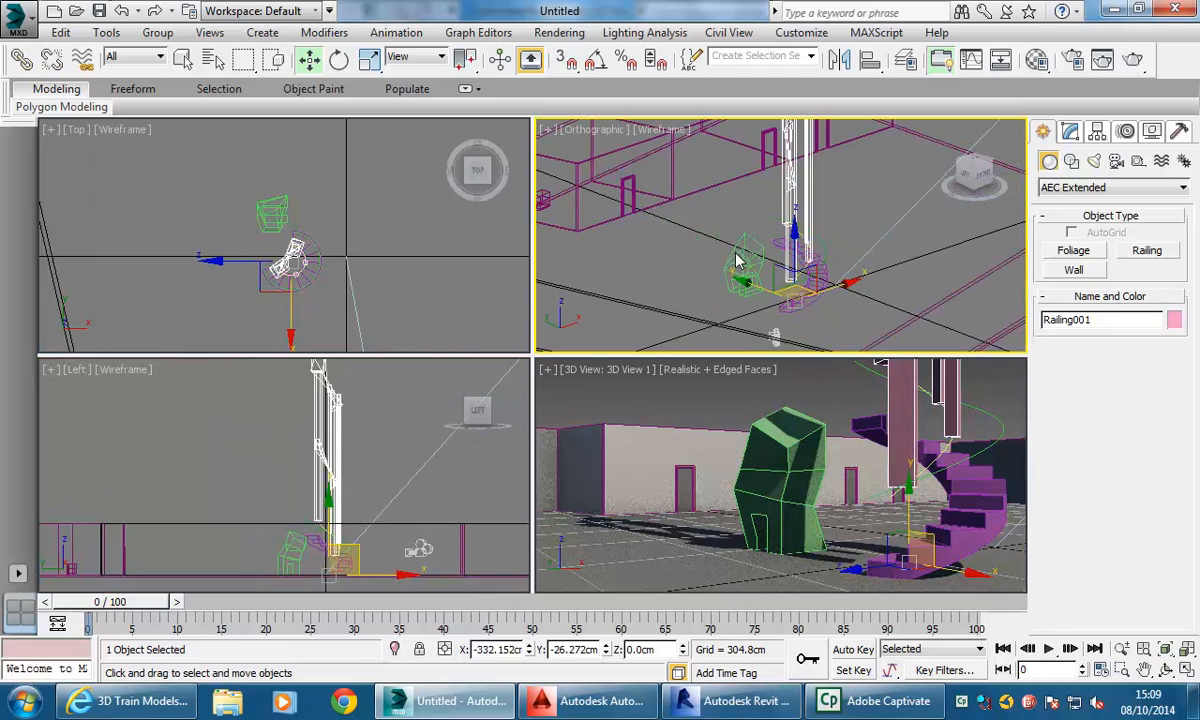
middle_click_drag(738, 257, 688, 305)
scroll(688, 305, "down", 2)
left_click(640, 129)
left_click(700, 171)
mouse_move(691, 212)
middle_mouse_down("alt")
mouse_move(603, 264)
mouse_move(700, 265)
mouse_move(705, 215)
mouse_move(830, 195)
mouse_move(798, 225)
middle_mouse_up("alt")
scroll(798, 225, "down", 3)
left_click_drag(770, 247, 773, 262)
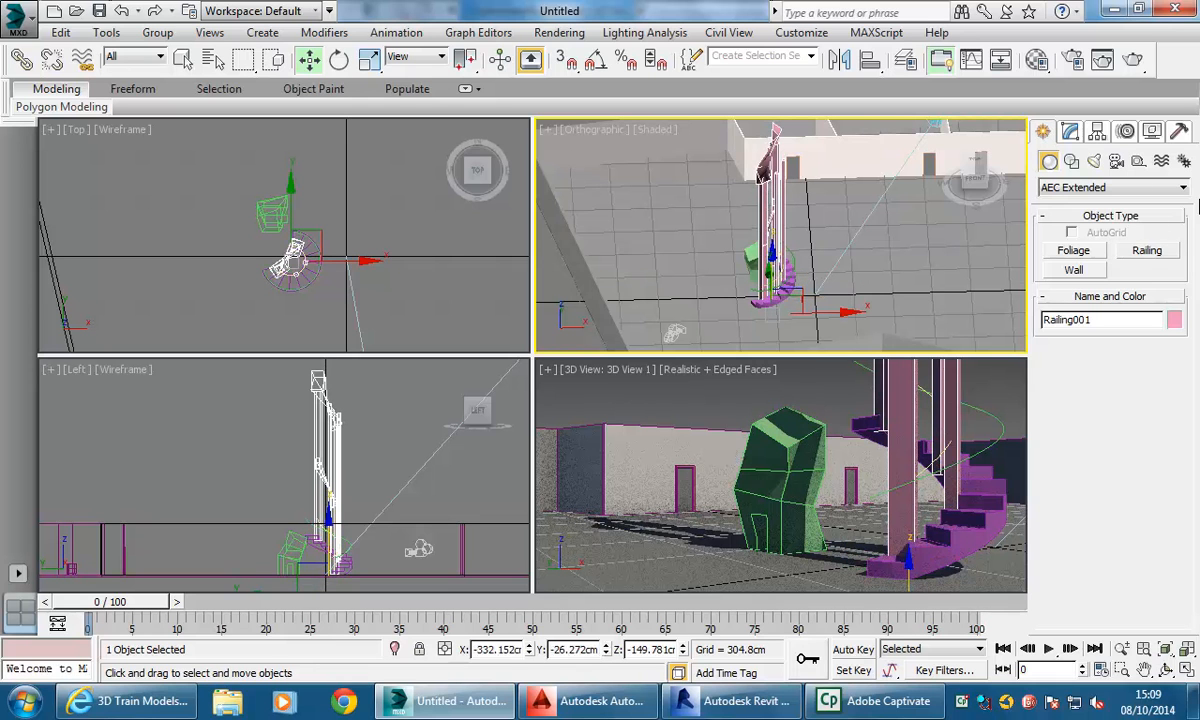
Set the railing to 2 segments and its top rail to about 47.5 cm depth, 29.1 cm width and 152.4 cm height.
left_click(1070, 133)
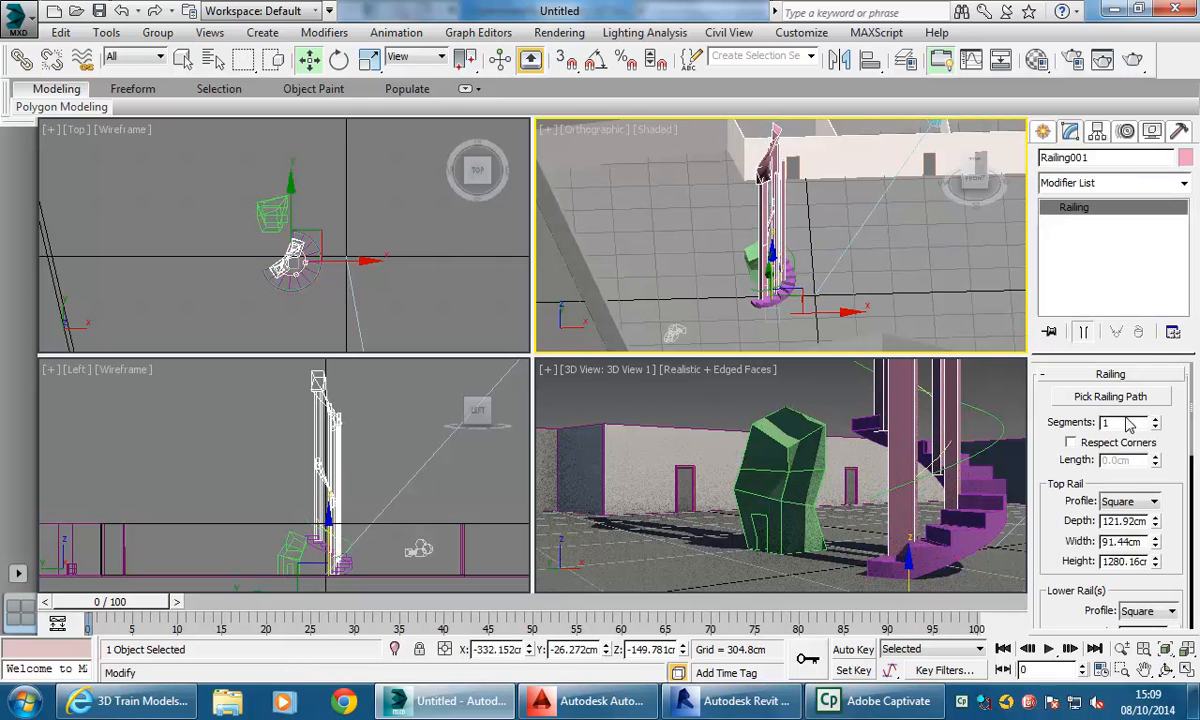
left_click(1155, 418)
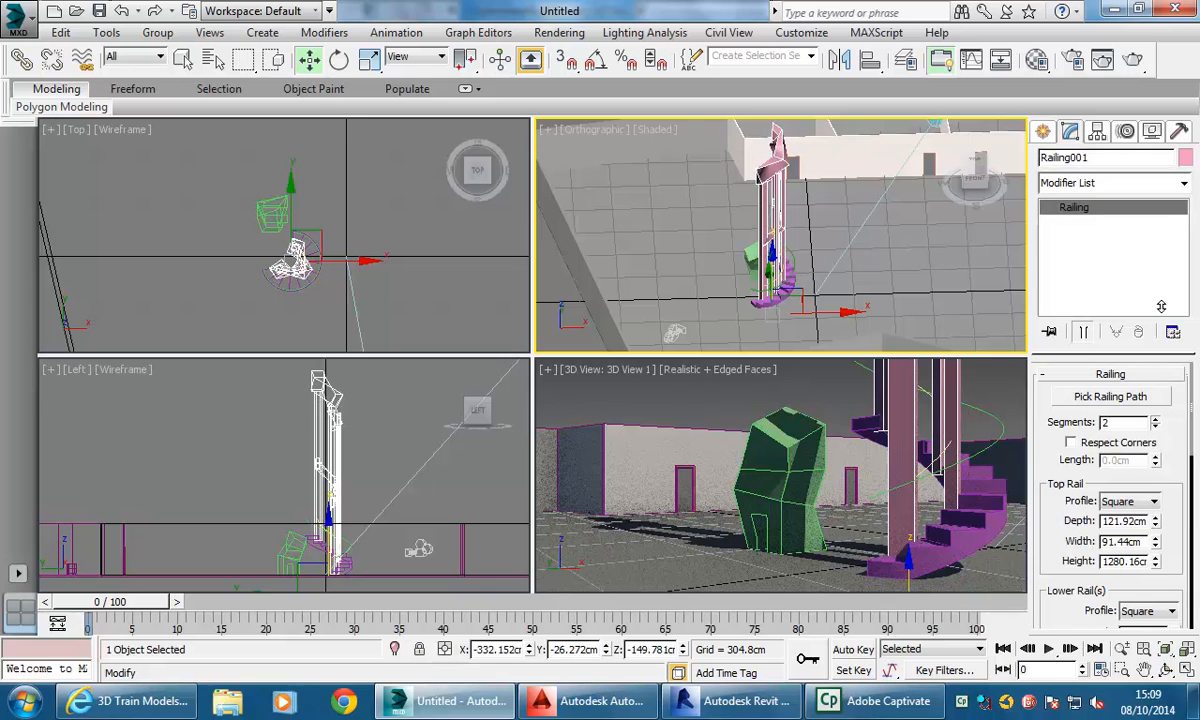
scroll(1180, 510, "down", 2)
left_click_drag(1157, 510, 1157, 592)
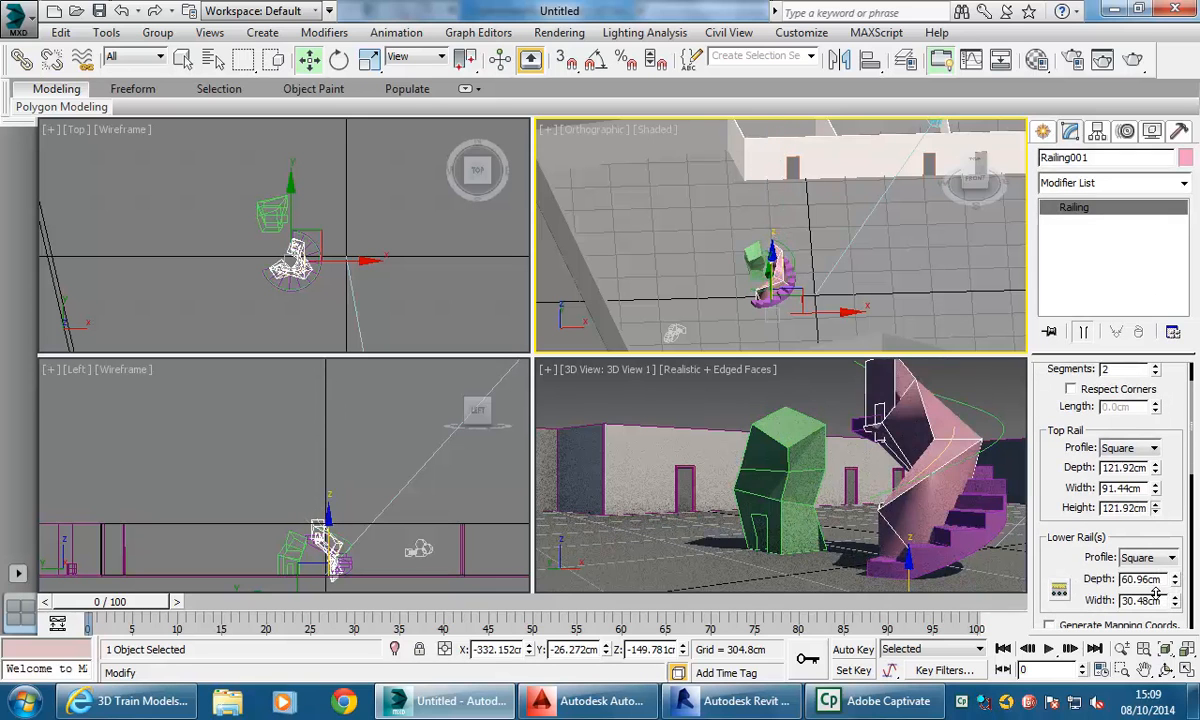
left_click_drag(1155, 489, 1149, 545)
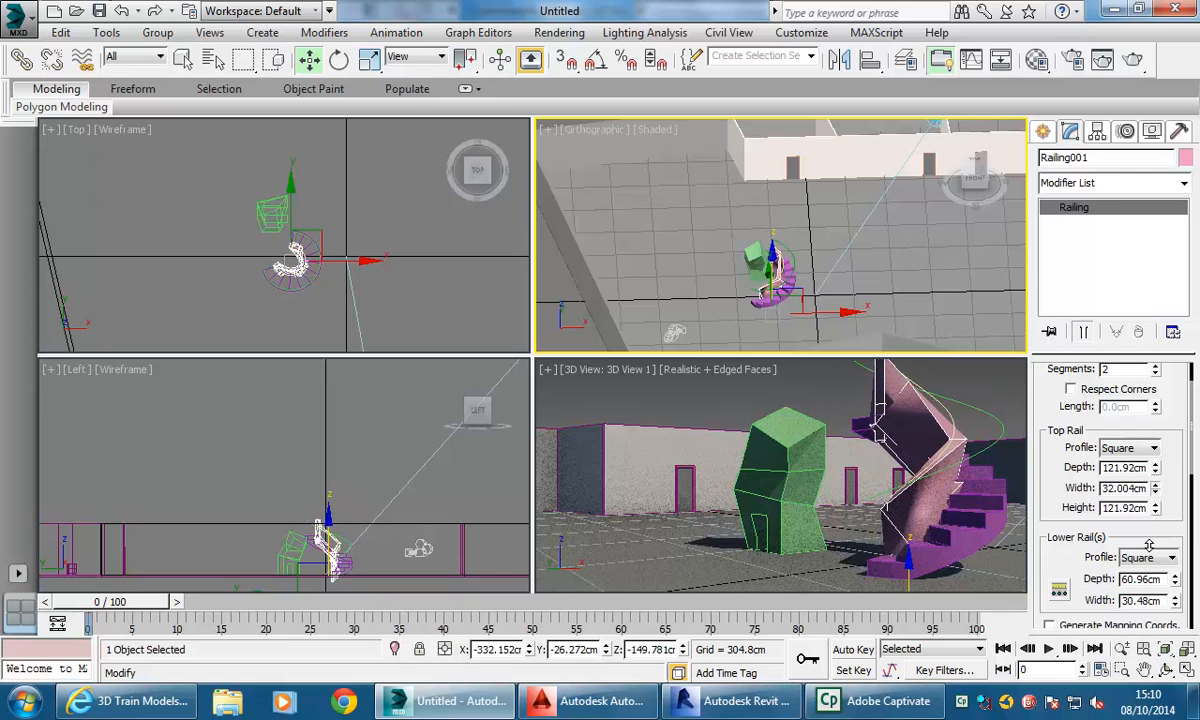
mouse_move(1156, 470)
left_mouse_down()
mouse_move(1155, 580)
mouse_move(1156, 495)
left_mouse_up()
Set the railing's lower rail to 9.754 cm depth and 16.459 cm width, and its posts to 3.658 cm depth and 38.405 cm width.
left_click_drag(1093, 557, 1096, 480)
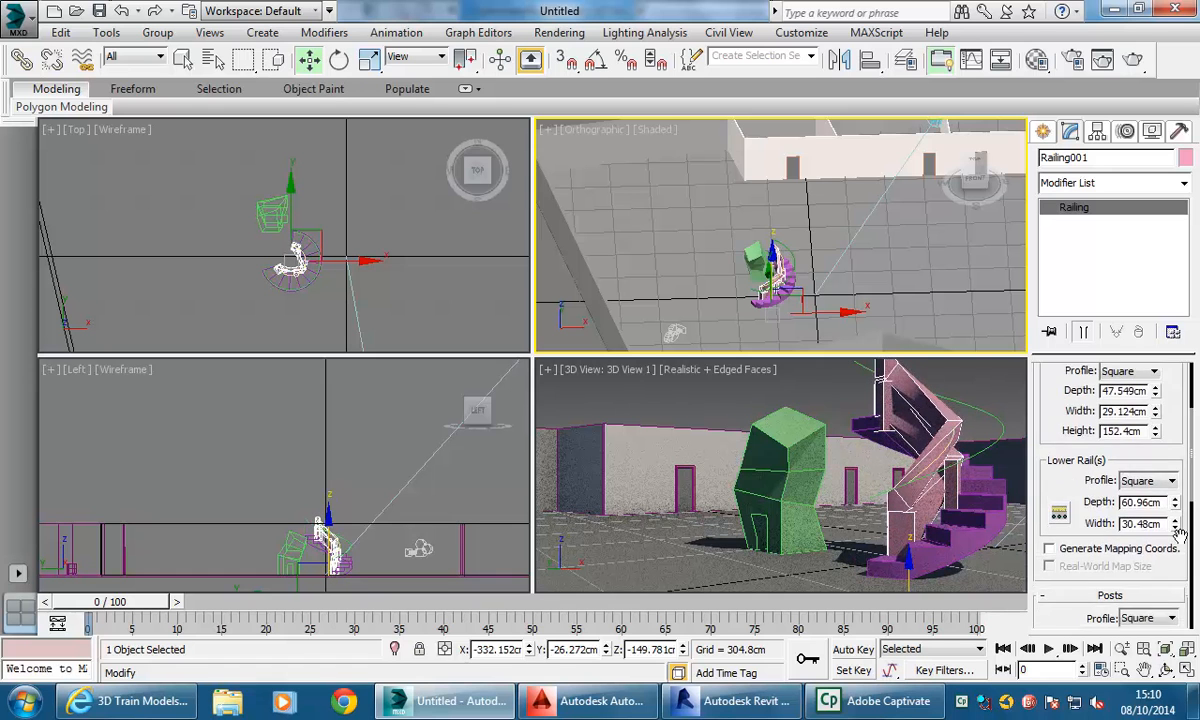
left_click_drag(1176, 508, 1174, 557)
left_click_drag(1097, 573, 1101, 478)
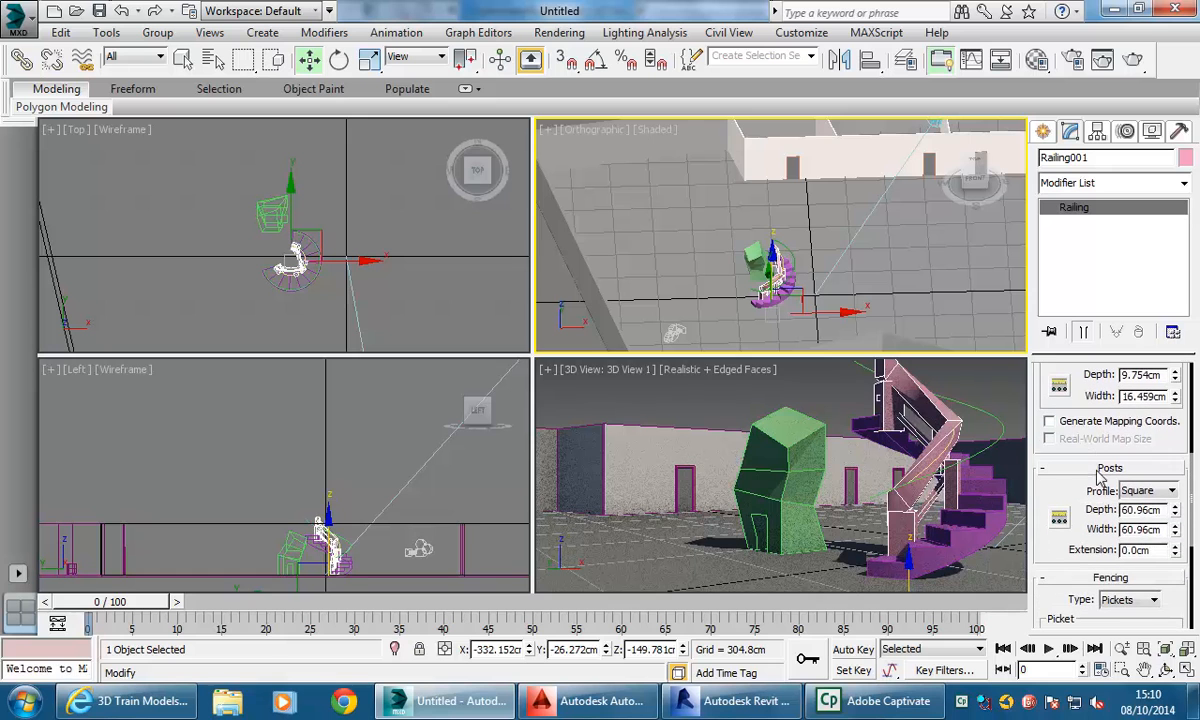
left_click_drag(1176, 512, 1171, 598)
left_click_drag(1176, 538, 1175, 565)
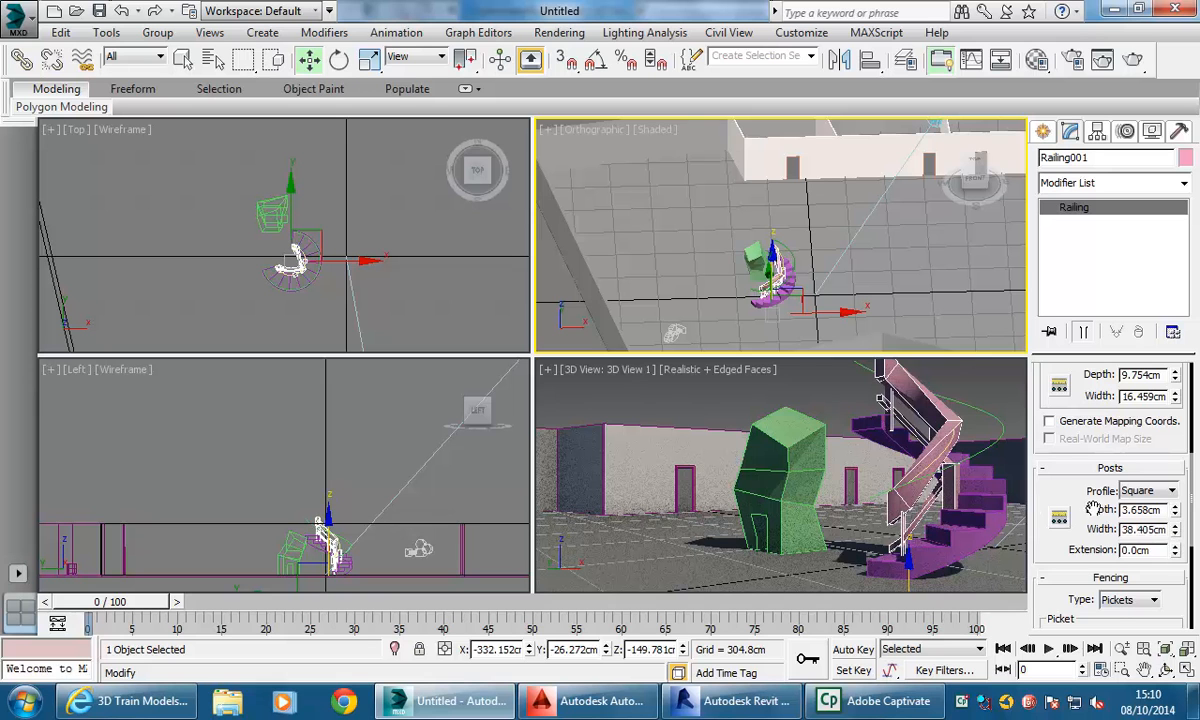
Raise the railing's segments to 50 so it curves smoothly along the stair.
left_click_drag(1093, 508, 1093, 397)
left_click_drag(1056, 518, 1060, 701)
left_click_drag(1053, 433, 1053, 555)
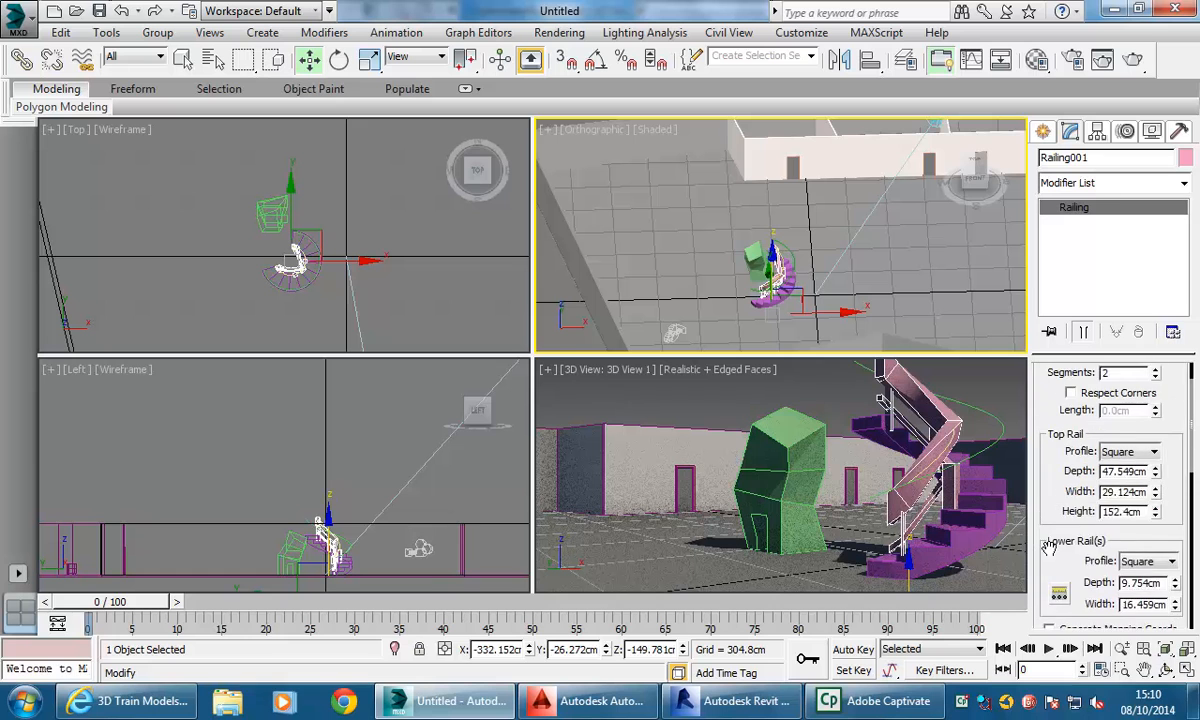
left_click_drag(1055, 487, 1055, 540)
left_click_drag(1156, 421, 1118, 710)
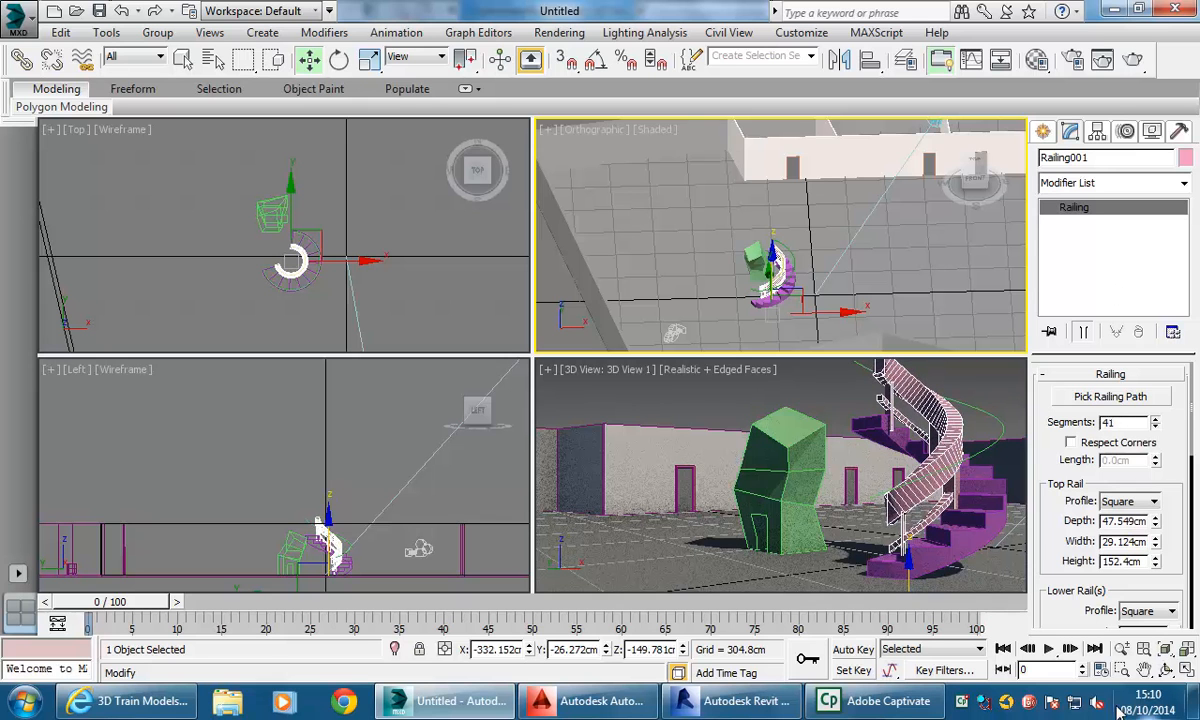
left_click_drag(1155, 425, 1151, 409)
Set the railing's top rail to 160.02 cm height, 4.755 cm depth and 16.932 cm width.
left_click_drag(1063, 483, 1063, 443)
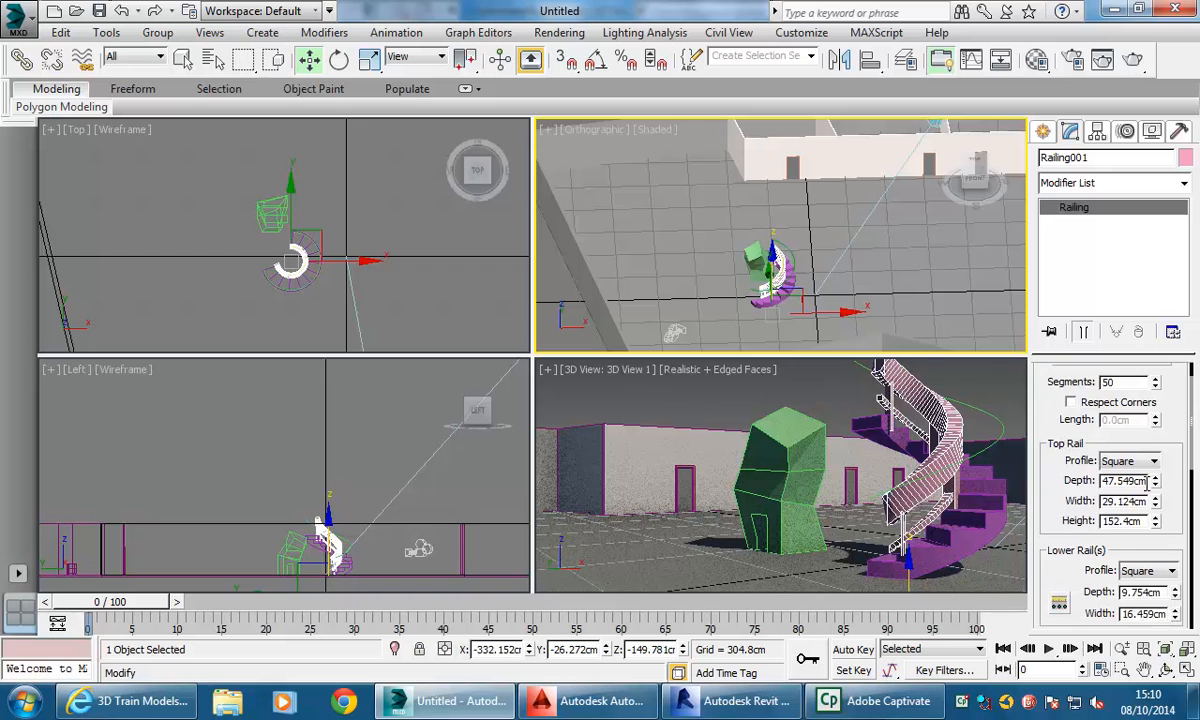
left_click_drag(1156, 527, 1157, 526)
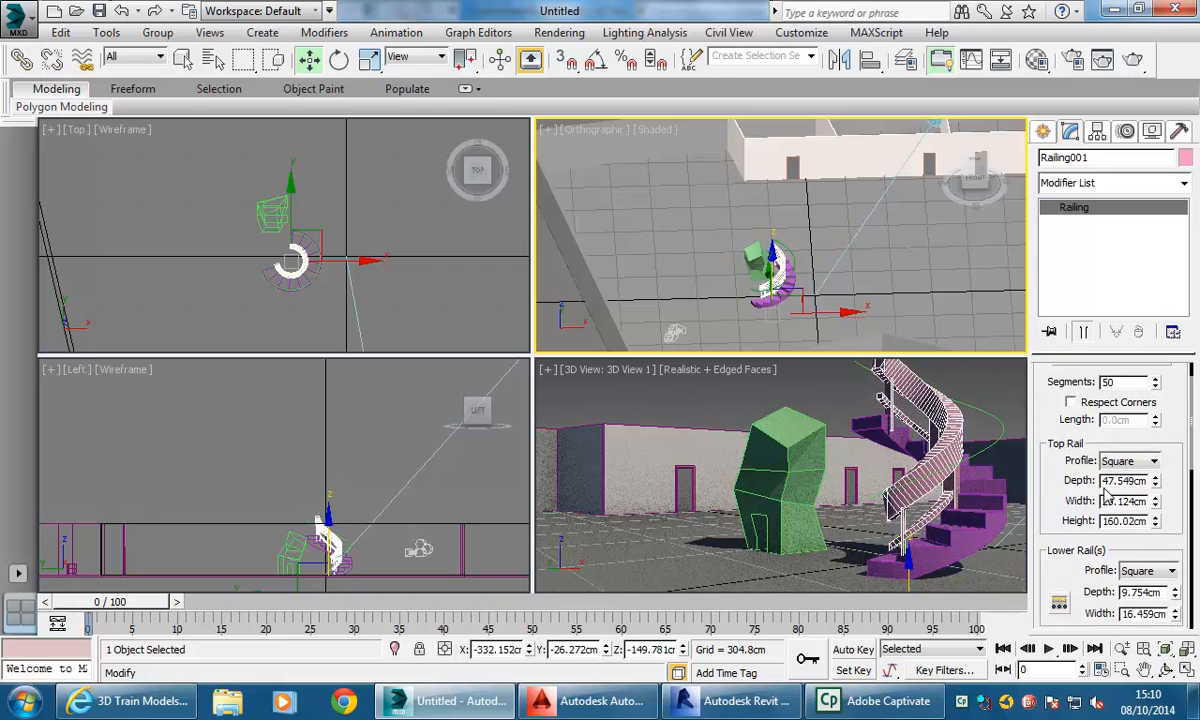
left_click_drag(1052, 476, 1052, 491)
left_click_drag(1157, 497, 1160, 560)
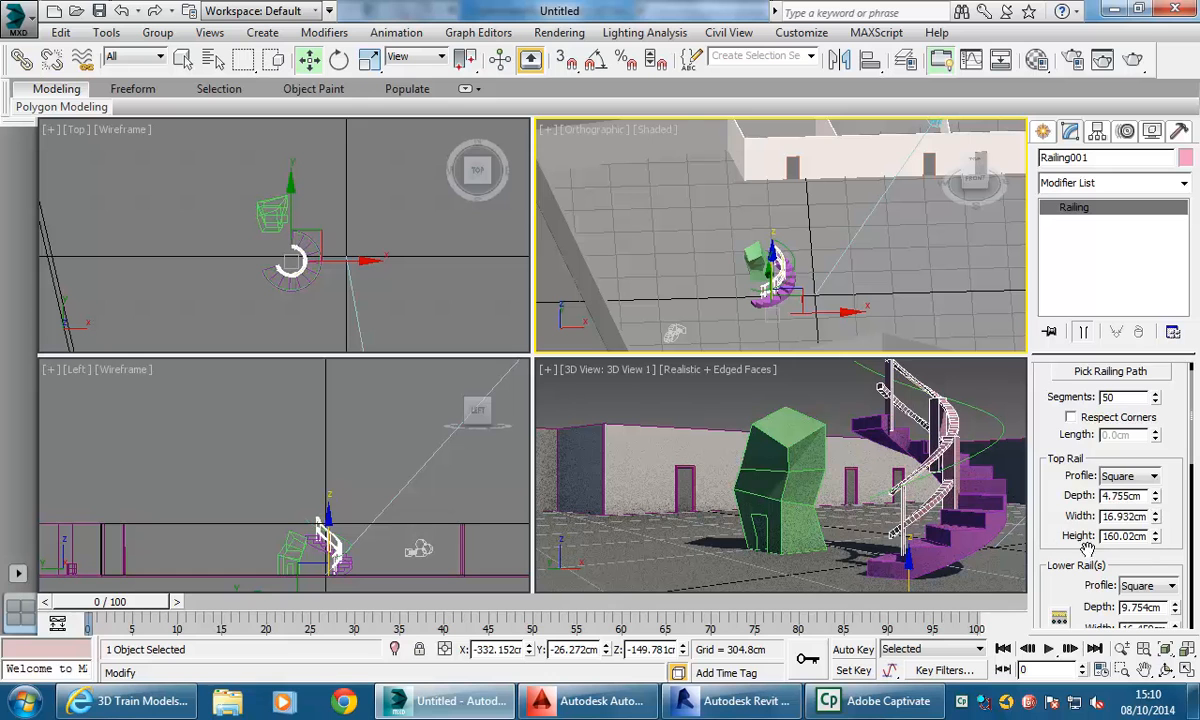
Narrow the railing's lower rail to 1.524 cm width and its posts to 34.18 cm width.
left_click_drag(1062, 543, 1062, 483)
left_click_drag(1177, 577, 1178, 612)
left_click_drag(1072, 573, 1072, 418)
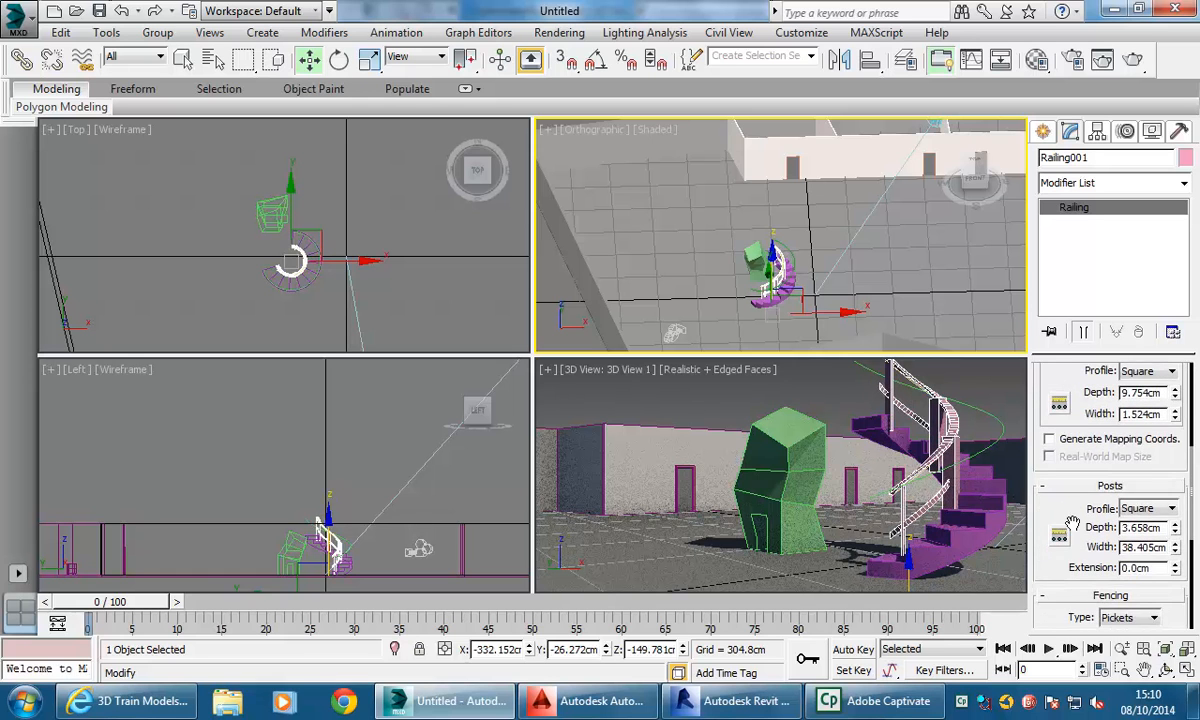
left_click_drag(1176, 556, 1174, 553)
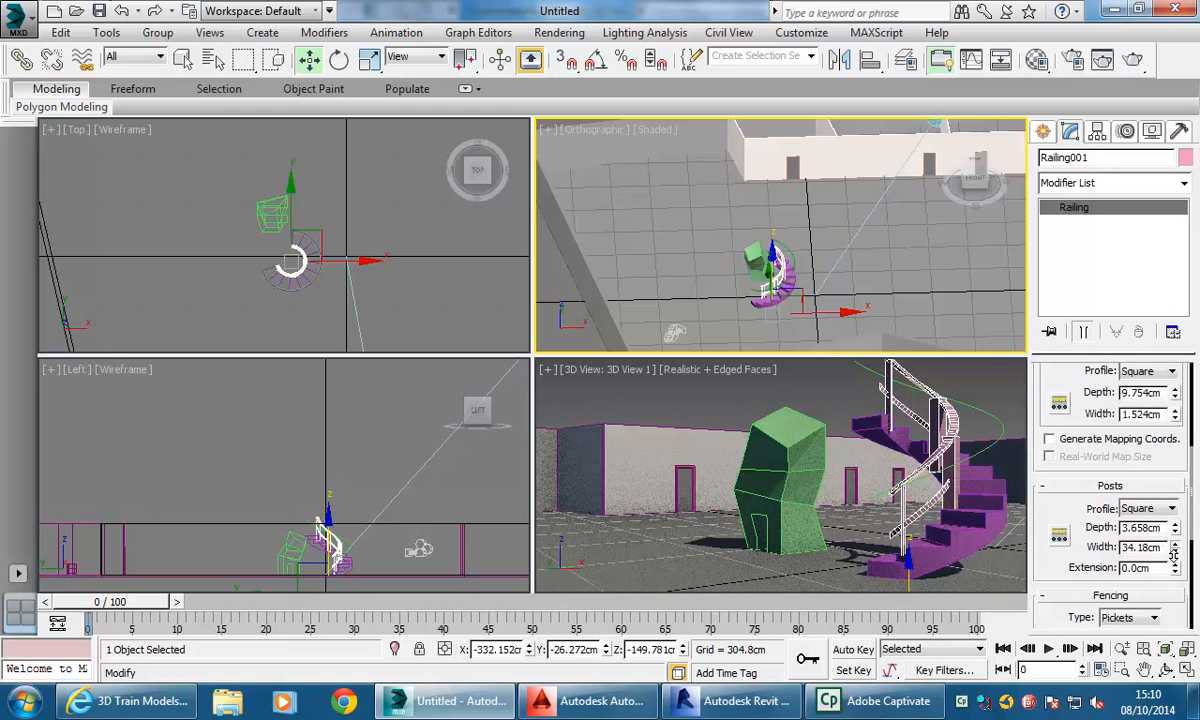
left_click_drag(1076, 562, 1076, 424)
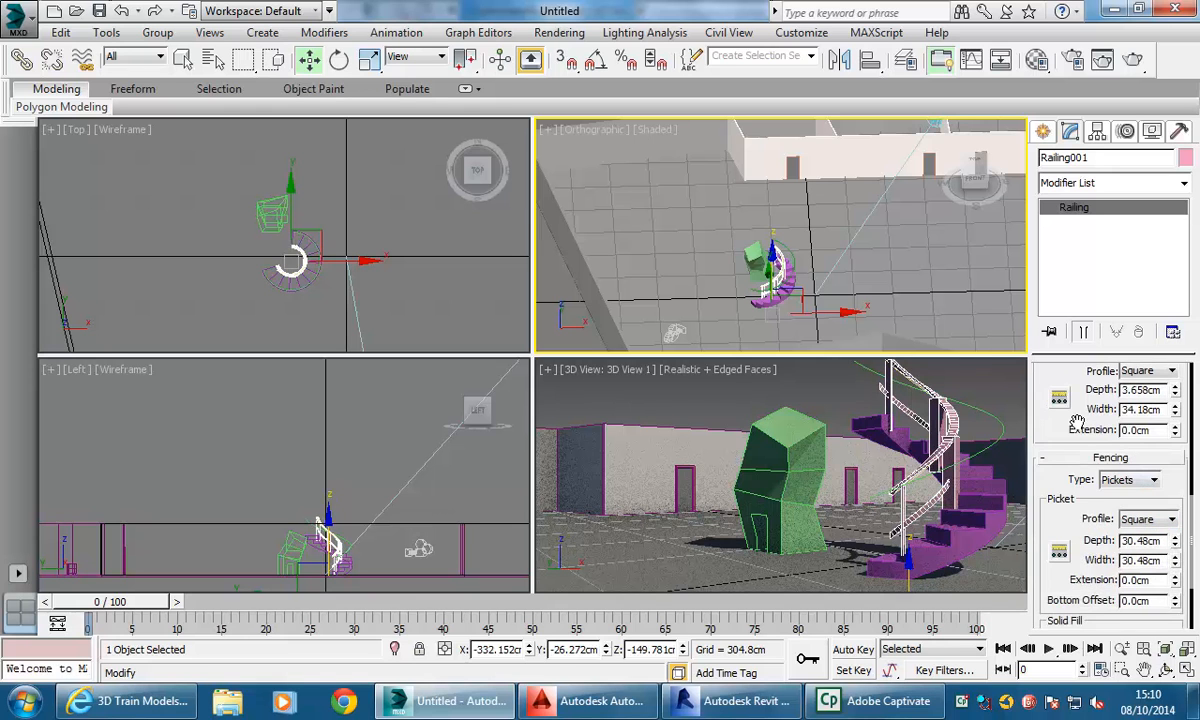
Change the railing's fencing type to Solid Fill.
left_click_drag(1091, 579, 1094, 550)
left_click_drag(1070, 473, 1062, 499)
left_click(1135, 481)
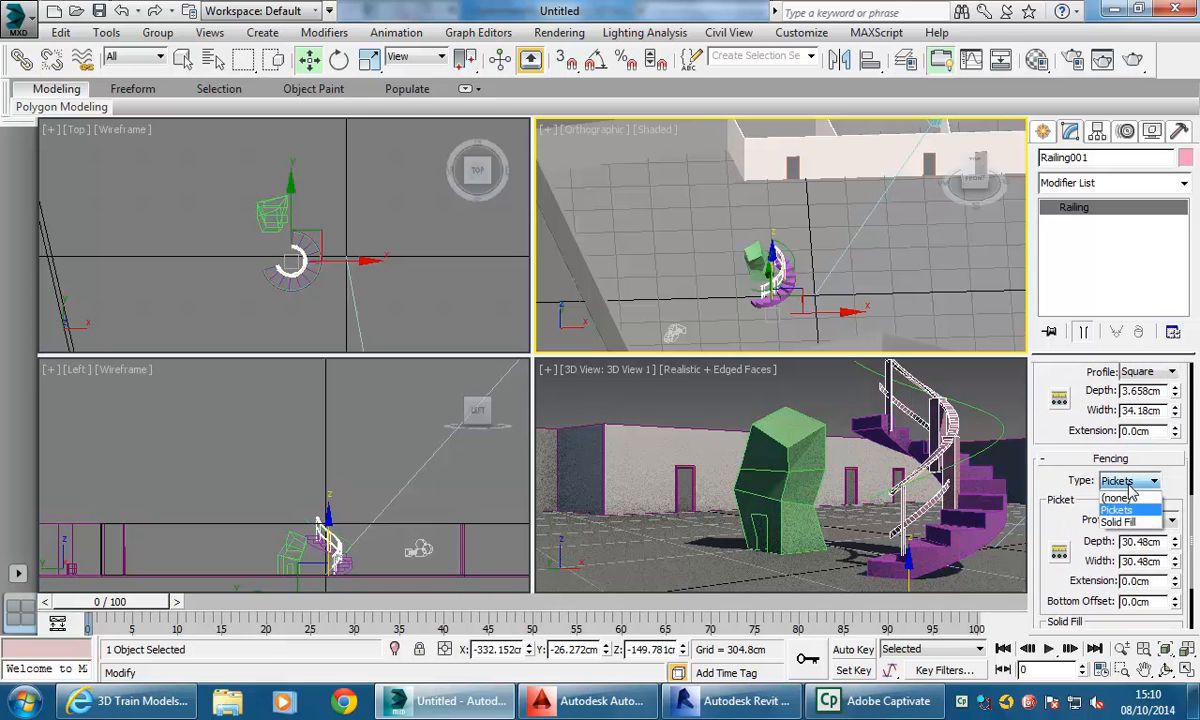
left_click(1122, 522)
middle_click_drag(891, 468, 865, 473)
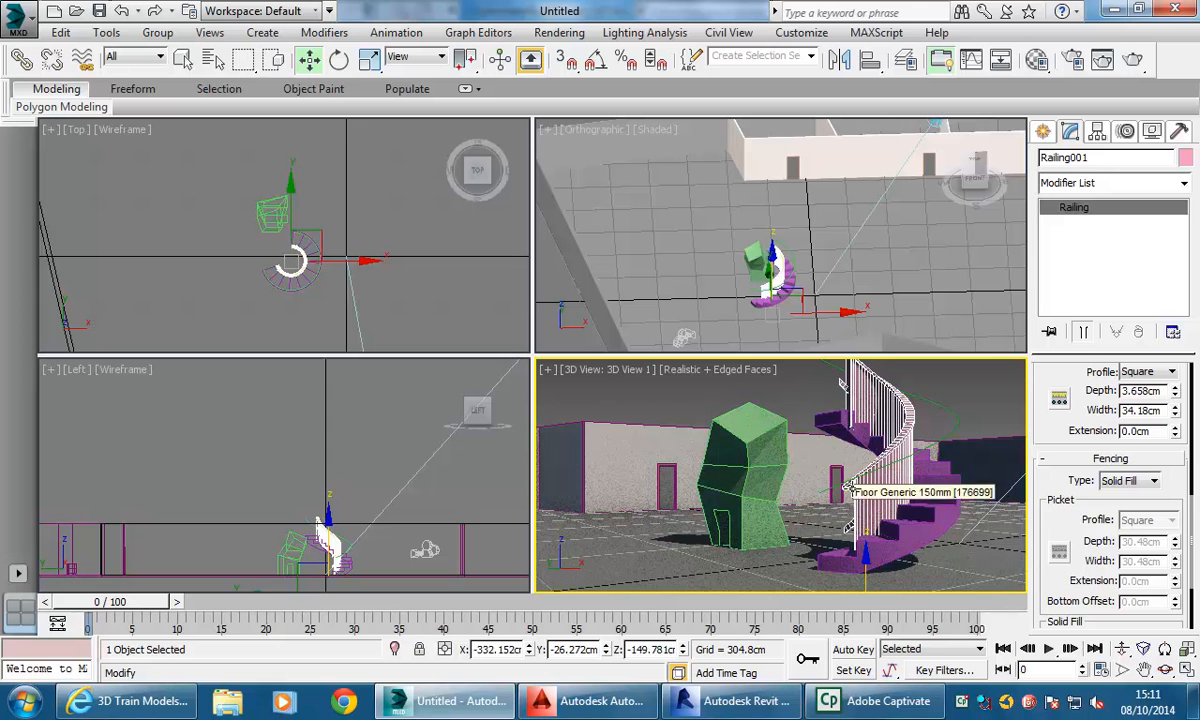
Raise the railing's segments to 72 for a smoother curve along the stair.
scroll(791, 224, "up", 5)
middle_click_drag(791, 224, 985, 198, "alt")
scroll(803, 257, "up", 4)
middle_click_drag(803, 257, 778, 271)
scroll(778, 271, "down", 2)
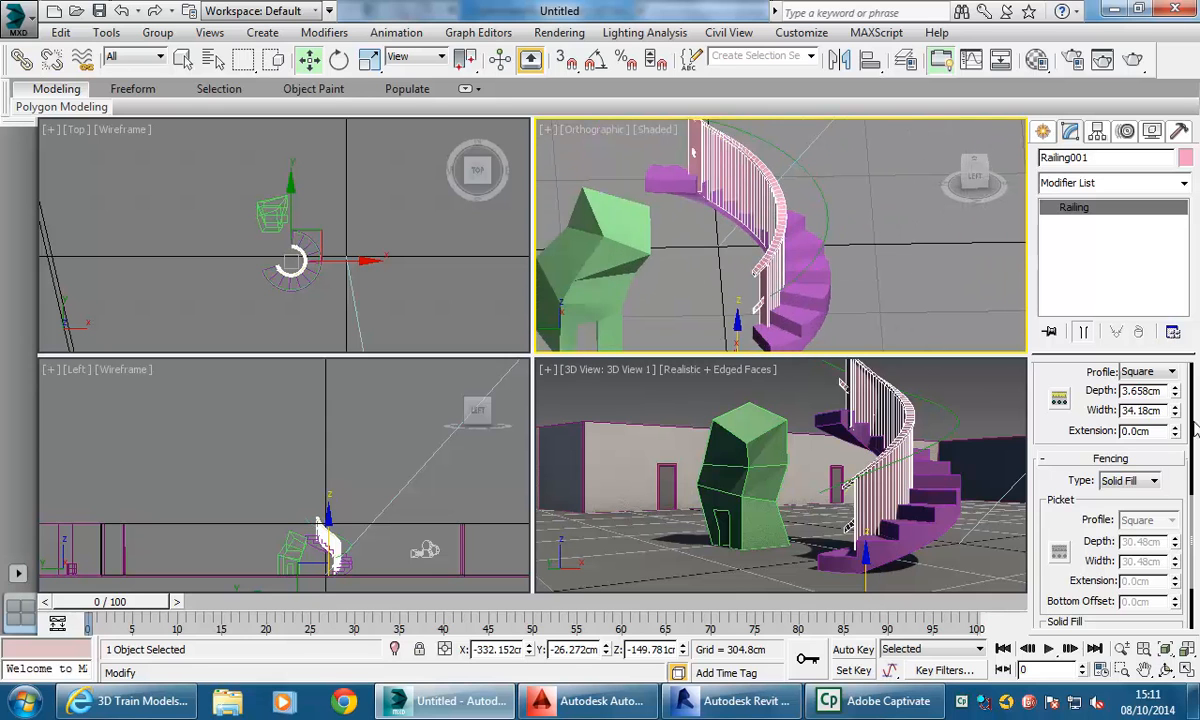
scroll(1075, 432, "up", 8)
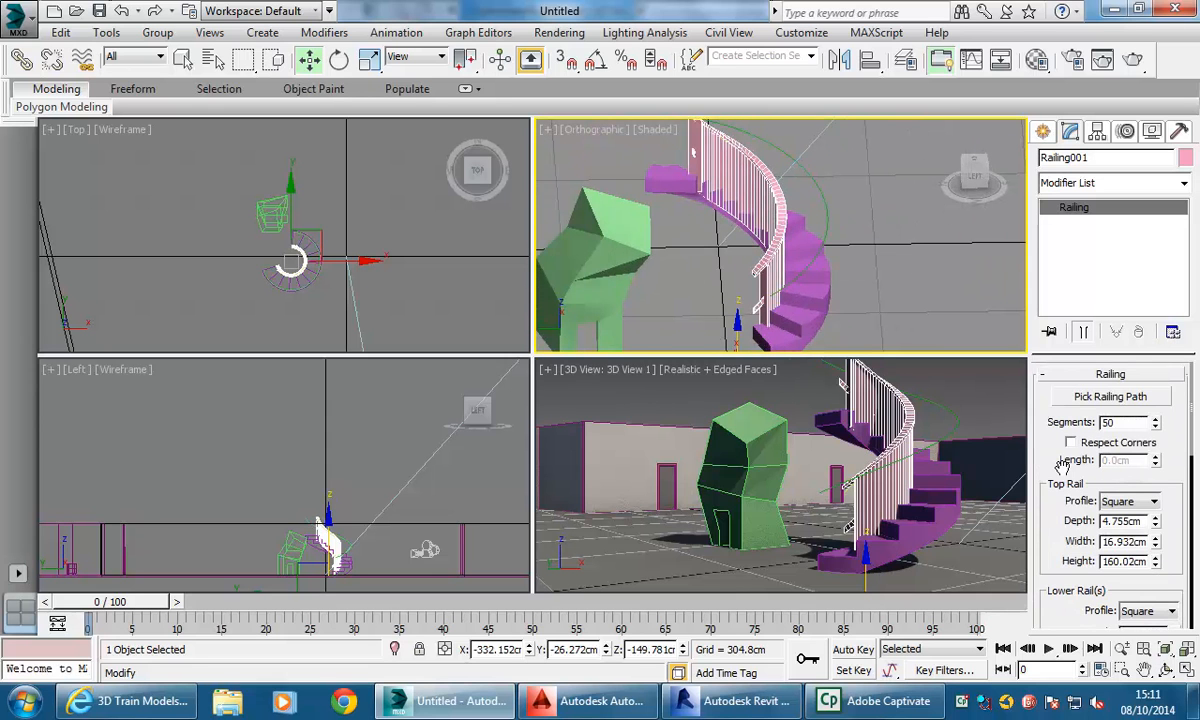
left_click_drag(1156, 424, 1157, 388)
Examine the solid-filled railing's curve and its lower end along the stair from several angles.
scroll(835, 259, "up", 5)
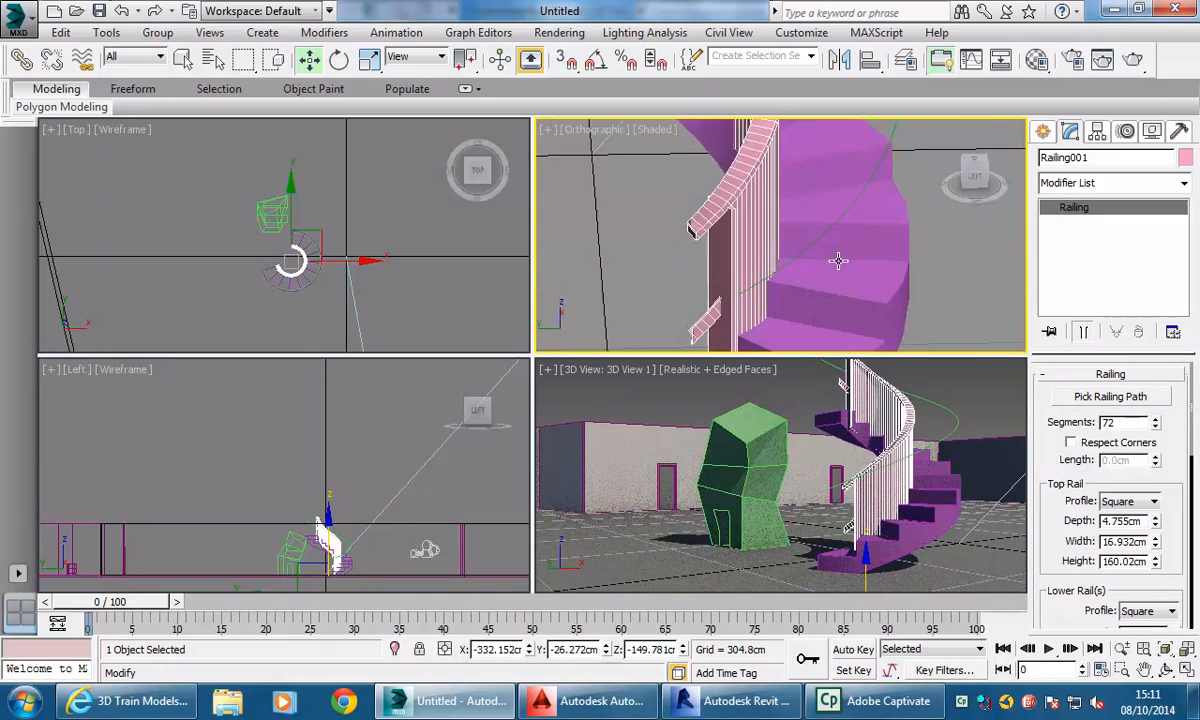
middle_click_drag(757, 199, 591, 223, "alt")
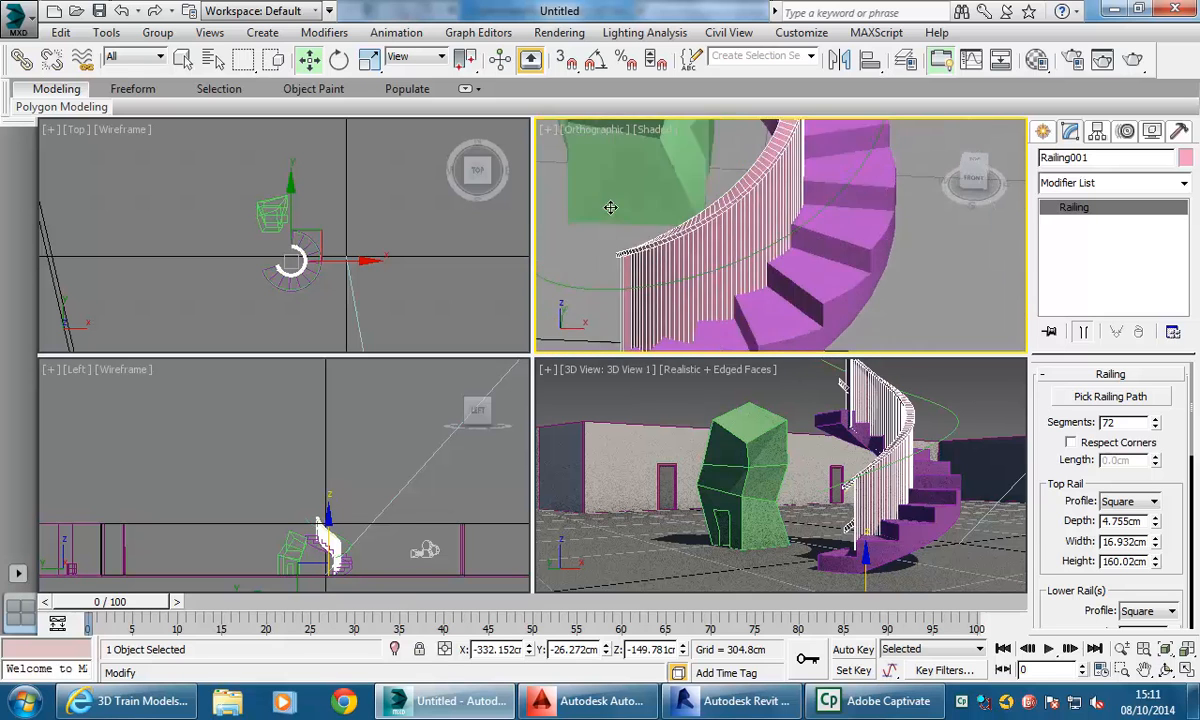
scroll(741, 270, "down", 5)
mouse_move(741, 270)
middle_mouse_down("alt")
mouse_move(839, 230)
mouse_move(740, 262)
middle_mouse_up("alt")
scroll(740, 262, "up", 4)
scroll(739, 273, "down", 3)
scroll(747, 276, "up", 3)
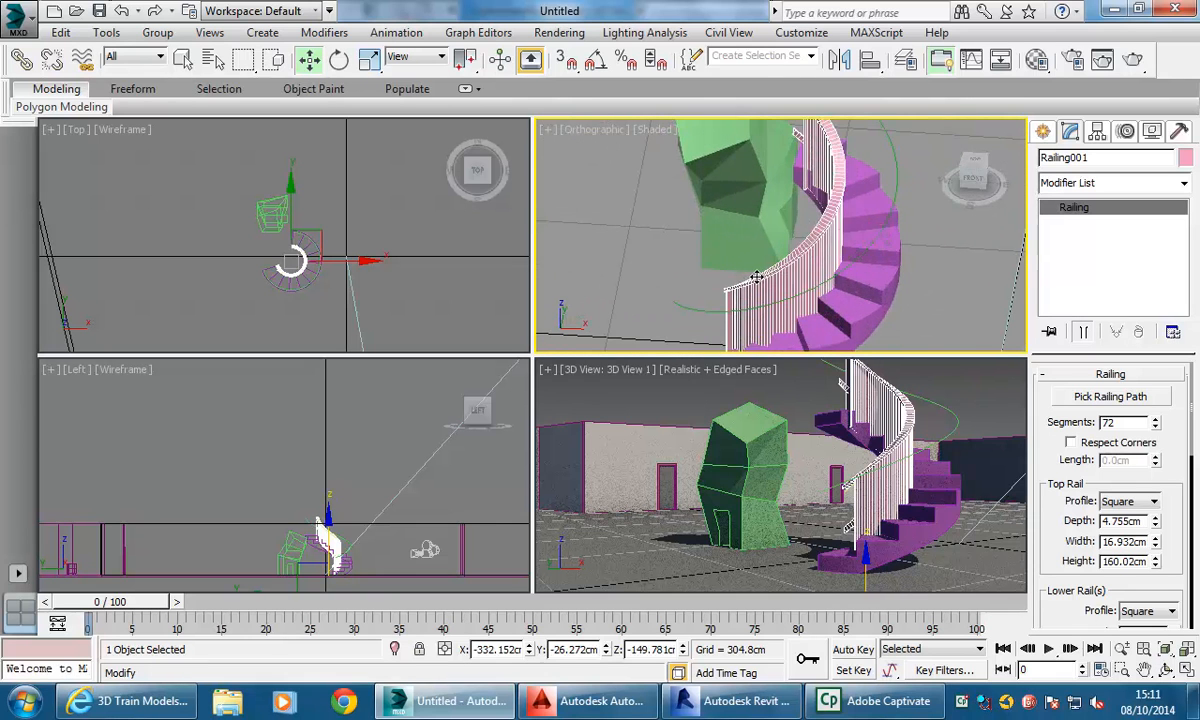
middle_click_drag(758, 276, 757, 241)
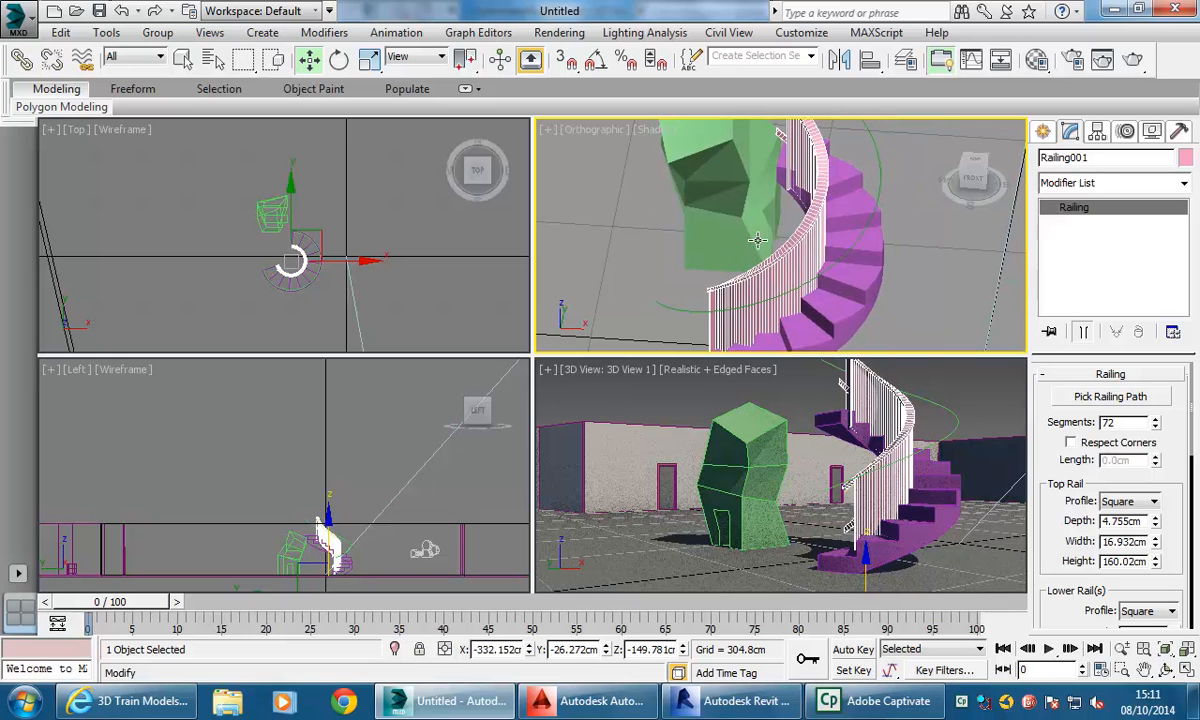
Select the spiral stair, examine how it and the railing sit beside the tower, and clear the selection.
left_click(846, 296)
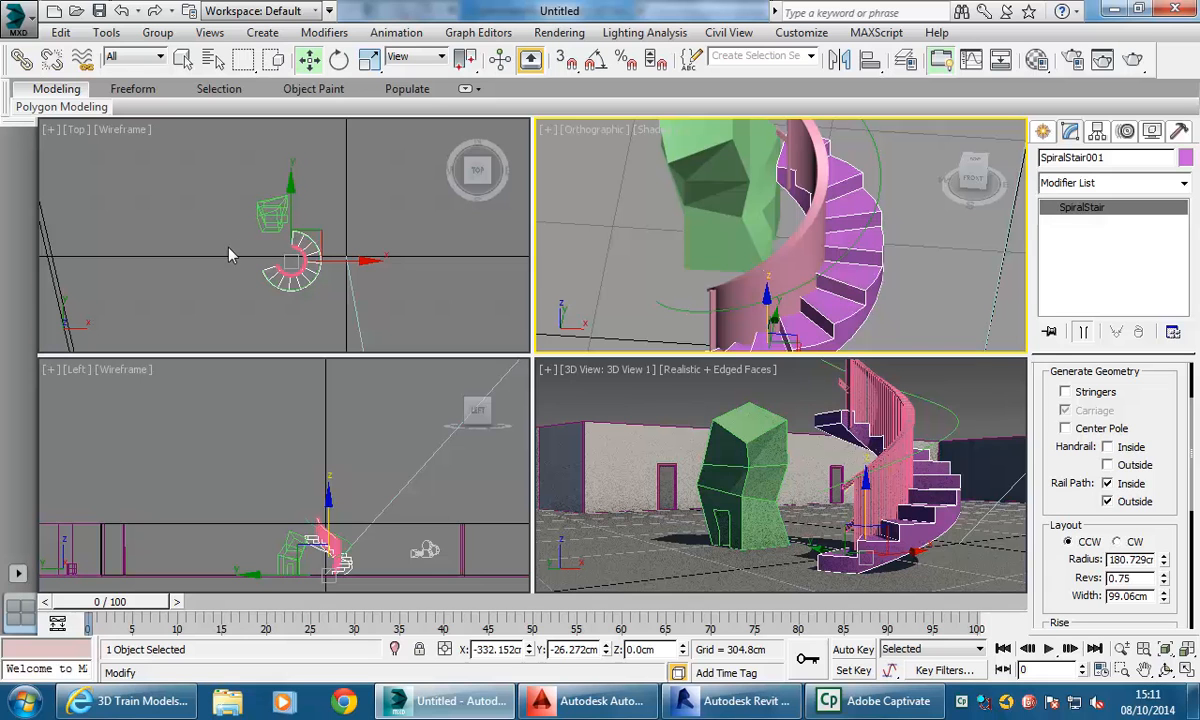
scroll(228, 255, "up", 6)
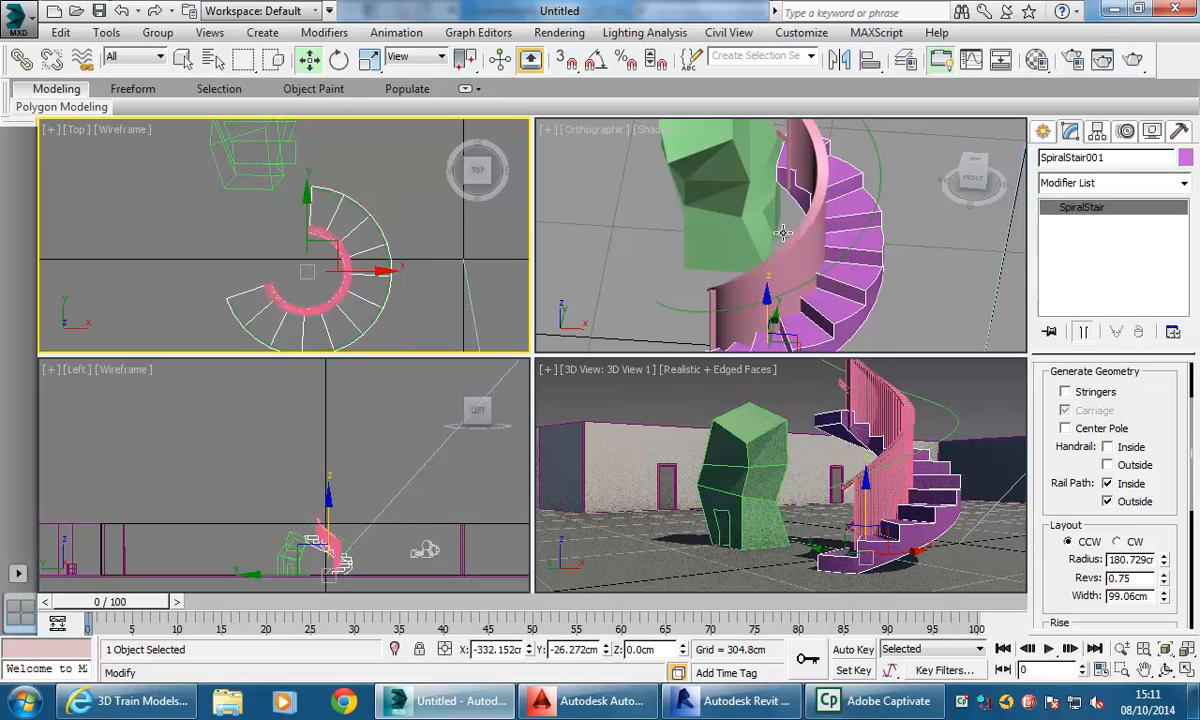
scroll(780, 240, "up", 4)
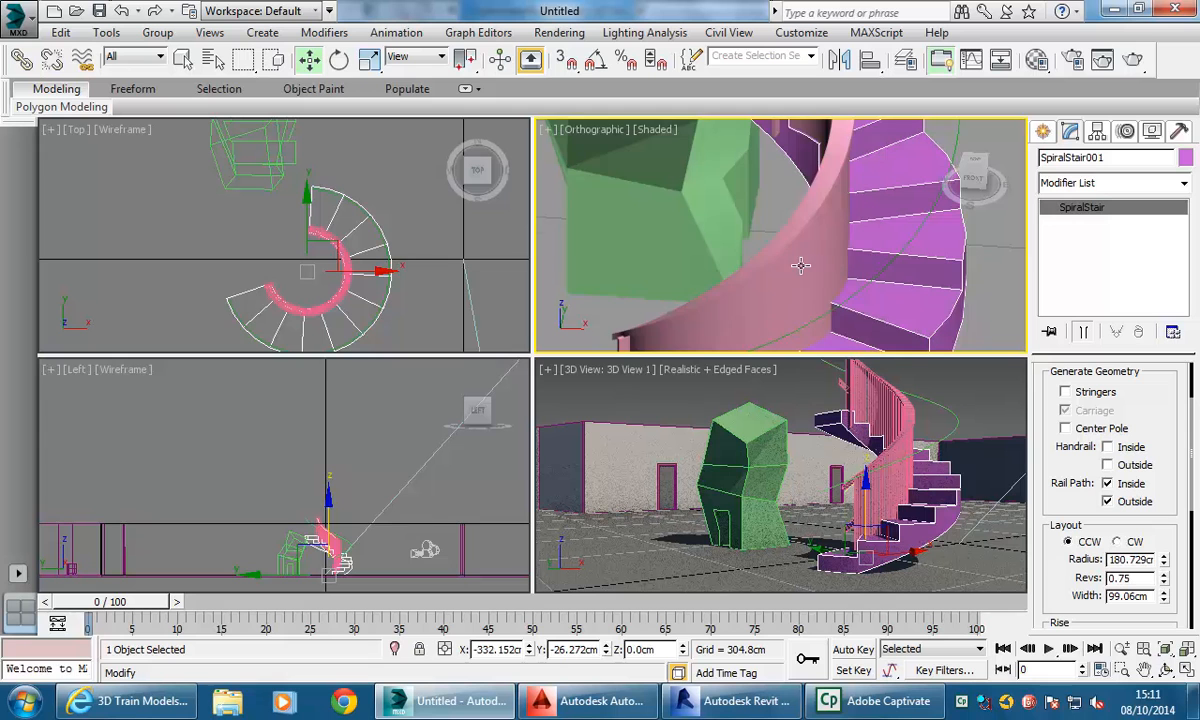
scroll(801, 265, "down", 3)
scroll(780, 298, "up", 2)
scroll(780, 298, "down", 2)
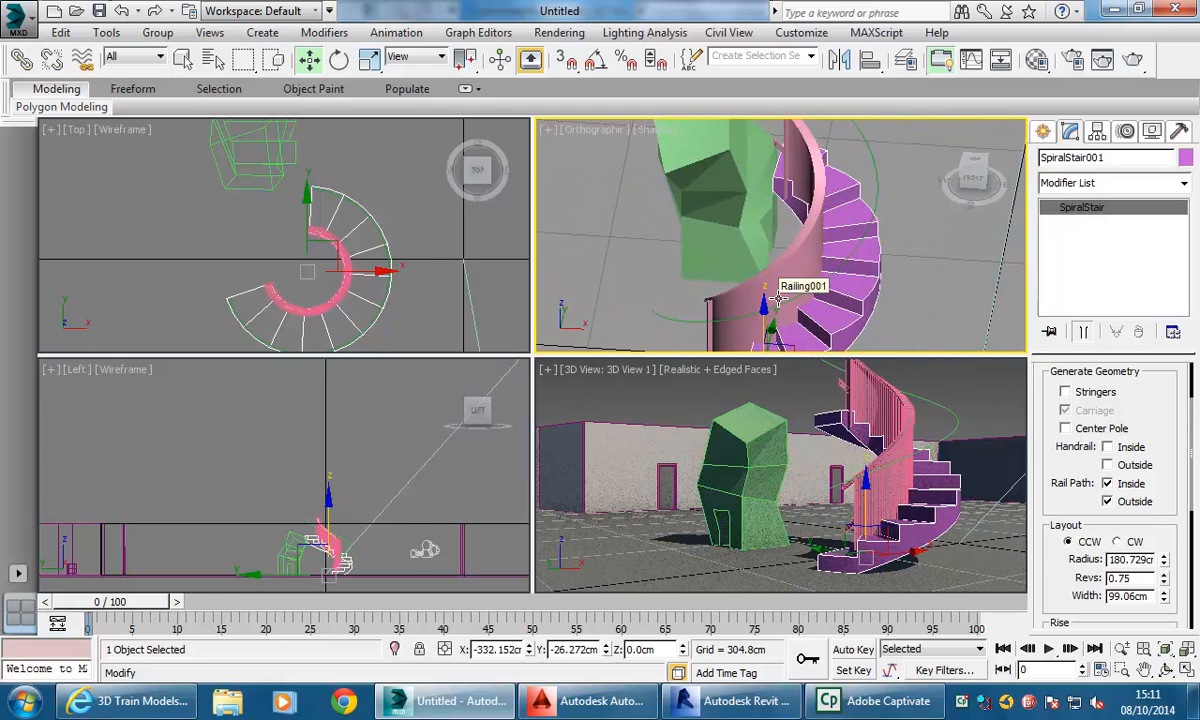
left_click(895, 308)
left_click(861, 310)
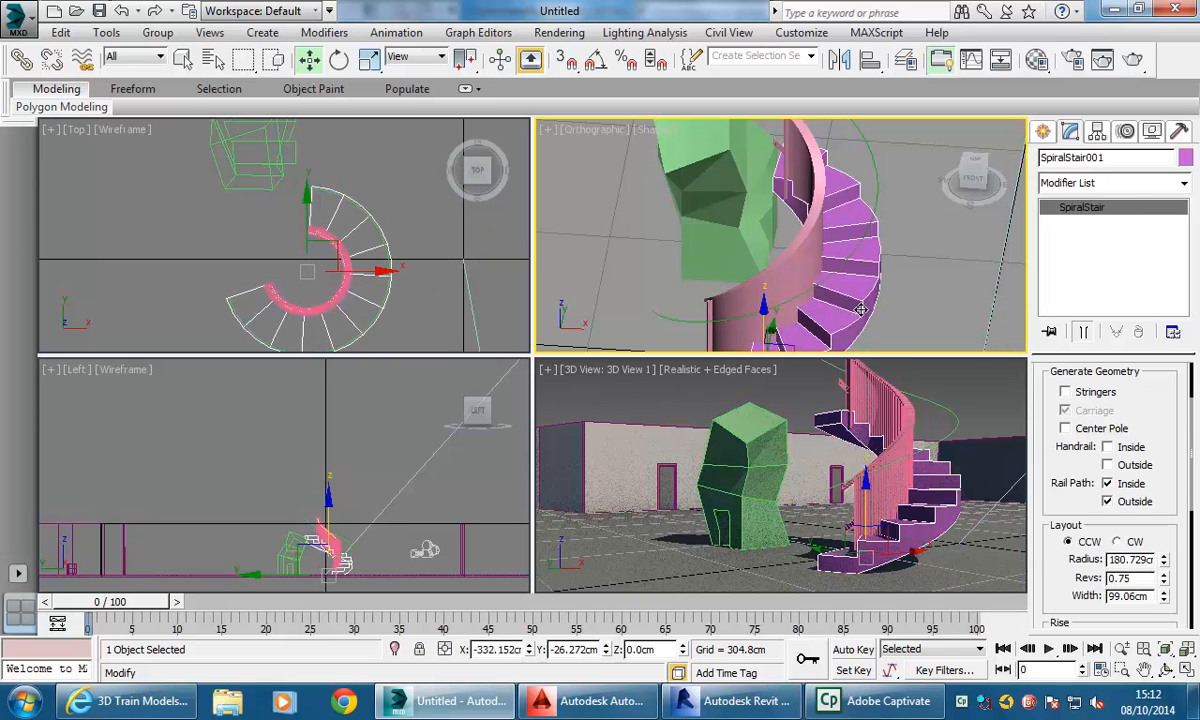
left_click(266, 245)
scroll(264, 246, "down", 4)
scroll(270, 248, "up", 2)
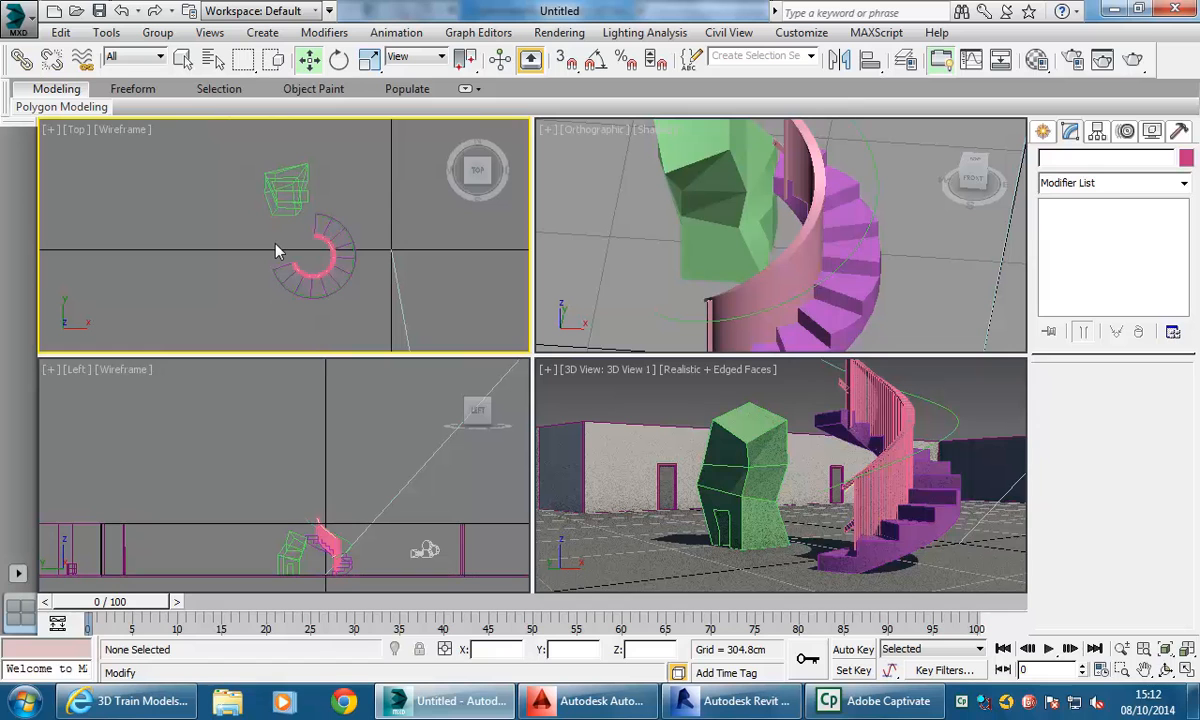
scroll(265, 249, "up", 3)
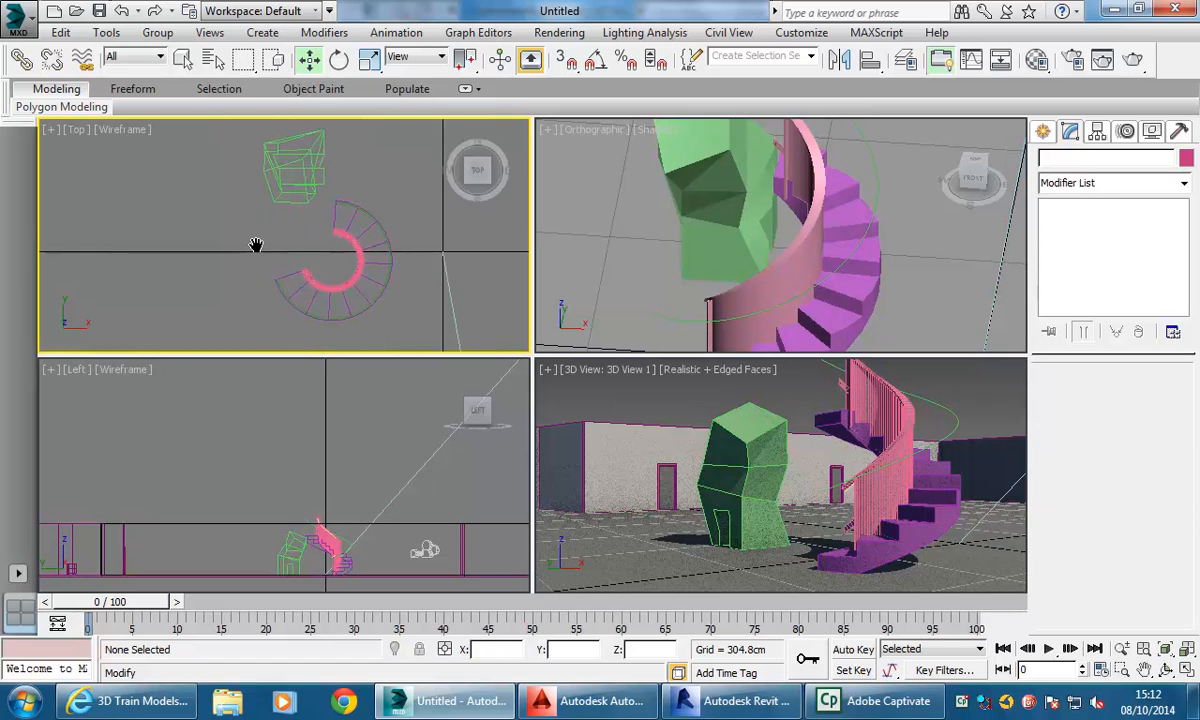
scroll(240, 256, "up", 3)
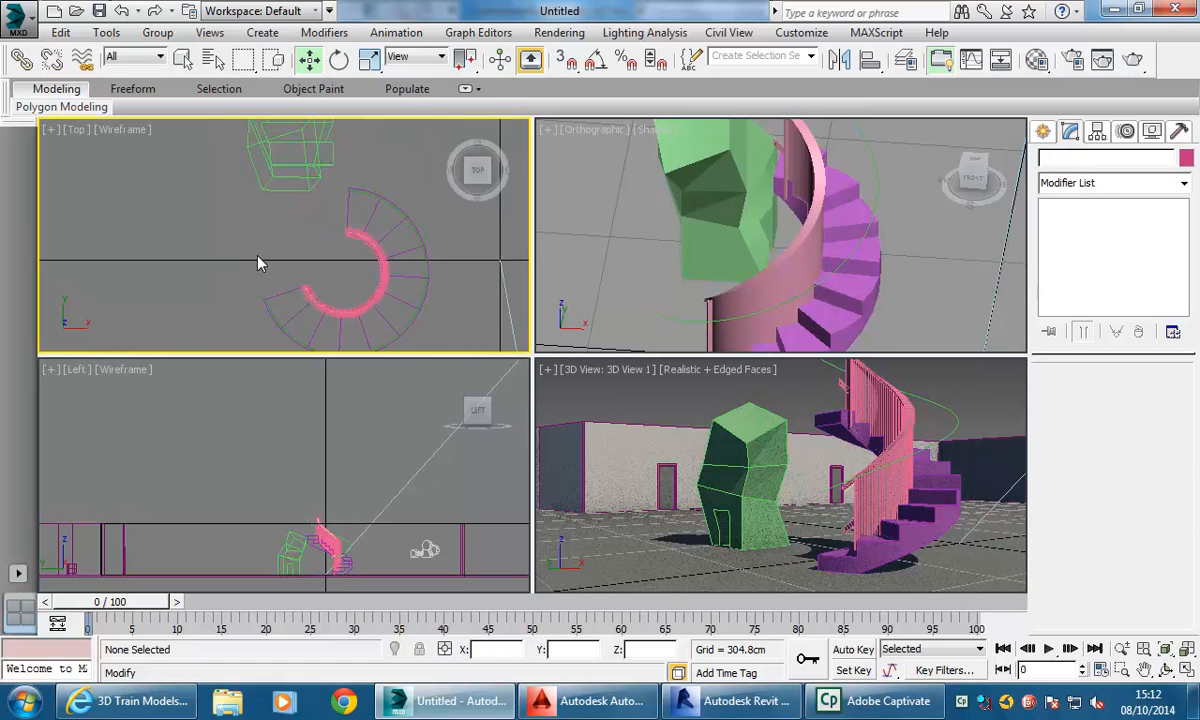
left_click(625, 423)
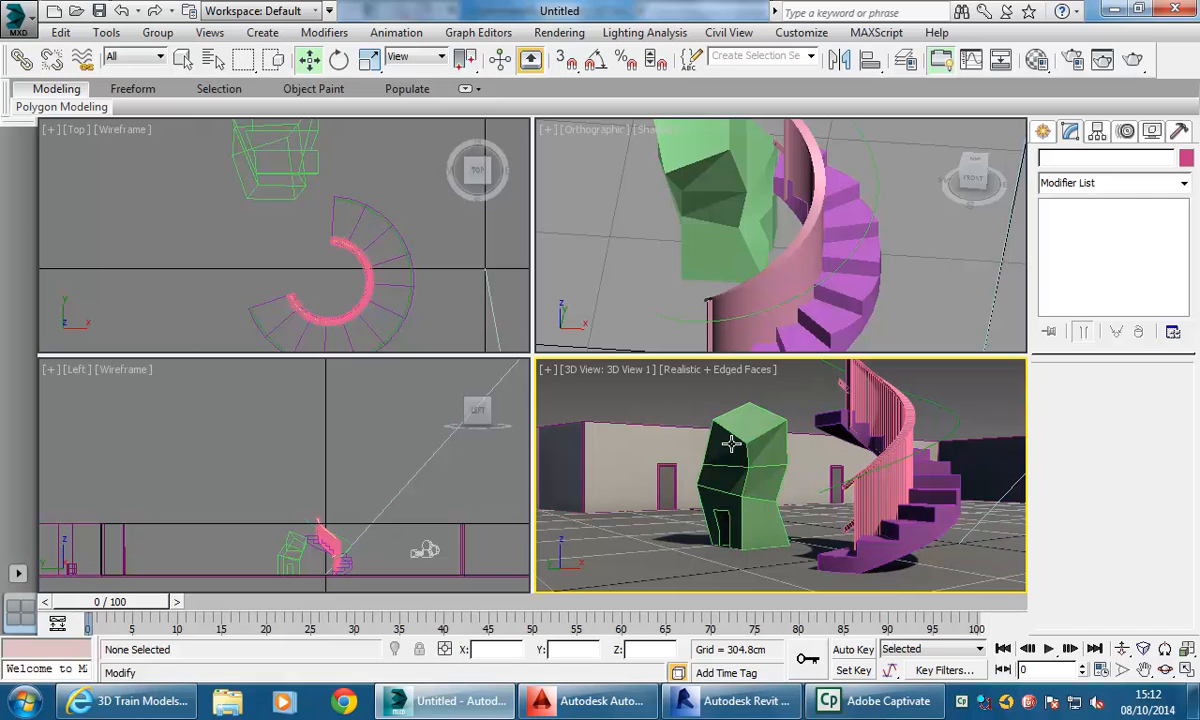
Switch to Revit and open the Ground Floor plan at the rooms along the upper outer wall.
left_click(705, 700)
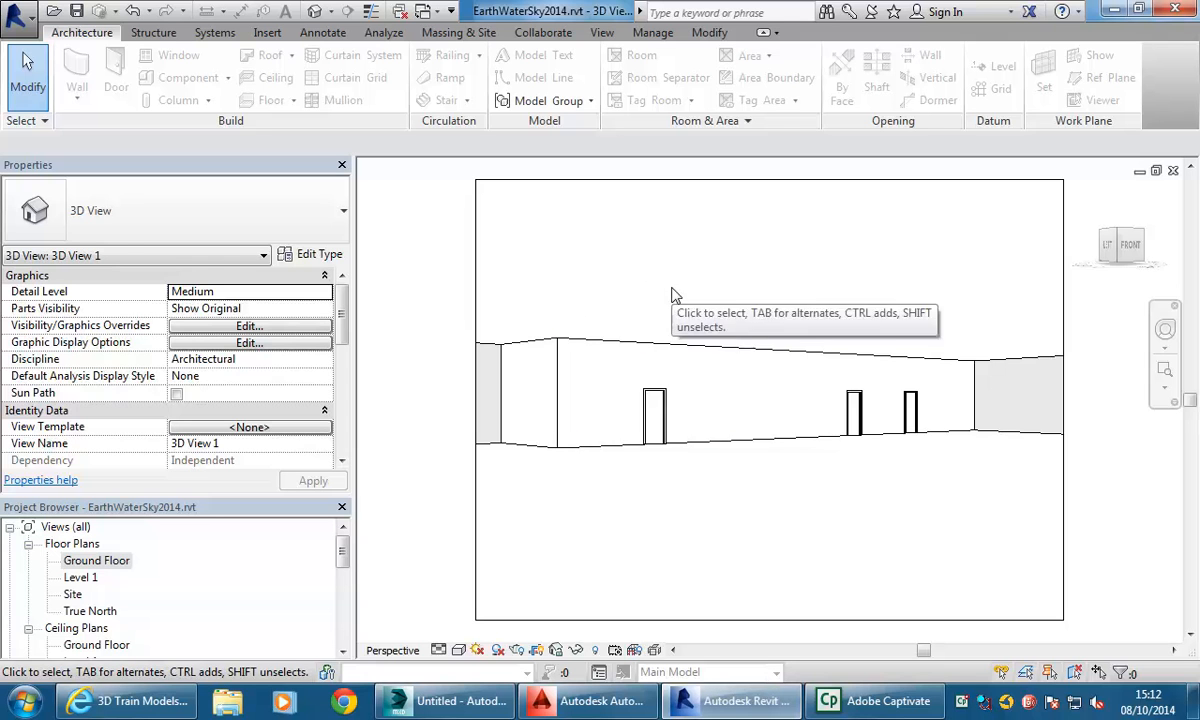
double_click(112, 558)
scroll(640, 400, "up", 3)
scroll(596, 333, "up", 4)
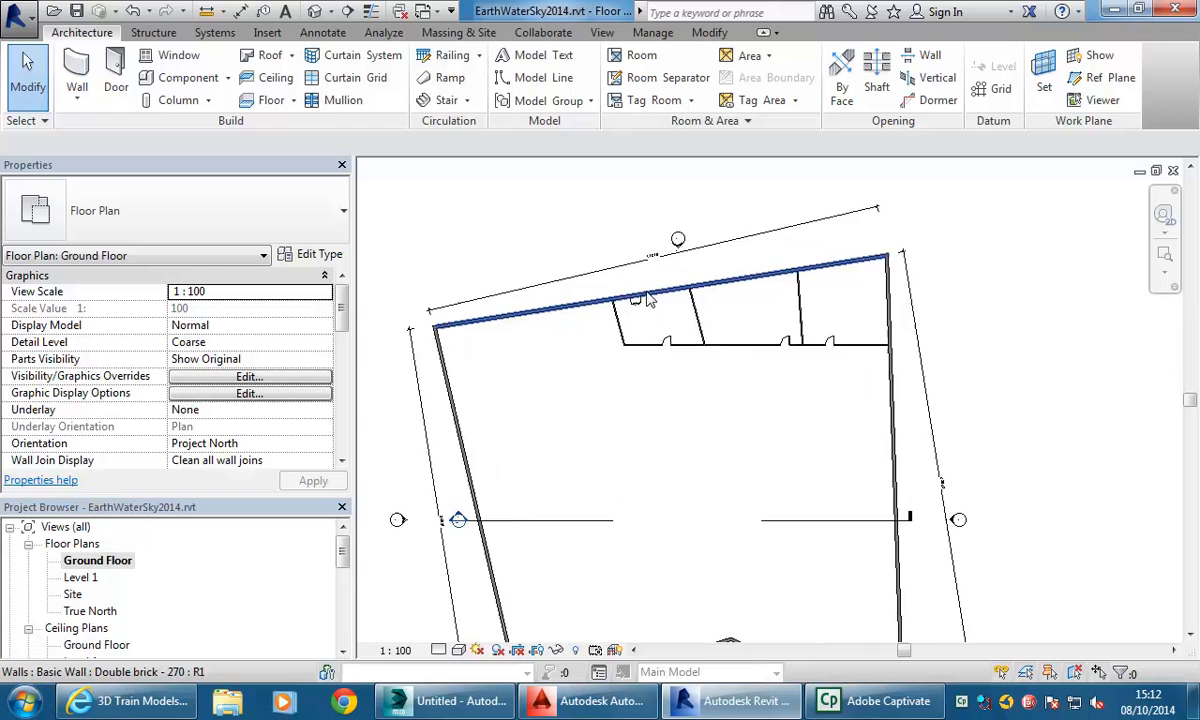
scroll(524, 309, "up", 1)
middle_click_drag(493, 180, 537, 279)
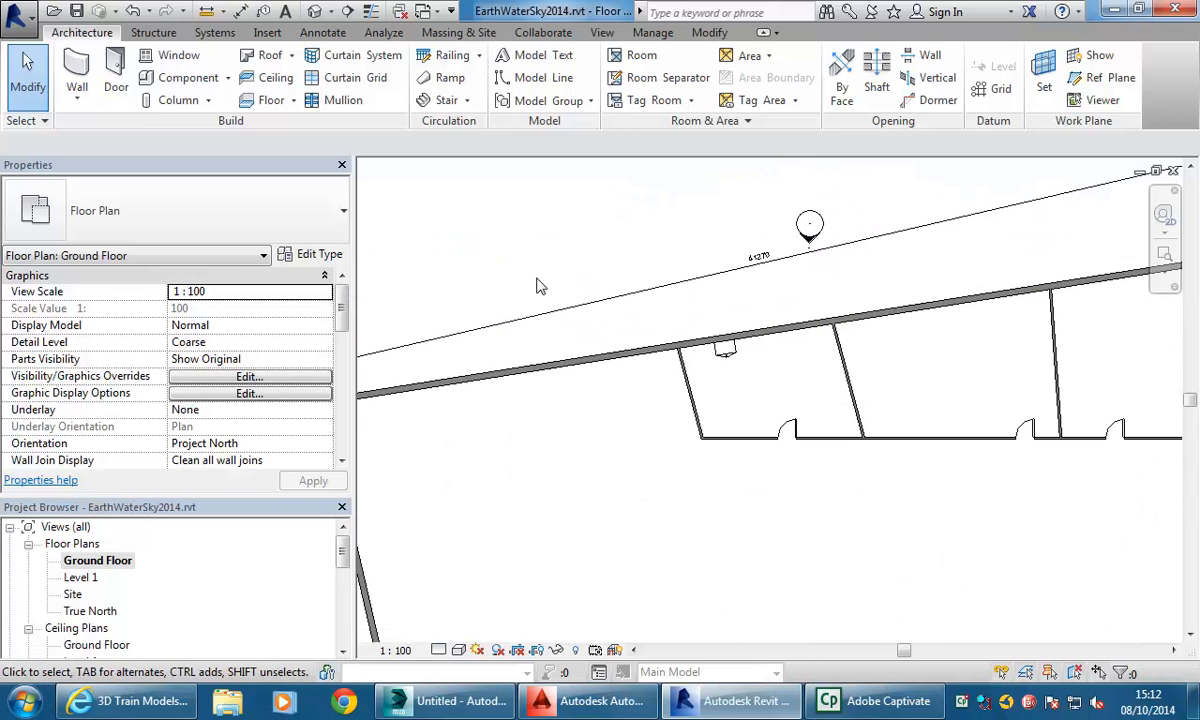
Draw two chained Generic 100mm walls from the midpoint of the leftmost room's side wall to the upper outer wall, enclosing an angular room.
left_click(77, 70)
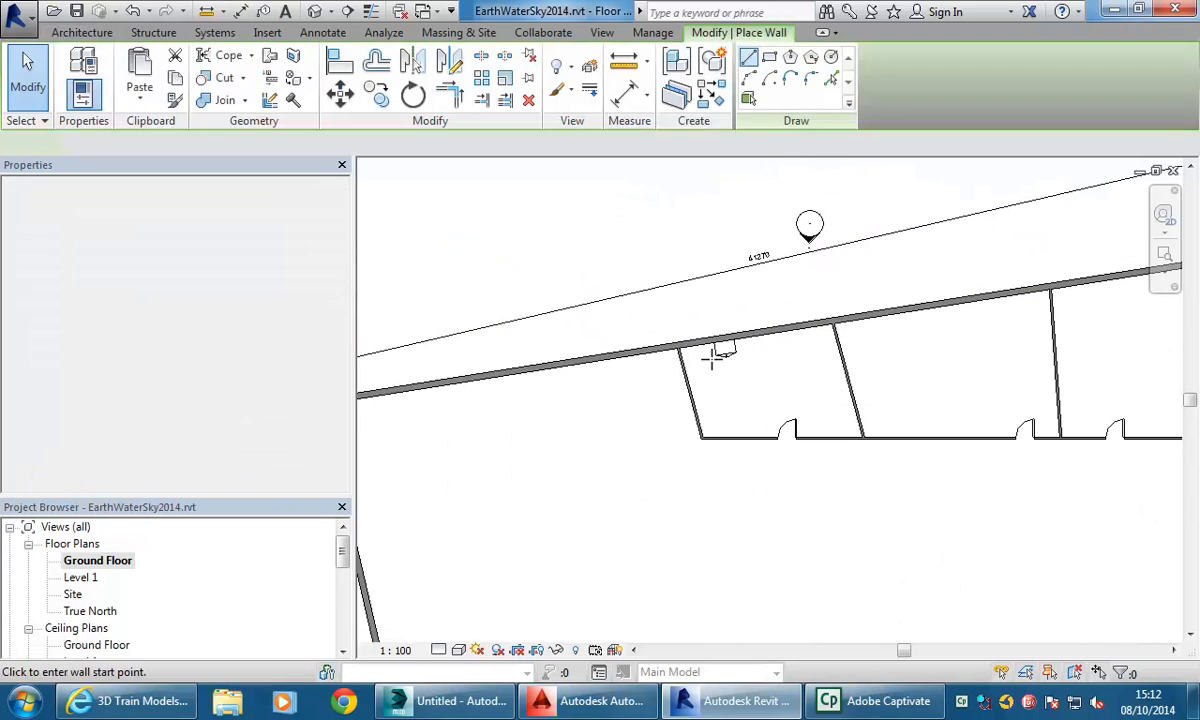
middle_click_drag(687, 385, 727, 384)
scroll(727, 384, "up", 1)
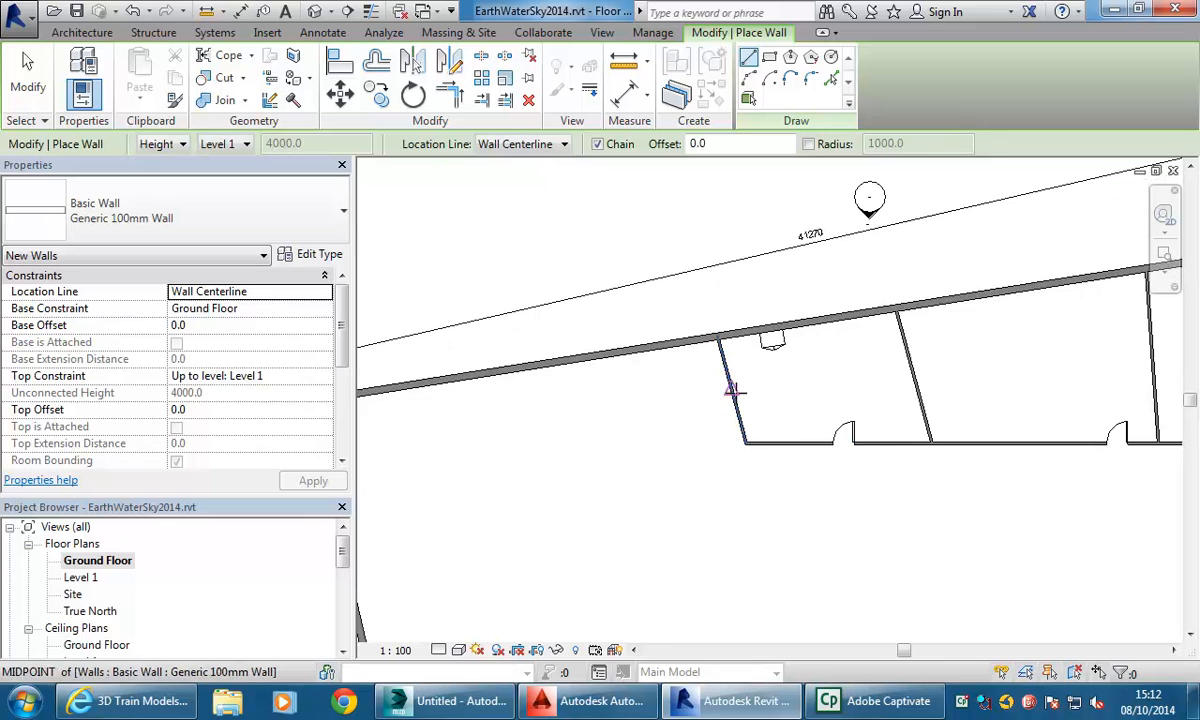
left_click(731, 394)
middle_click_drag(651, 429, 760, 407)
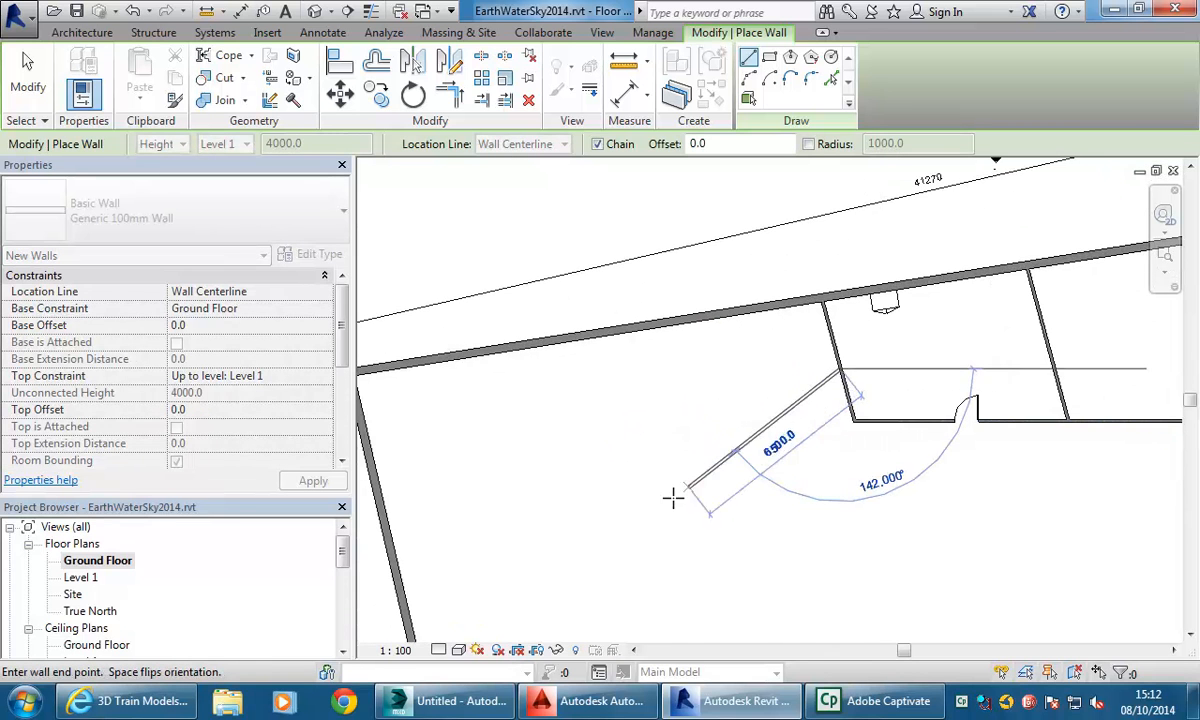
left_click(636, 506)
left_click(560, 344)
key("Escape")
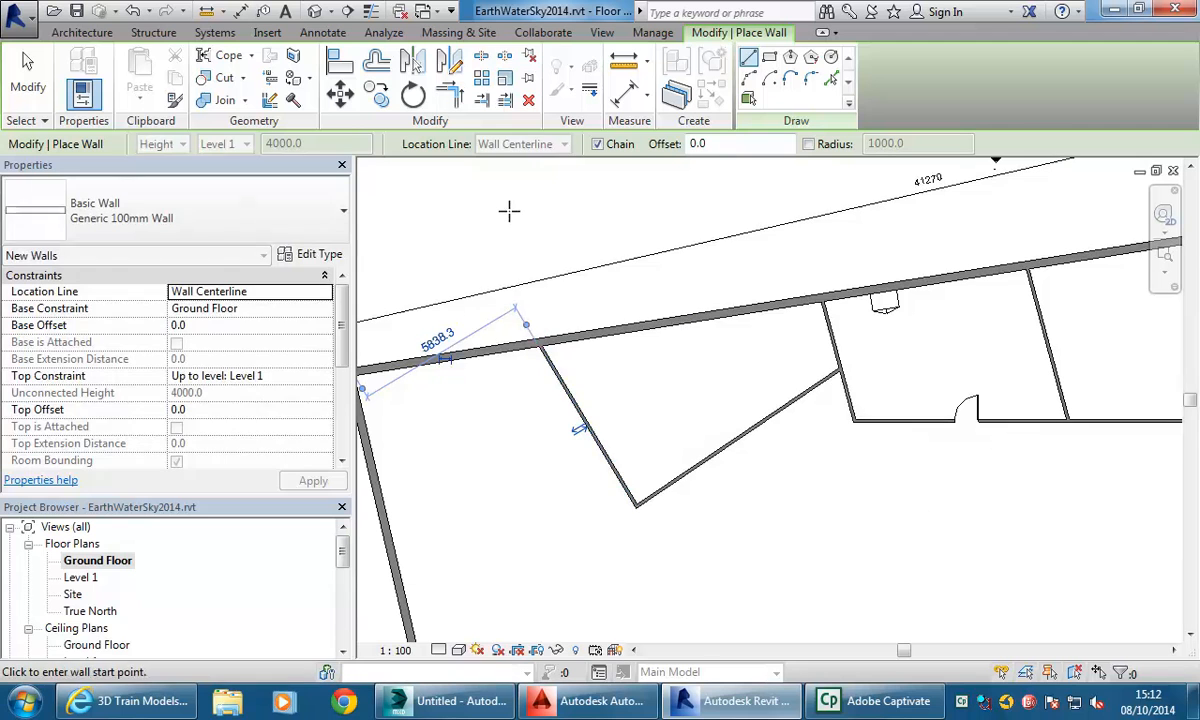
right_click(509, 209)
left_click(554, 217)
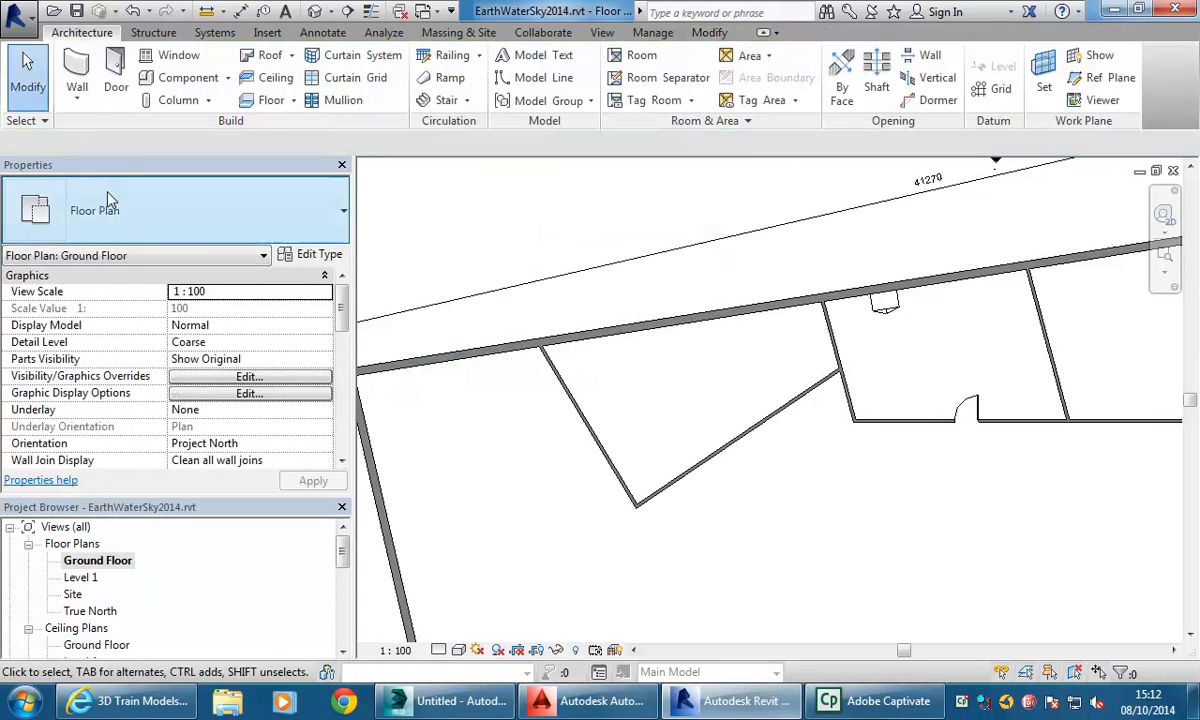
Place an M_Single-Flush 0813 x 2134mm door in the new slanted wall that joins the neighbouring room.
left_click(109, 72)
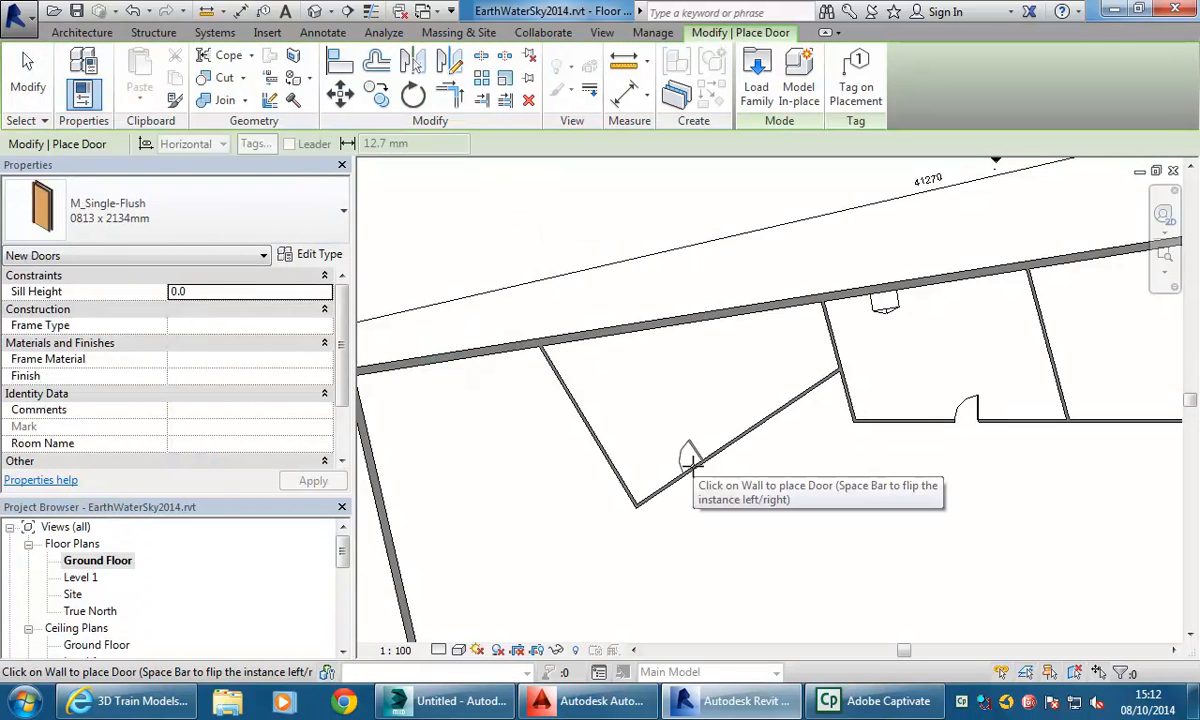
right_click(639, 359)
left_click(657, 373)
right_click(665, 374)
left_click(702, 392)
scroll(715, 402, "down", 2)
middle_click_drag(722, 408, 635, 358)
scroll(662, 372, "down", 2)
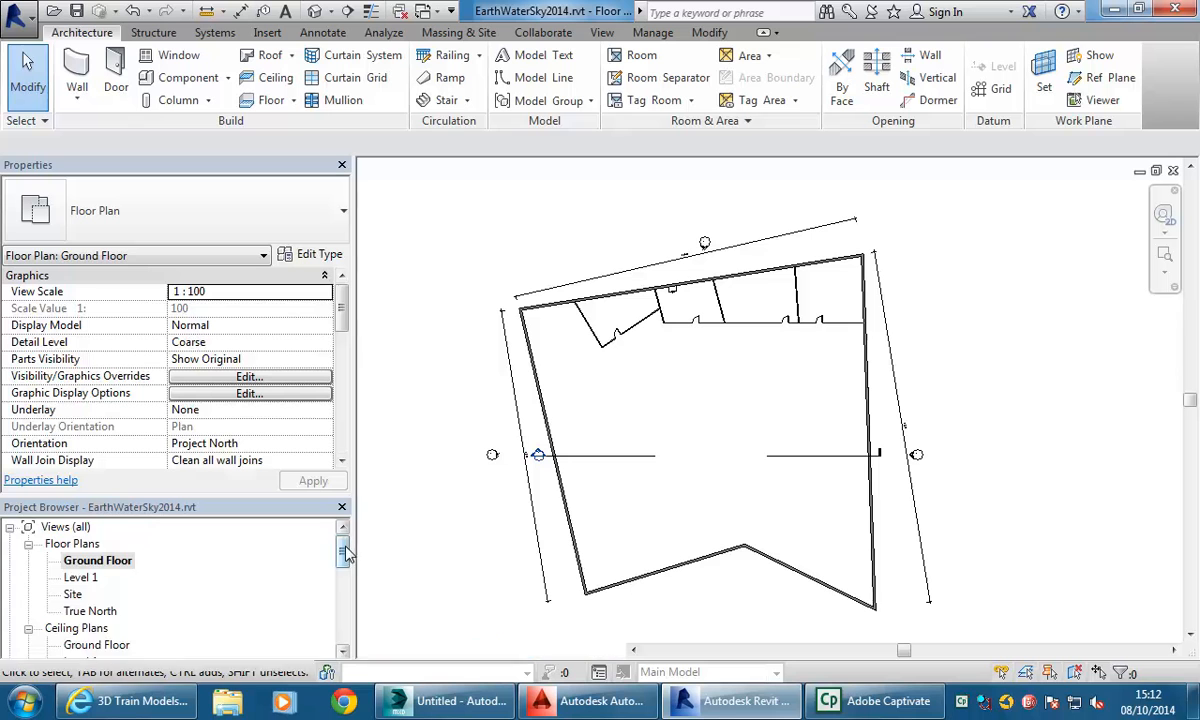
Open the 3D View 1 perspective to check the added room, and save the project.
left_click_drag(345, 551, 344, 578)
double_click(68, 578)
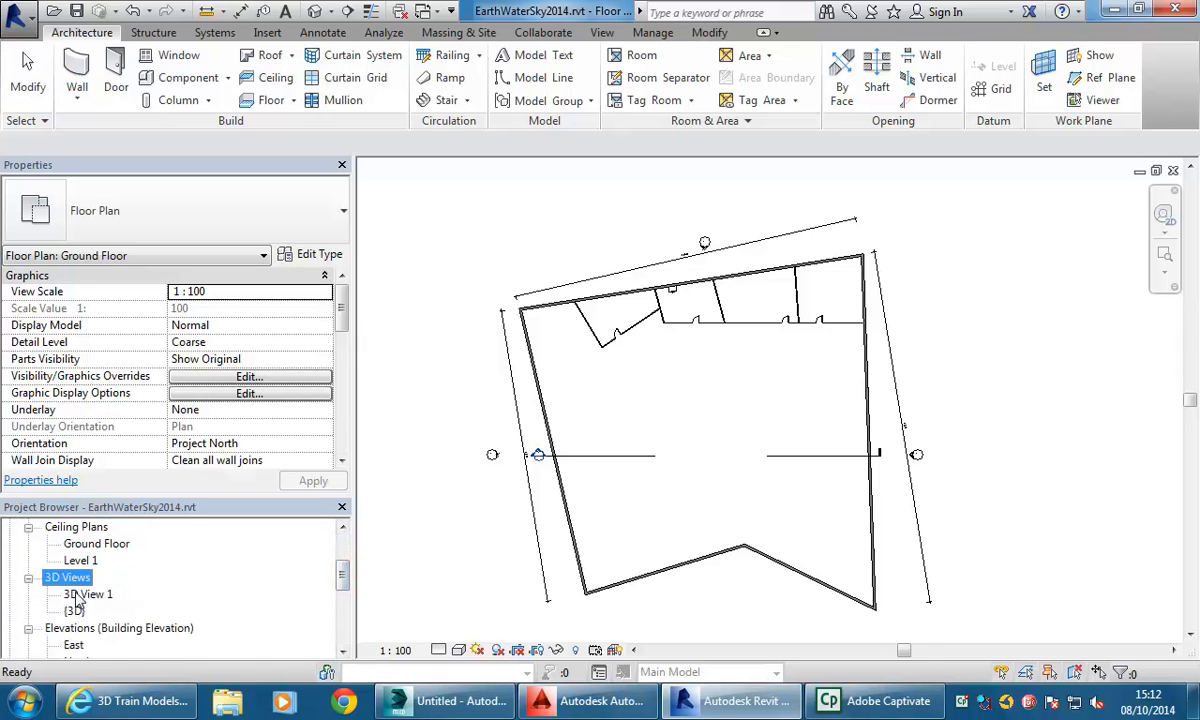
double_click(90, 594)
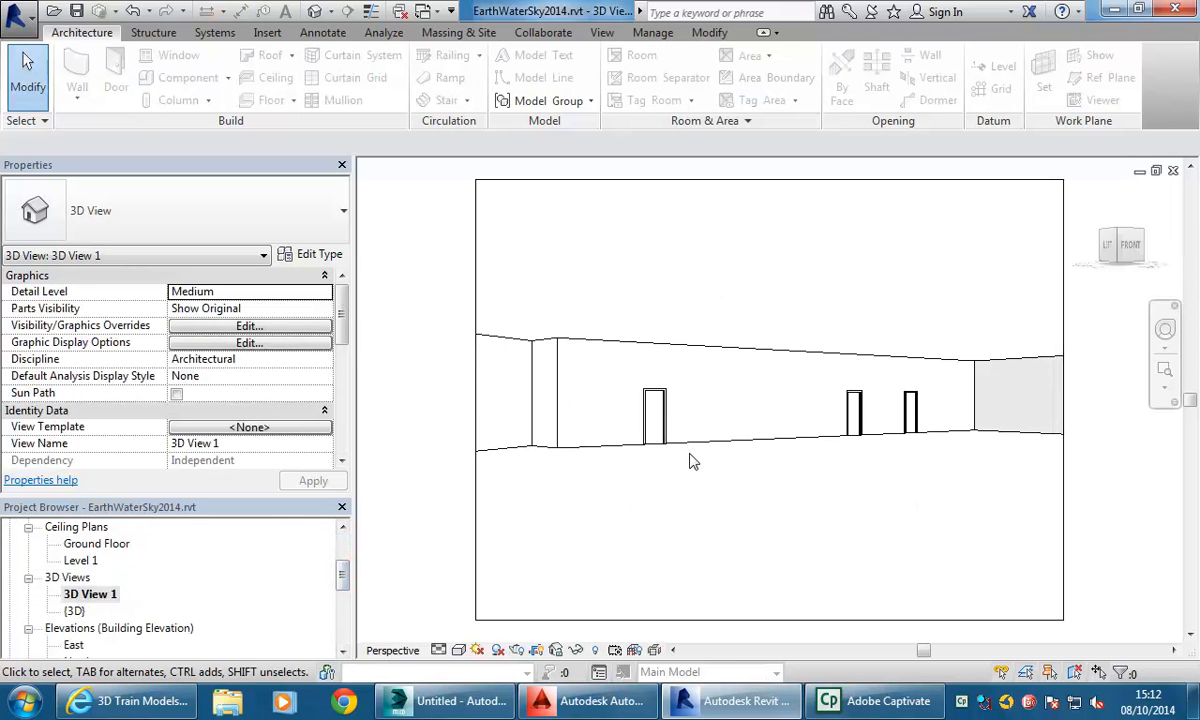
left_click(507, 343)
left_click(603, 533)
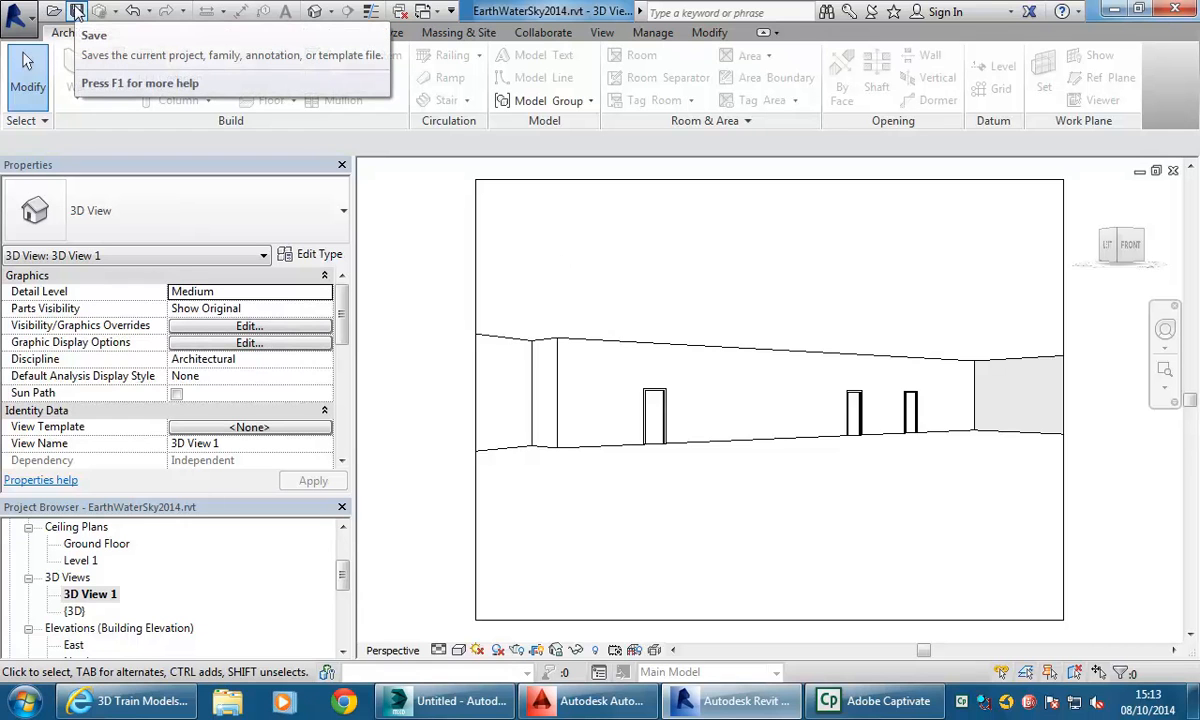
left_click(77, 11)
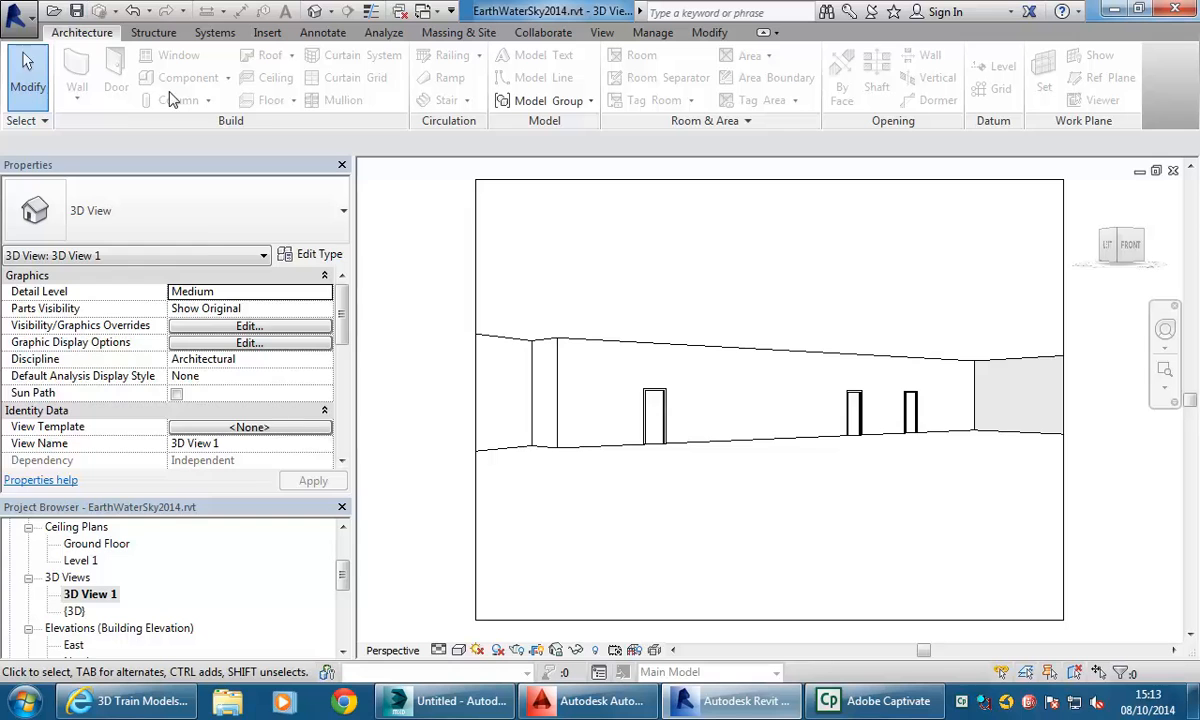
Run the 3ds Max Design Interior Rendering workflow, linking the design to the active Untitled 3ds Max session with existing links updated.
left_click(19, 18)
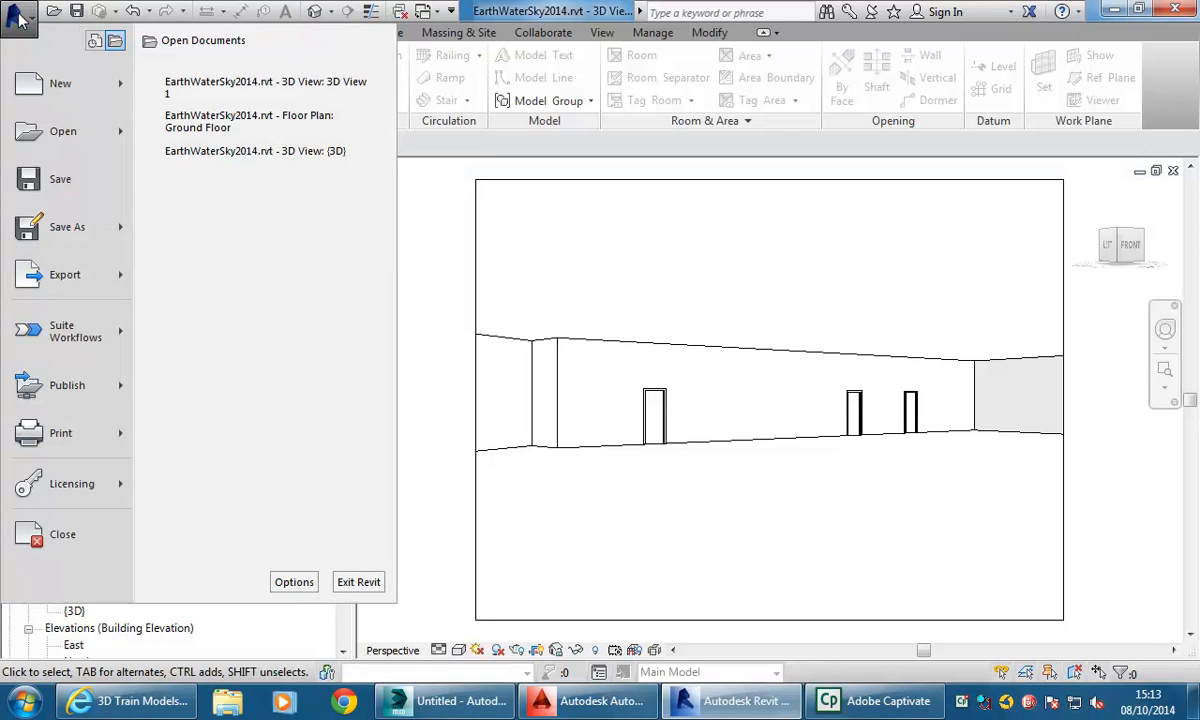
mouse_move(72, 335)
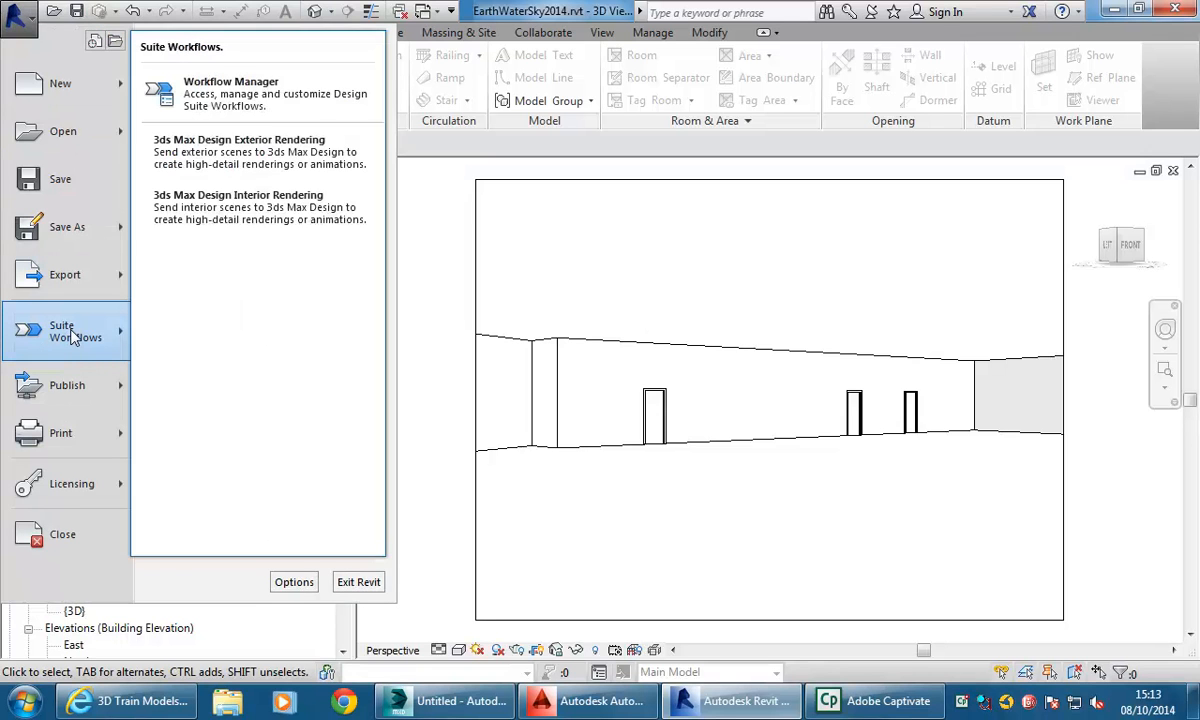
left_click(250, 212)
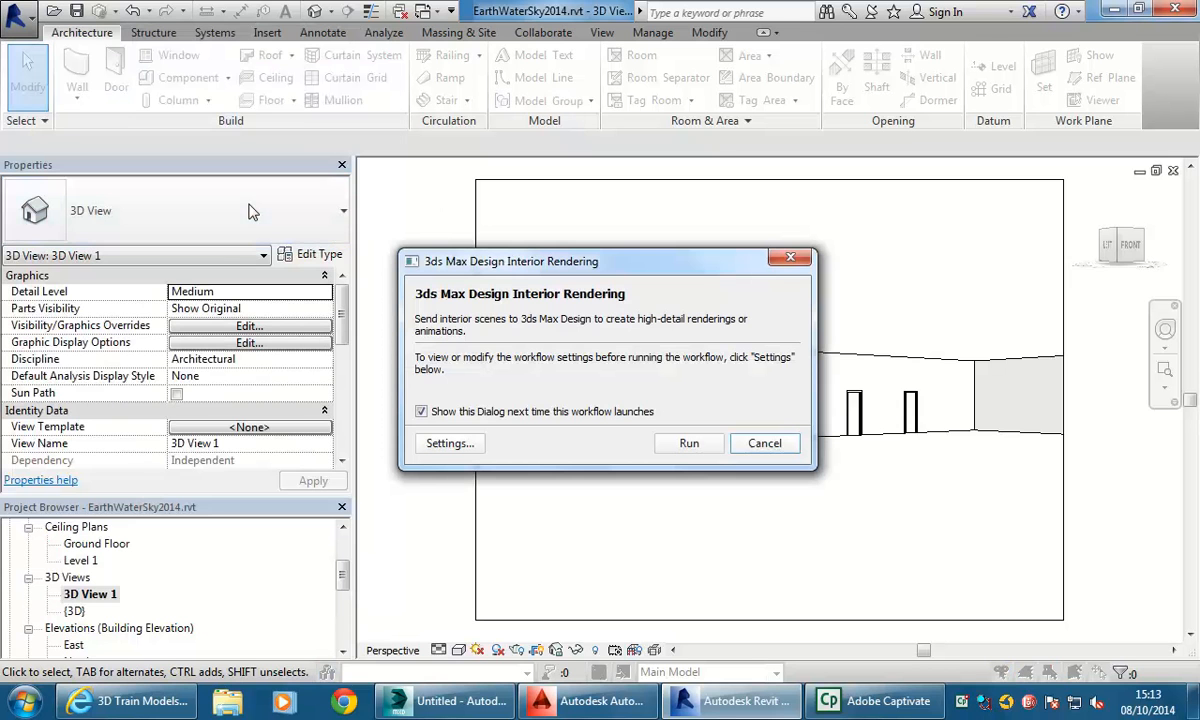
left_click(691, 446)
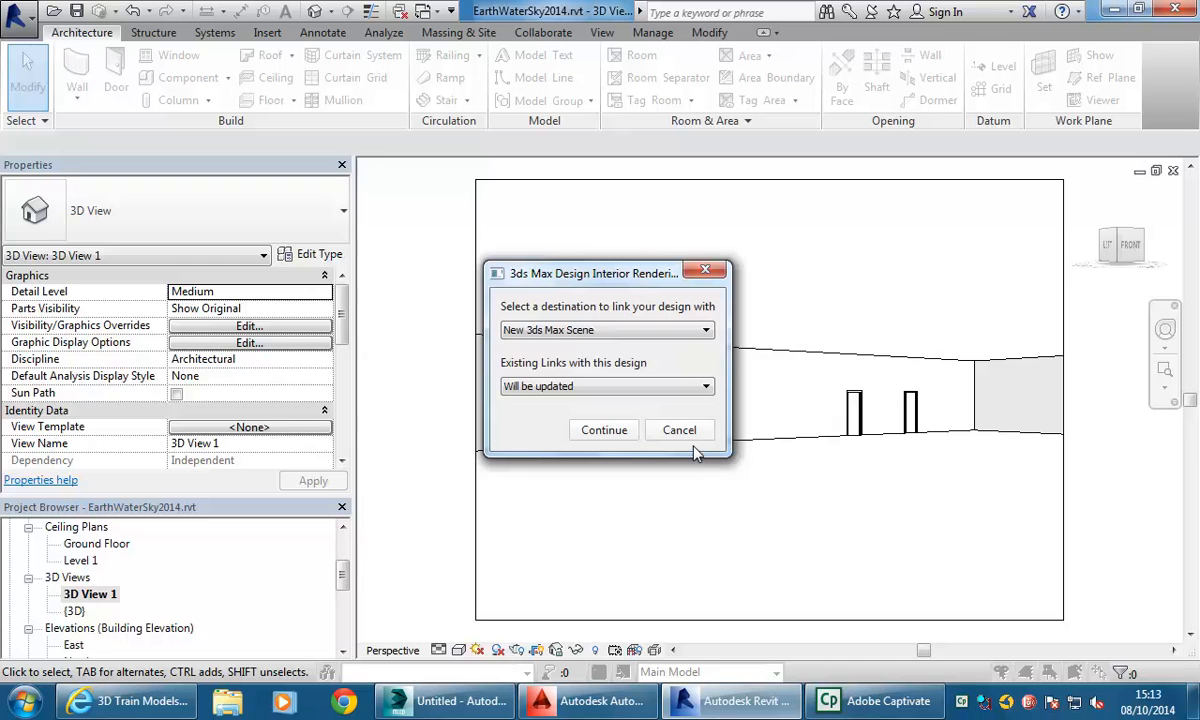
left_click(592, 331)
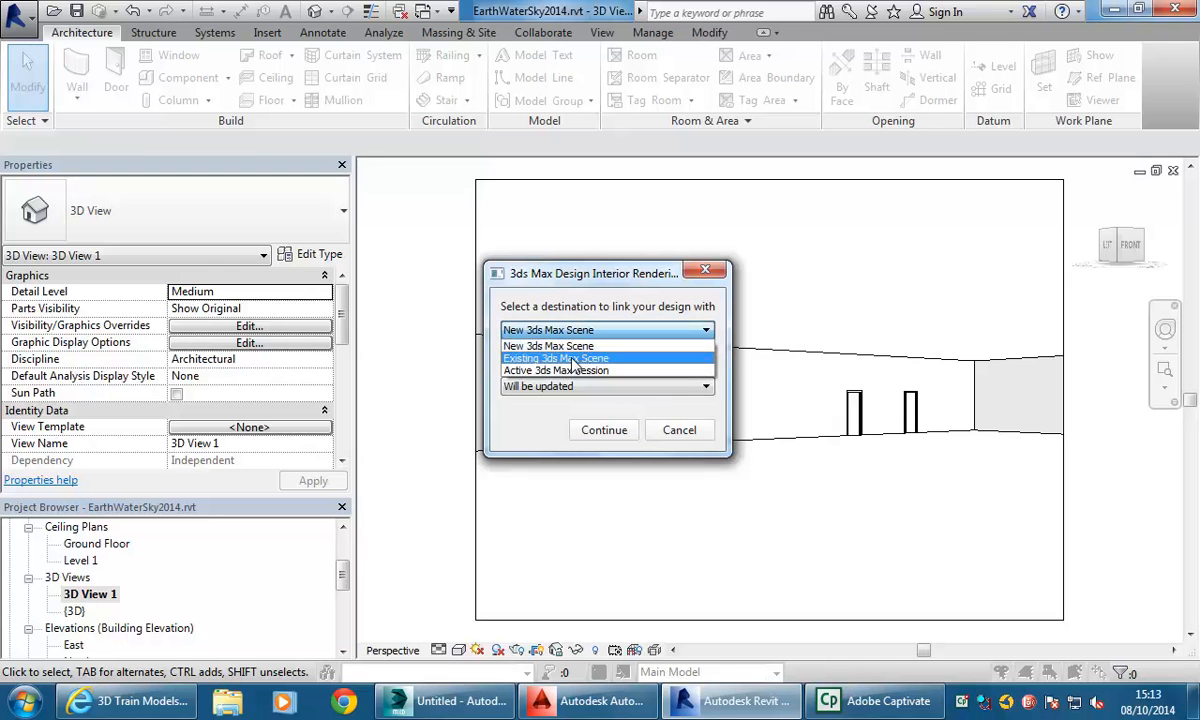
left_click(574, 371)
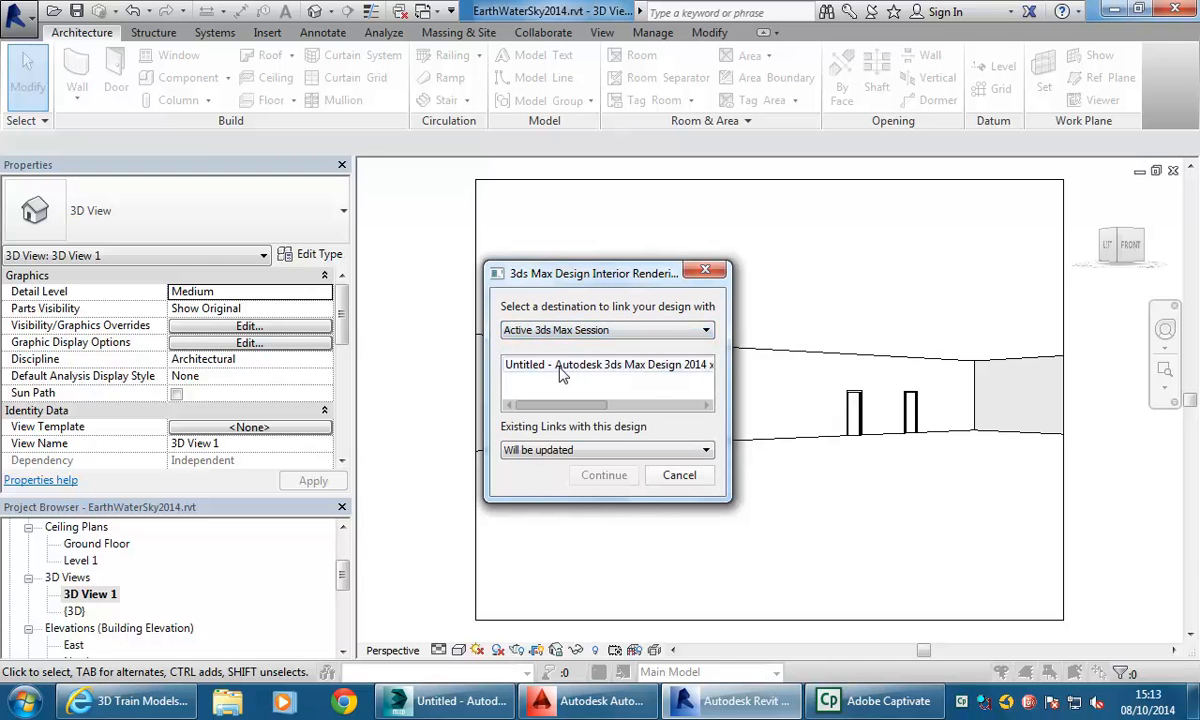
left_click(560, 366)
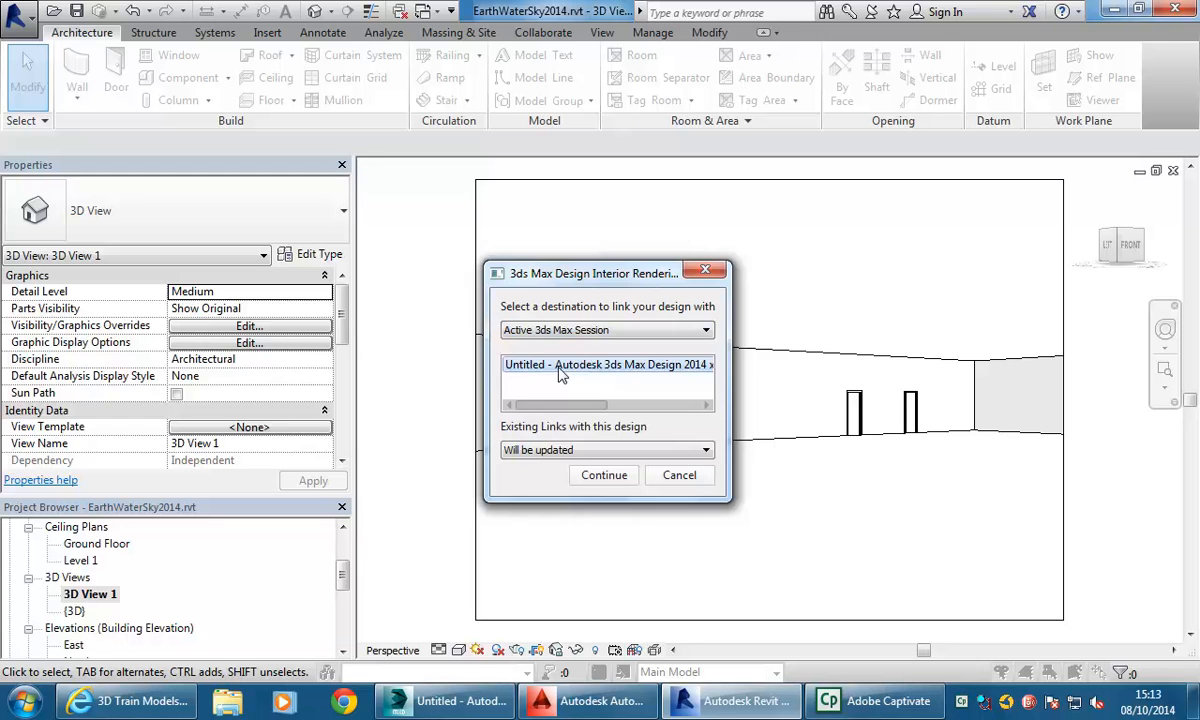
left_click(603, 475)
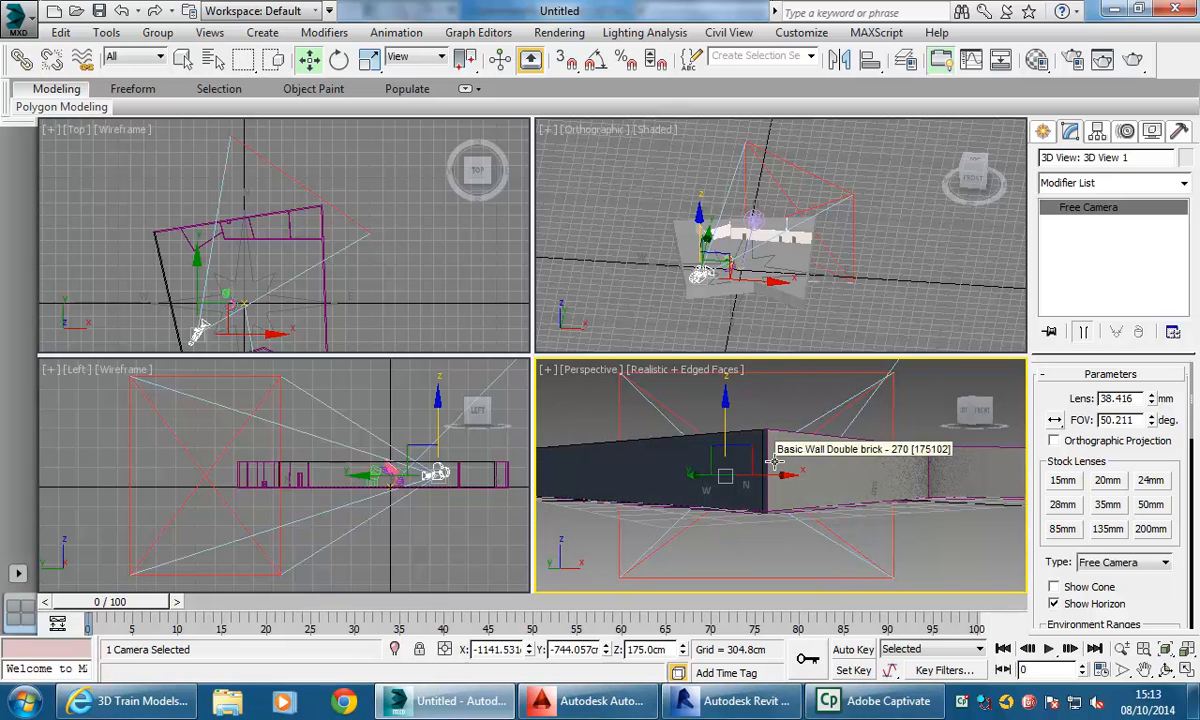
Examine the added angular room and its door in the orthographic view, and show the scene through the 3D View 1 camera.
scroll(681, 240, "up", 6)
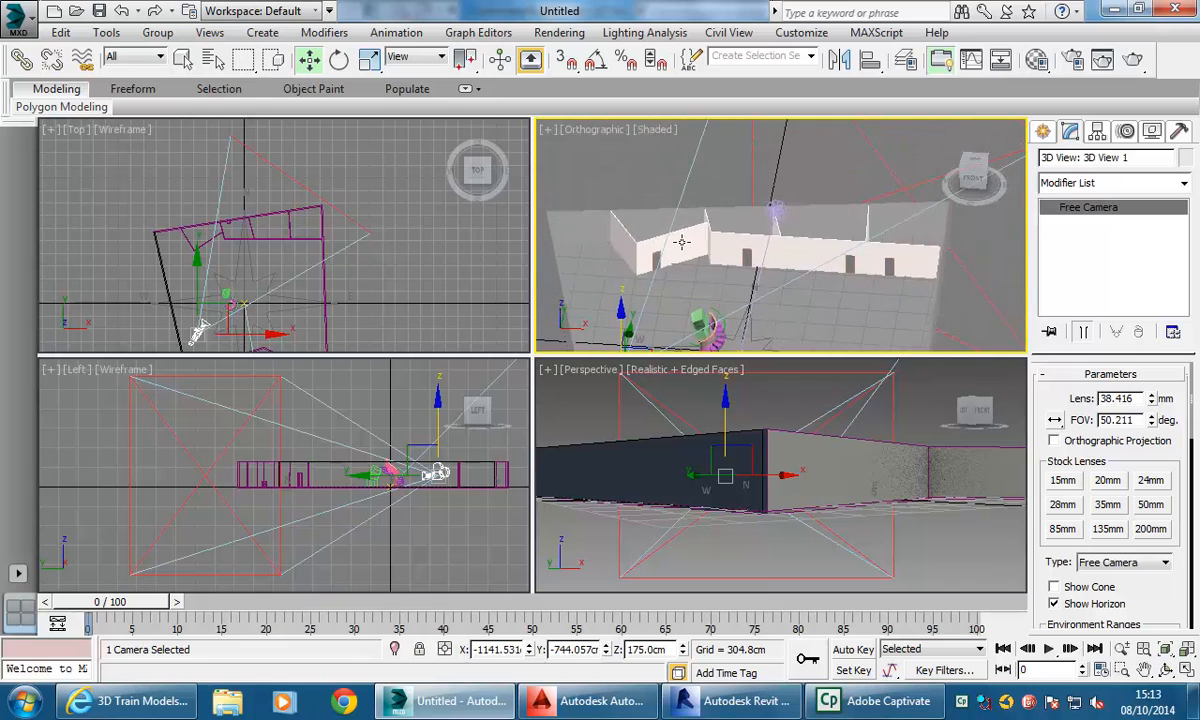
scroll(682, 242, "up", 5)
middle_click_drag(702, 270, 754, 208)
scroll(750, 258, "down", 5)
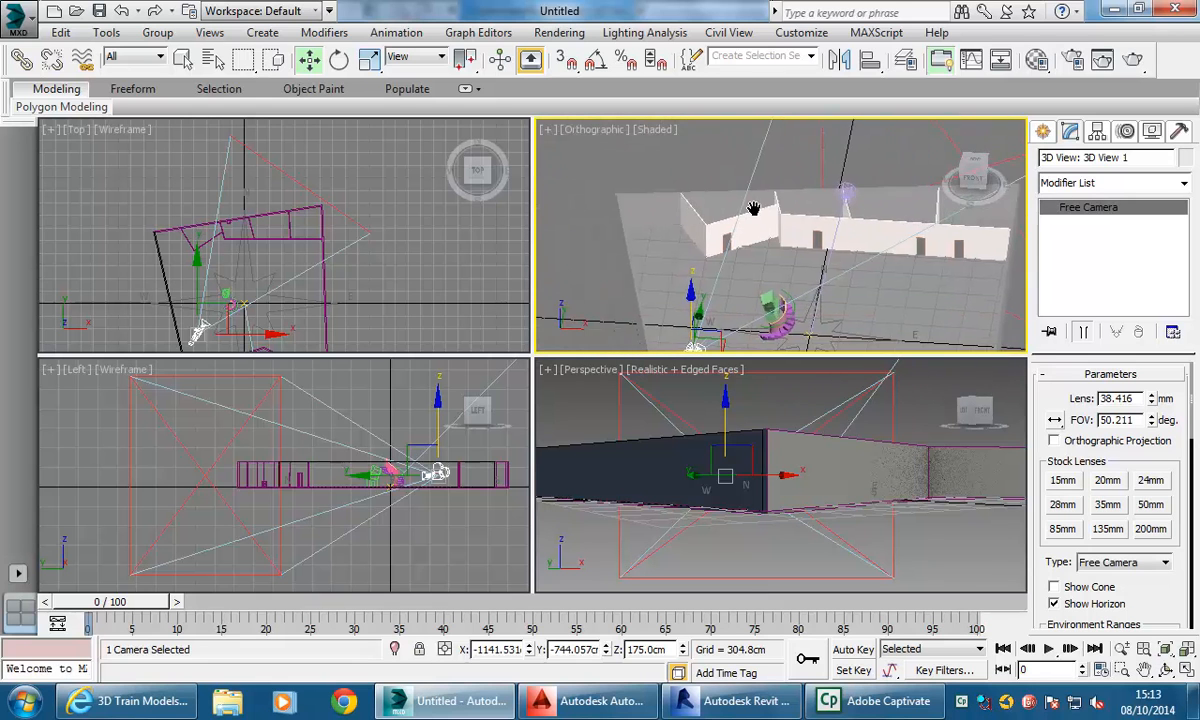
scroll(754, 208, "up", 3)
scroll(678, 240, "up", 3)
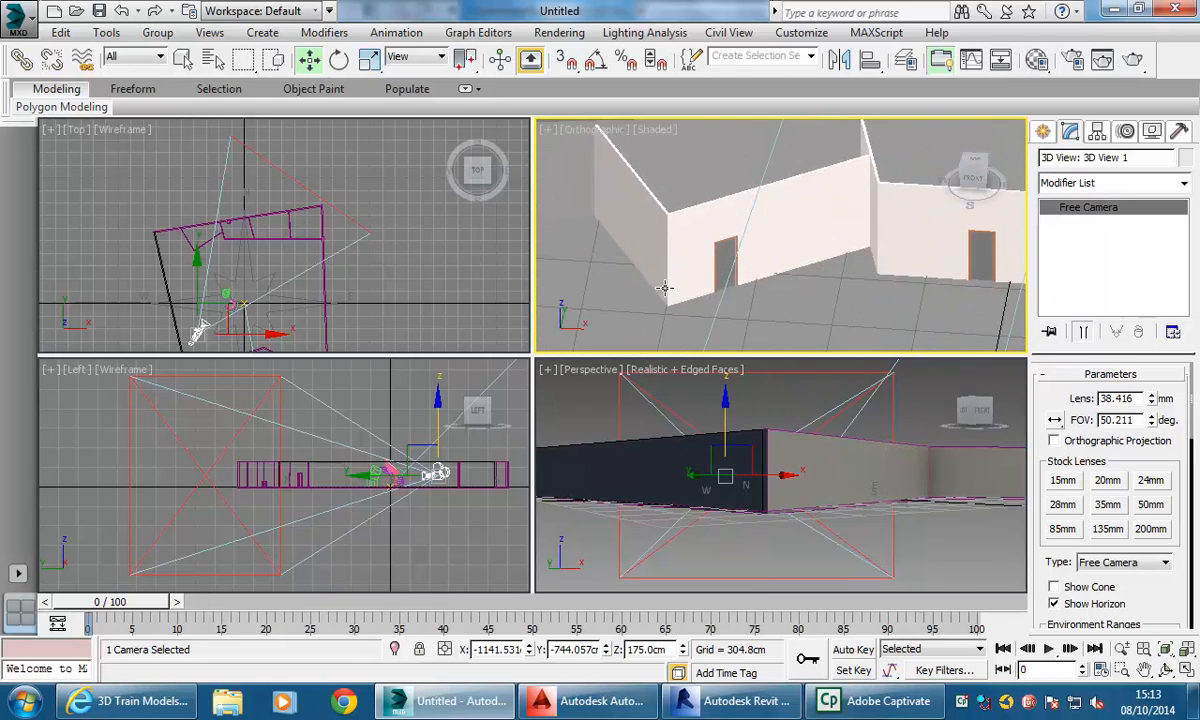
middle_click_drag(719, 266, 739, 224)
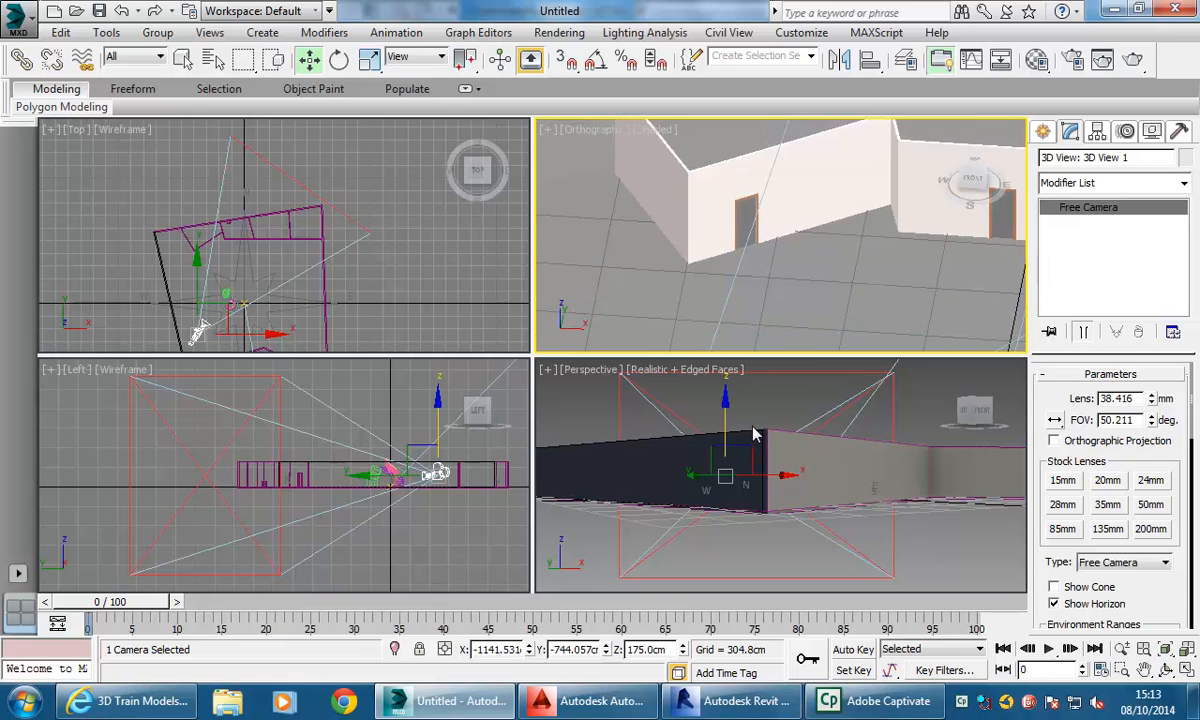
scroll(708, 224, "down", 5)
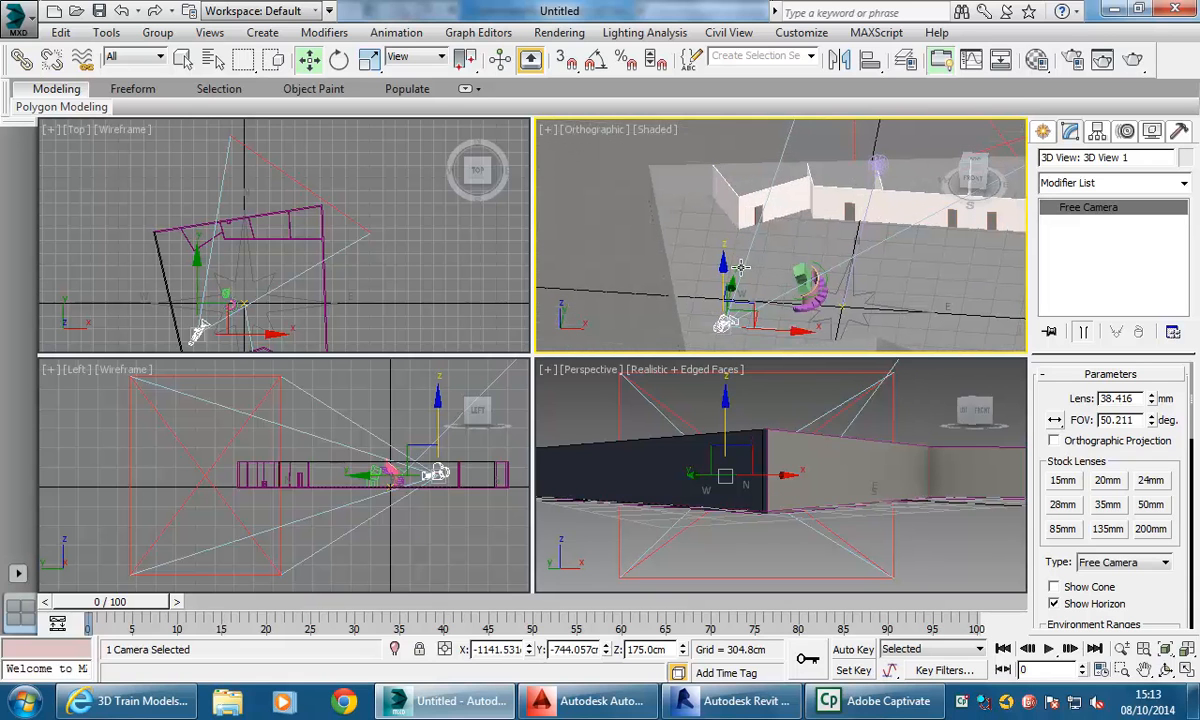
left_click(742, 556)
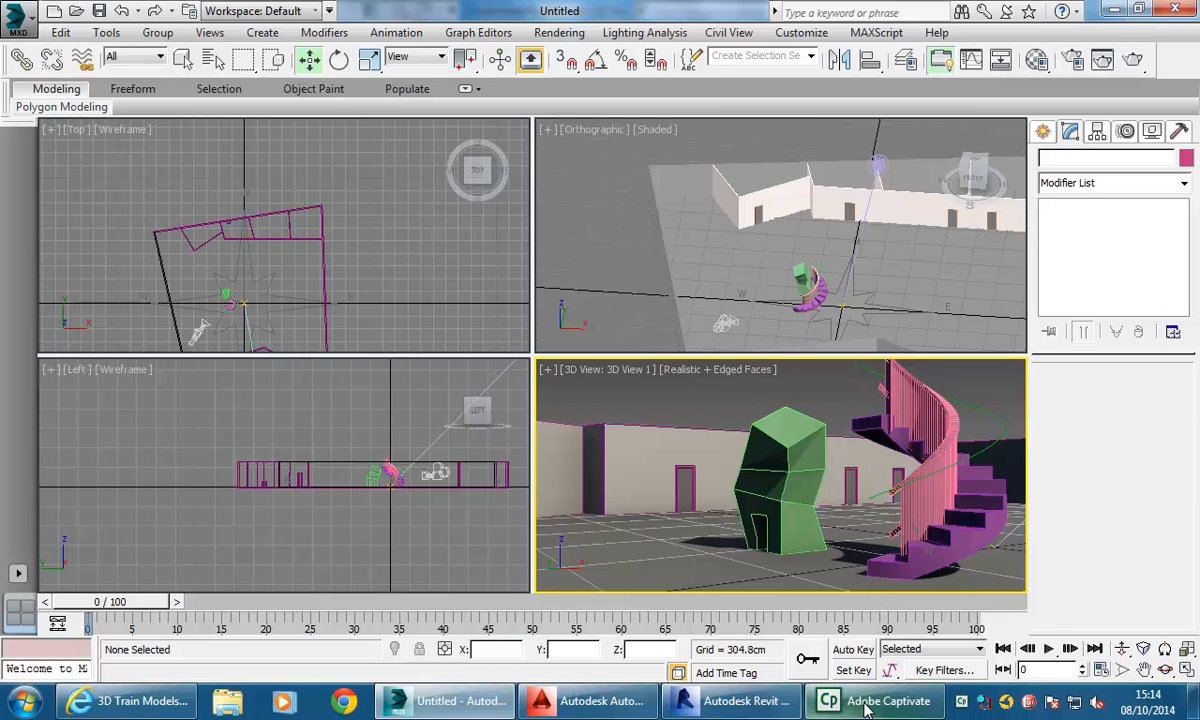
Switch to the web browser and look through the train models on the 3D CAD Browser page.
left_click(135, 700)
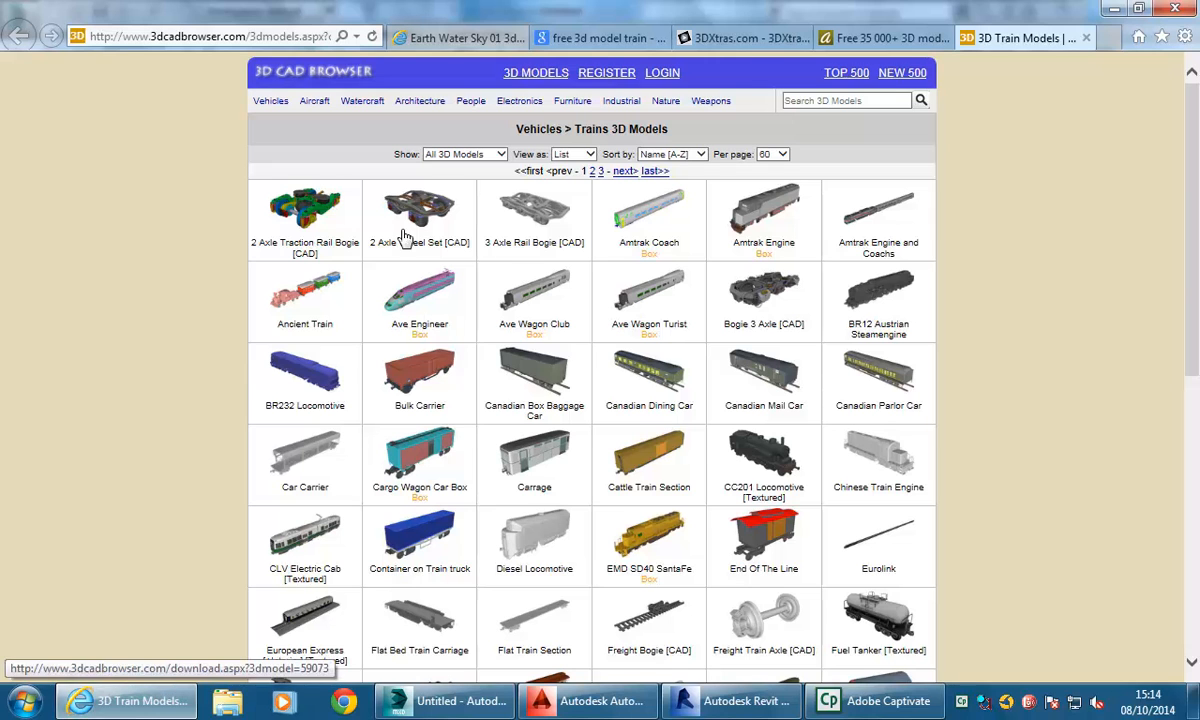
scroll(964, 289, "down", 3)
scroll(968, 291, "down", 4)
scroll(968, 291, "up", 4)
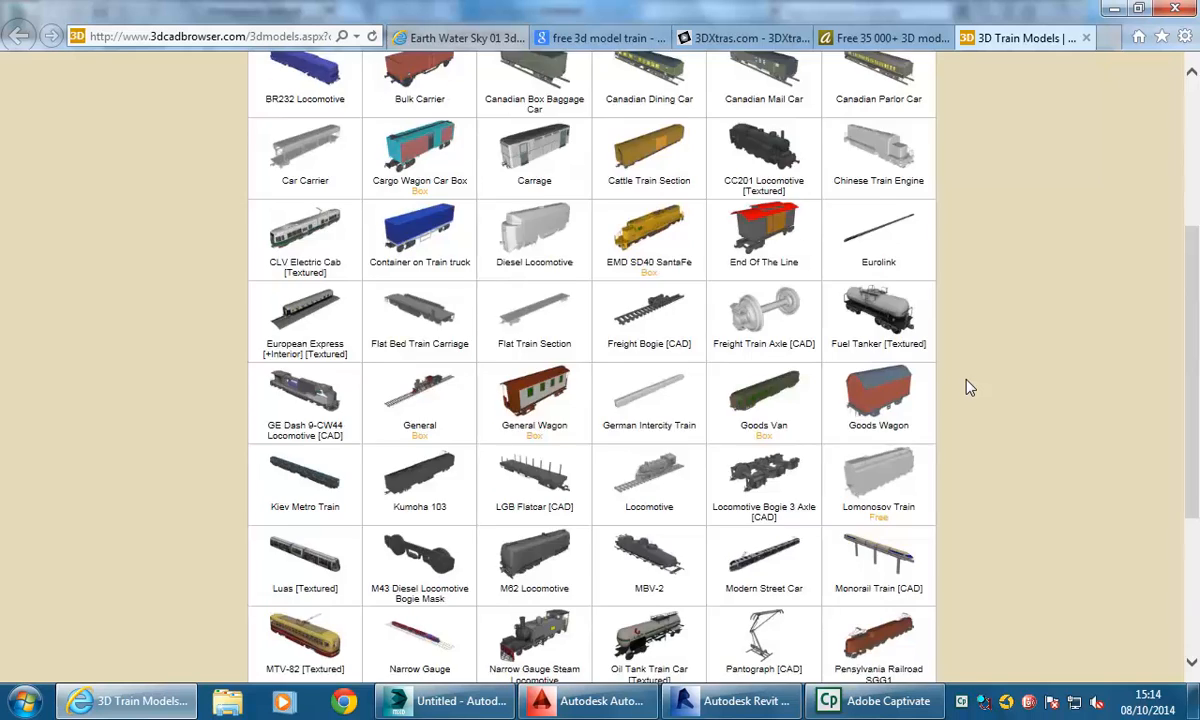
scroll(968, 388, "up", 3)
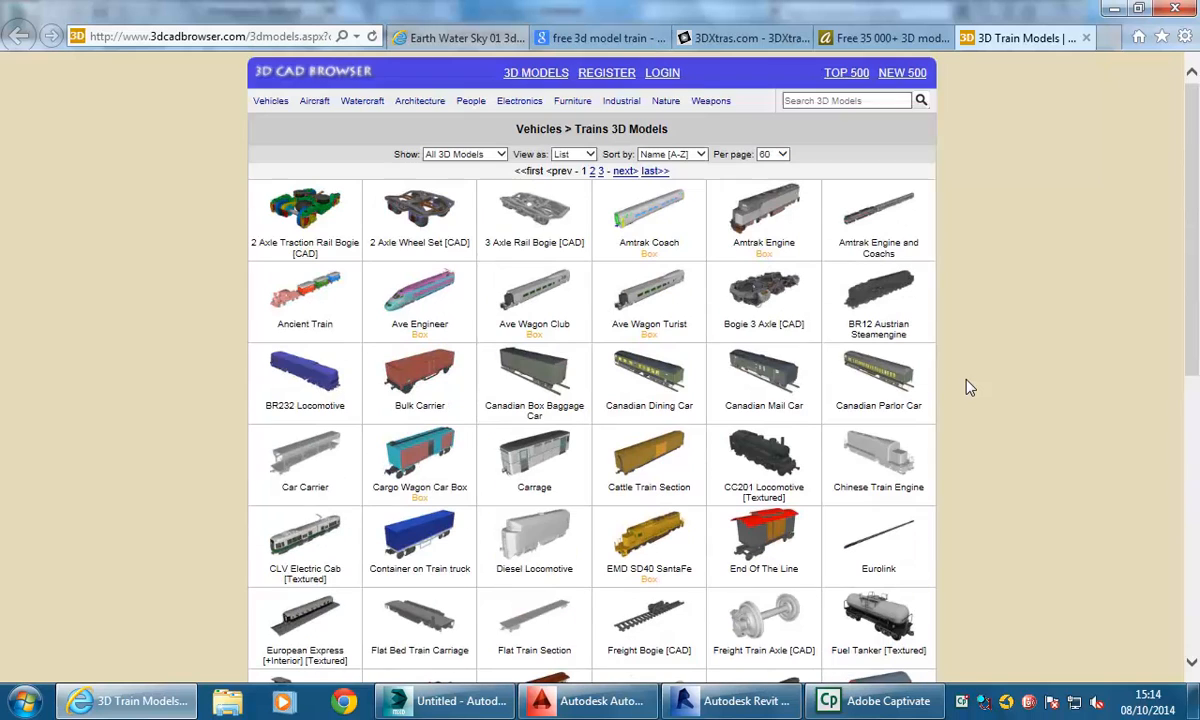
left_click(840, 38)
left_click(1008, 38)
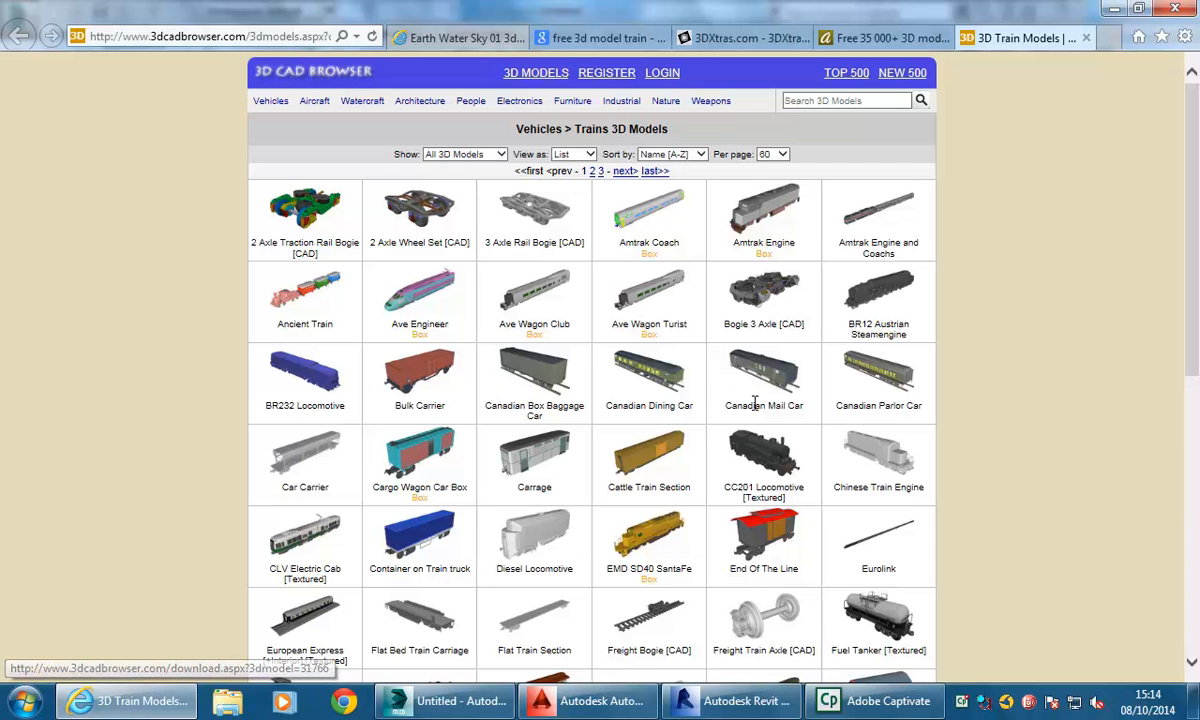
Compare the free train models offered on the Archive3D and 3DXtras pages.
left_click(885, 38)
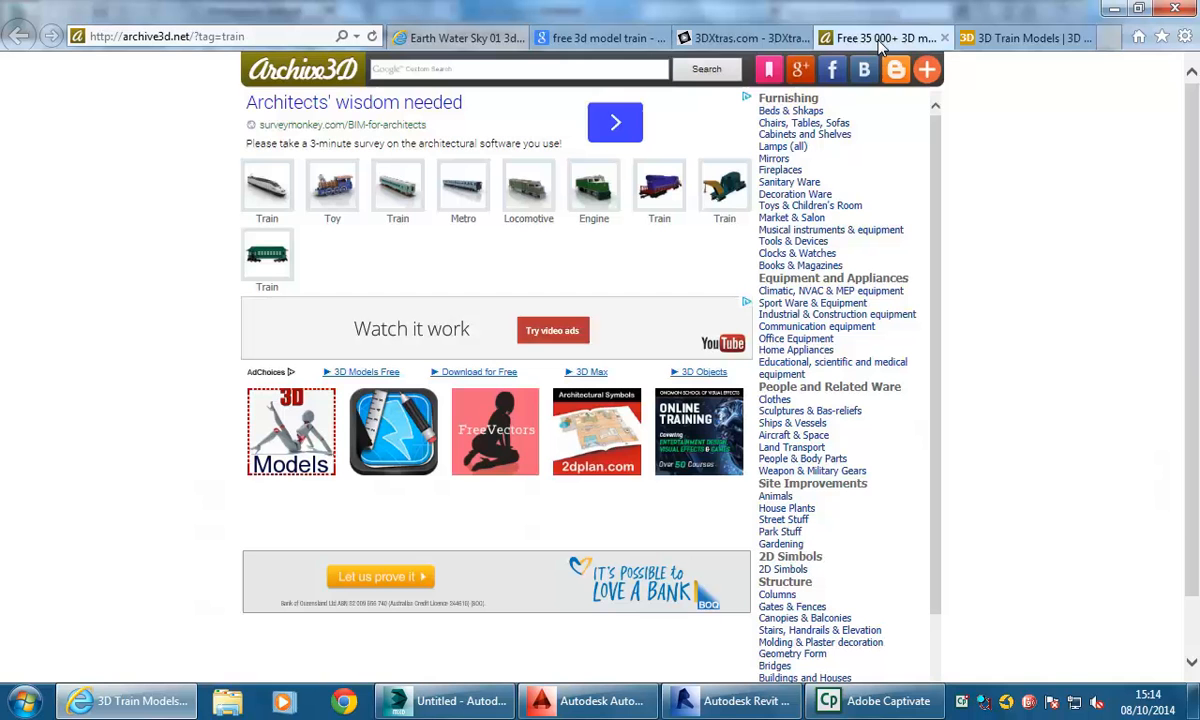
left_click(745, 38)
scroll(535, 465, "down", 3)
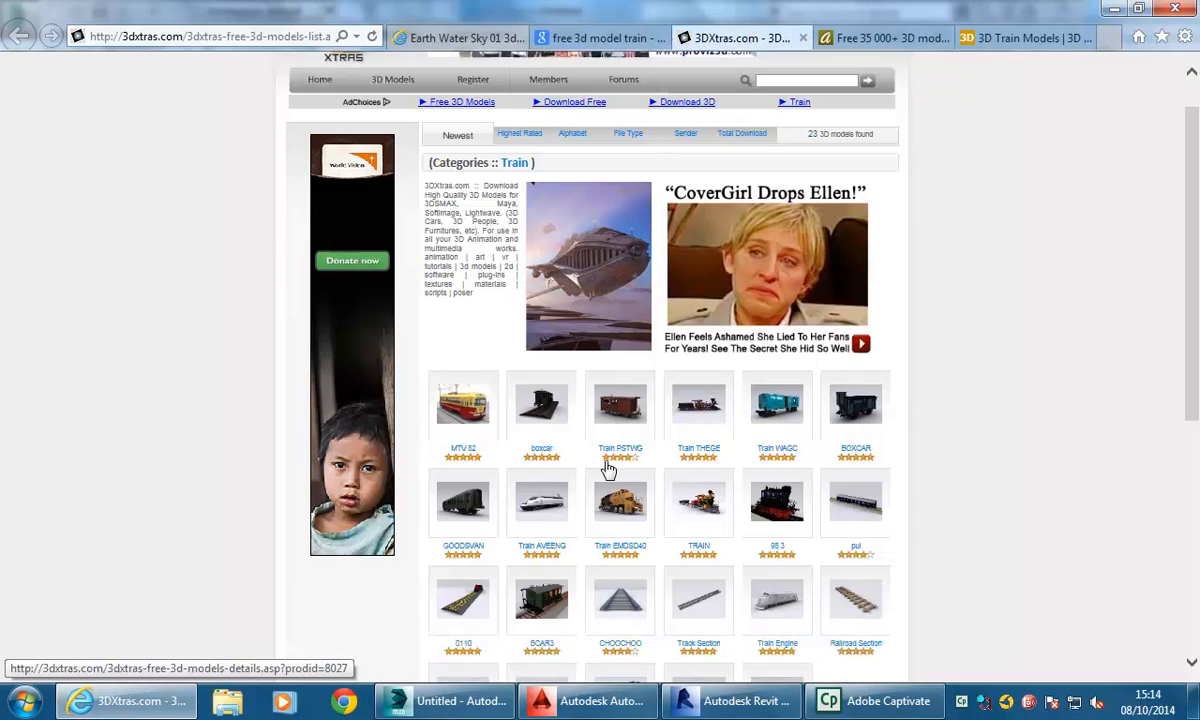
scroll(555, 352, "up", 3)
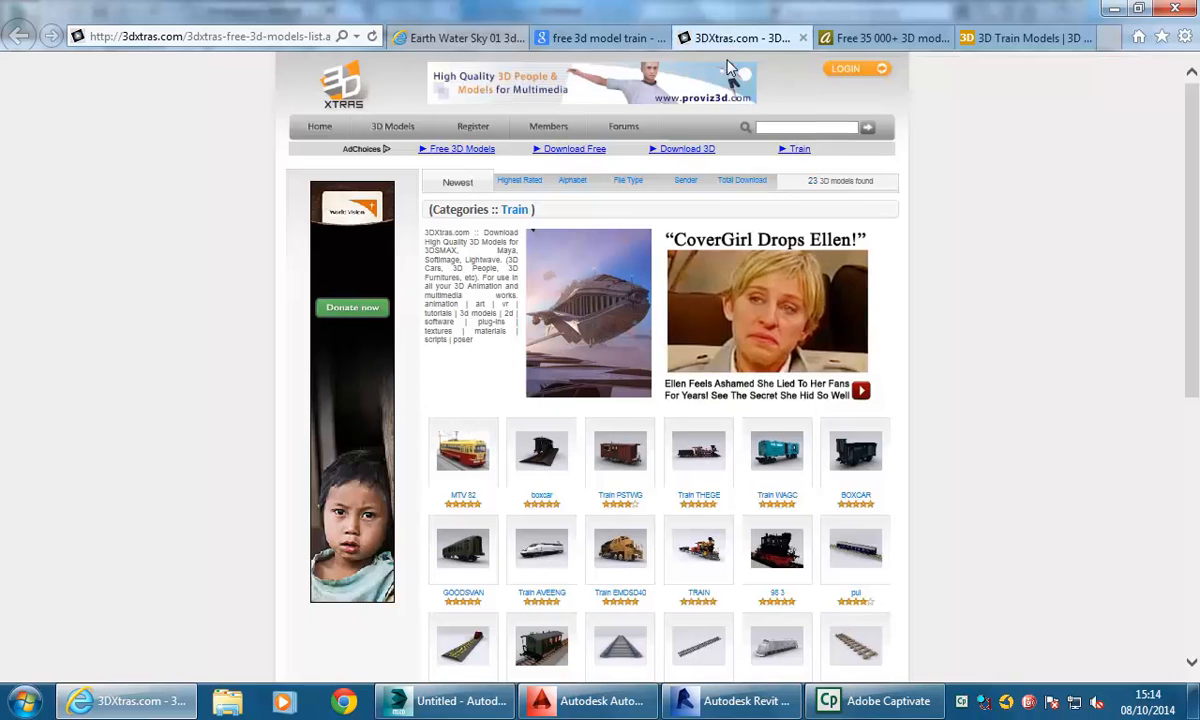
left_click(871, 42)
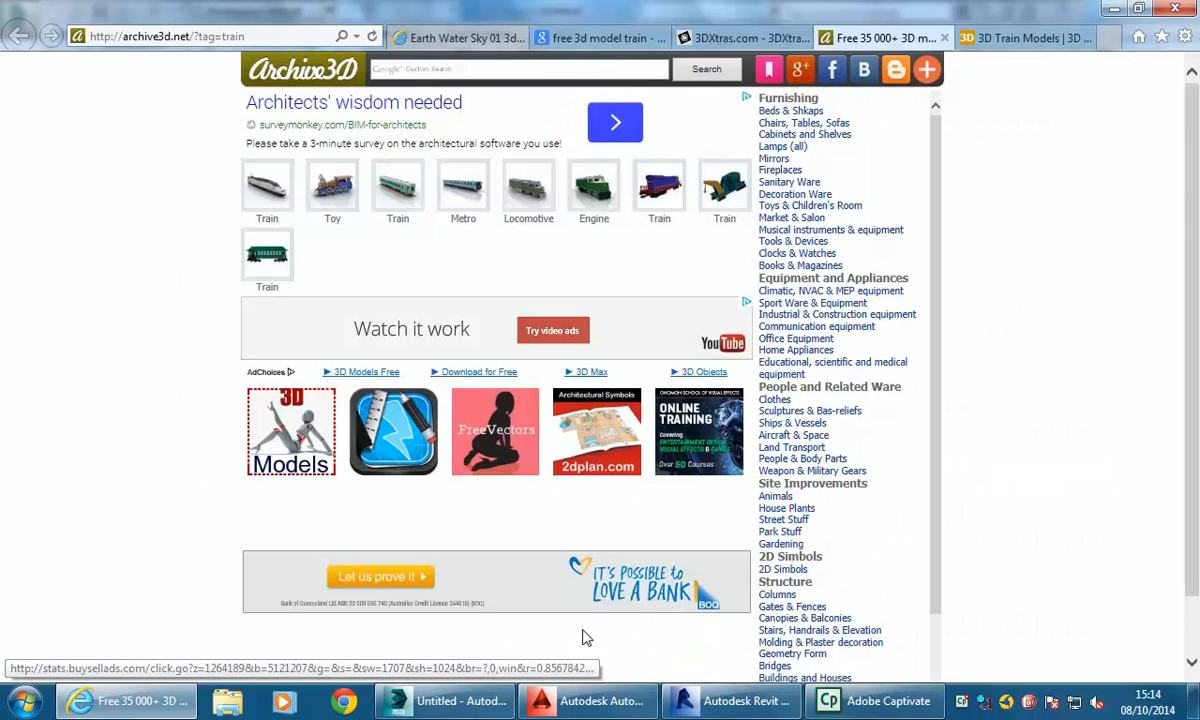
Switch to AutoCAD and draw an open S-shaped fit-point spline rising across the empty Drawing1.
left_click(590, 700)
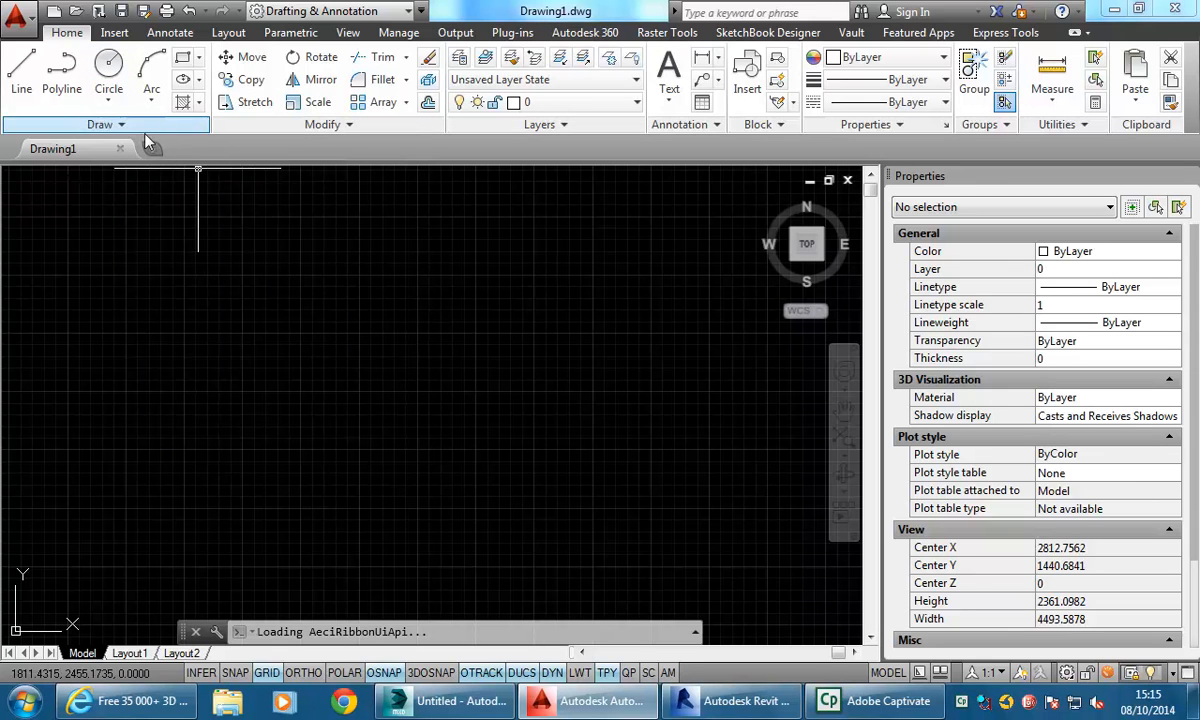
left_click(142, 130)
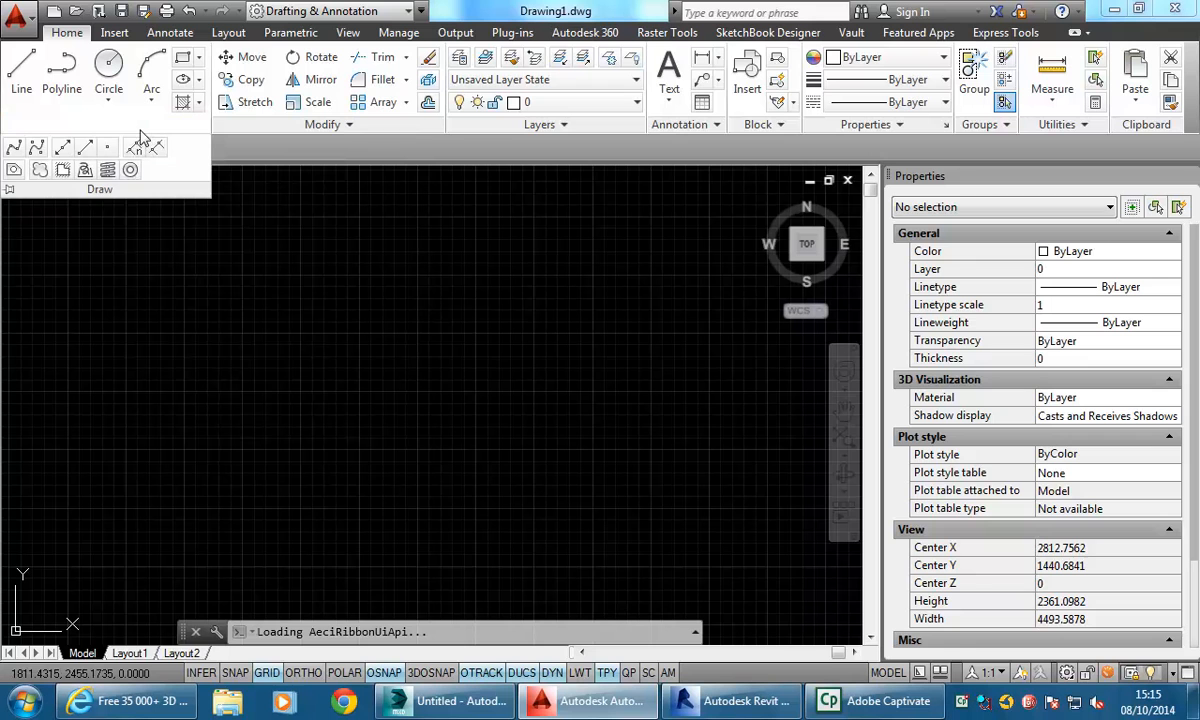
left_click(12, 150)
left_click(248, 474)
left_click(290, 343)
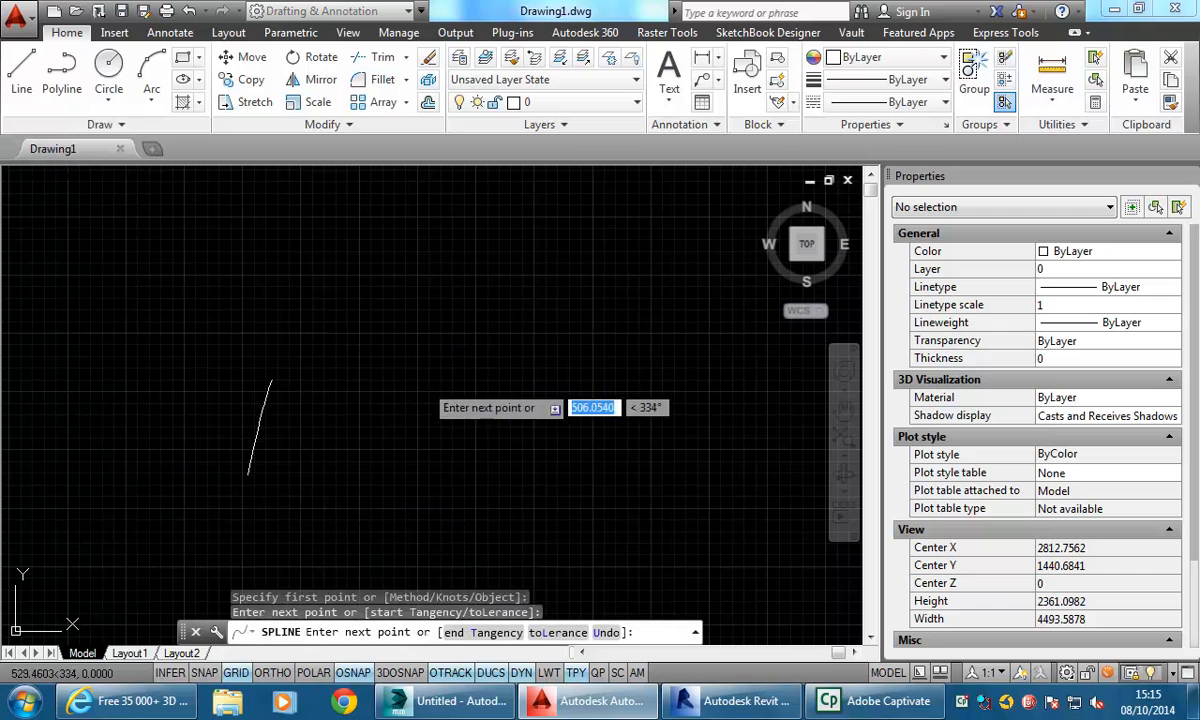
left_click(490, 290)
left_click(625, 232)
right_click(708, 270)
left_click(745, 279)
scroll(390, 285, "up", 1)
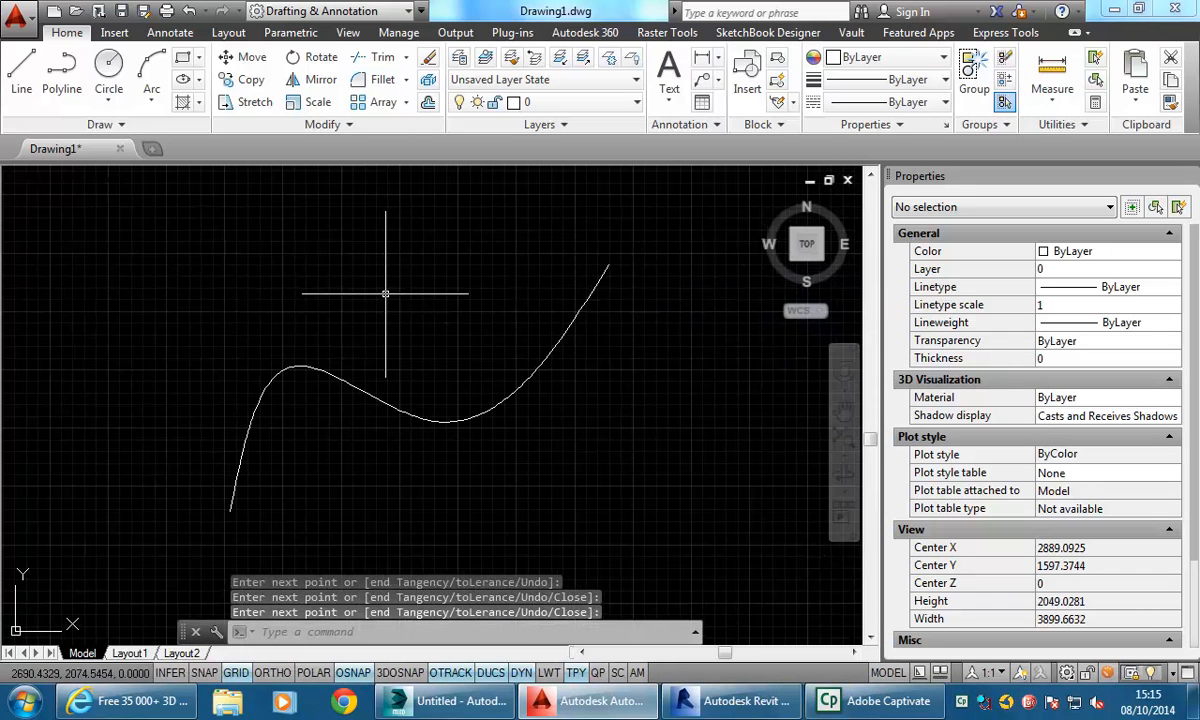
Offset the spline by 1000 towards its upper side.
left_click(428, 79)
type("1000")
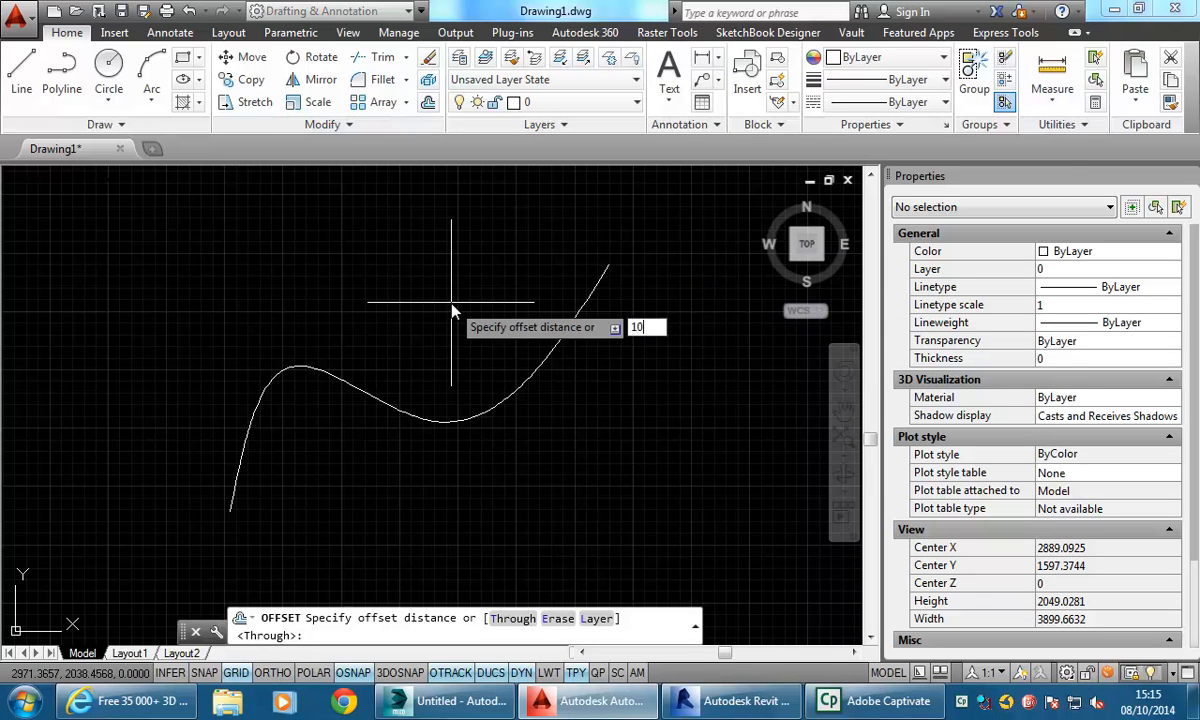
key("Return")
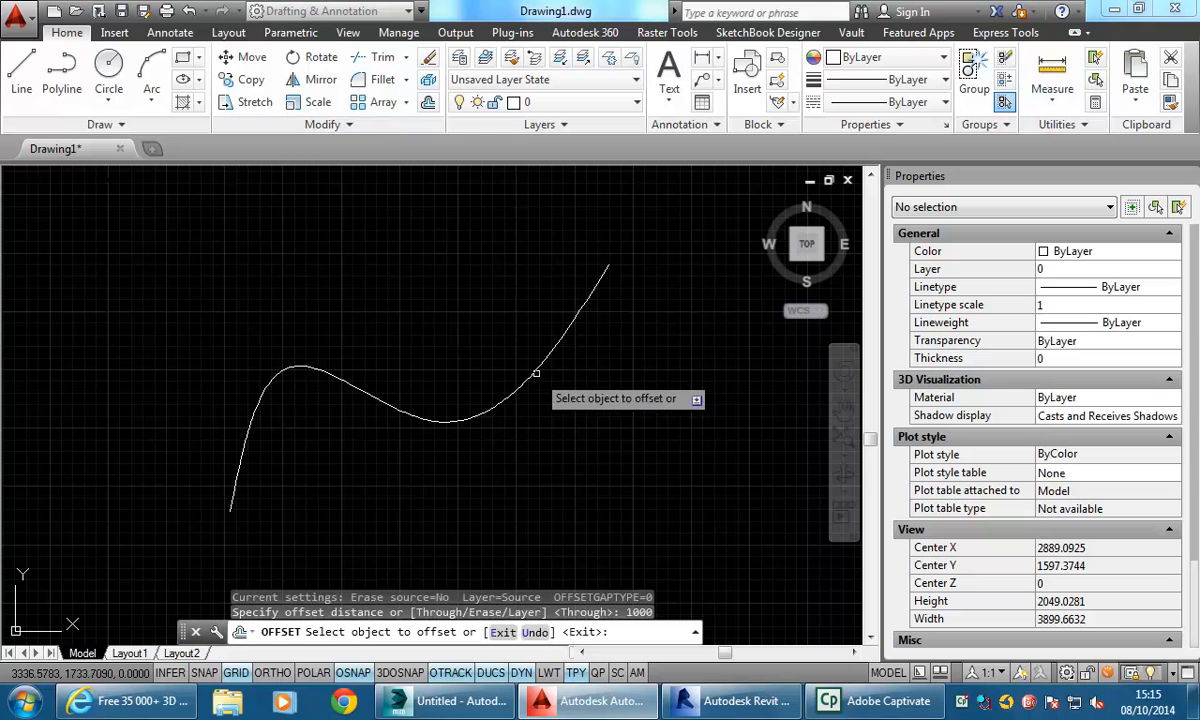
left_click(536, 372)
left_click(468, 297)
scroll(468, 380, "down", 4)
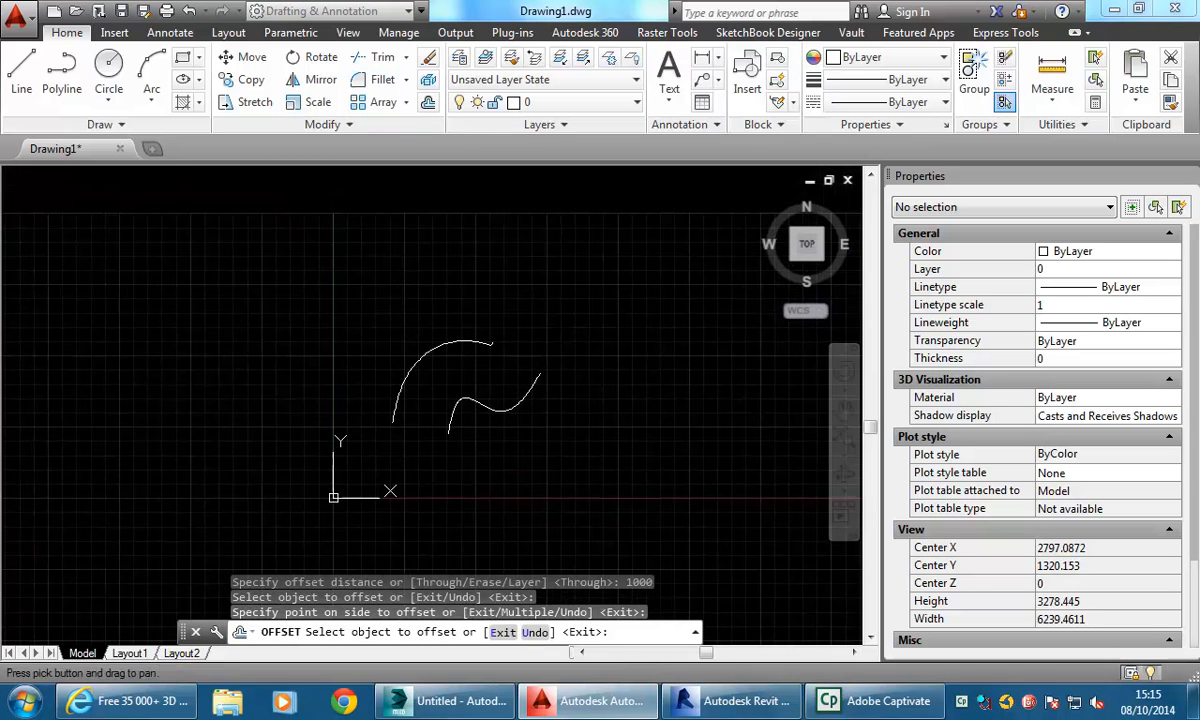
scroll(468, 408, "up", 2)
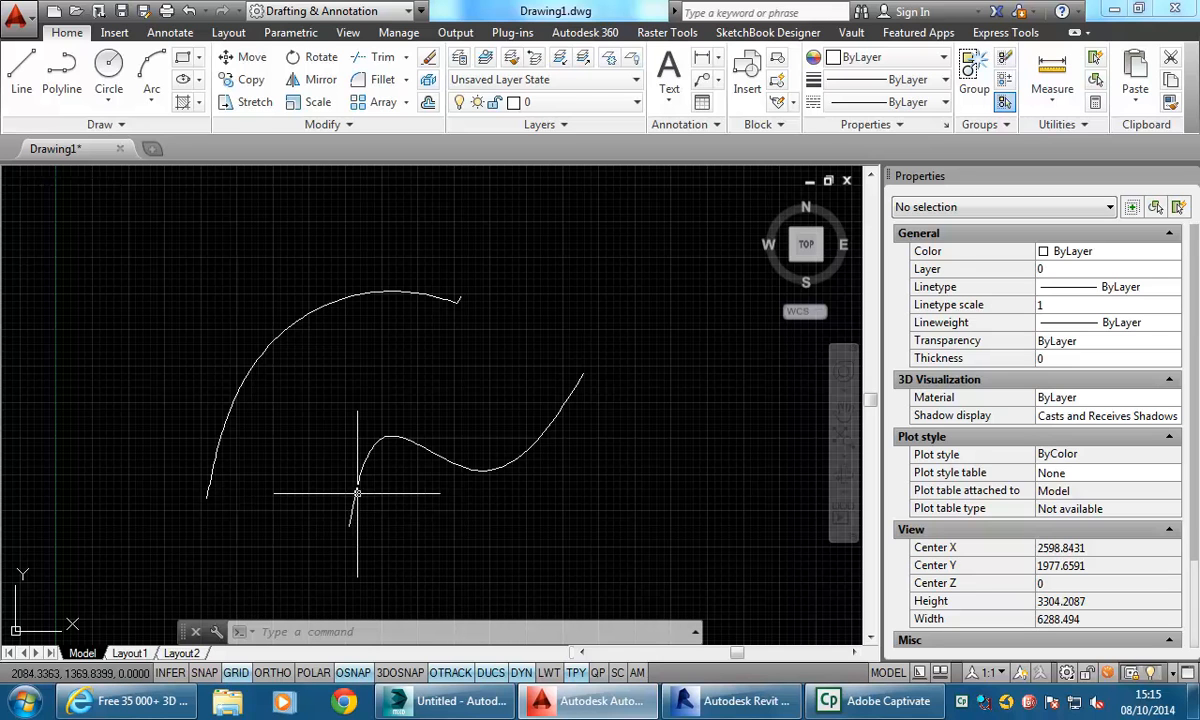
Draw a straight line joining the lower endpoints of the original spline and its offset copy.
mouse_move(357, 492)
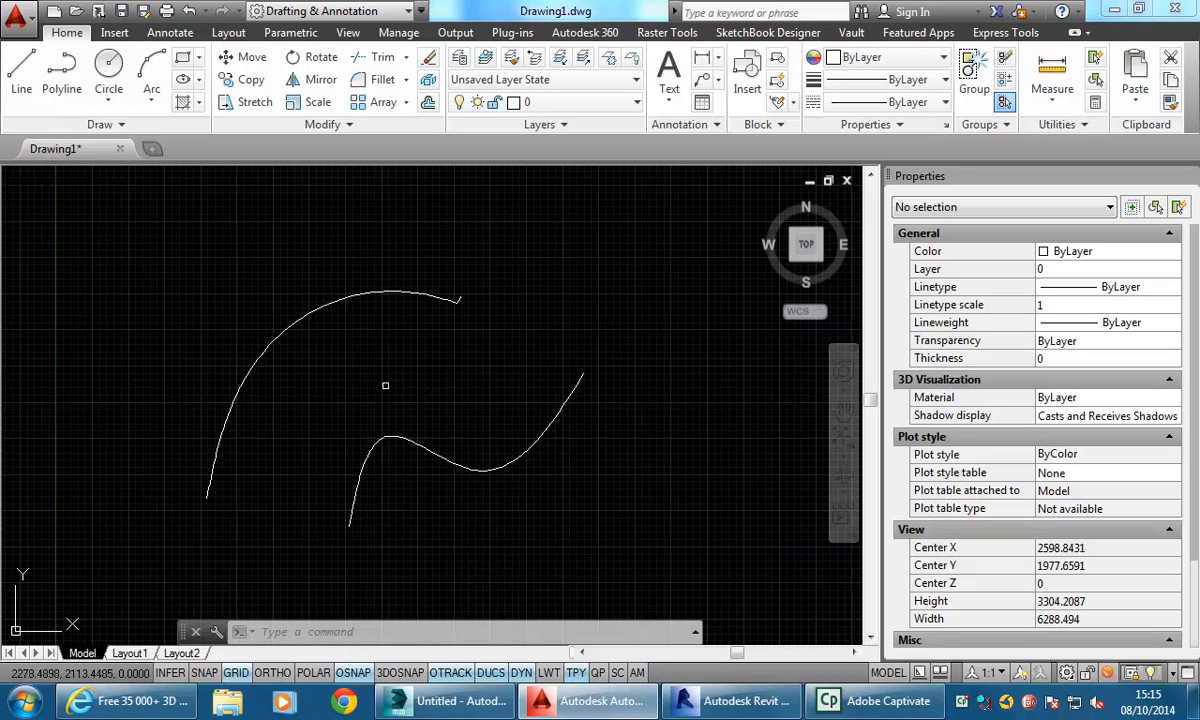
type("l")
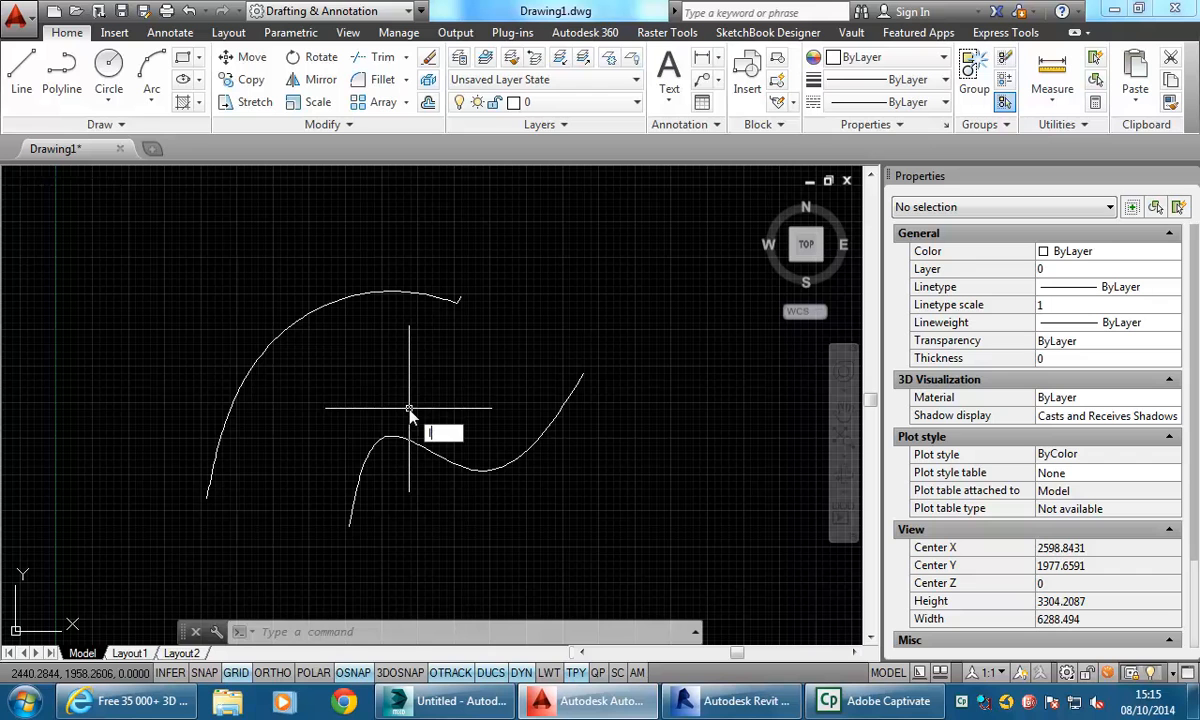
key("Return")
left_click(349, 523)
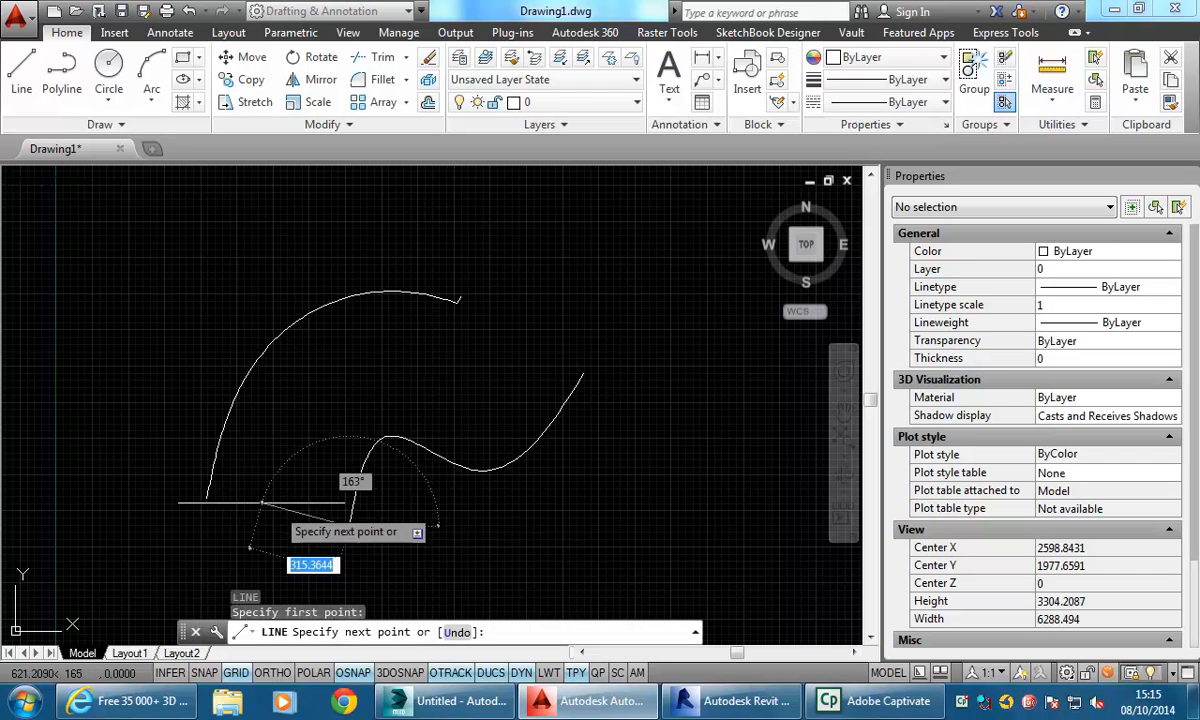
left_click(207, 497)
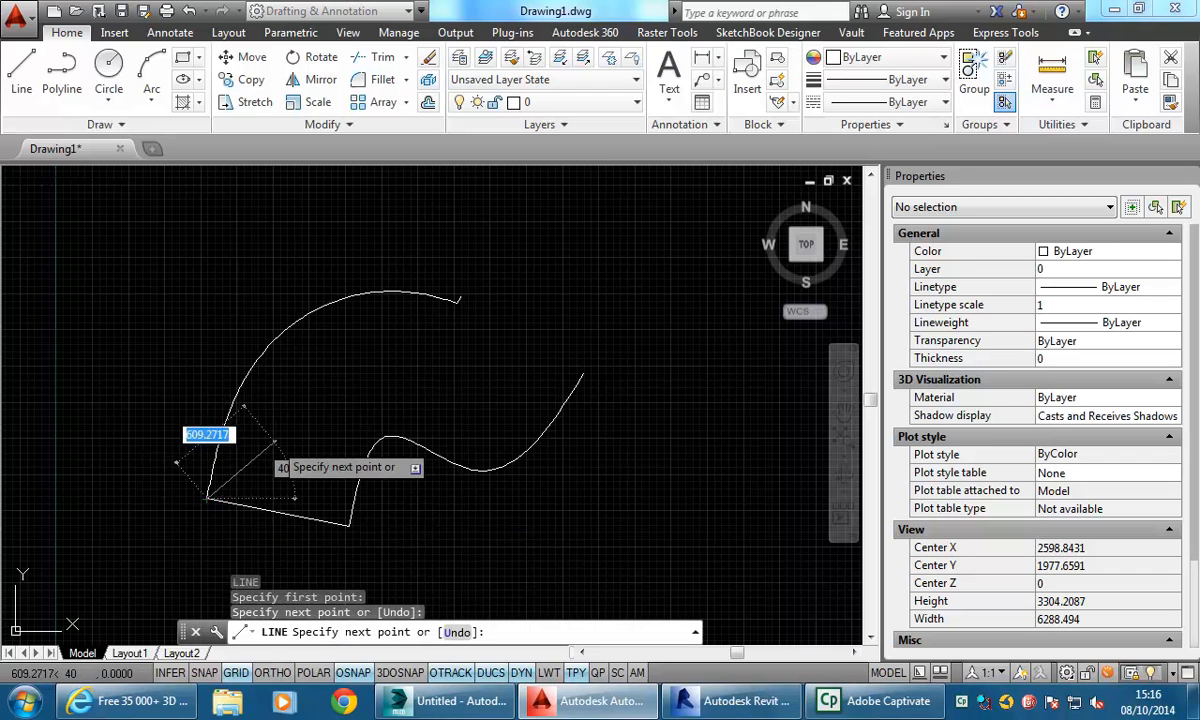
key("Return")
scroll(265, 458, "up", 2)
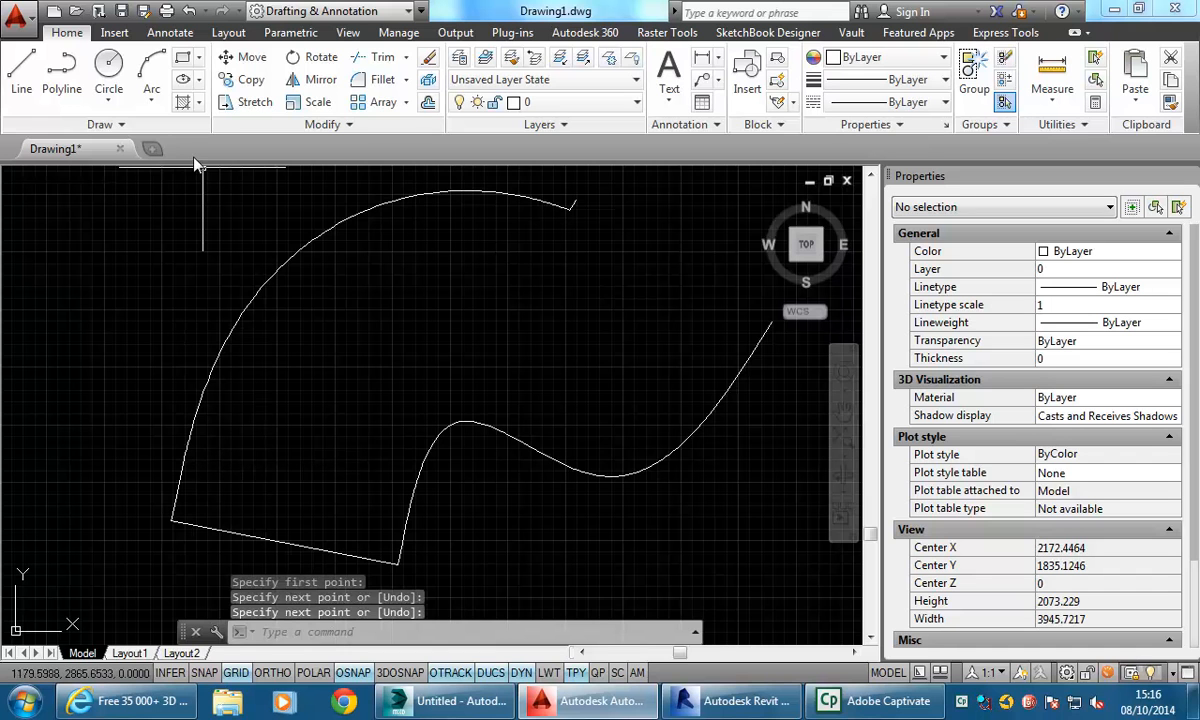
Divide the lower S-shaped spline into 15 equal segments with the Divide command.
left_click(115, 124)
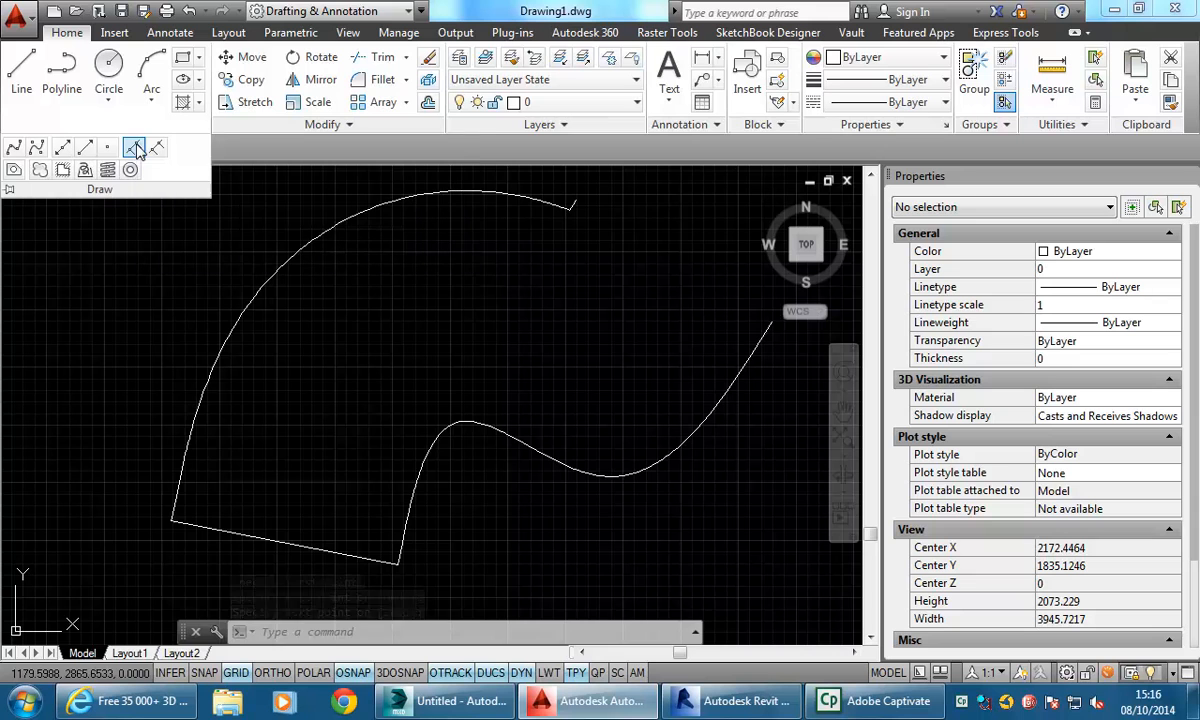
left_click(134, 148)
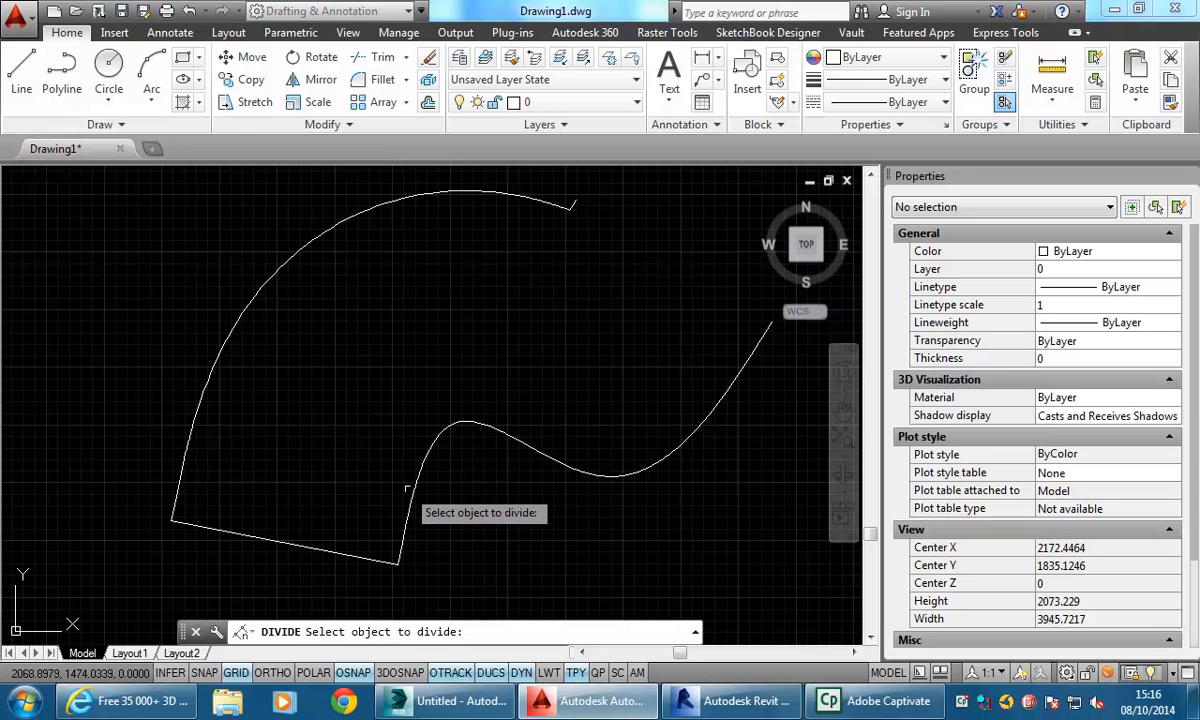
left_click(416, 486)
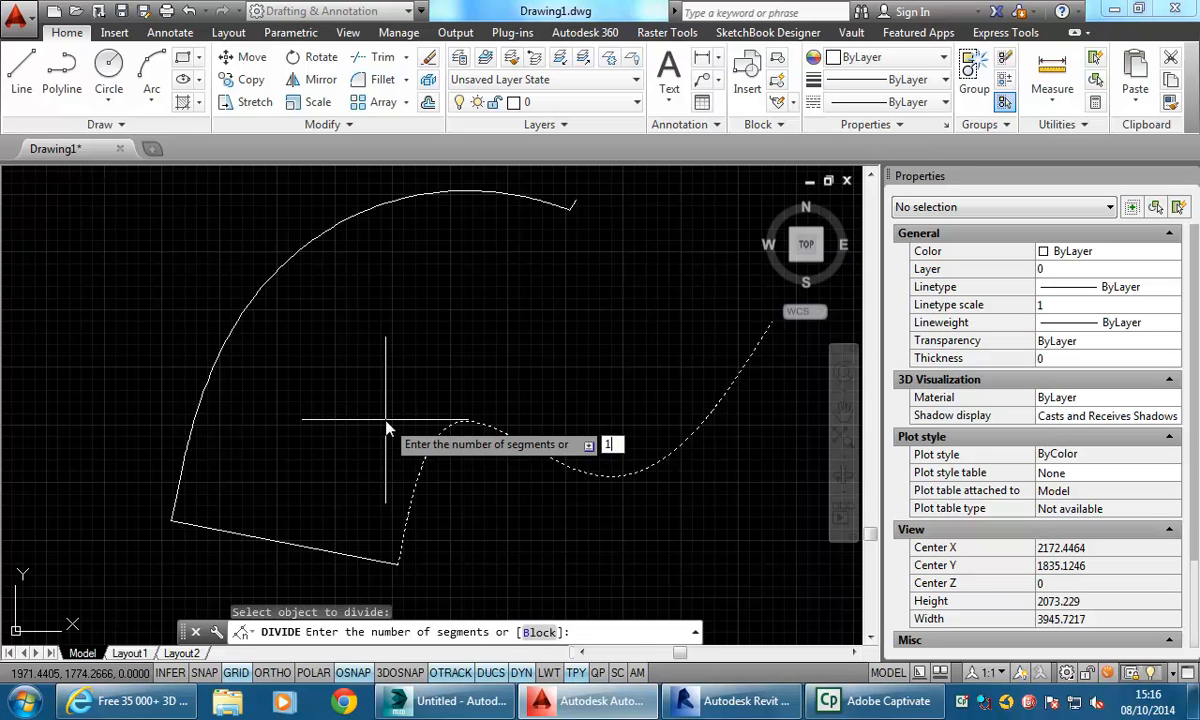
key("Return")
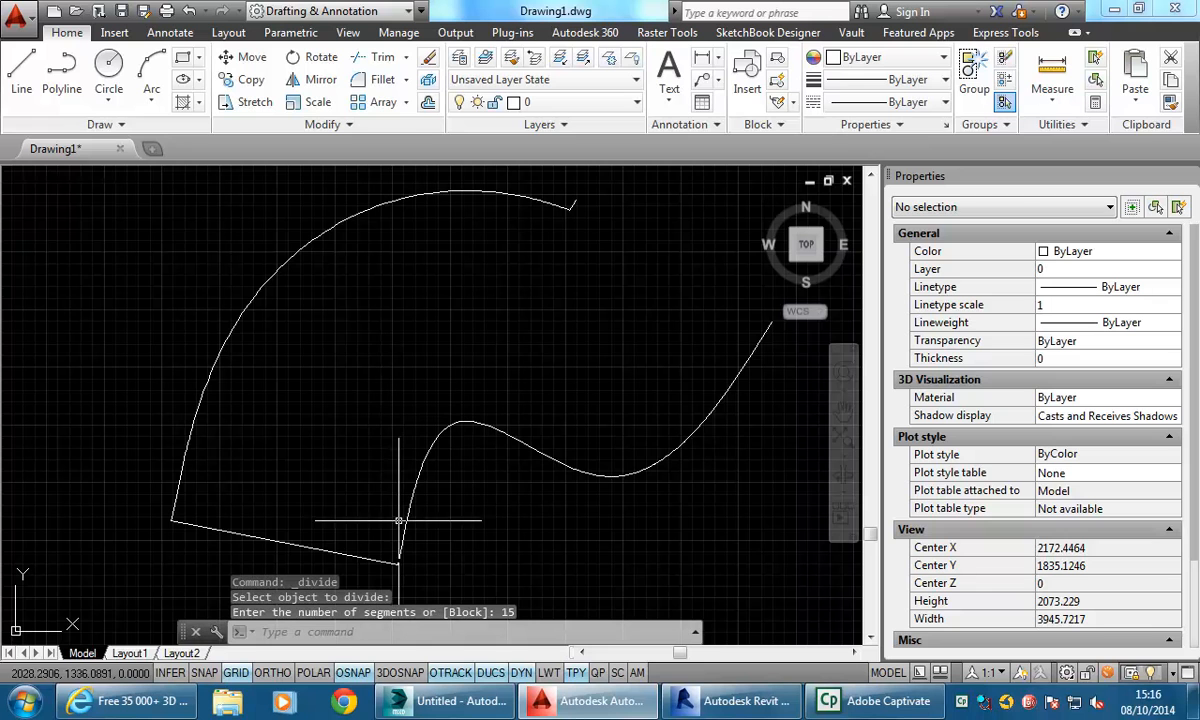
Set the point style to the plain X marker, keeping the size relative to the screen.
left_click(1063, 127)
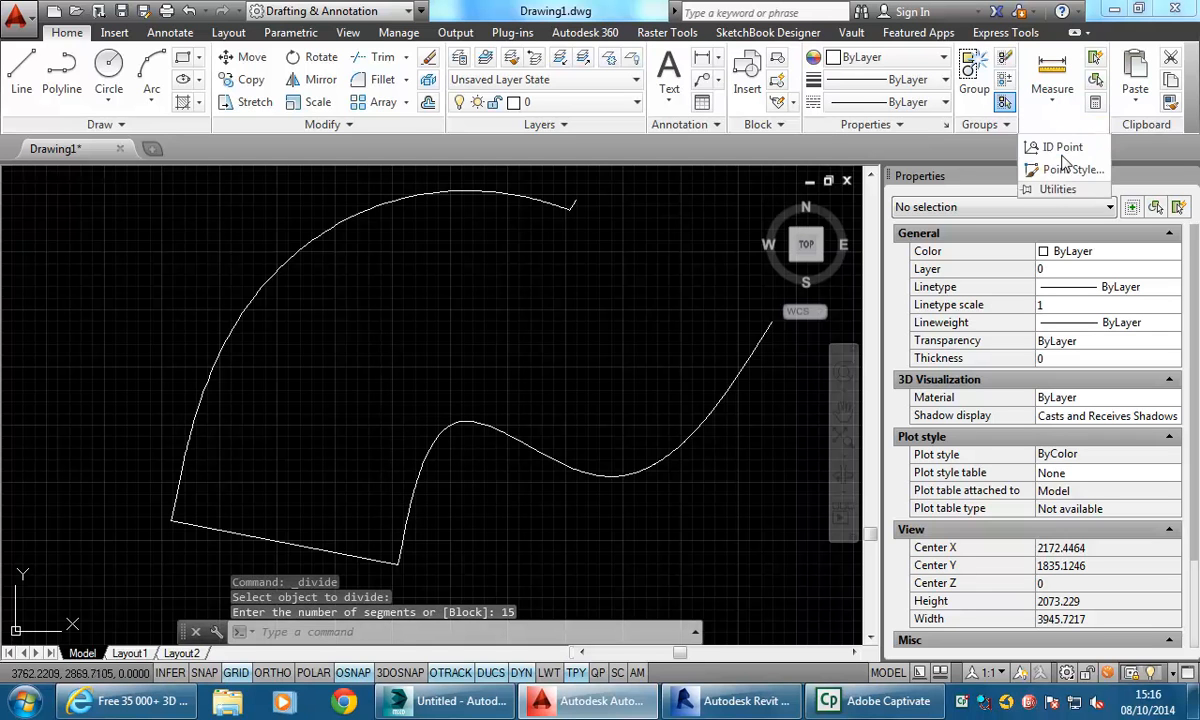
left_click(1065, 169)
left_click(477, 257)
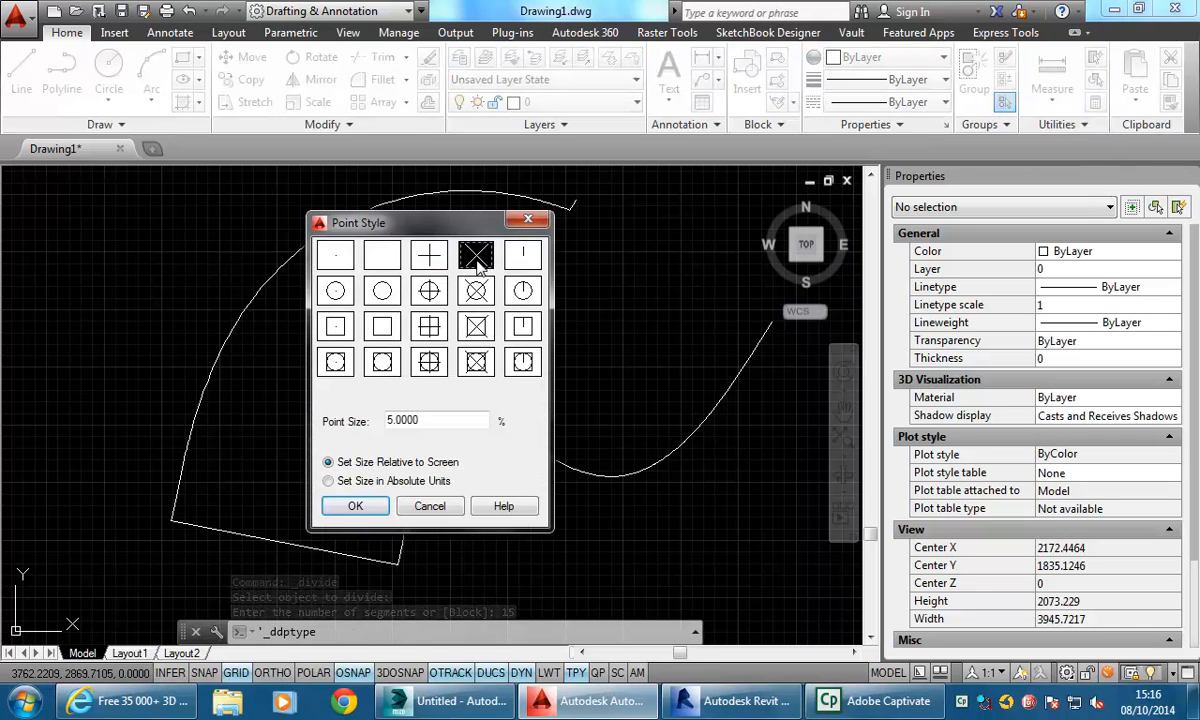
left_click(358, 507)
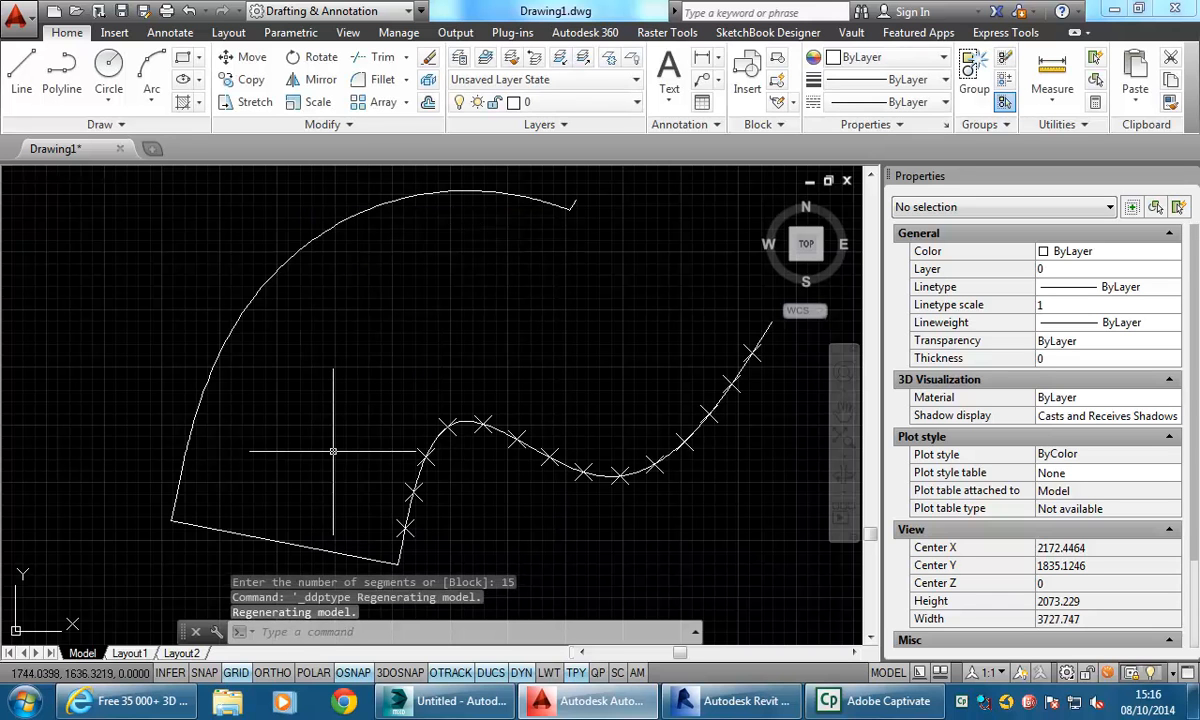
Draw three separate lines from the lower spline's first three division points across to the outer curve.
type("l")
key("Return")
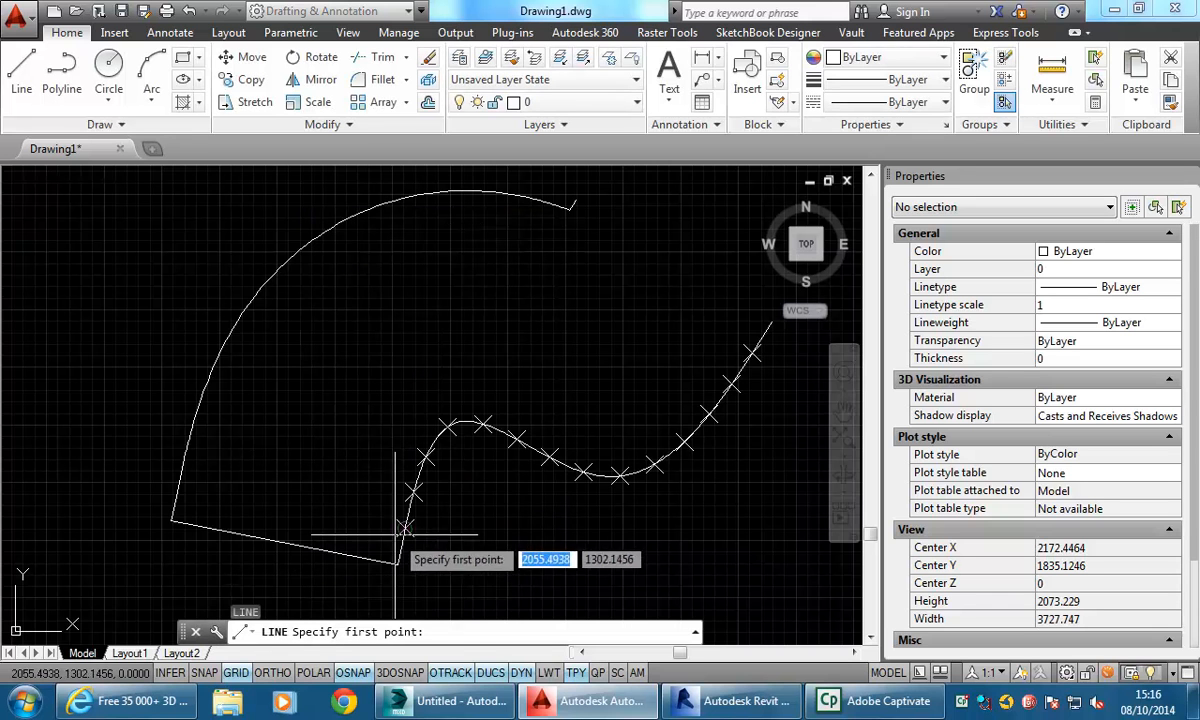
left_click(404, 527)
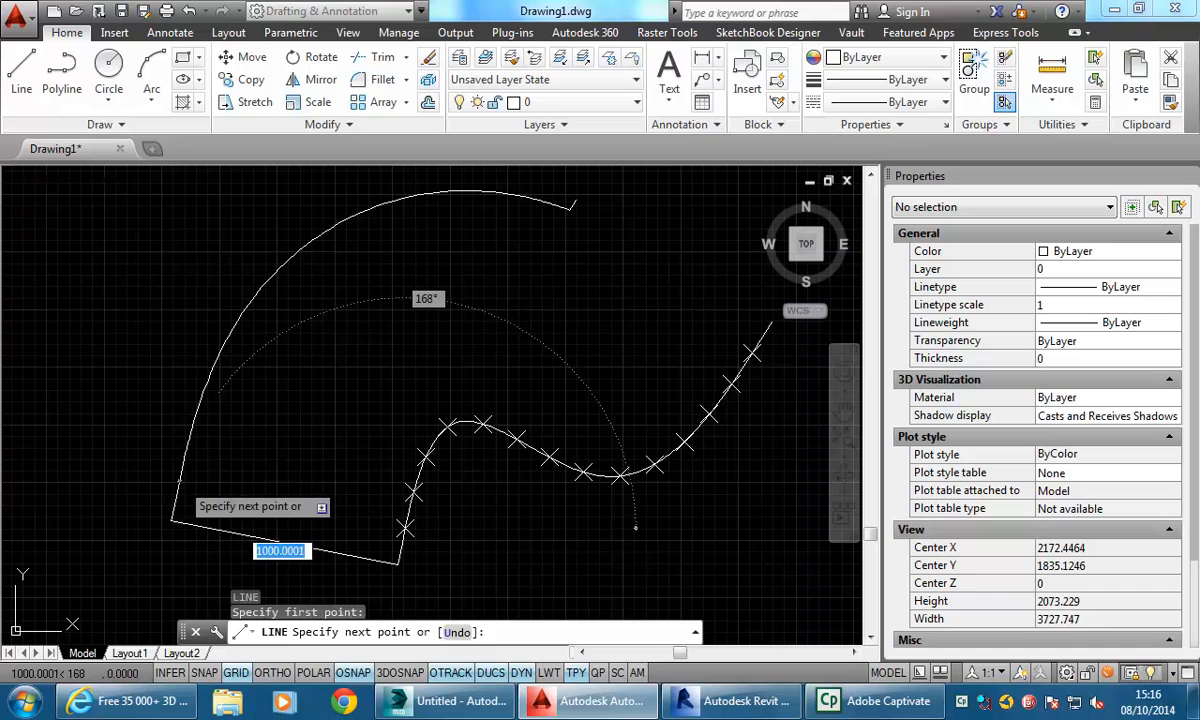
key("Escape")
key("Return")
left_click(413, 493)
left_click(192, 430)
key("Return")
key("Return")
left_click(424, 458)
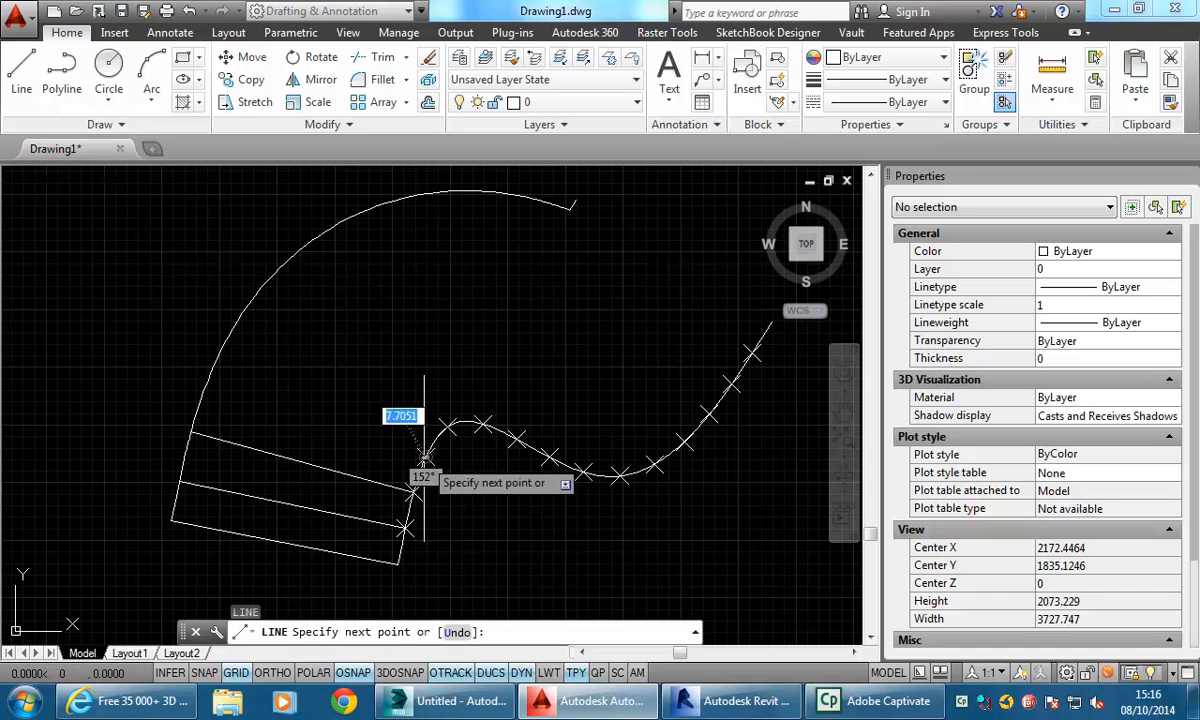
left_click(216, 364)
key("Return")
Draw a line from the lower spline's fourth division point perpendicular to the outer curve.
key("Return")
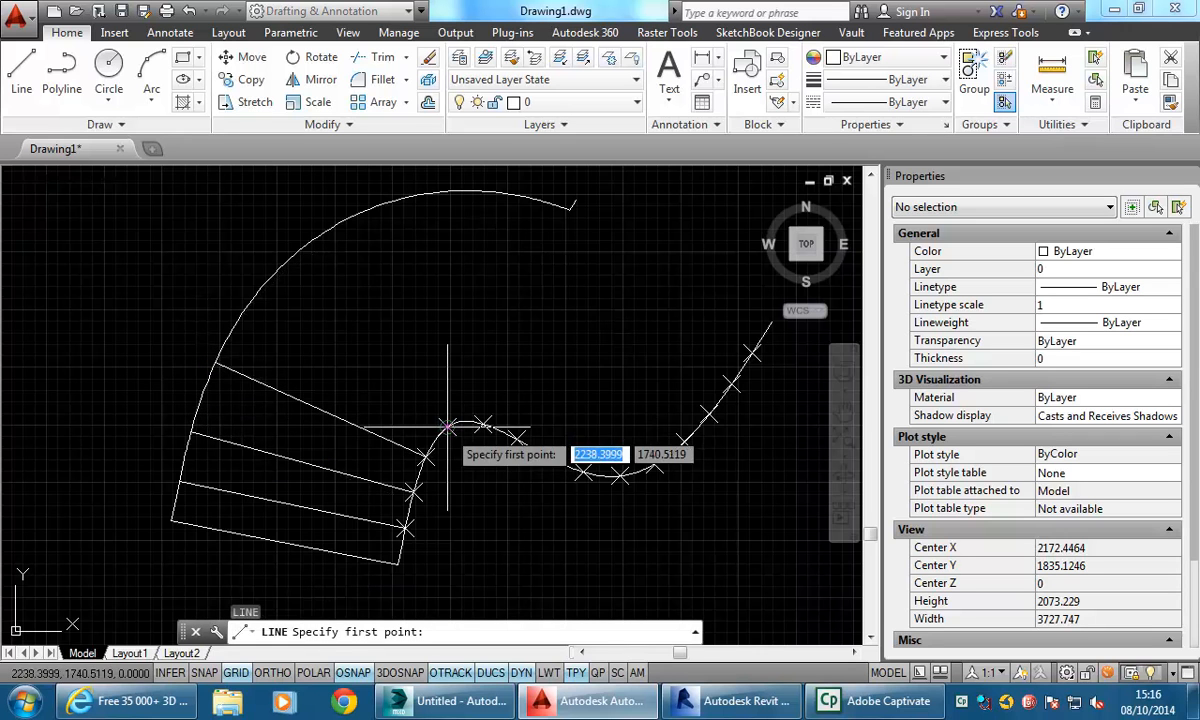
left_click(447, 427)
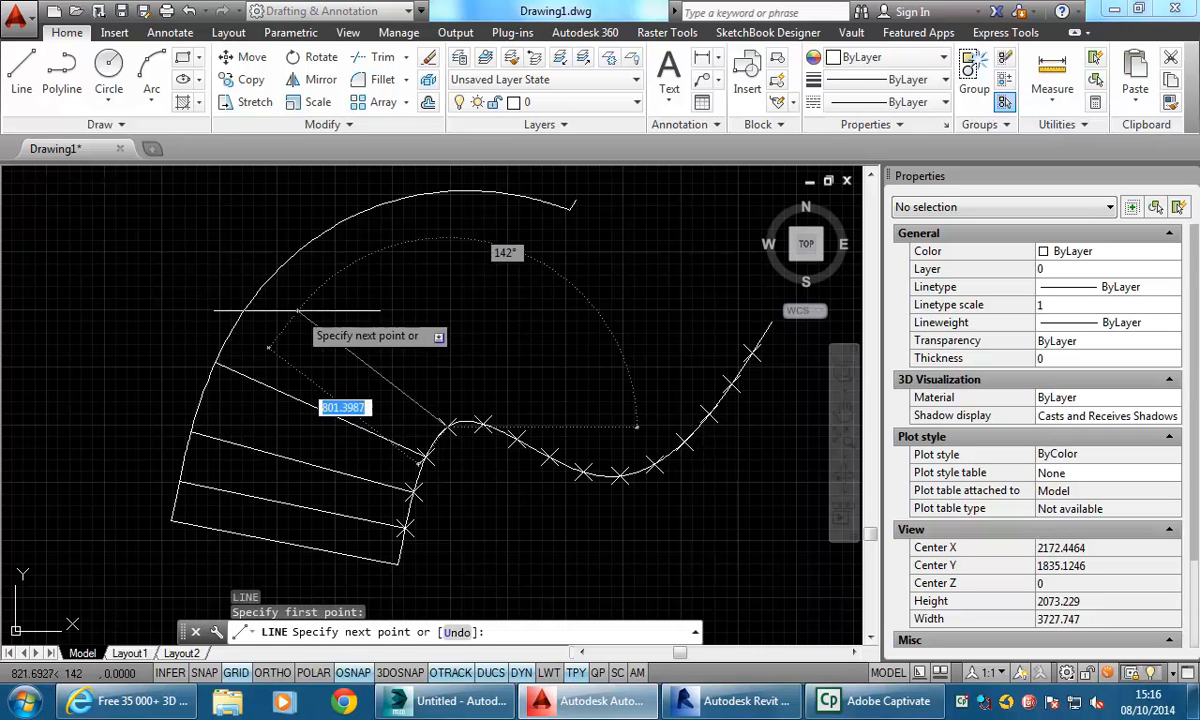
type("per")
key("Return")
left_click(255, 270)
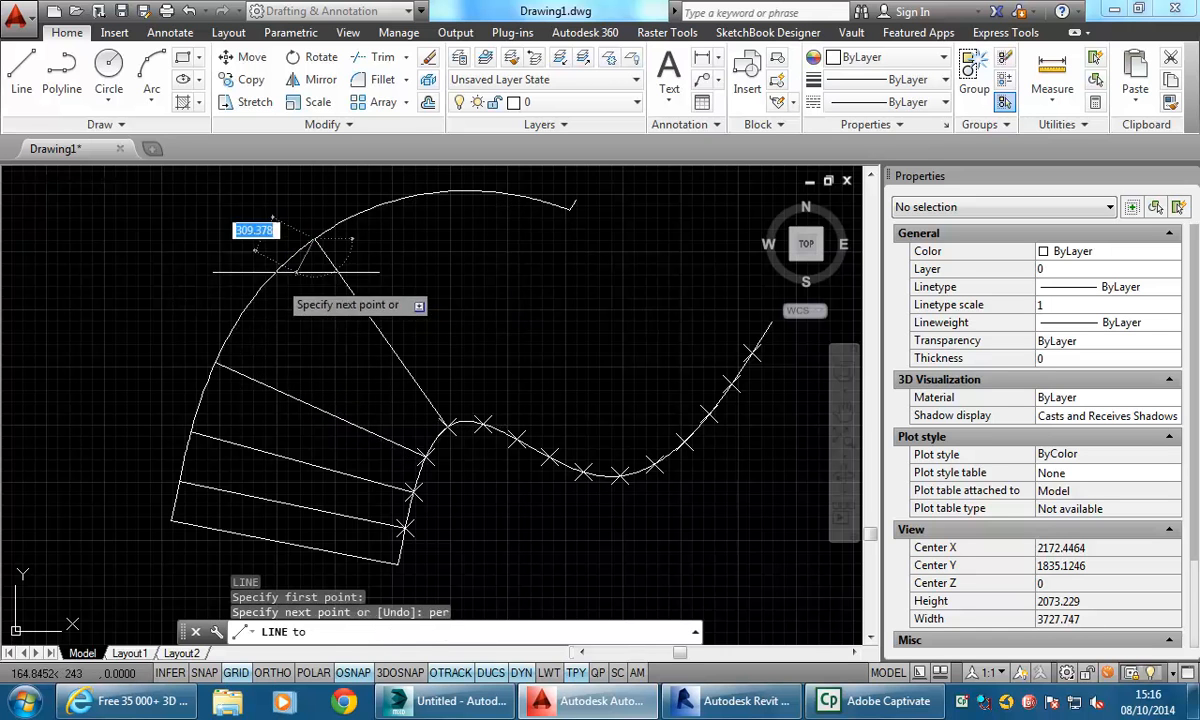
key("Return")
key("Return")
left_click(483, 425)
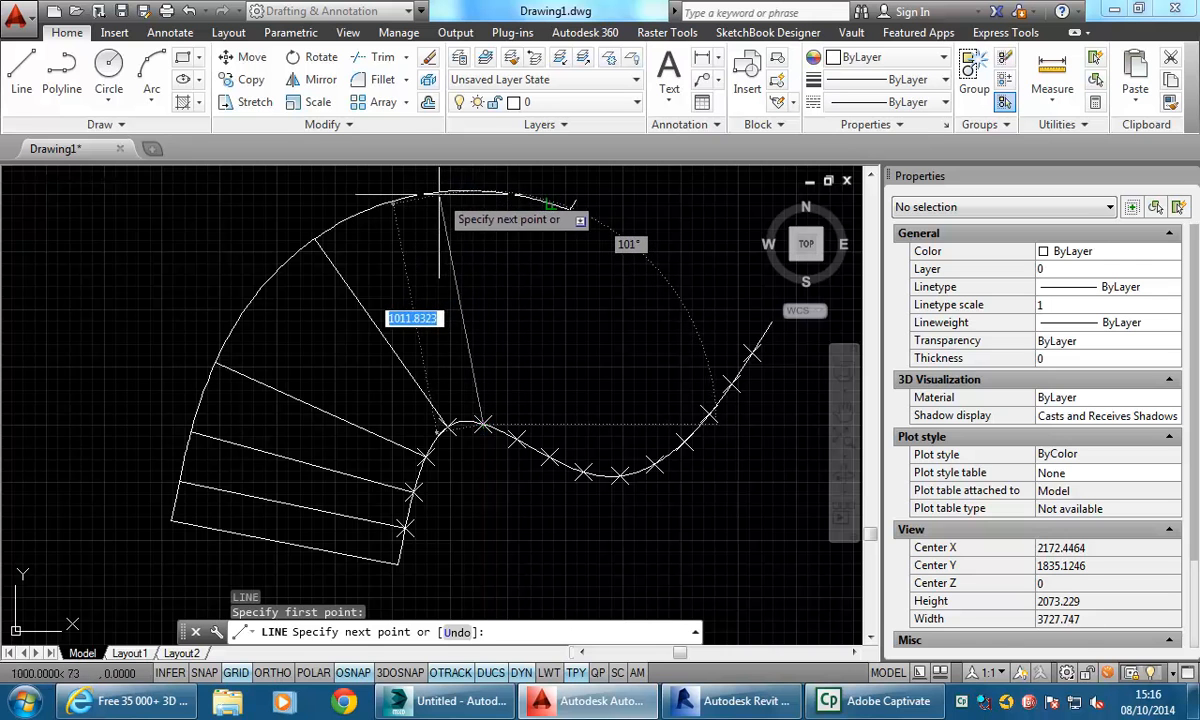
scroll(420, 210, "down", 2)
scroll(400, 215, "up", 2)
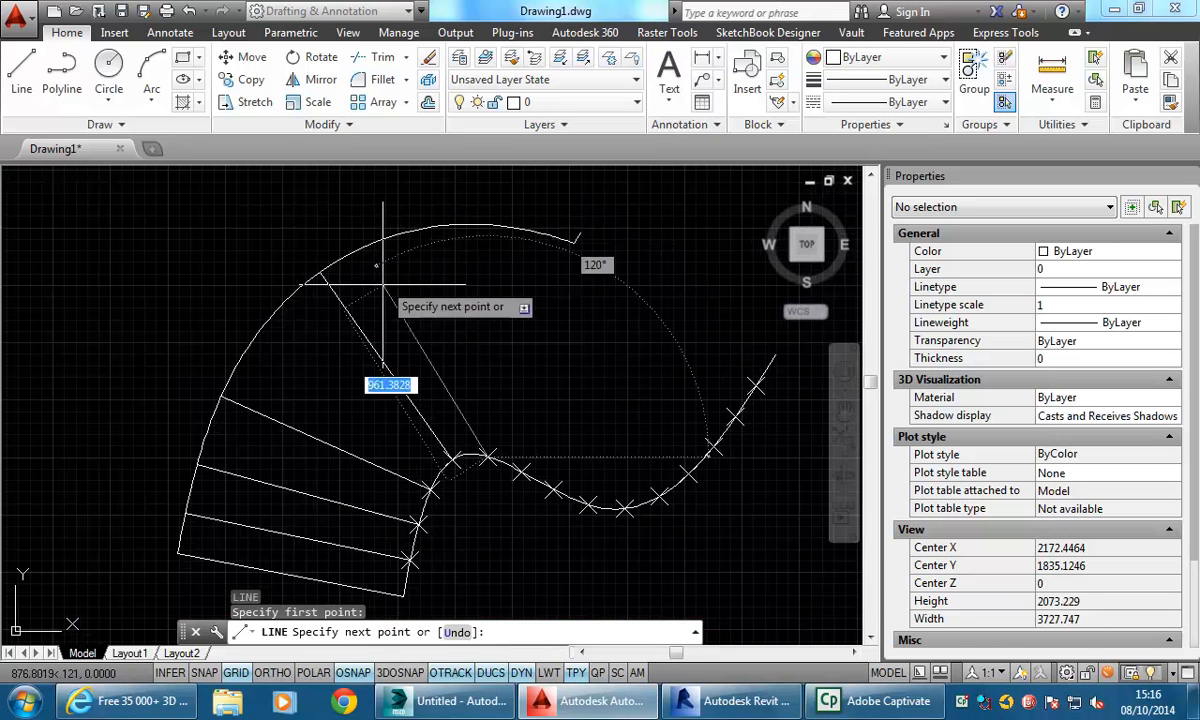
key("Escape")
key("Escape")
Erase the four cross lines between the curves, keeping the straight line that joins their lower ends.
left_click(410, 316)
left_click(326, 383)
key("Delete")
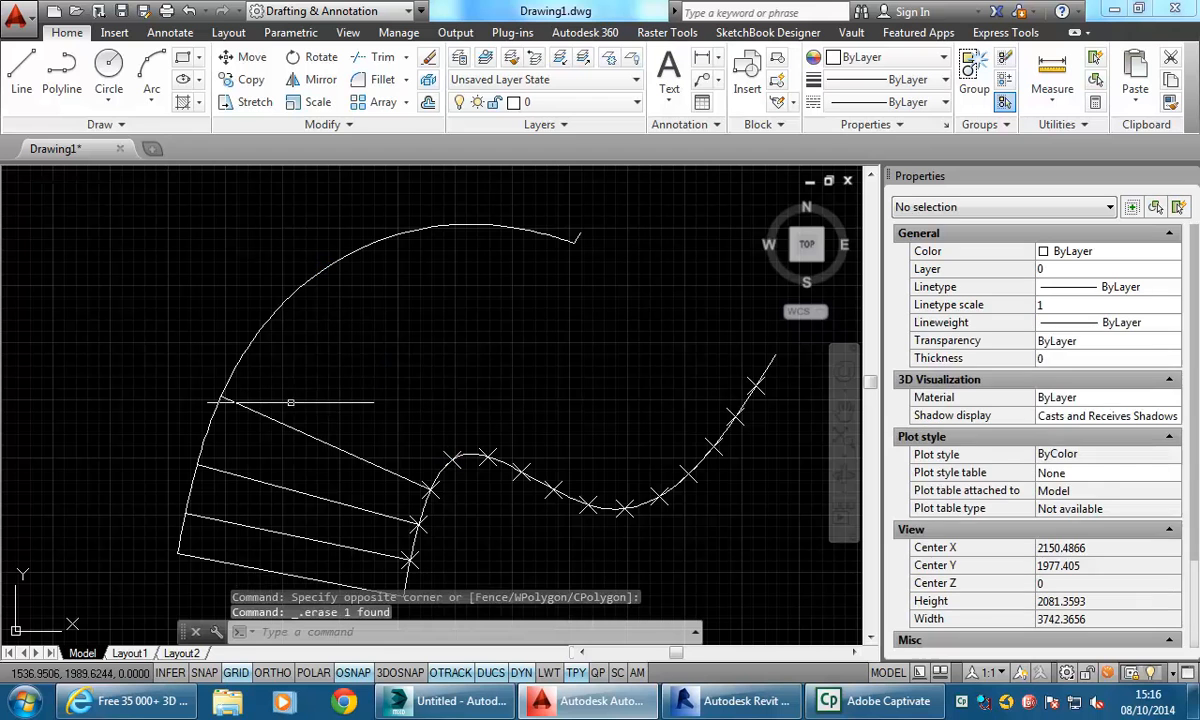
left_click(319, 415)
left_click(279, 553)
key("Delete")
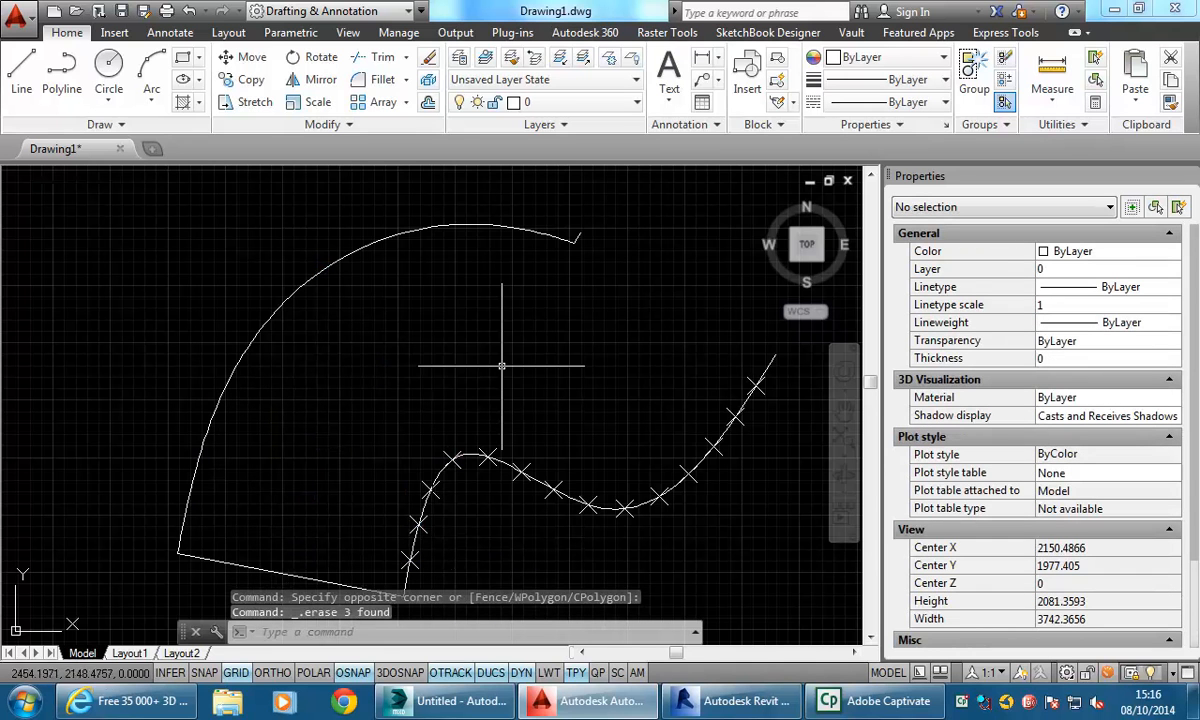
Check the segment count in the command history and divide the outer offset curve into 15 segments as well.
left_click(695, 632)
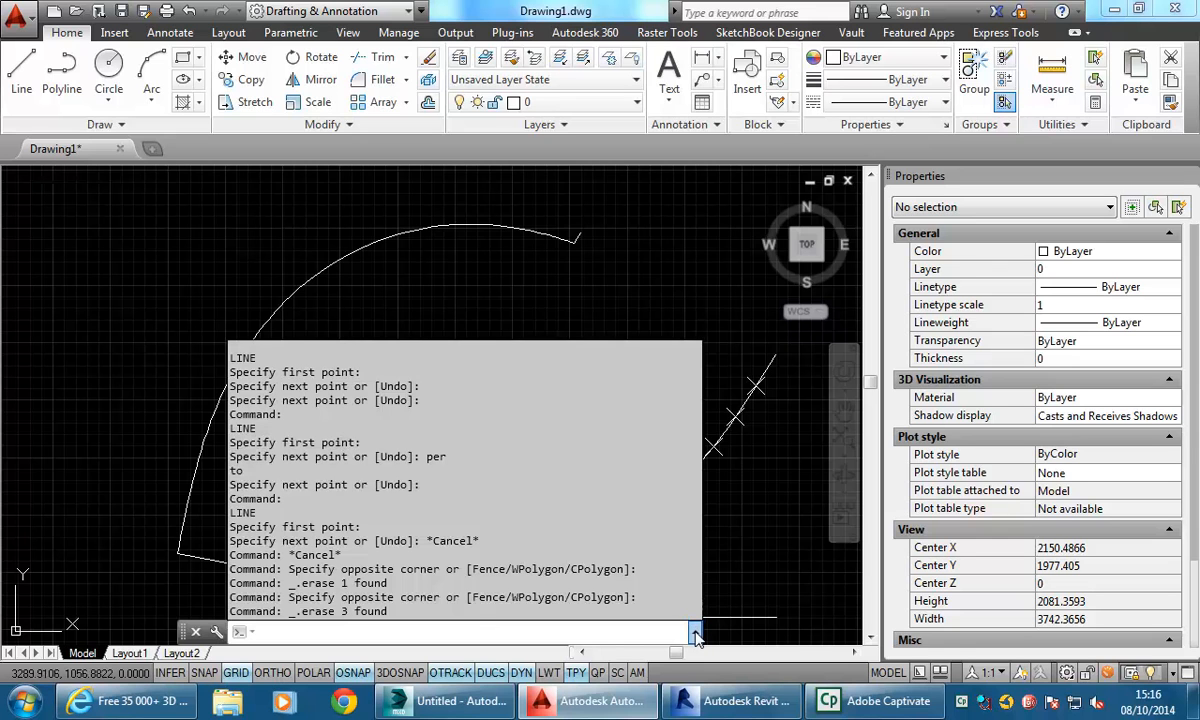
scroll(433, 458, "up", 5)
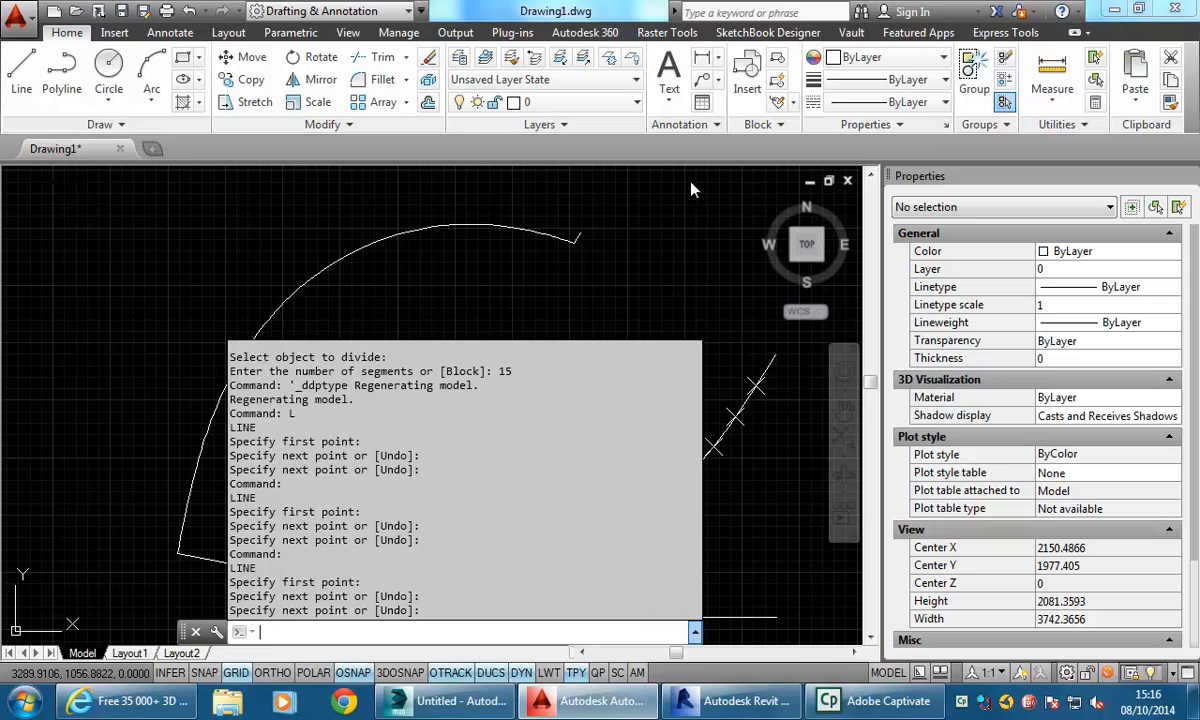
left_click(110, 124)
left_click(136, 148)
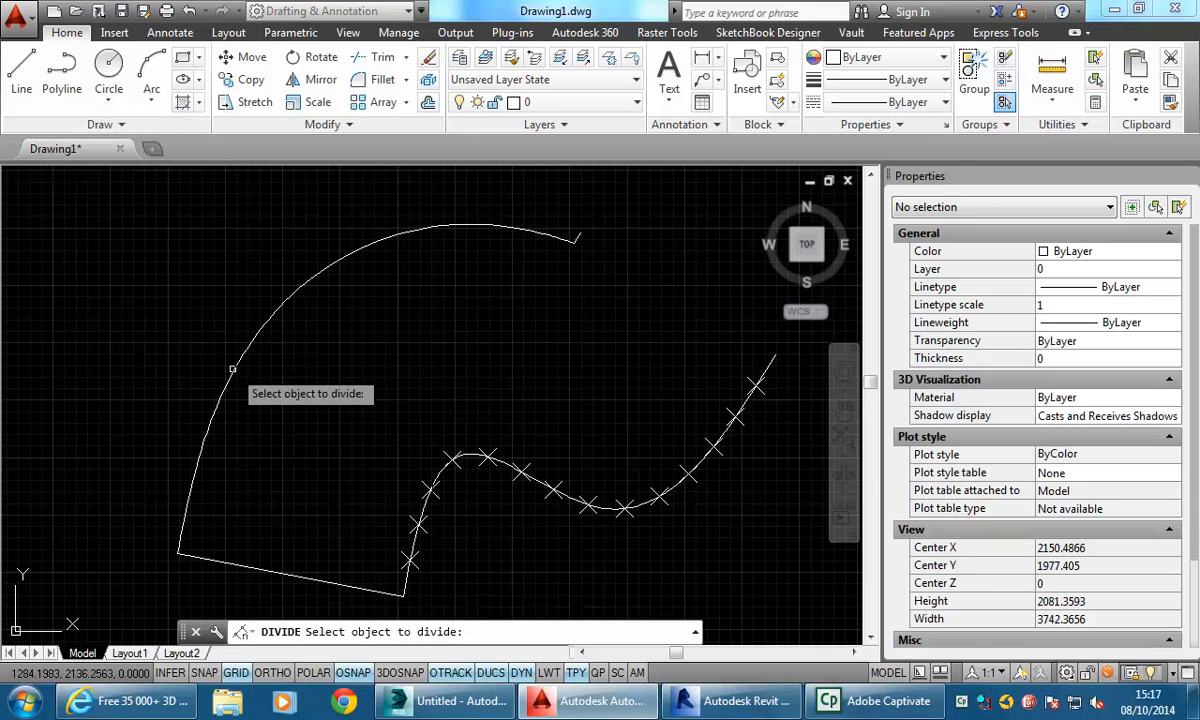
left_click(222, 337)
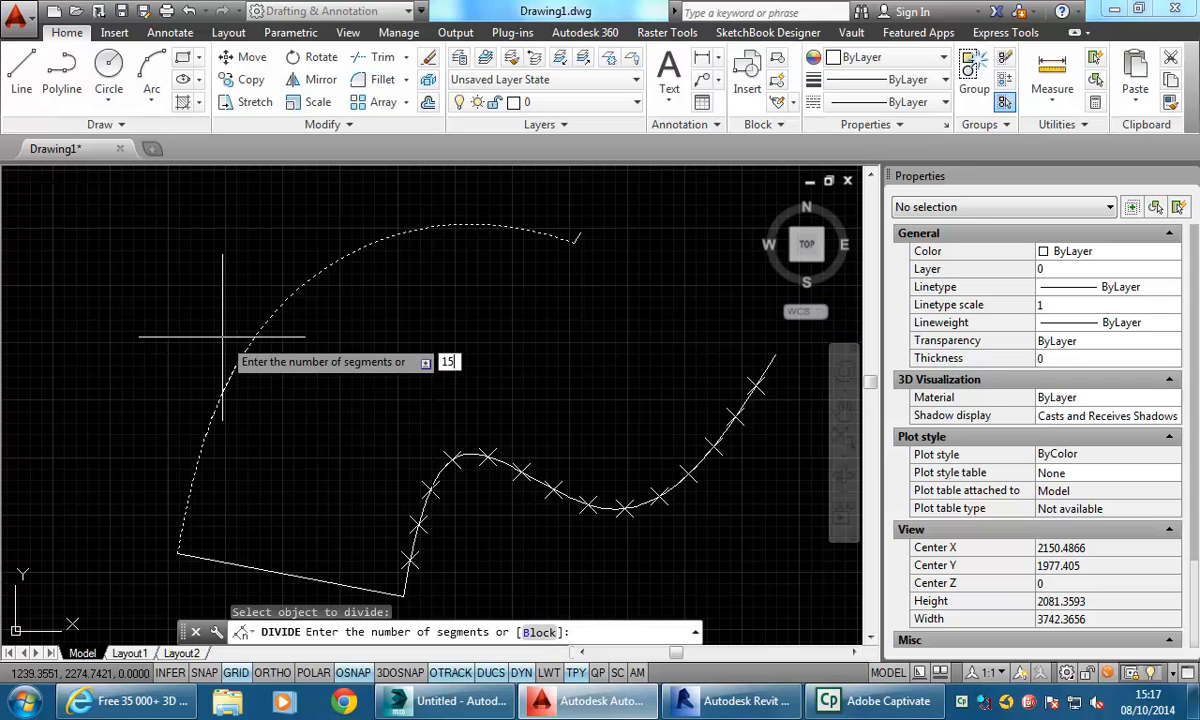
key("Return")
Draw two separate tread lines joining the first and second pairs of matching division points on both curves.
type("l")
key("Return")
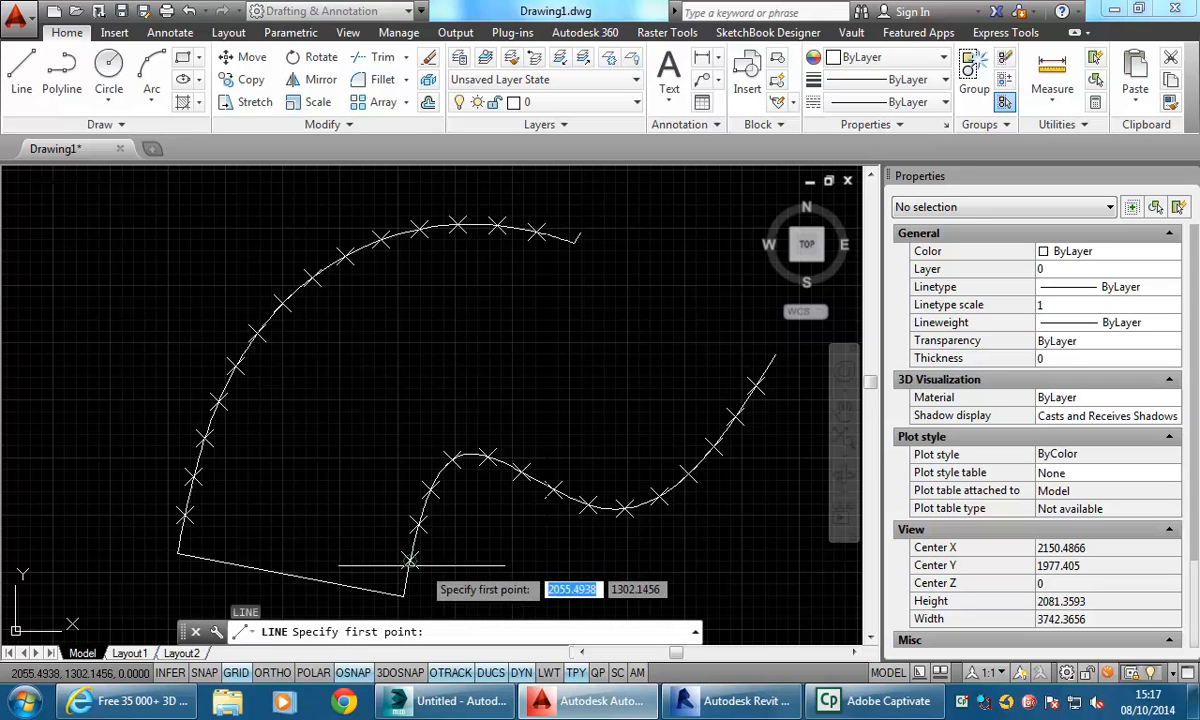
left_click(406, 556)
left_click(187, 516)
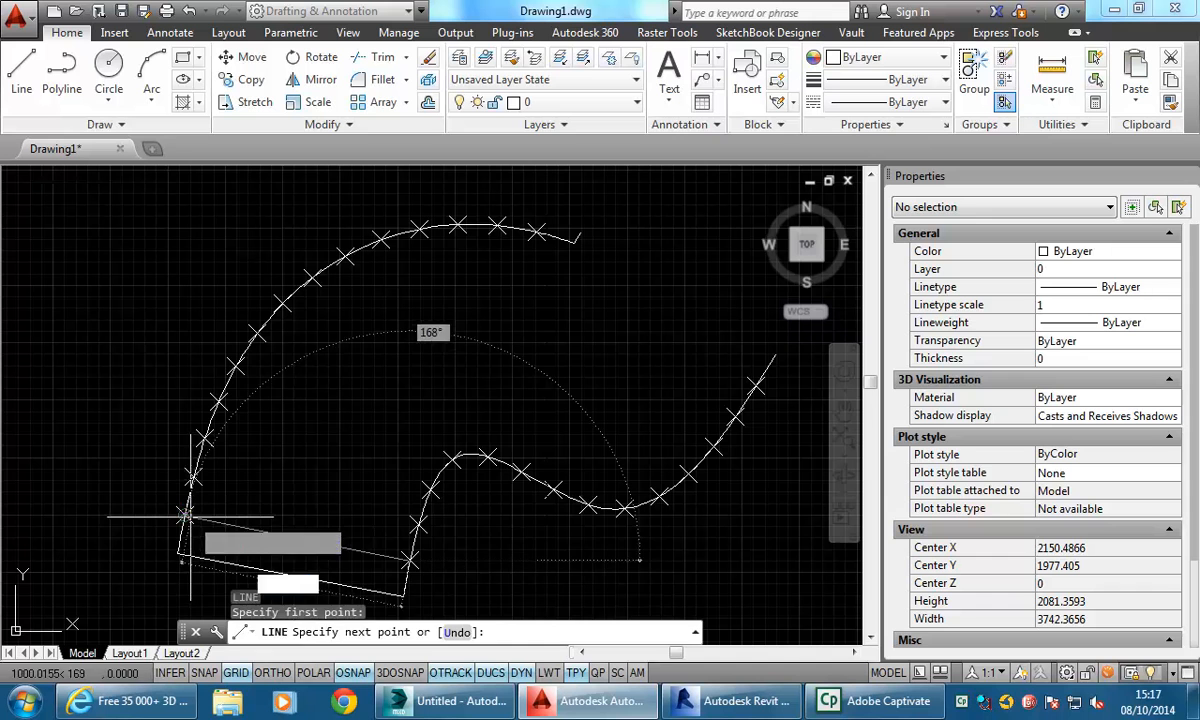
key("Return")
key("Return")
left_click(417, 523)
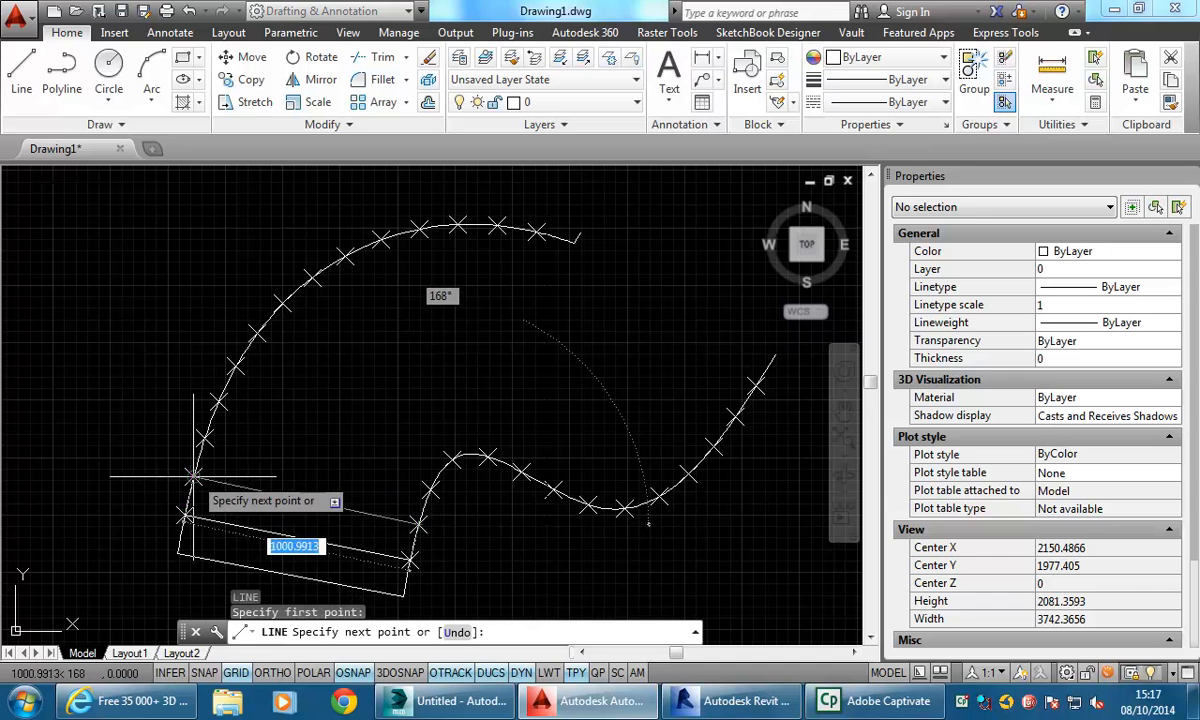
left_click(193, 478)
key("Return")
Draw two more tread lines joining the third and fourth pairs of matching division points on both curves.
key("Return")
left_click(430, 489)
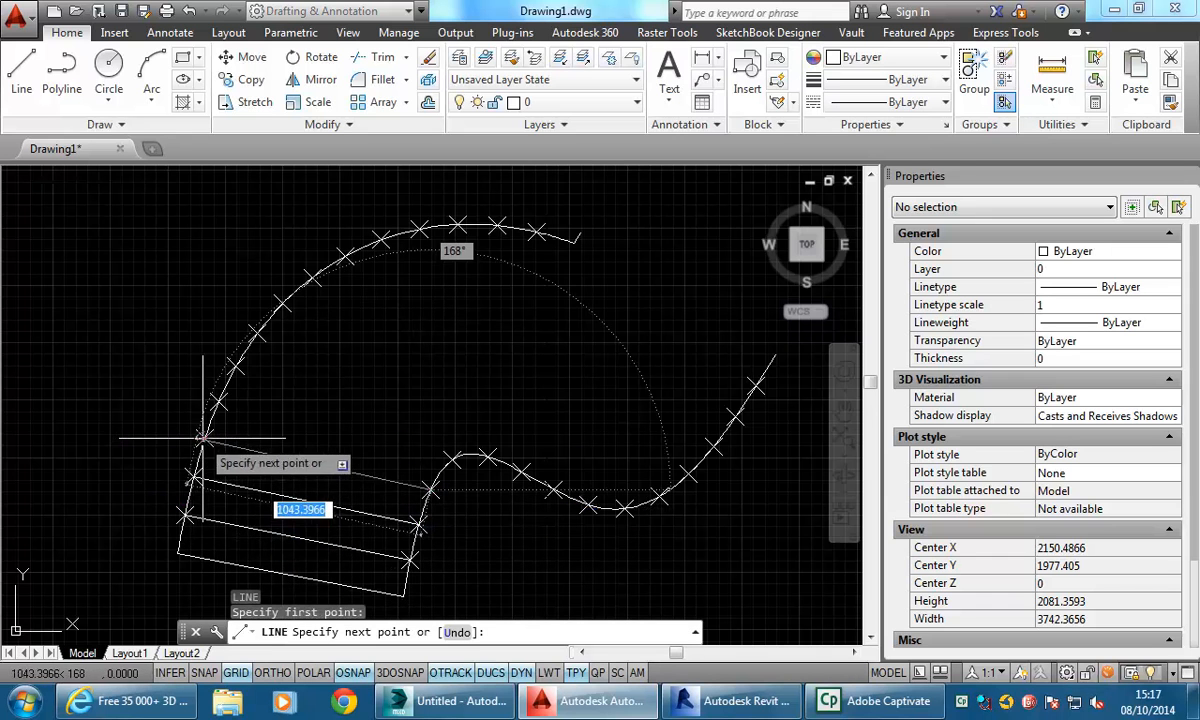
left_click(205, 437)
key("Return")
key("Return")
left_click(446, 458)
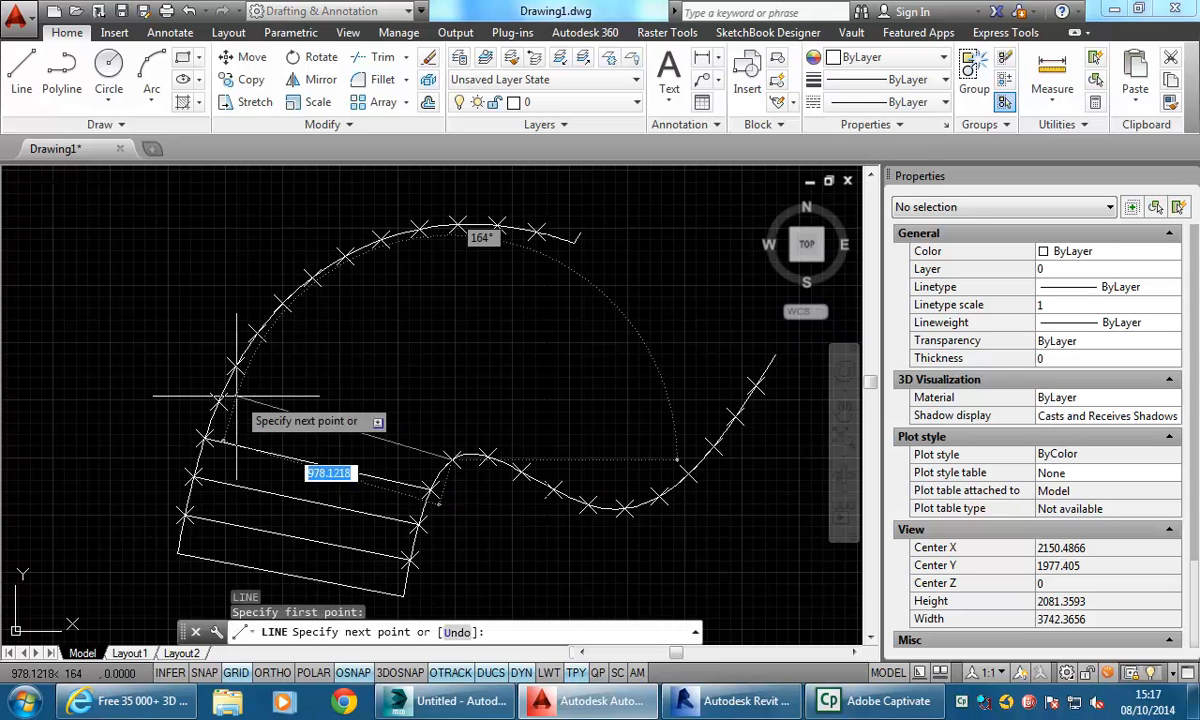
left_click(218, 400)
key("Return")
Save the drawing as Stair-Sketch in the U: drive folder 2014 > BD2 ID204A > IDST204A_Interior design modelling, in AutoCAD 2013 format.
scroll(396, 378, "down", 2)
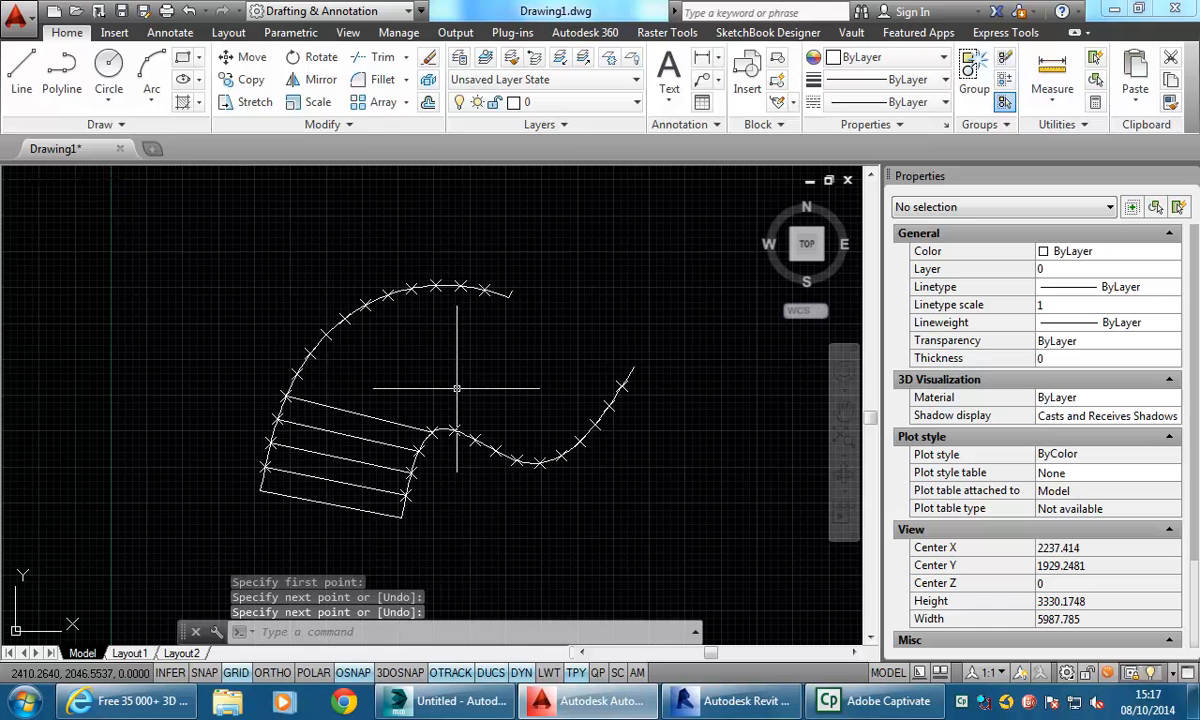
left_click(16, 14)
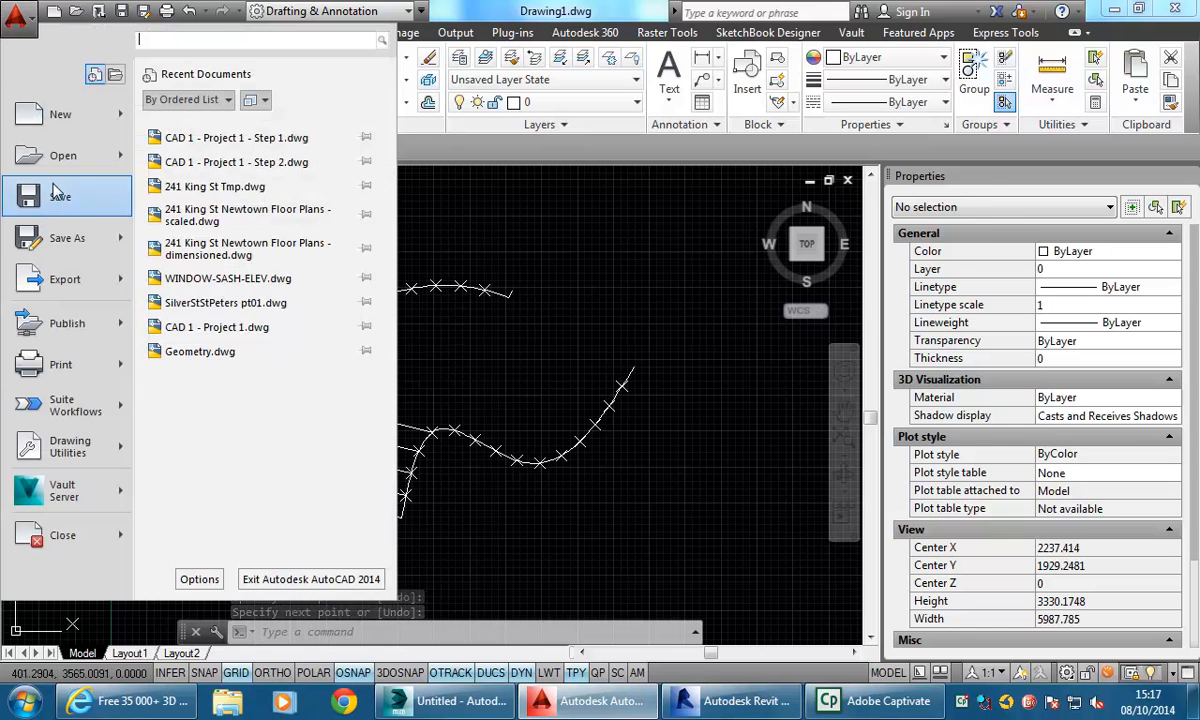
left_click(60, 240)
left_click(270, 75)
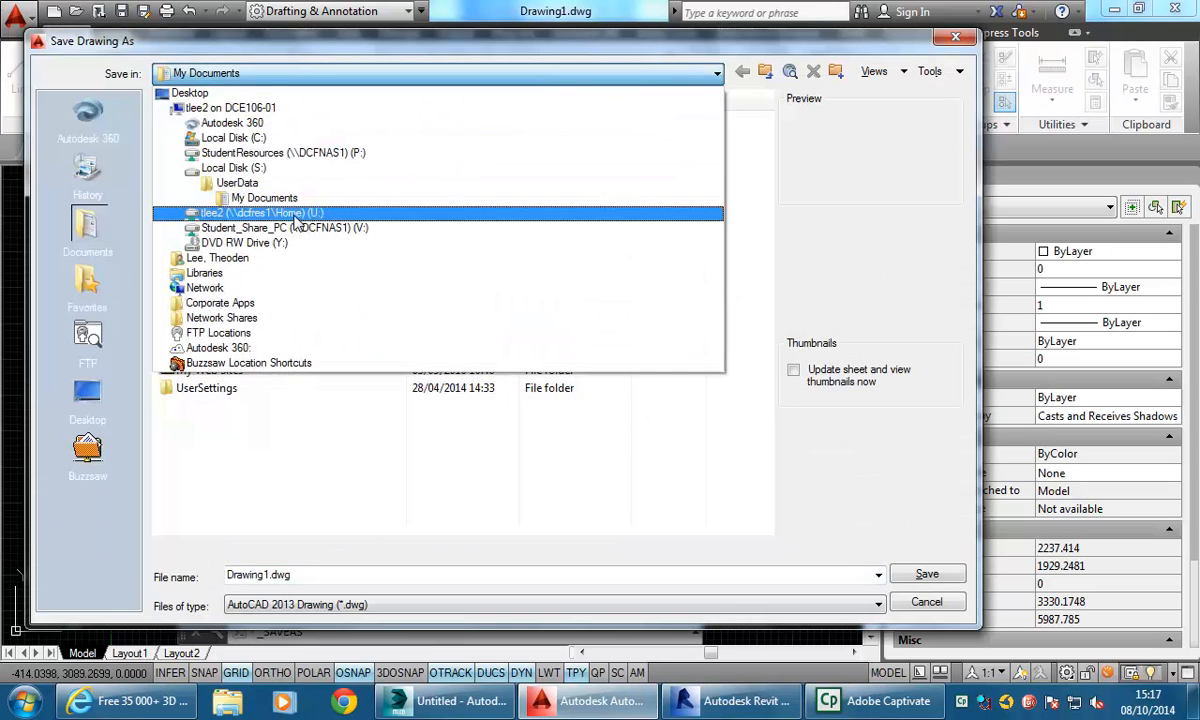
left_click(294, 215)
double_click(215, 128)
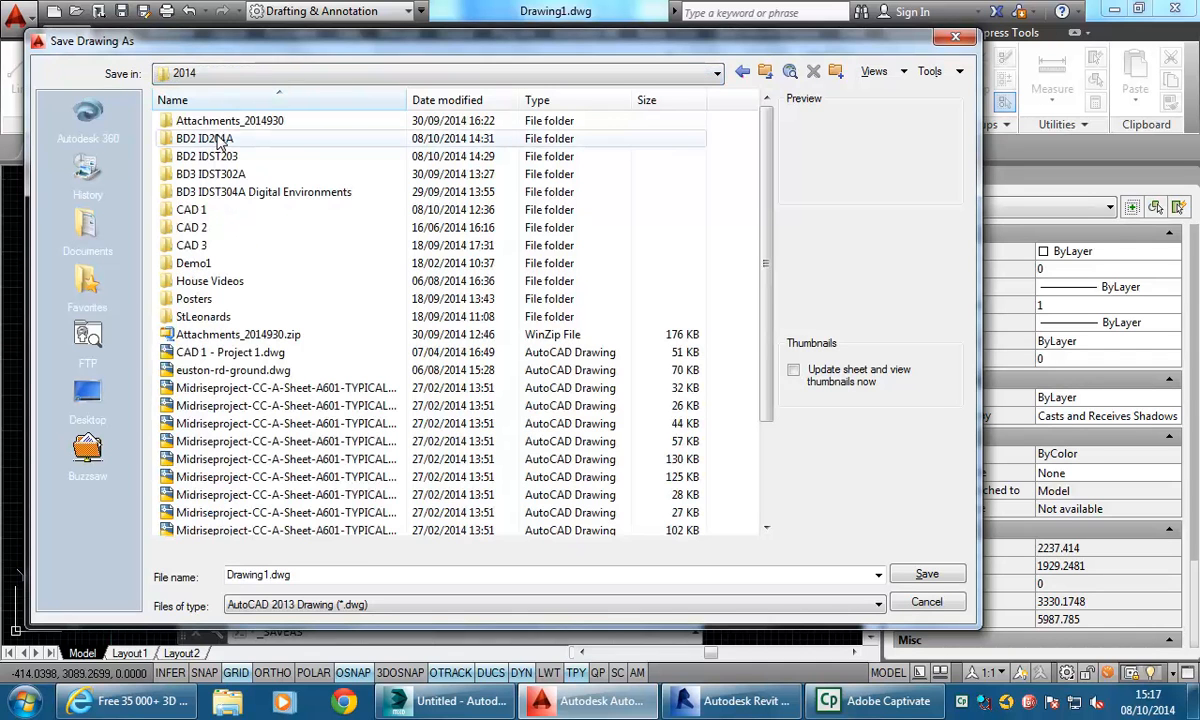
double_click(210, 139)
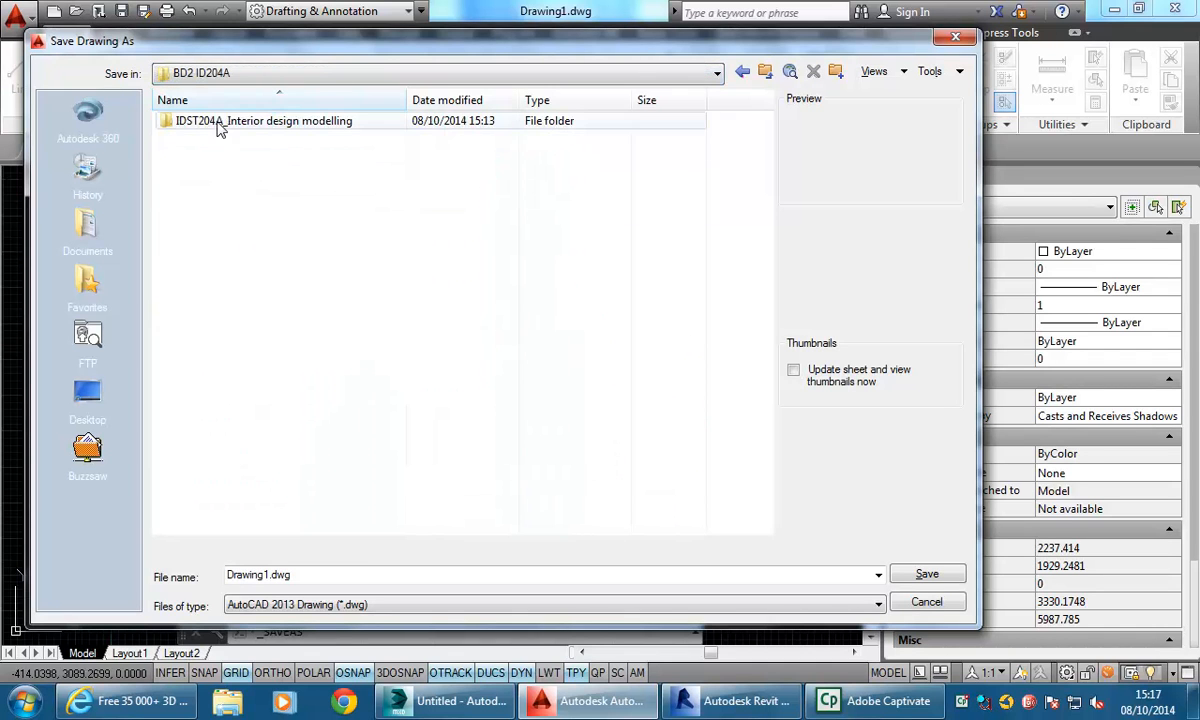
double_click(234, 119)
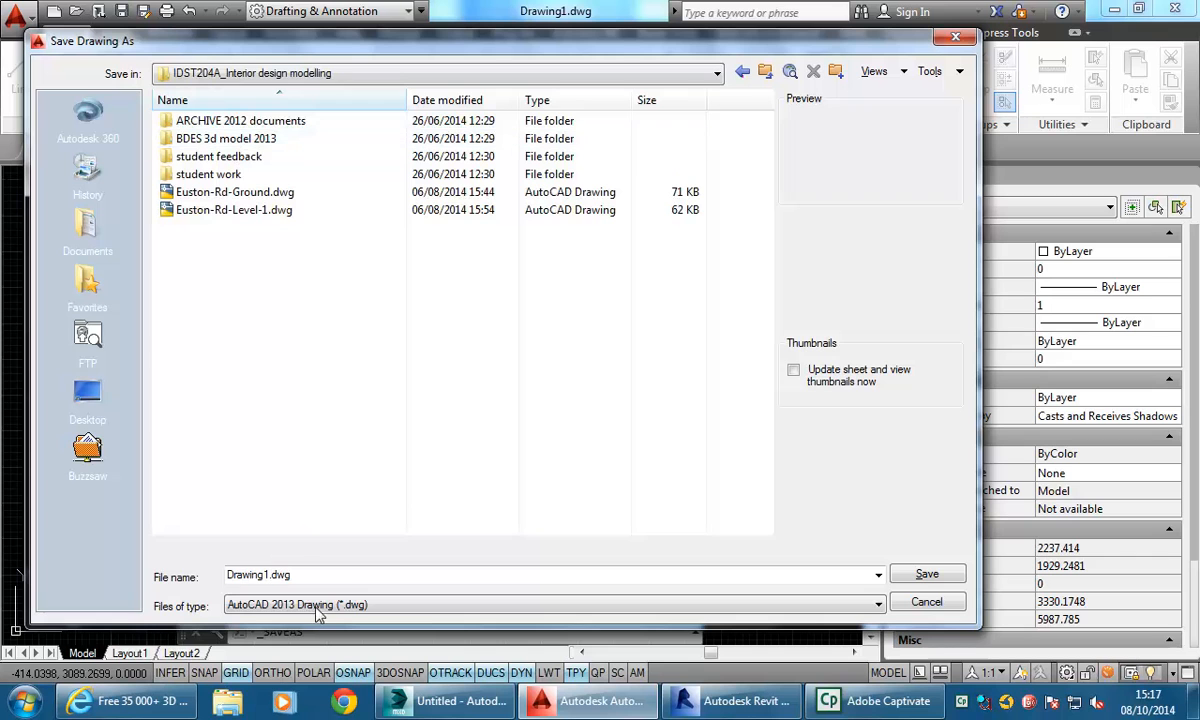
left_click(342, 576)
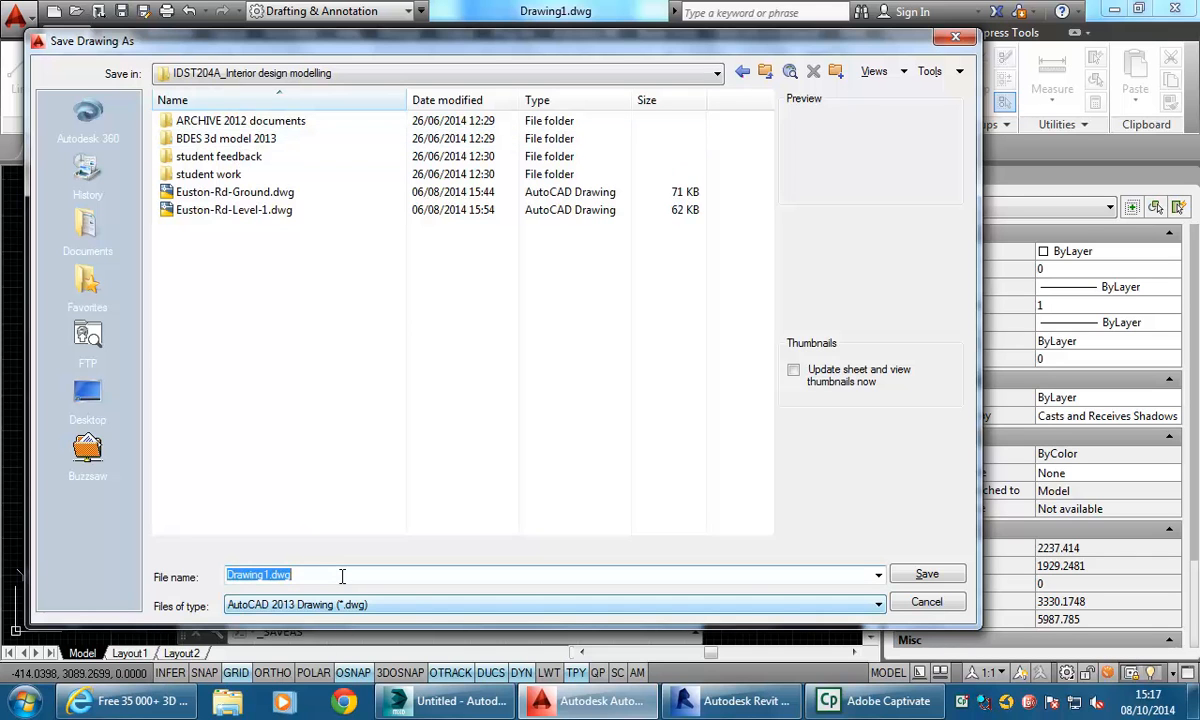
type("Stair-Sketch")
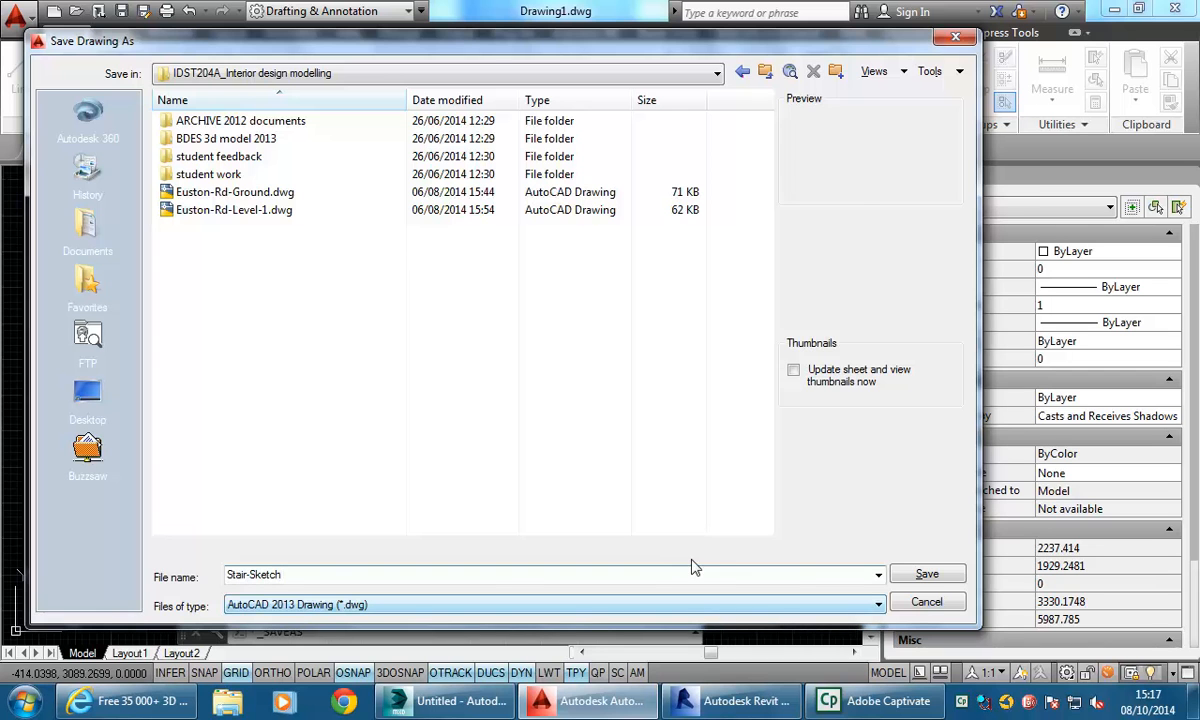
left_click(955, 580)
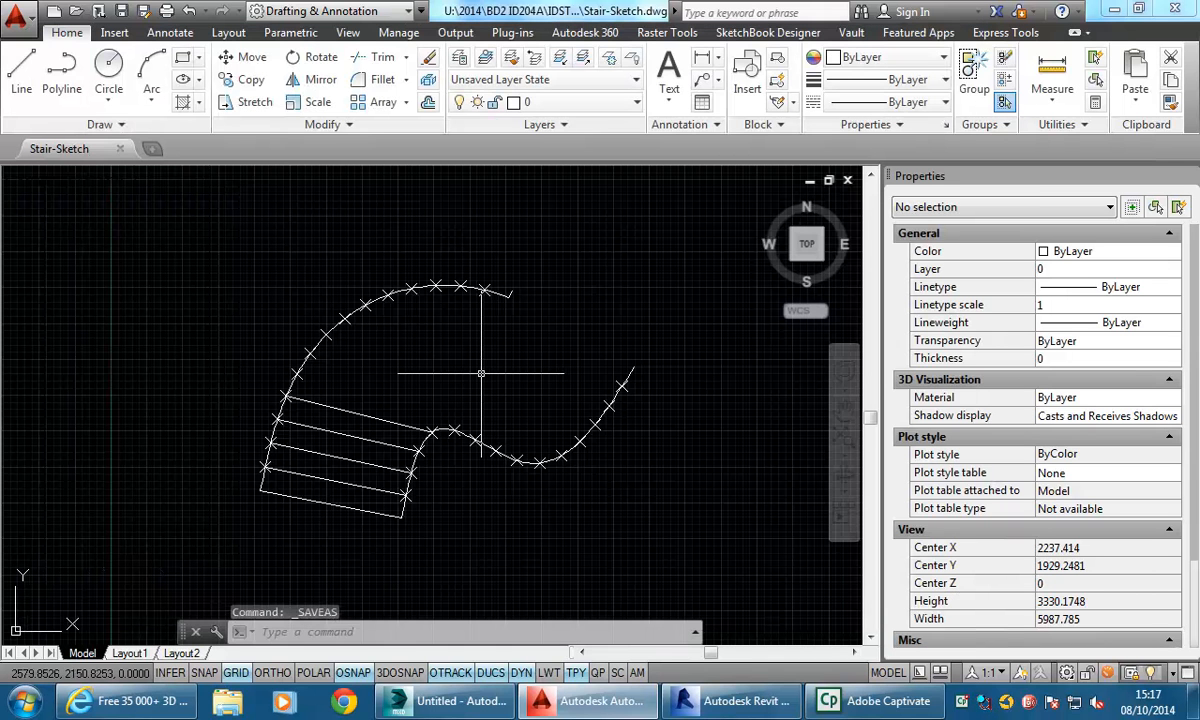
Switch to Revit and open the Ground Floor plan of the EarthWaterSky2014 project.
left_click(735, 700)
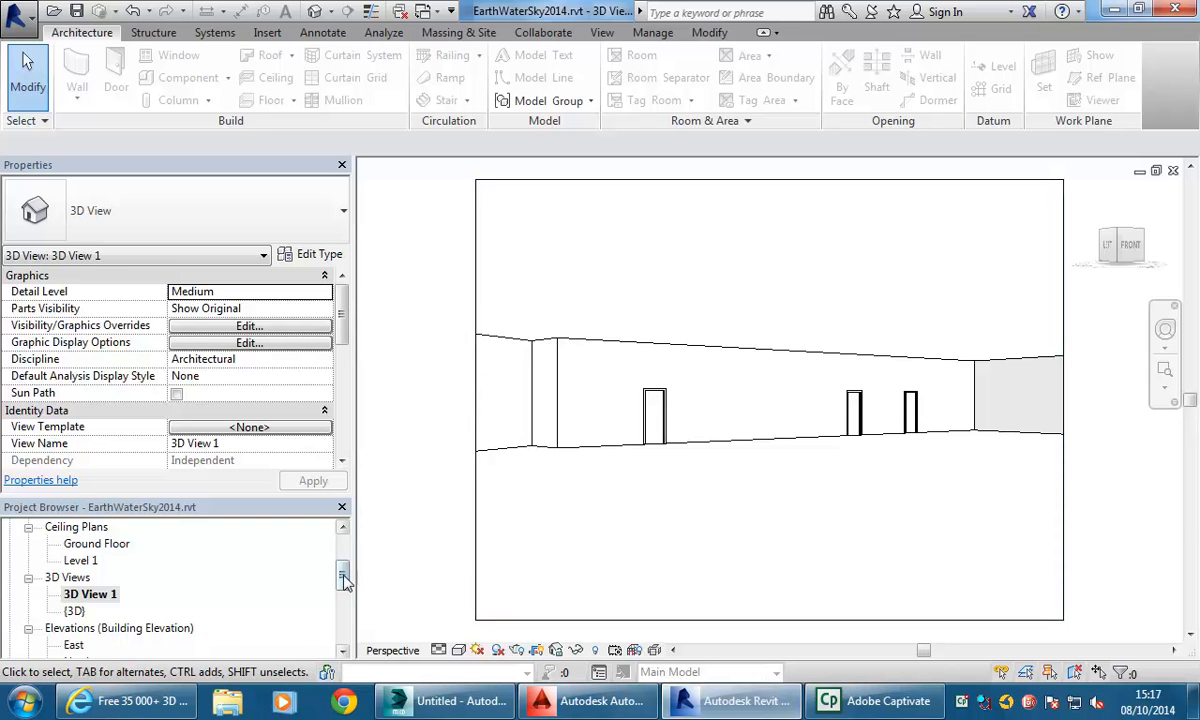
left_click_drag(343, 580, 322, 517)
double_click(158, 560)
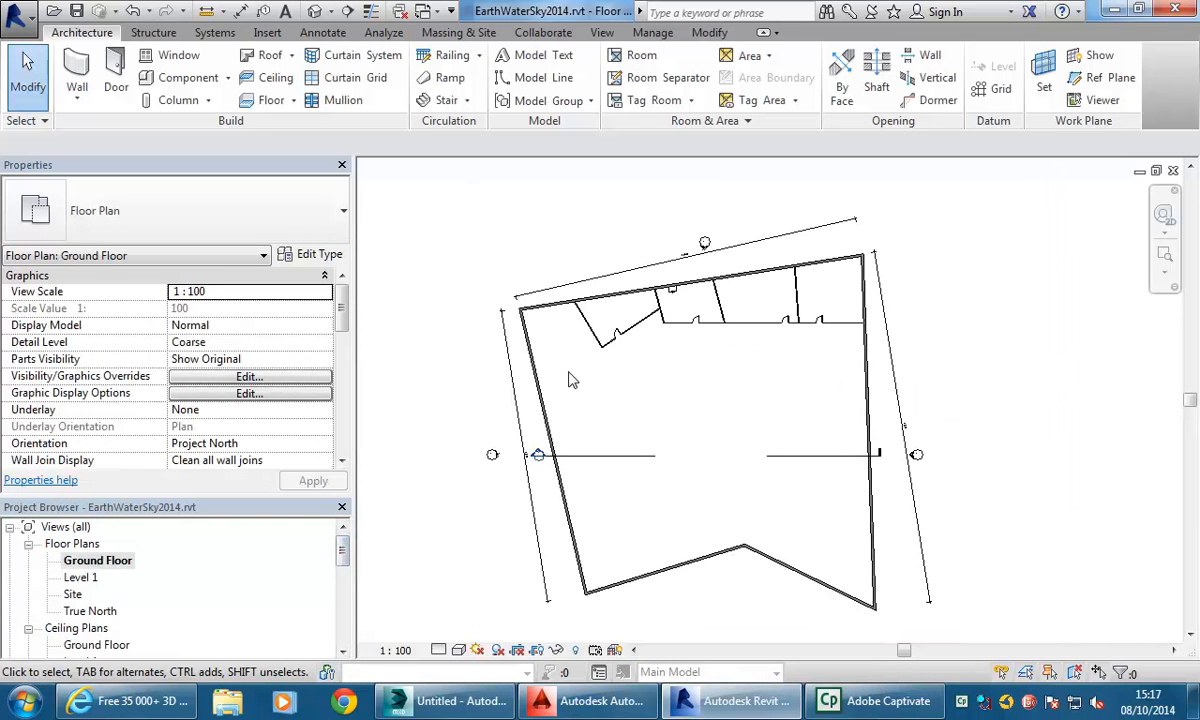
scroll(651, 400, "up", 1)
scroll(498, 222, "up", 1)
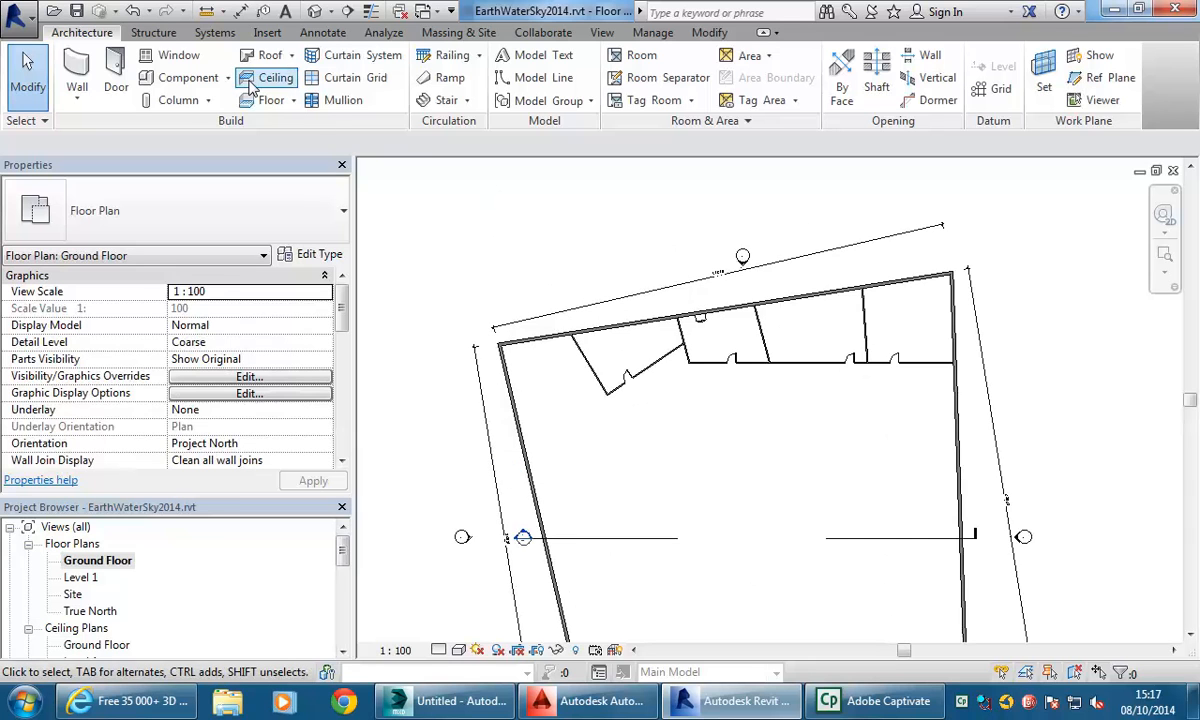
Link Stair-Sketch.dwg into the Ground Floor plan with millimeter import units, for the current view only.
left_click(267, 33)
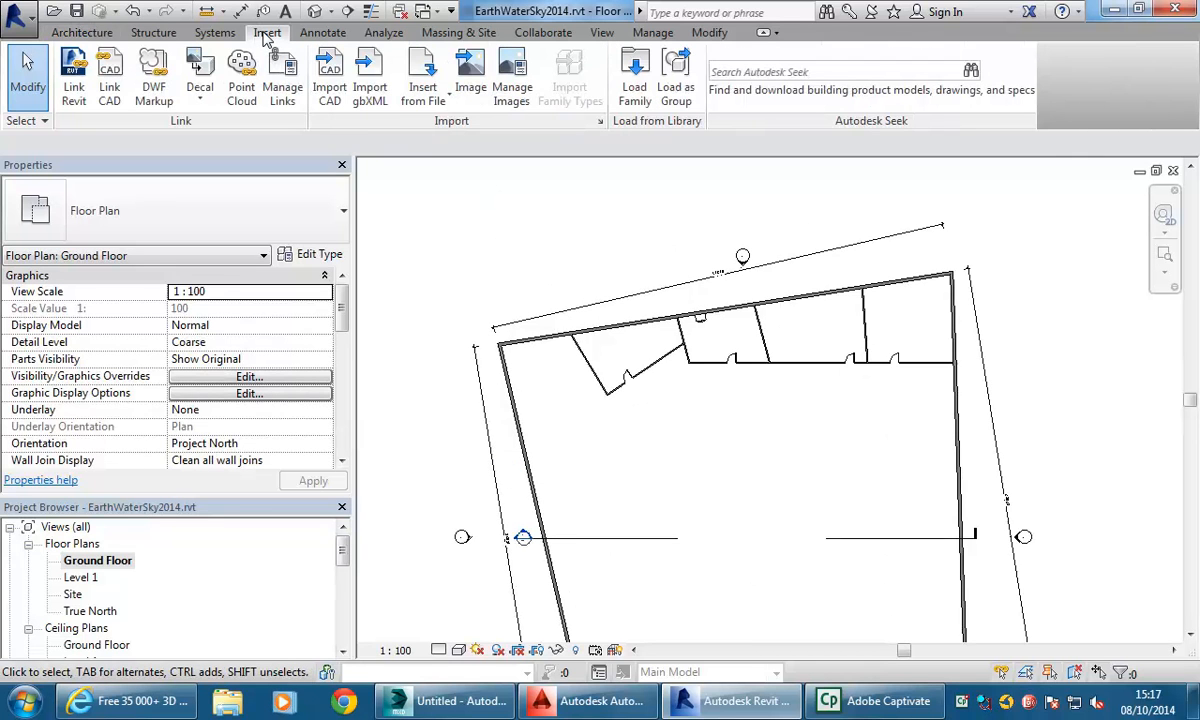
left_click(109, 85)
left_click(587, 205)
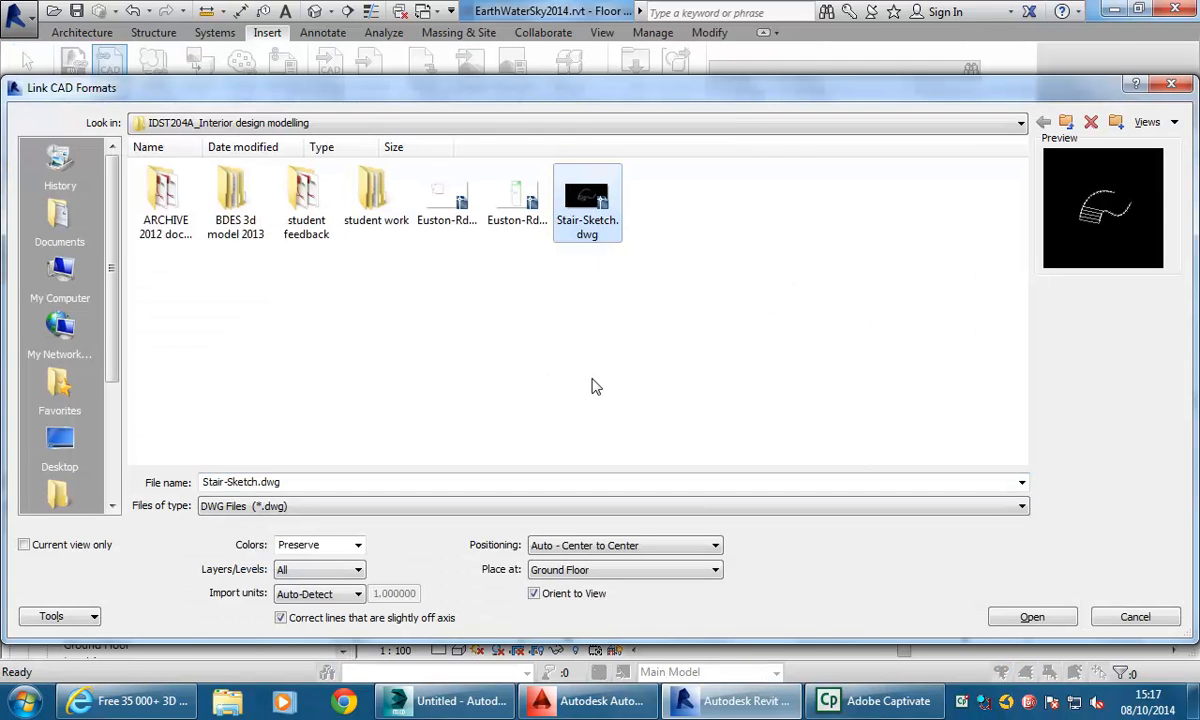
left_click(308, 597)
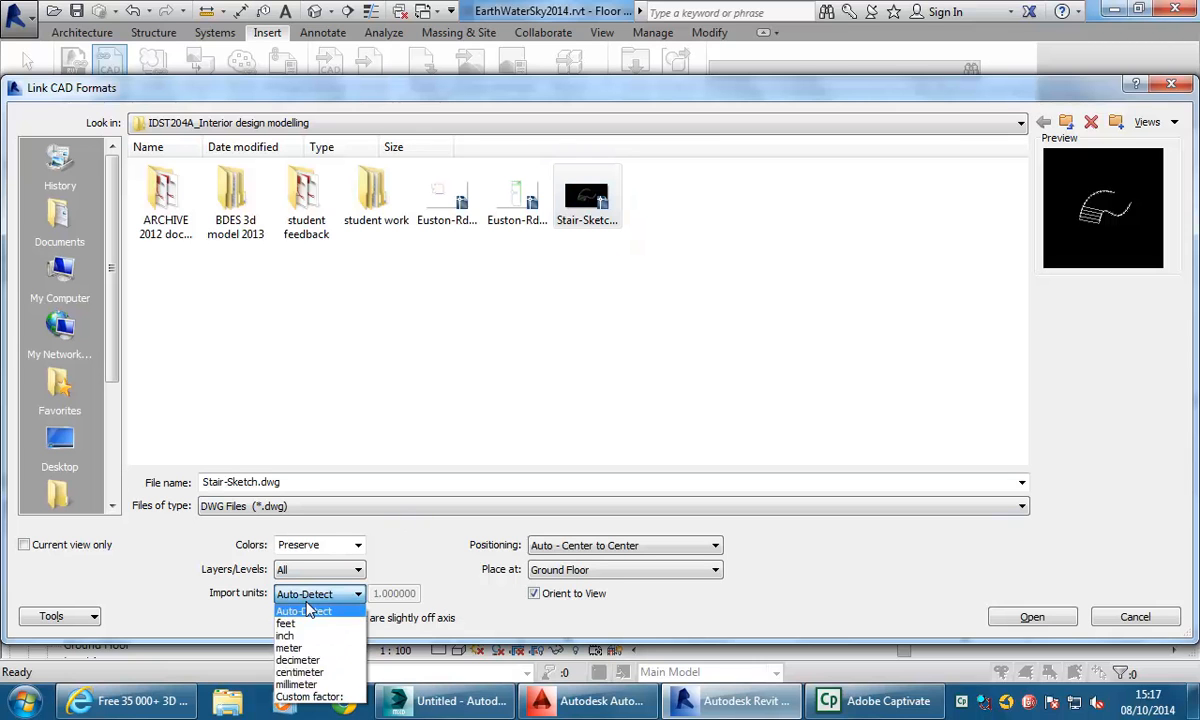
left_click(300, 684)
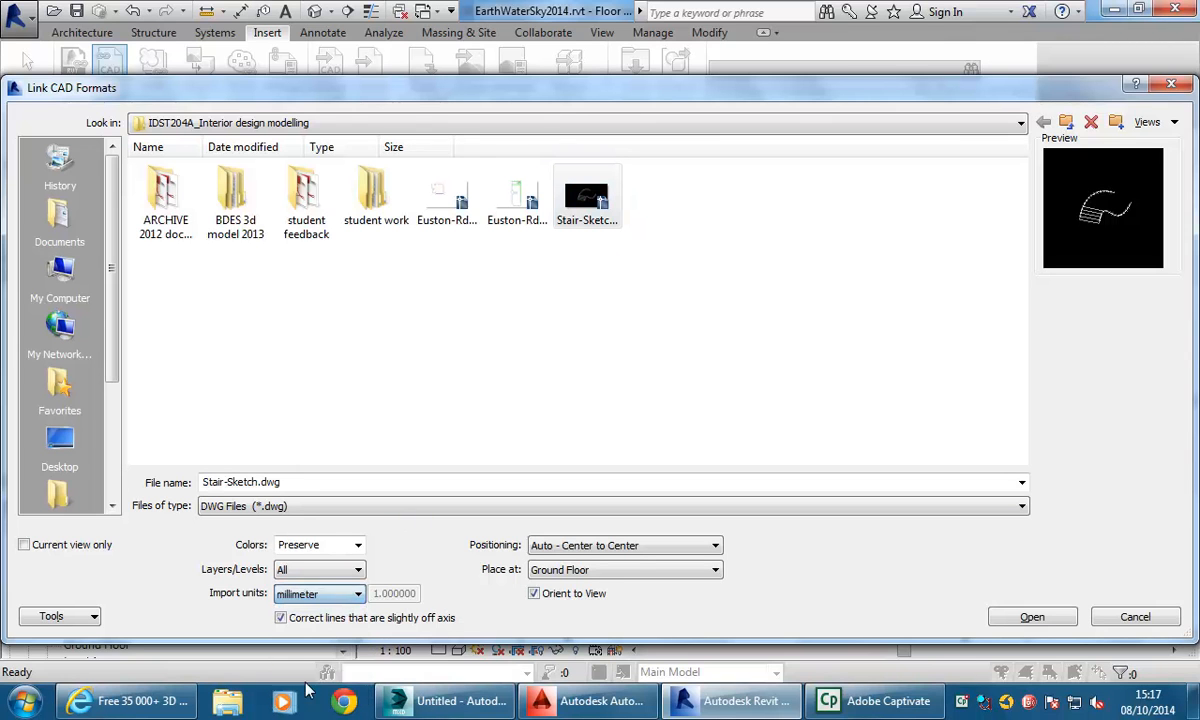
left_click(24, 545)
left_click(1065, 610)
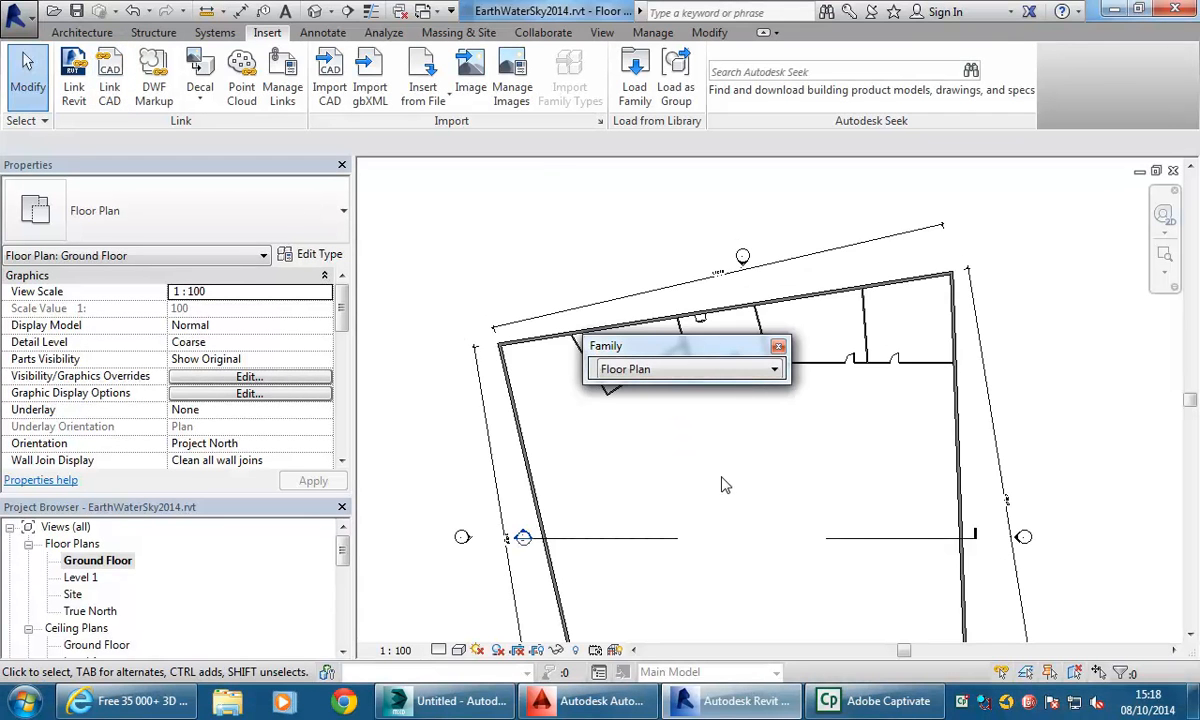
Change the Ground Floor plan's visual style to reveal the linked stair sketch inside the building outline.
scroll(730, 441, "down", 3)
middle_click_drag(730, 443, 626, 476)
scroll(690, 443, "down", 2)
scroll(640, 472, "up", 1)
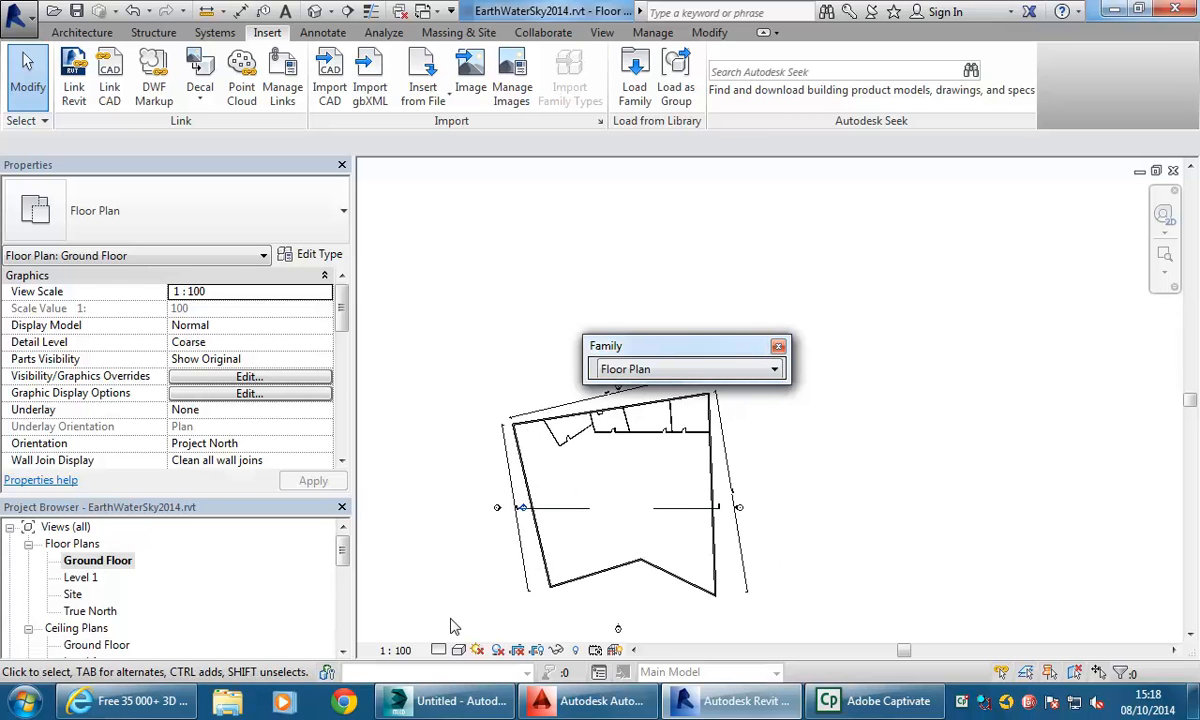
left_click(460, 652)
left_click(500, 533)
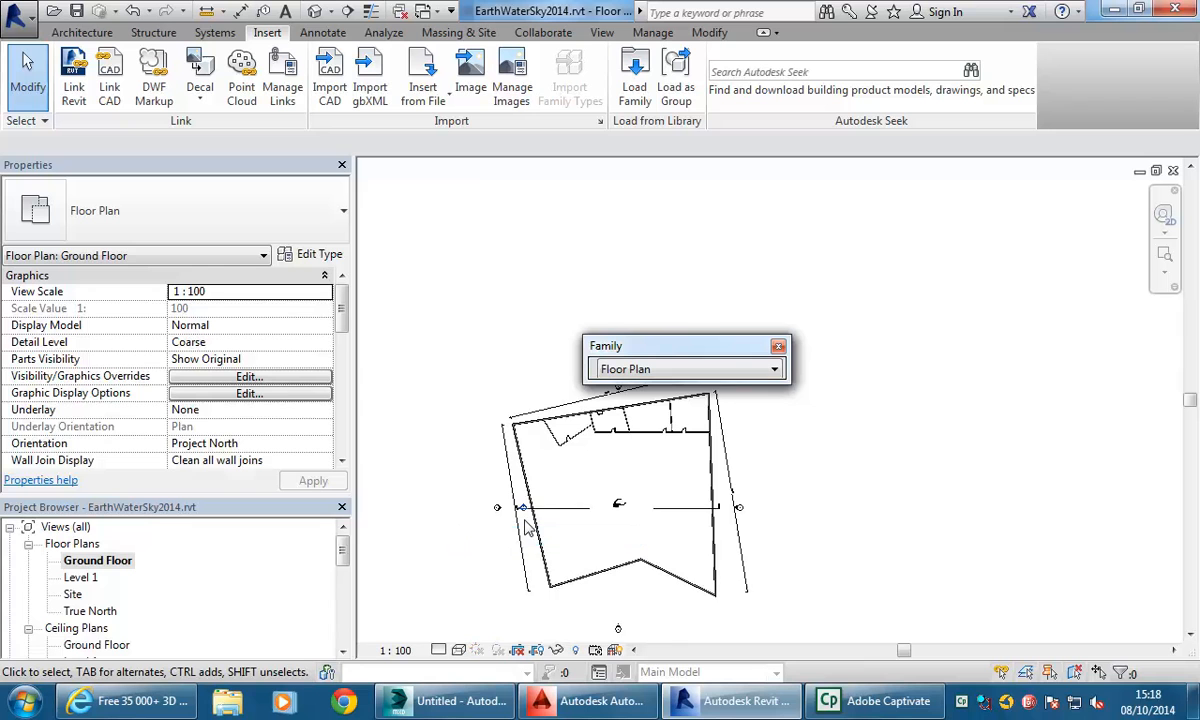
Close the floating Family window and inspect the linked stair sketch up close.
scroll(616, 503, "up", 8)
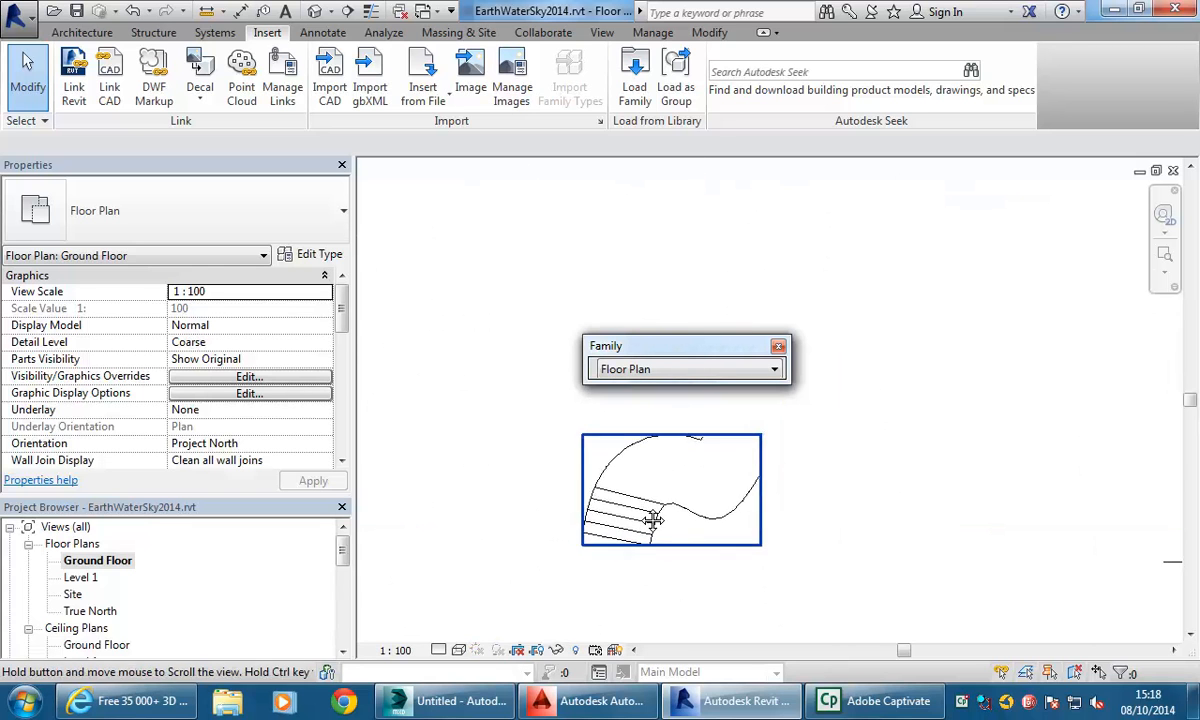
scroll(645, 515, "up", 3)
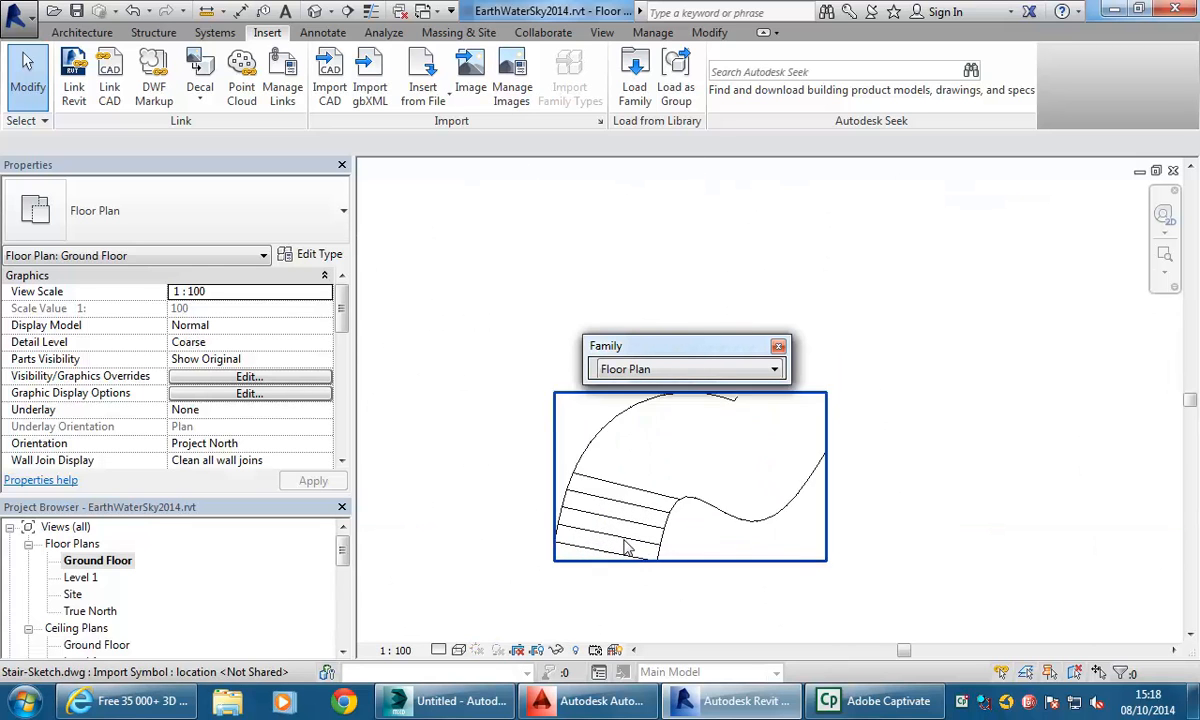
left_click(778, 348)
middle_click_drag(670, 346, 686, 332)
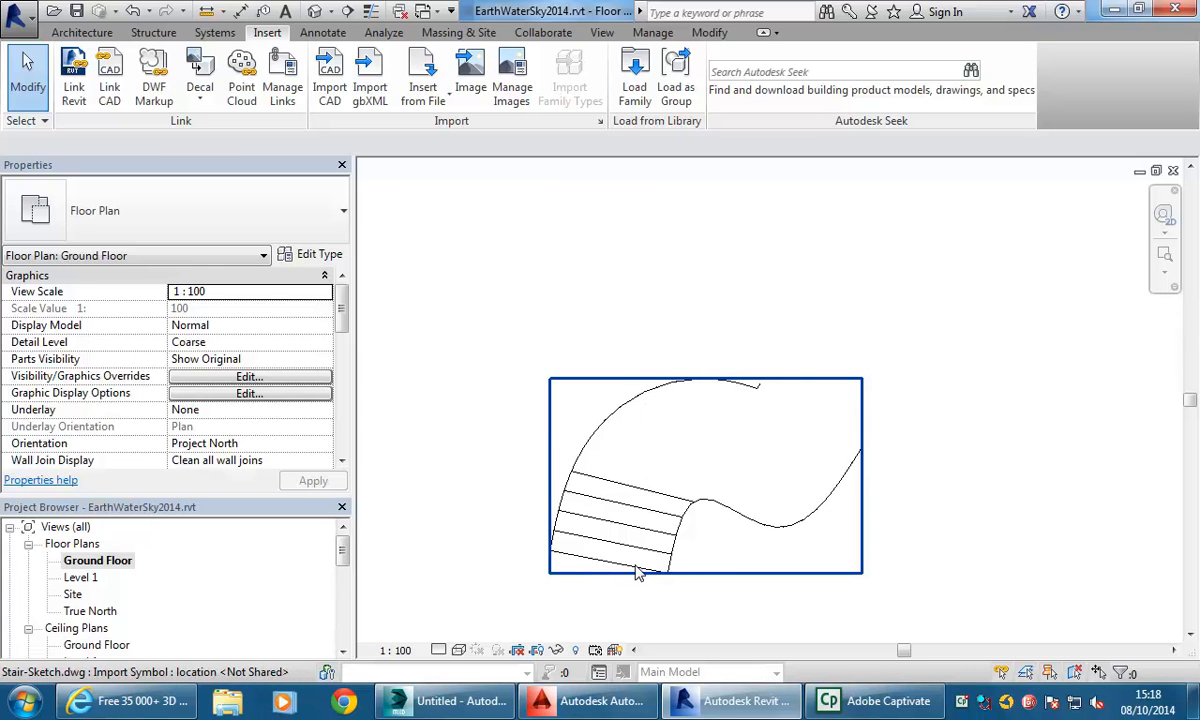
middle_click_drag(578, 363, 577, 331)
scroll(577, 331, "up", 1)
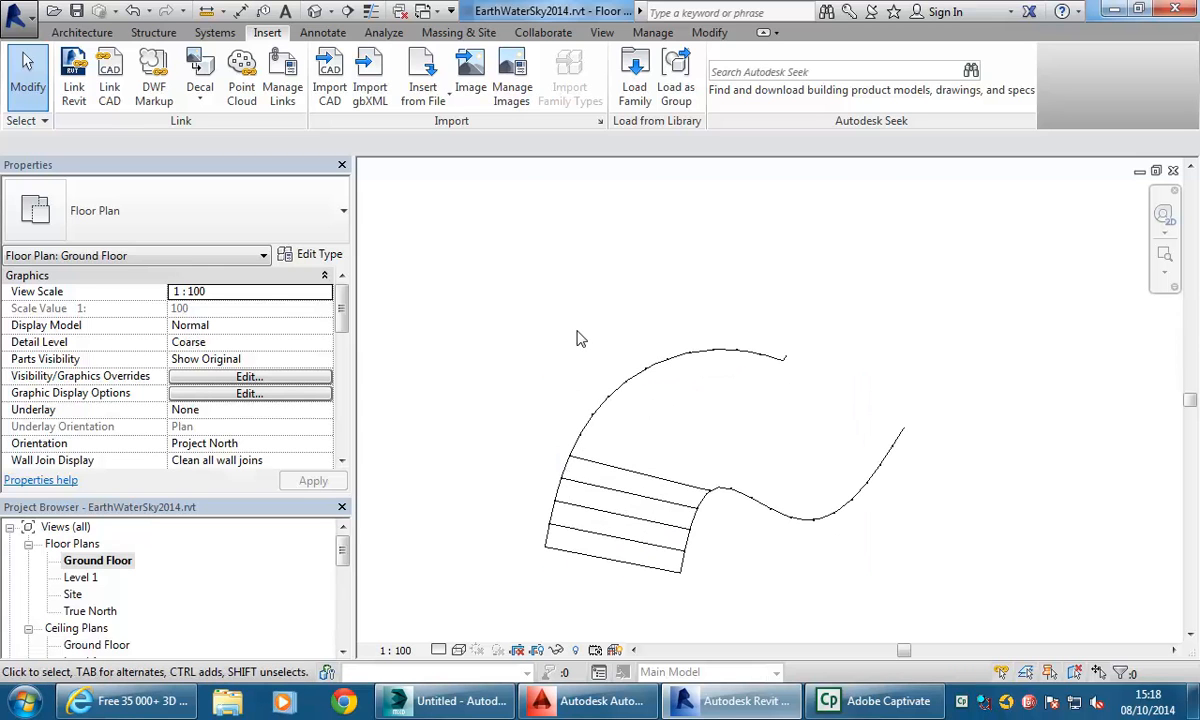
left_click(66, 34)
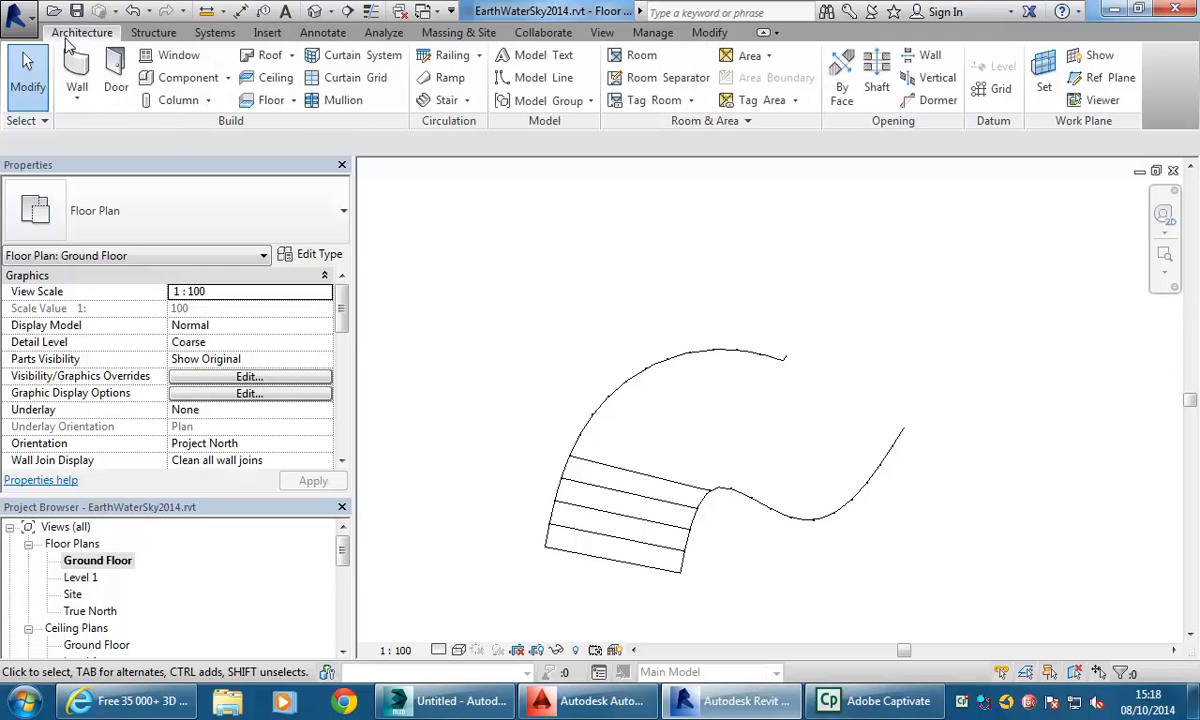
left_click(467, 102)
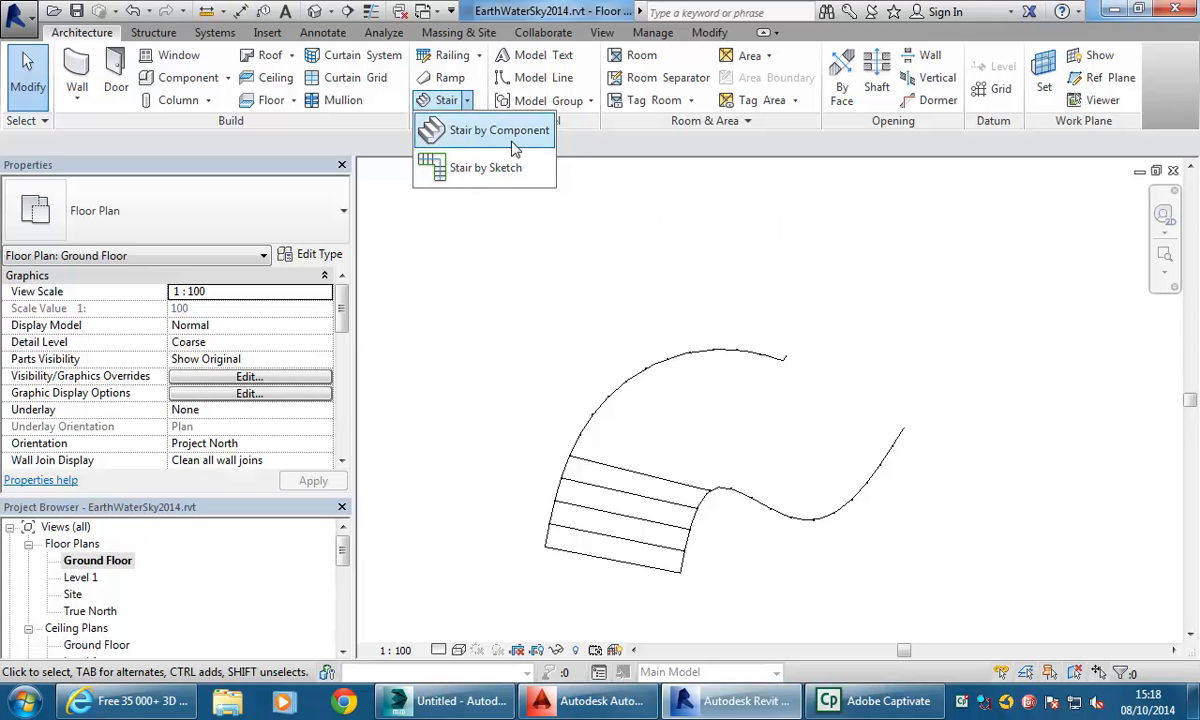
left_click(469, 171)
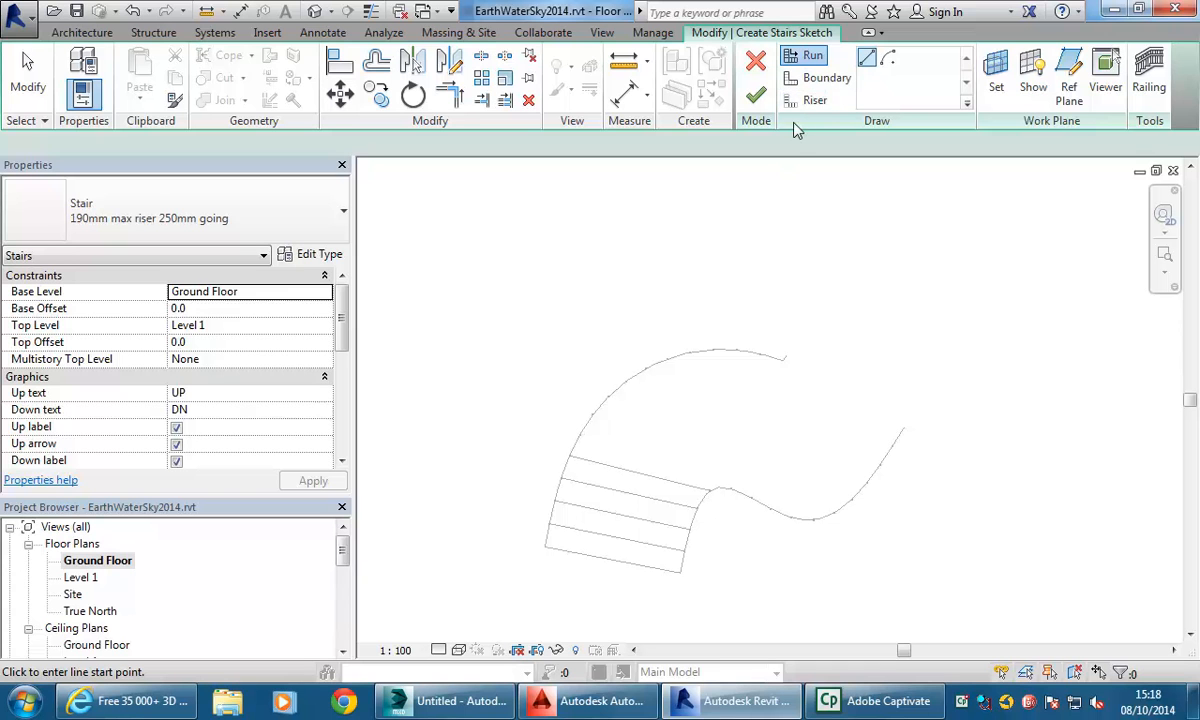
left_click(756, 95)
scroll(637, 302, "down", 2)
scroll(630, 304, "down", 3)
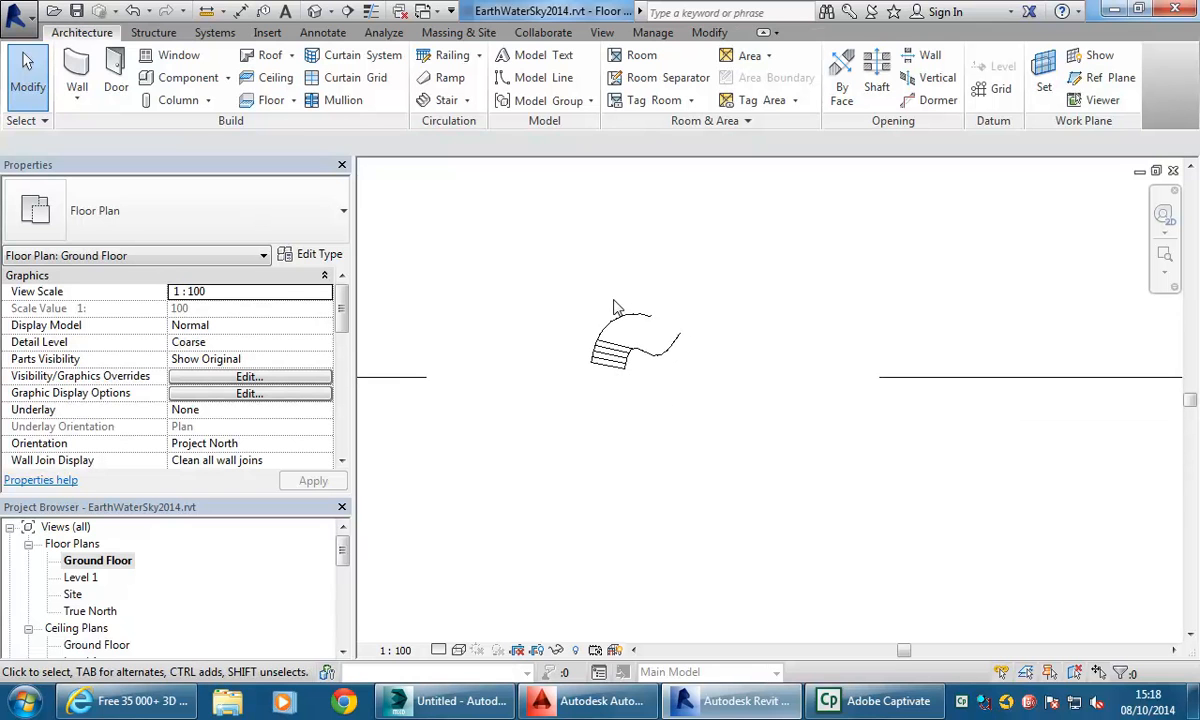
scroll(614, 302, "down", 5)
scroll(556, 239, "down", 3)
middle_click_drag(571, 260, 611, 381)
scroll(598, 368, "down", 1)
scroll(596, 372, "down", 2)
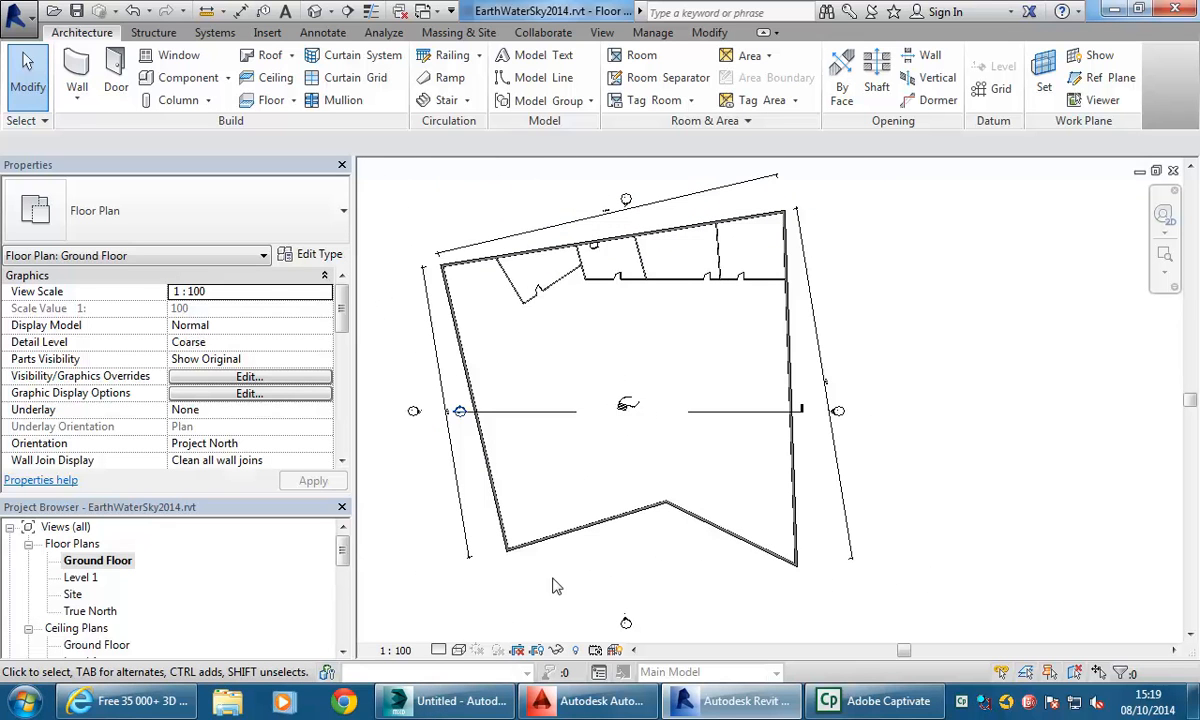
Switch to 3ds Max and save the scene as EarthWaterSky2014 in the U: drive folder 2014 > BD2 ID204A > IDST204A_Interior design modelling.
left_click(481, 708)
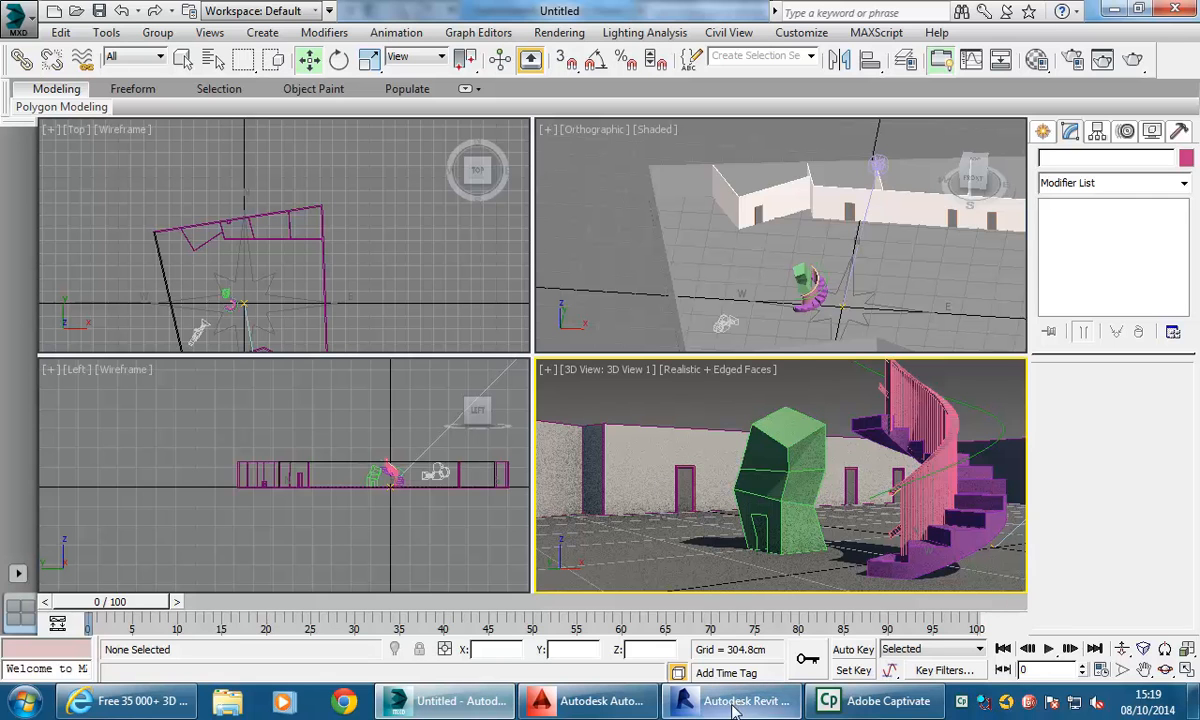
left_click(18, 10)
left_click(60, 150)
left_click(332, 77)
left_click(215, 290)
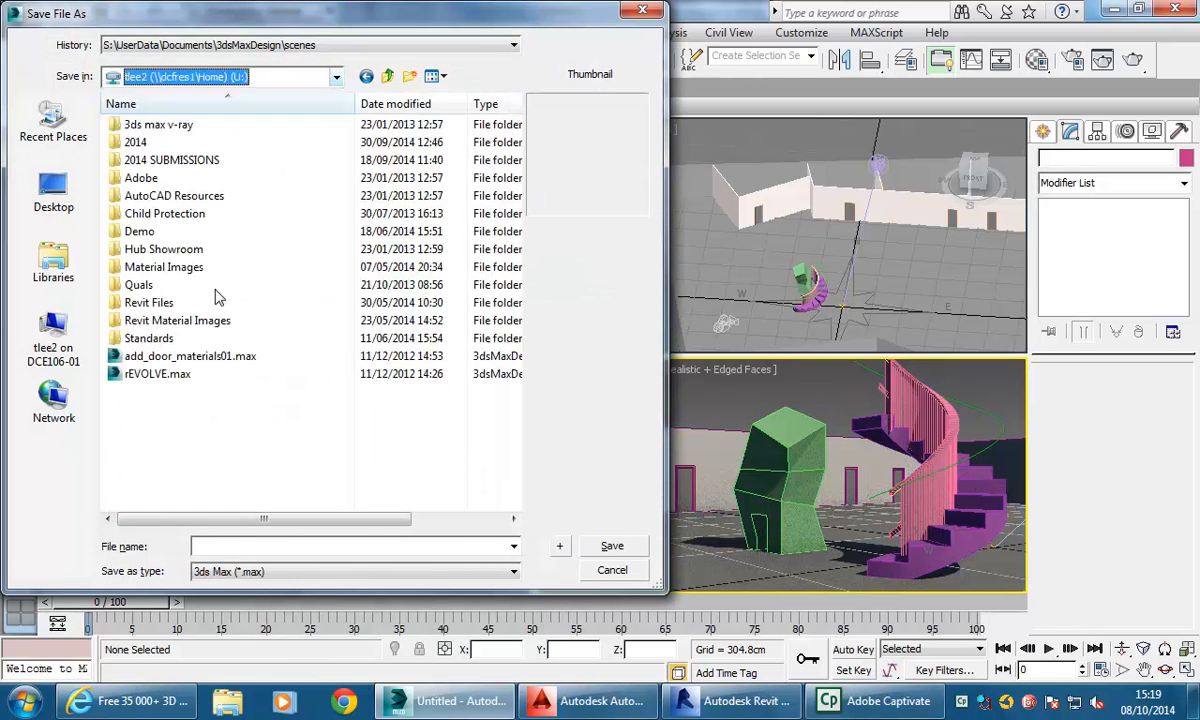
double_click(140, 142)
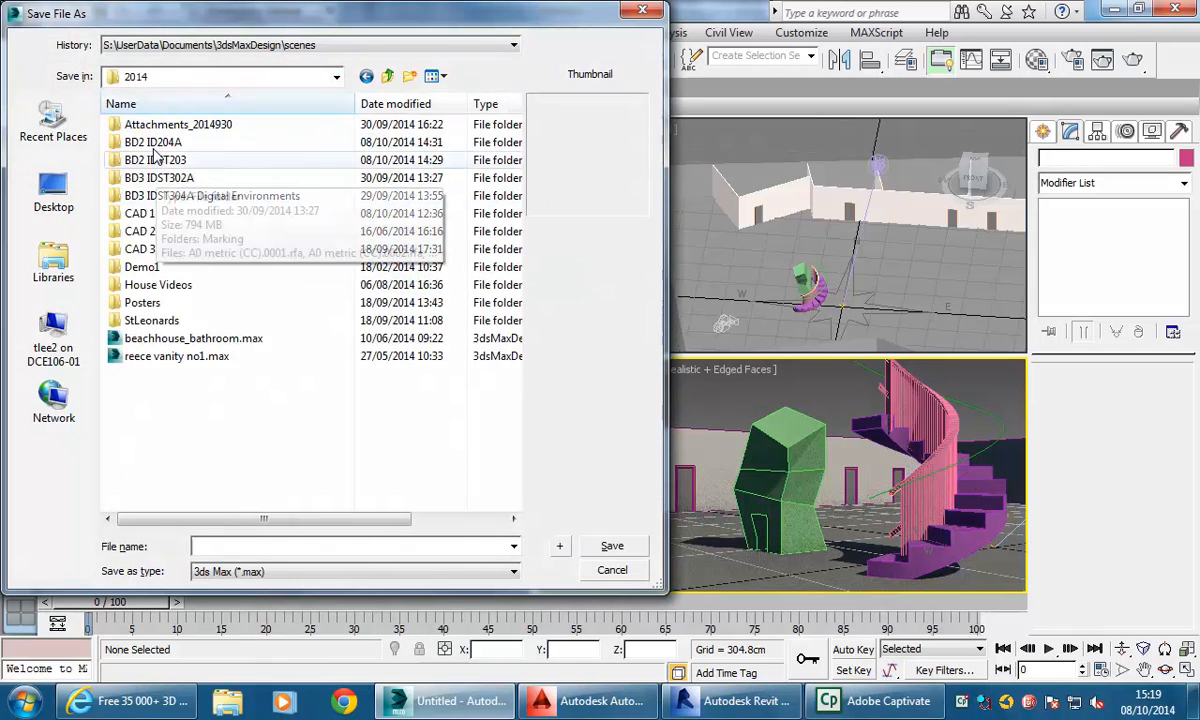
double_click(152, 143)
double_click(158, 126)
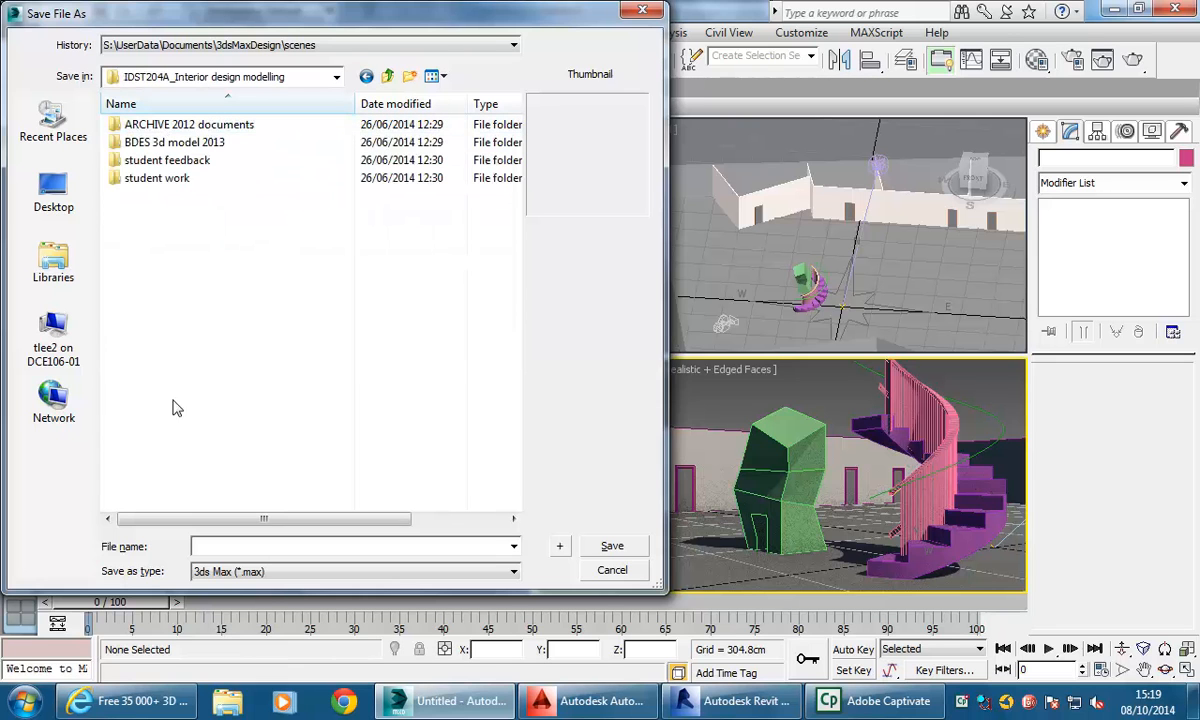
left_click(241, 546)
type("EarthWaterSky2014")
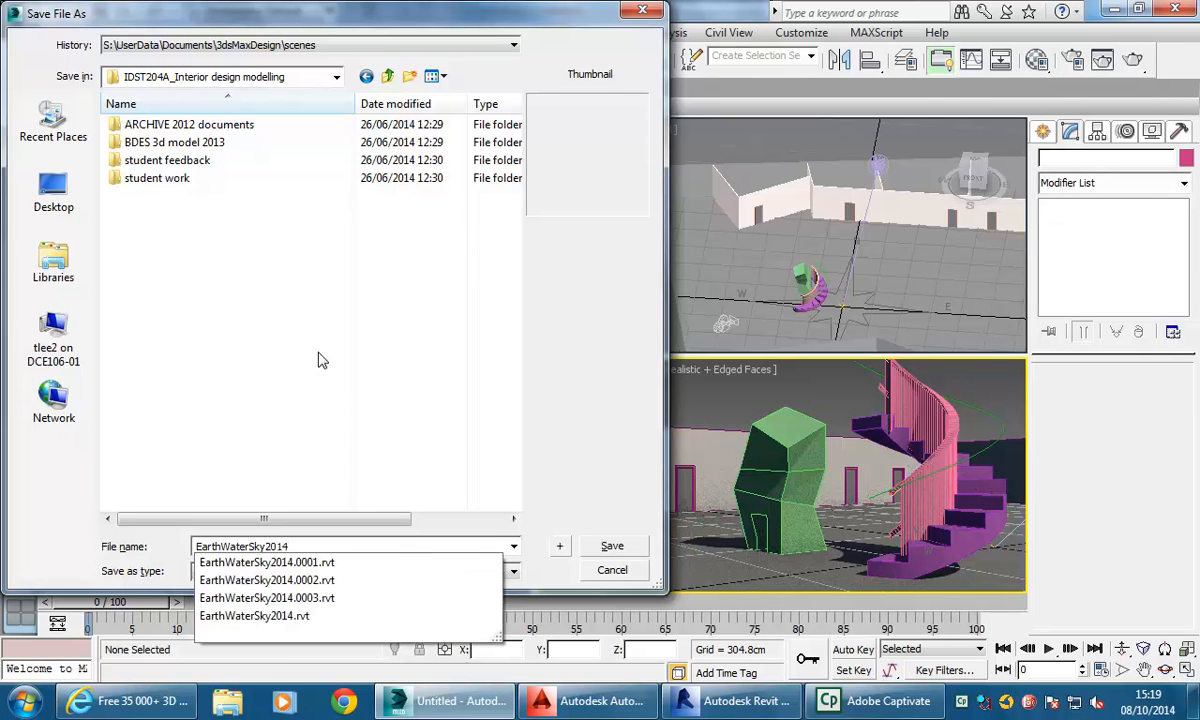
left_click(628, 546)
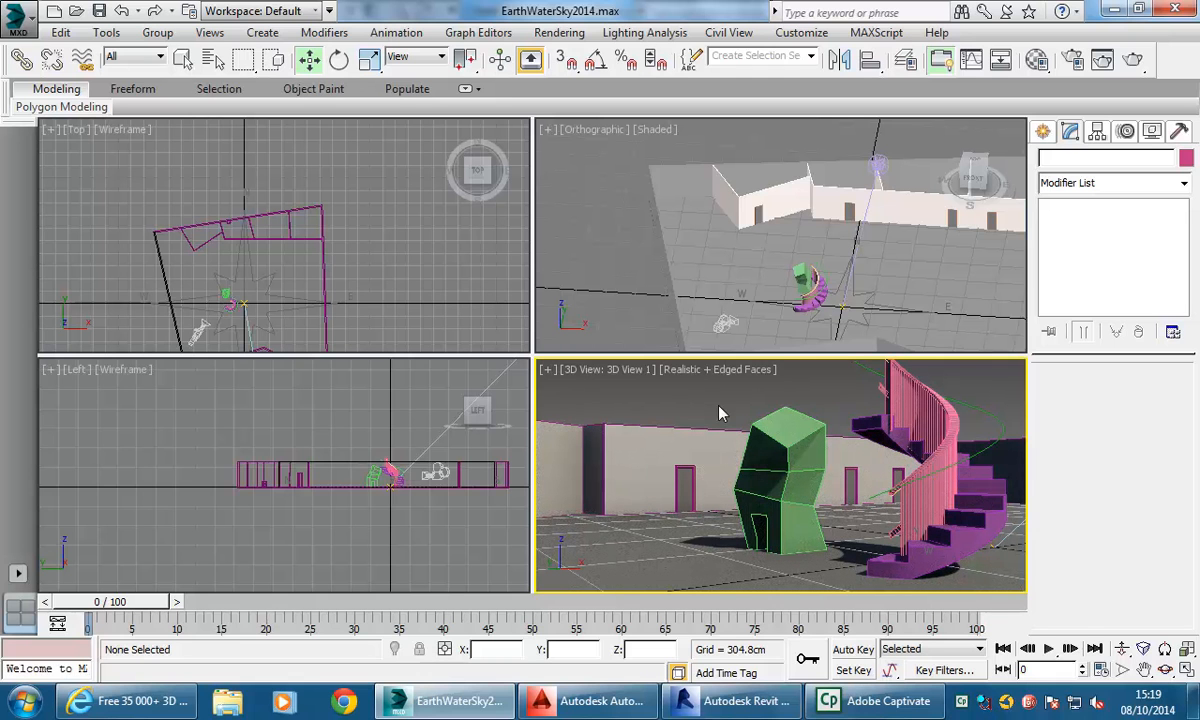
Review the green box structure and spiral stair in the 3ds Max scene alongside the Ground Floor plan in Revit.
left_click(781, 447)
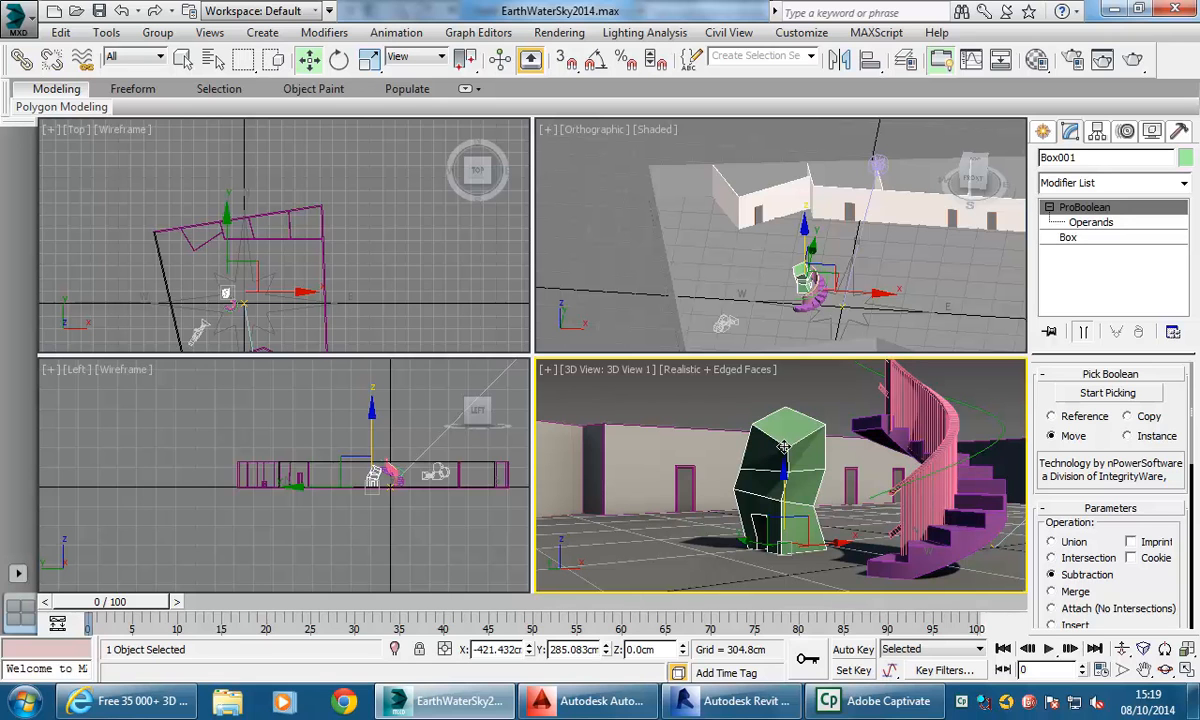
left_click(1043, 131)
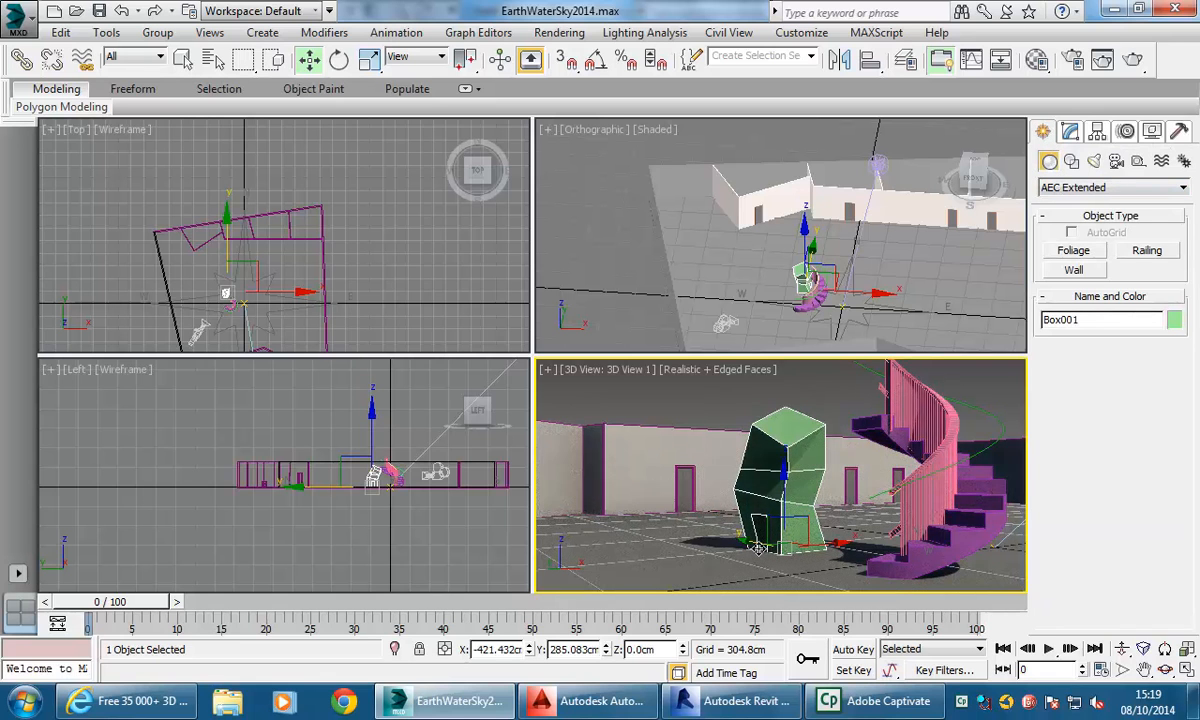
left_click(710, 395)
left_click(700, 700)
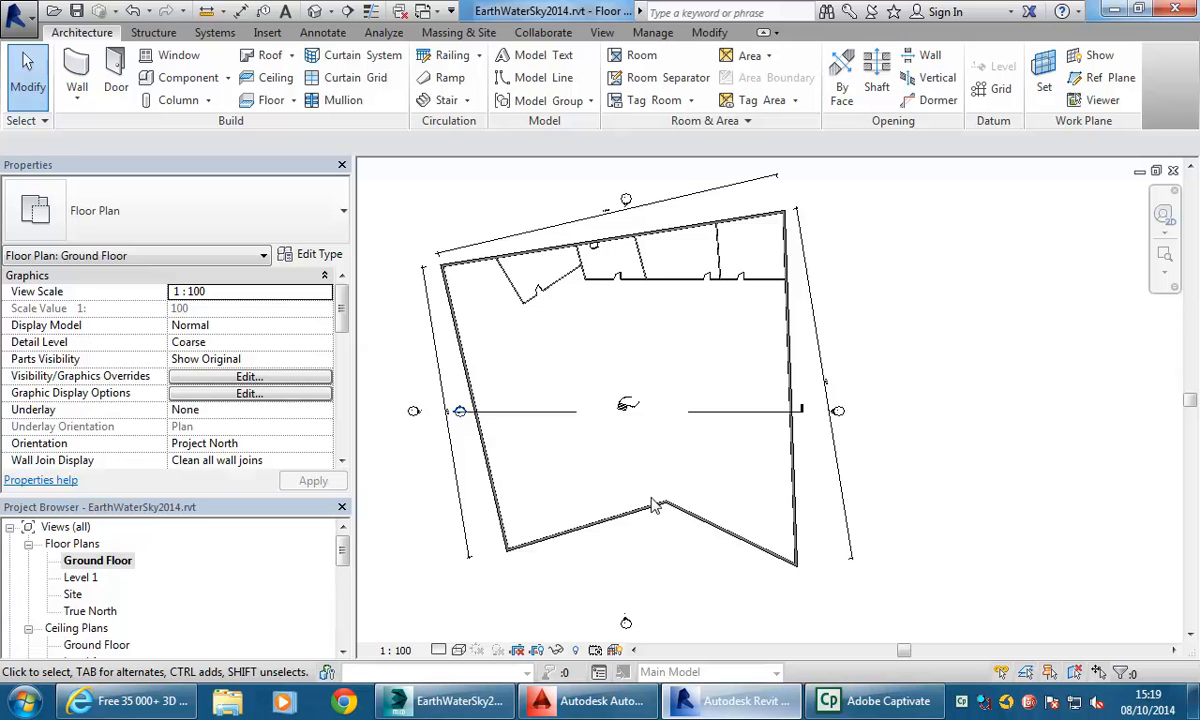
middle_click_drag(548, 323, 586, 332)
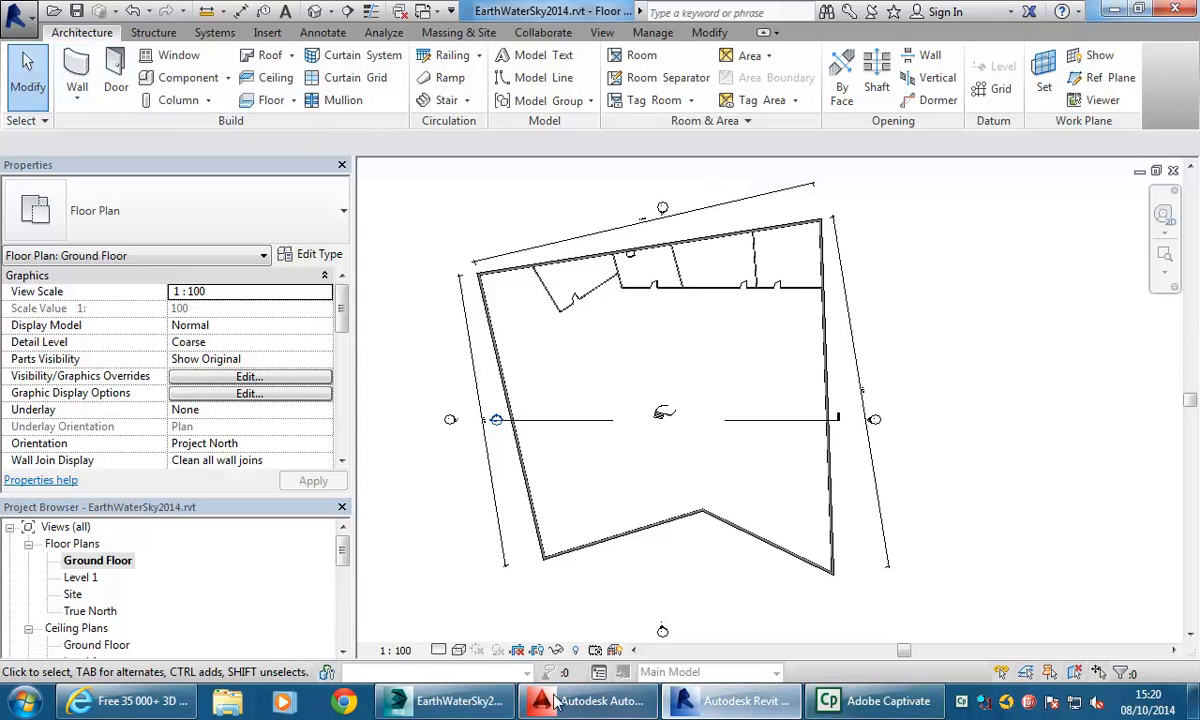
left_click(445, 701)
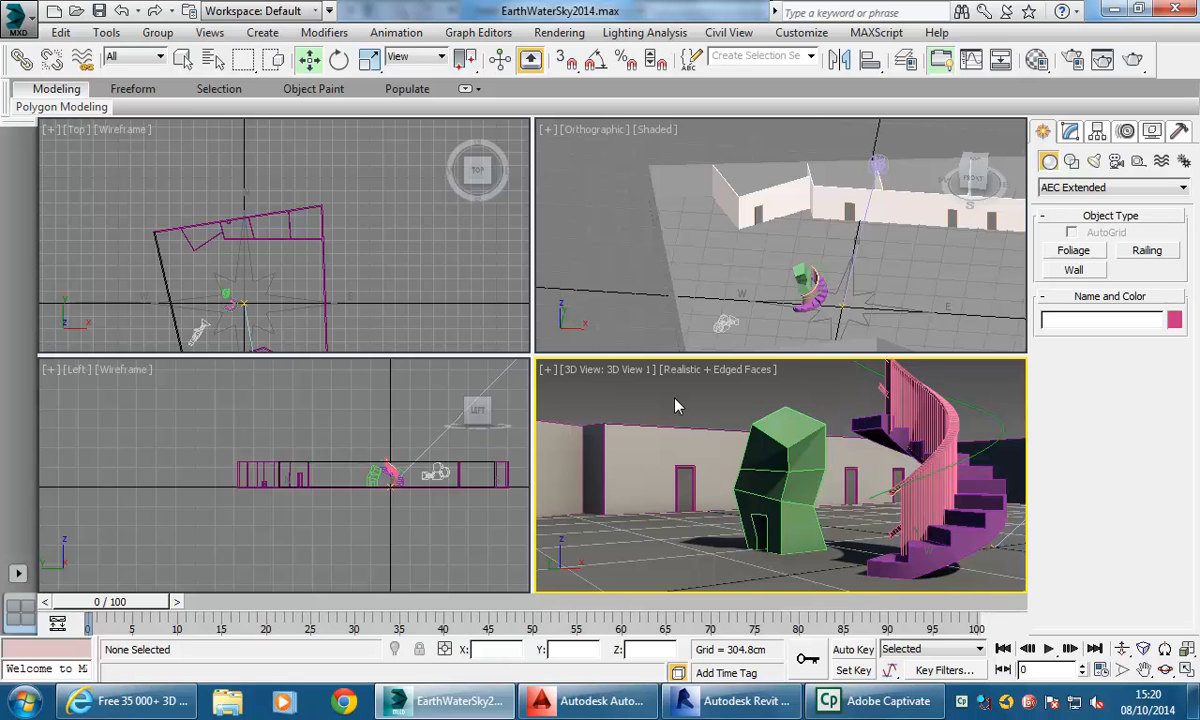
left_click(740, 700)
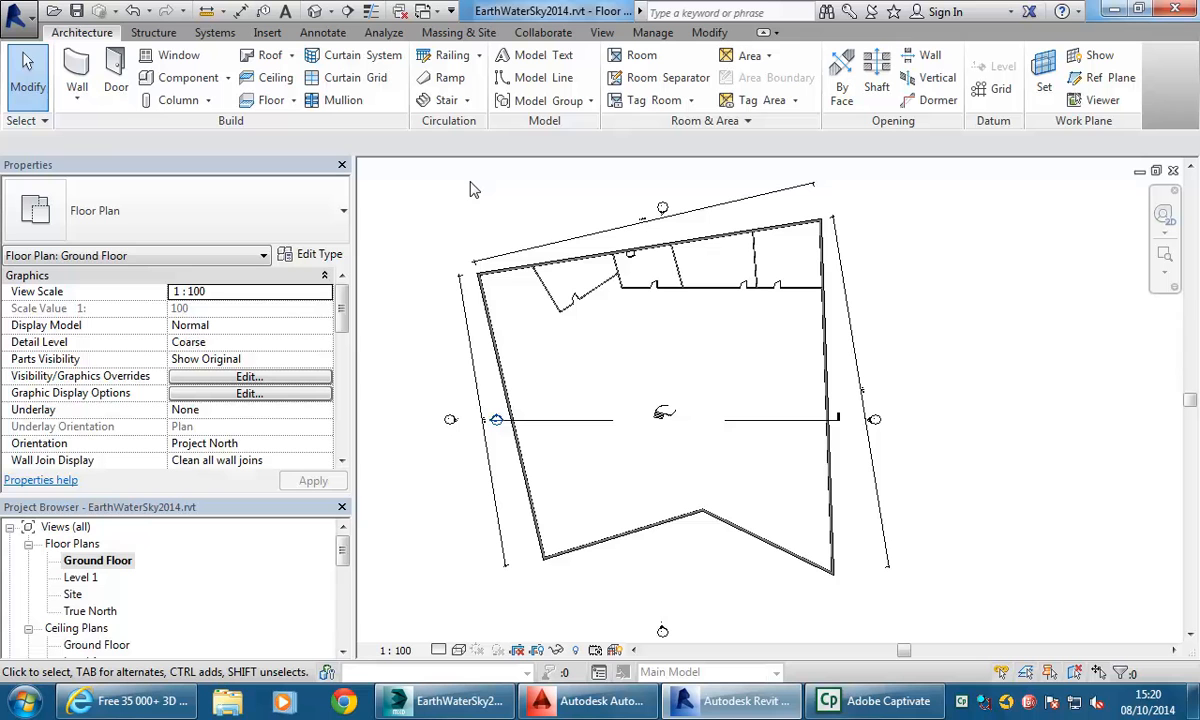
left_click(460, 700)
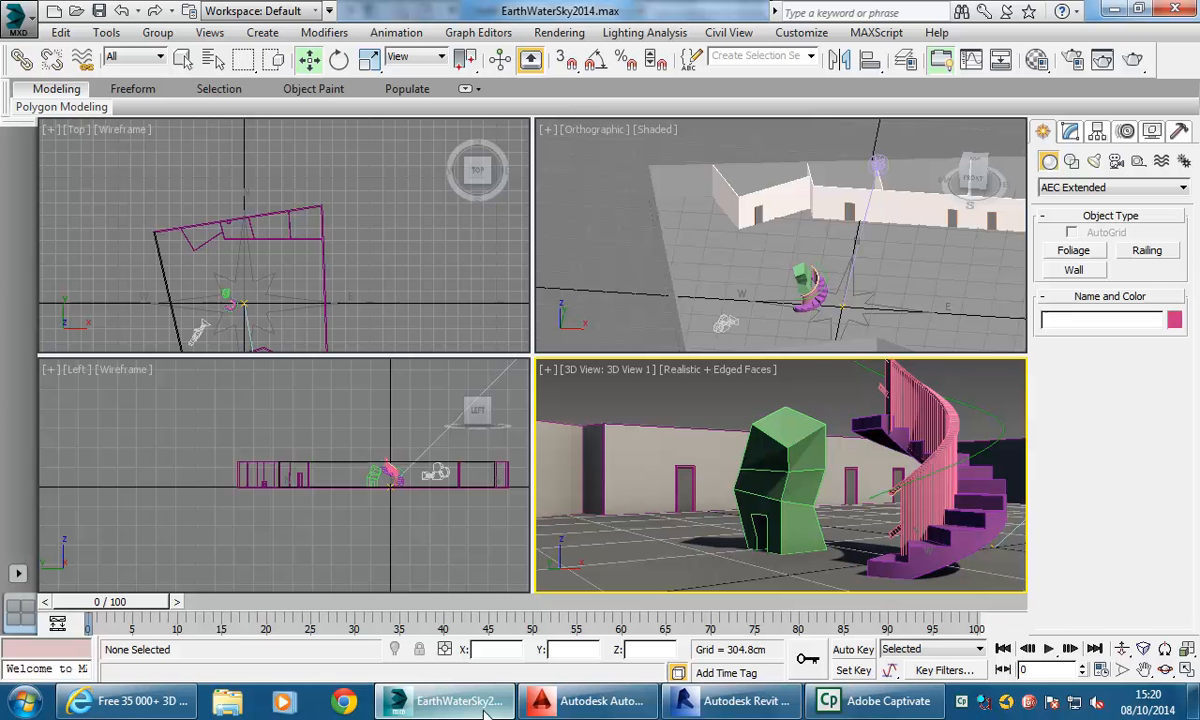